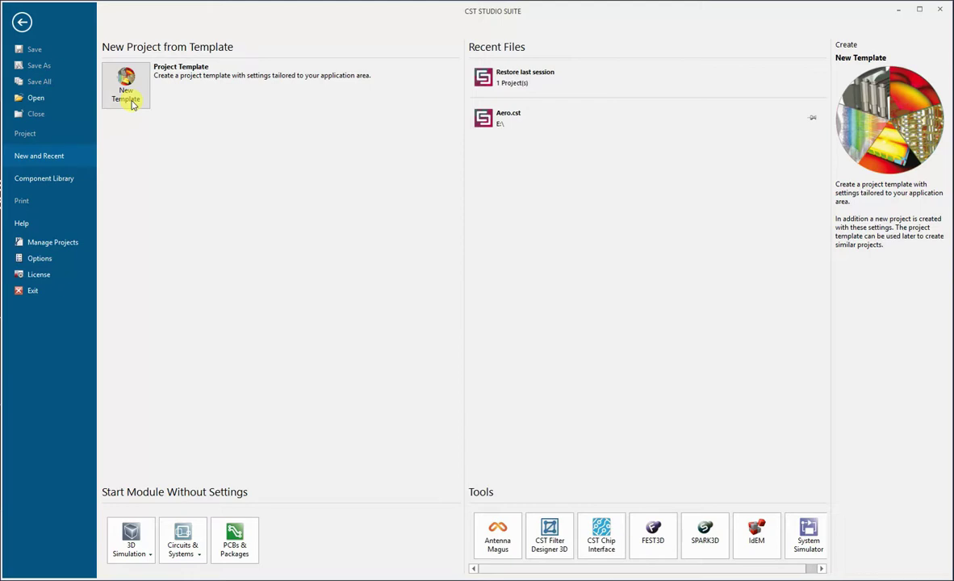
Start a new MW & RF & Optical project template for antennas using the Planar (Patch, Slot, etc.) workflow
{"action": "left_click", "coordinate": [129, 97]}
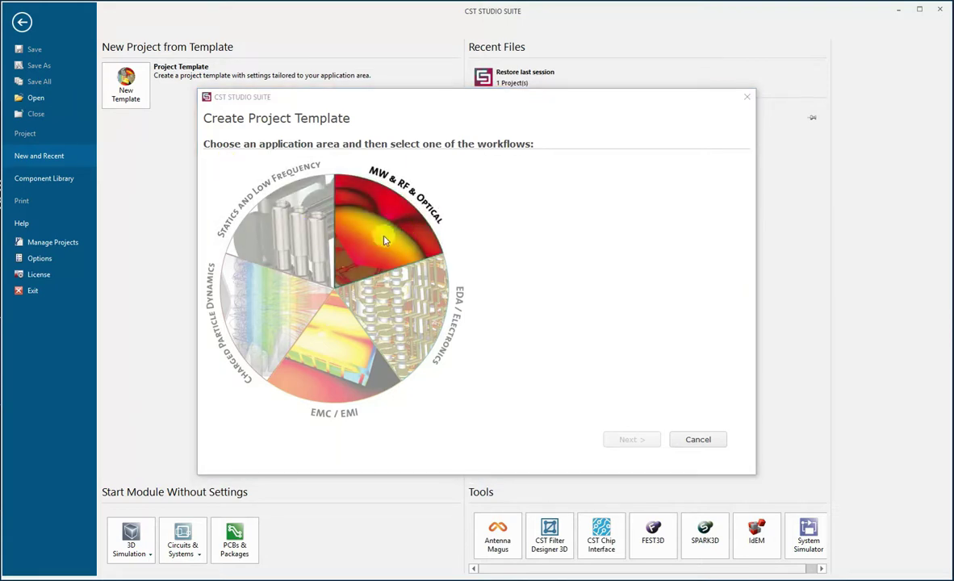
{"action": "left_click", "coordinate": [355, 240]}
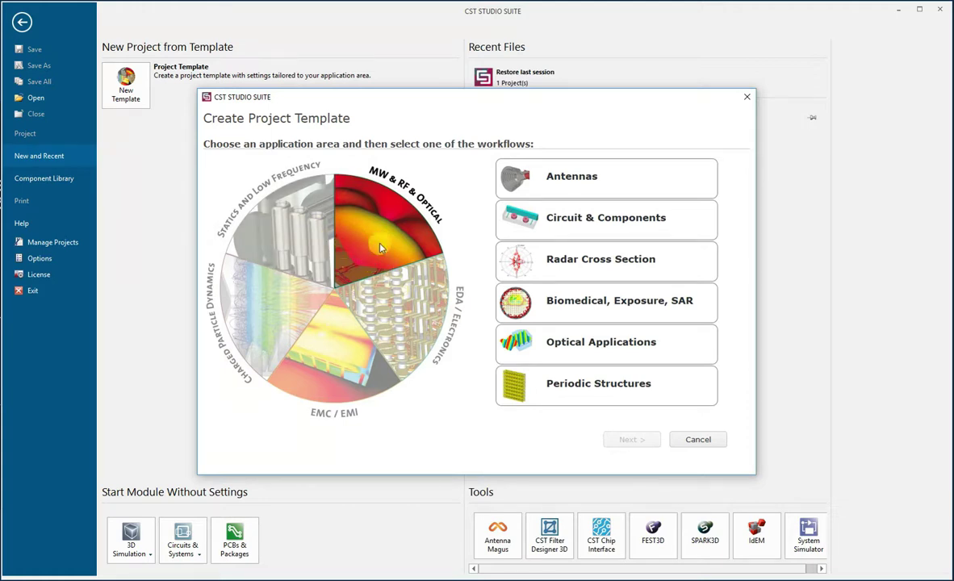
{"action": "left_click", "coordinate": [571, 178]}
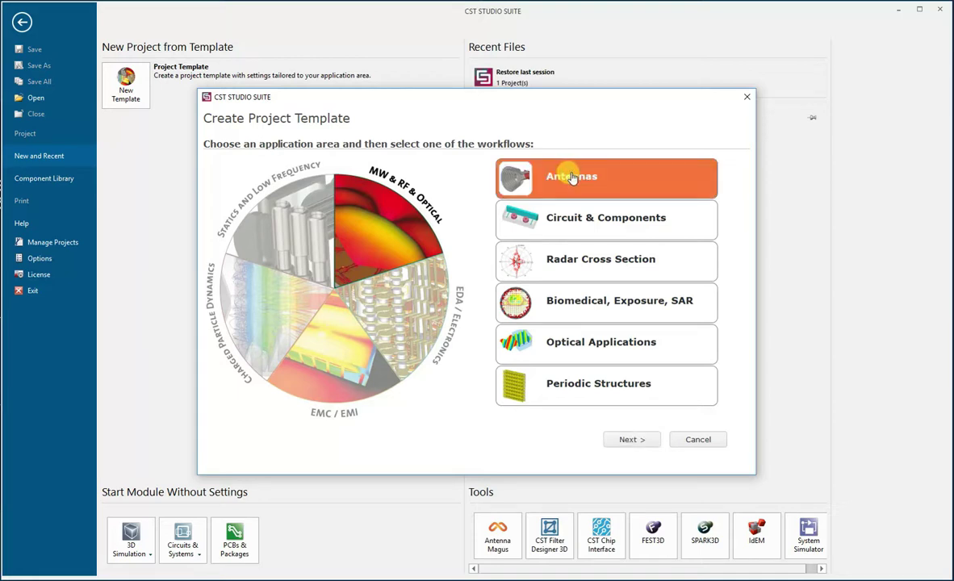
{"action": "left_click", "coordinate": [634, 443]}
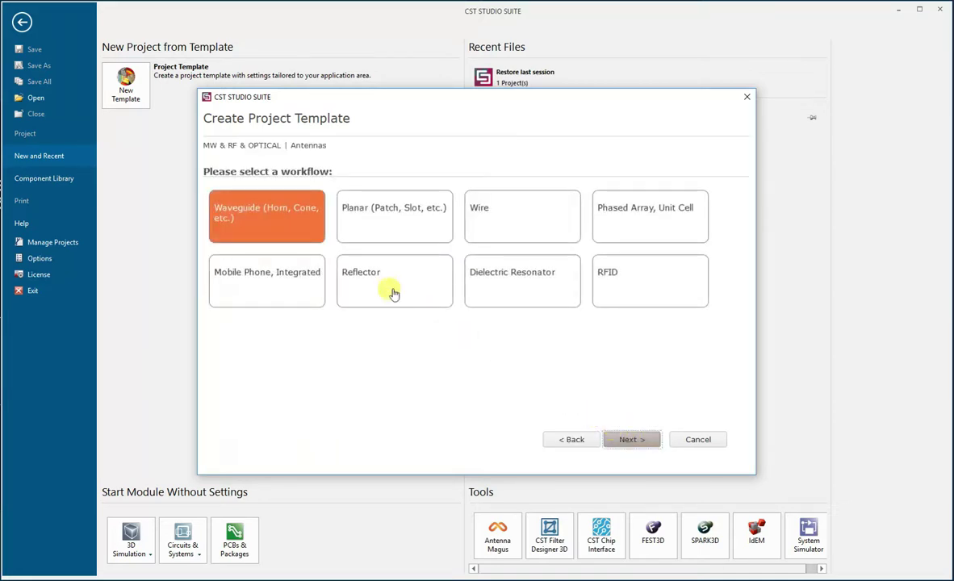
{"action": "left_click", "coordinate": [364, 209]}
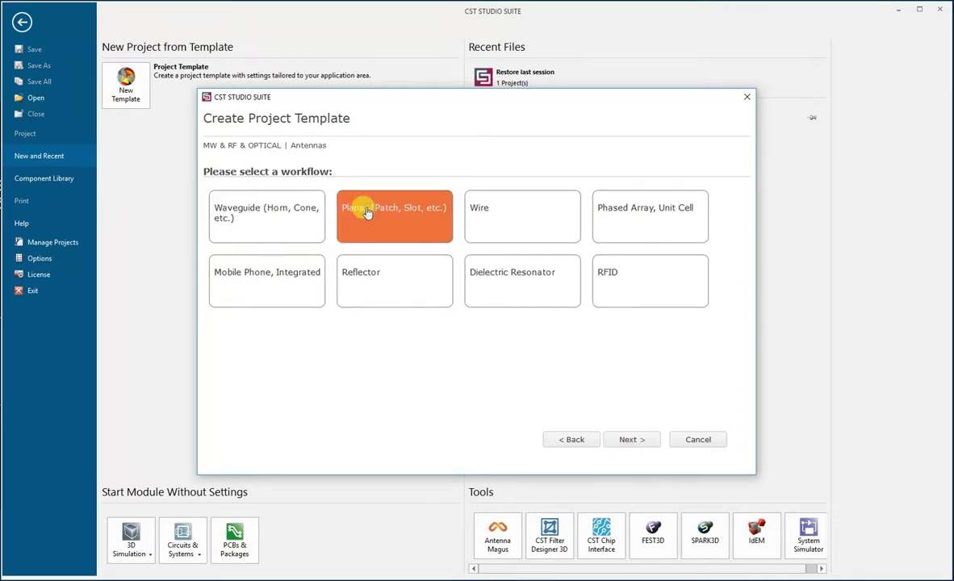
{"action": "left_click", "coordinate": [628, 440]}
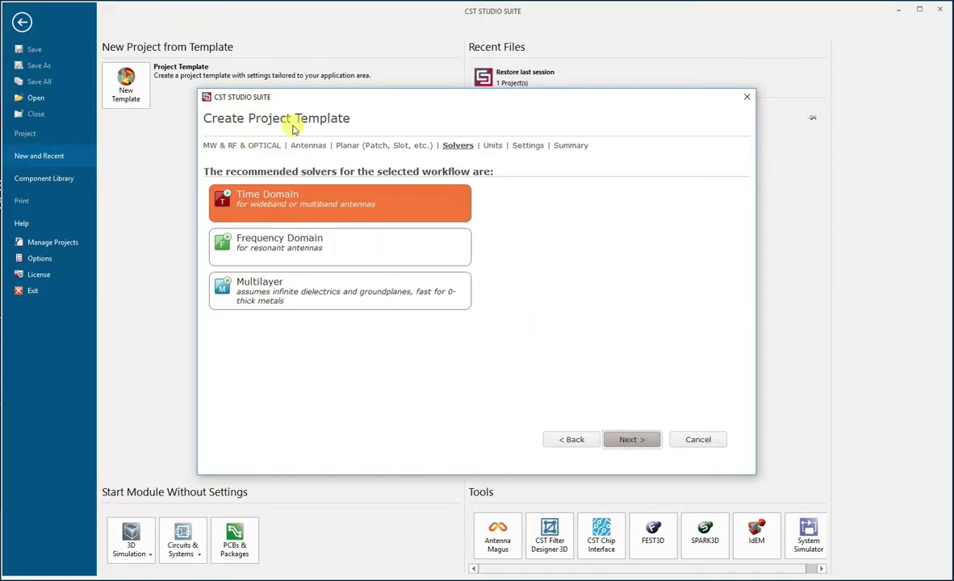
Accept the Time Domain solver with mm, GHz, ns and Kelvin units, and leave the frequency and monitor settings undefined
{"action": "left_click", "coordinate": [633, 440]}
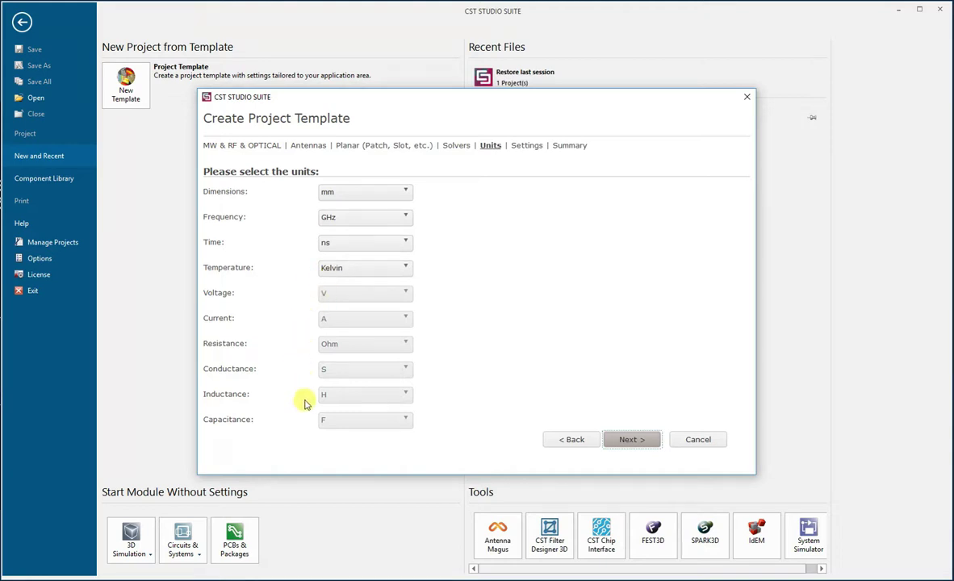
{"action": "left_click", "coordinate": [630, 440]}
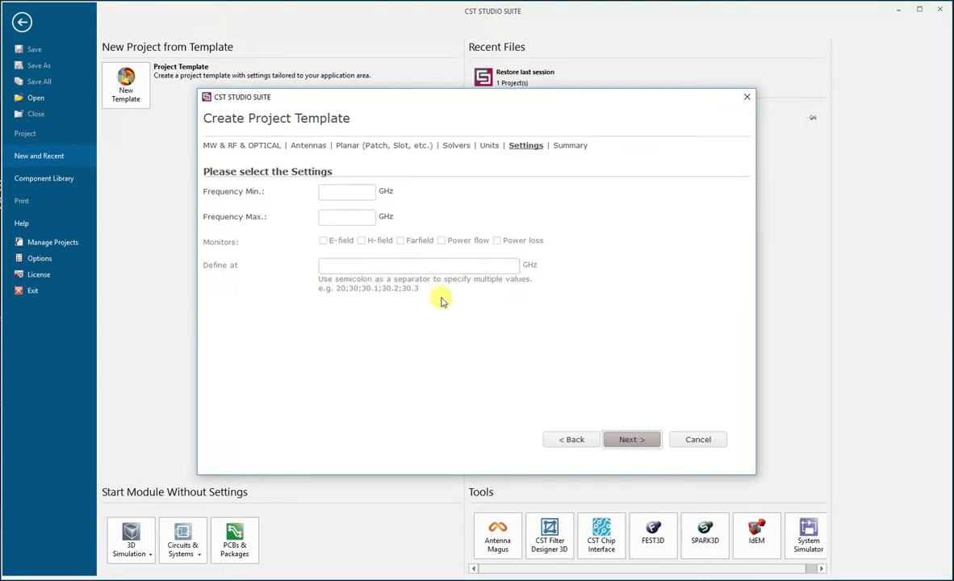
{"action": "left_click", "coordinate": [615, 442]}
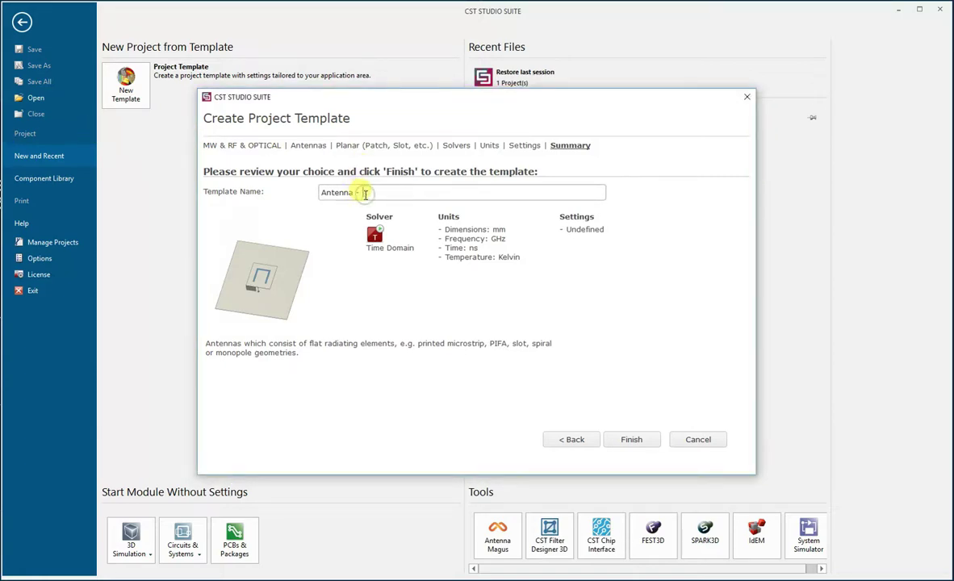
Name the template "Antenna - Hello World" and create the project
{"action": "key", "text": "Caps_Lock"}
{"action": "type", "text": "H"}
{"action": "key", "text": "Caps_Lock"}
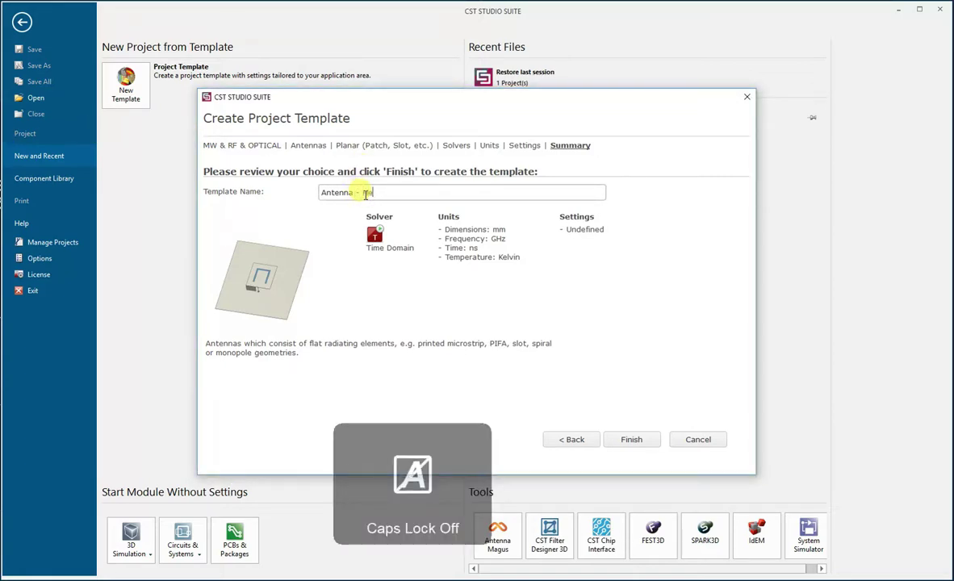
{"action": "type", "text": "ello"}
{"action": "key", "text": "Caps_Lock"}
{"action": "type", "text": "W"}
{"action": "key", "text": "Caps_Lock"}
{"action": "type", "text": "orld"}
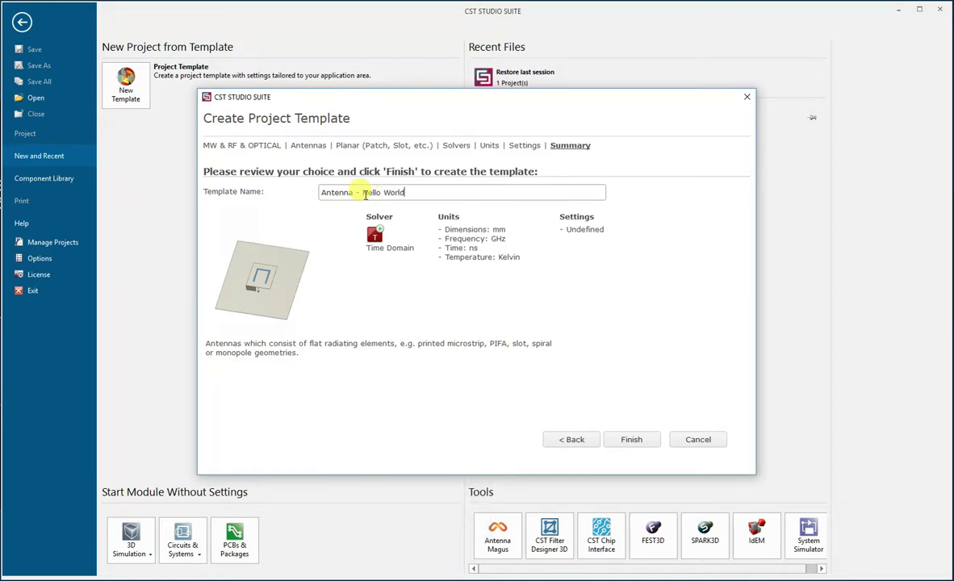
{"action": "left_click", "coordinate": [637, 439]}
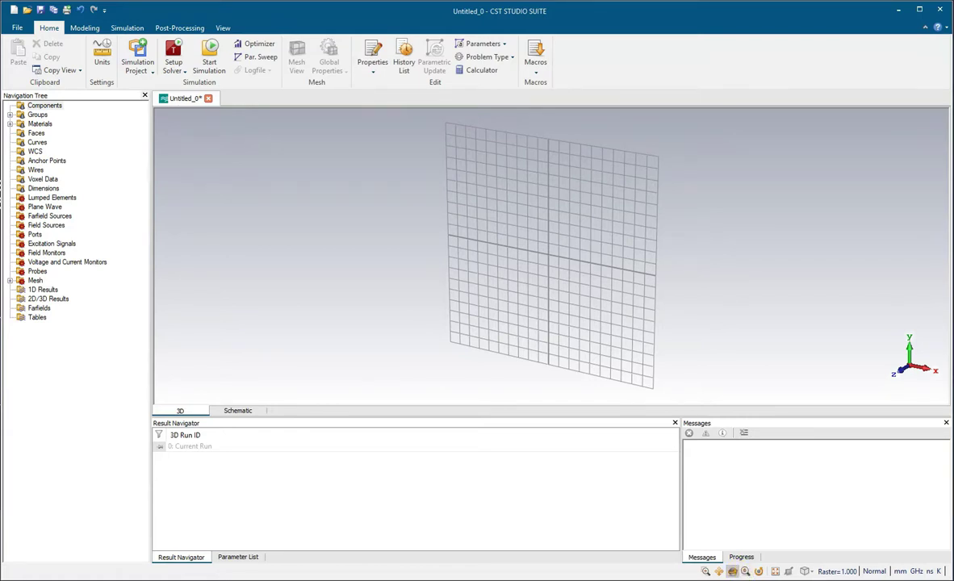
Draw a brick from the origin of the working plane, about 3 by 3 mm with a height of about 1 mm
{"action": "left_click", "coordinate": [85, 28]}
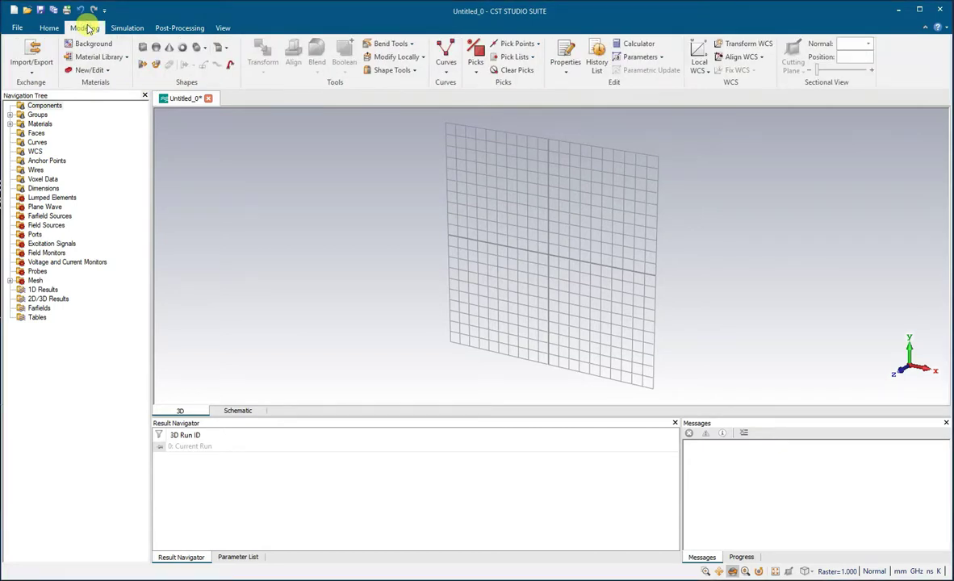
{"action": "left_click", "coordinate": [144, 50]}
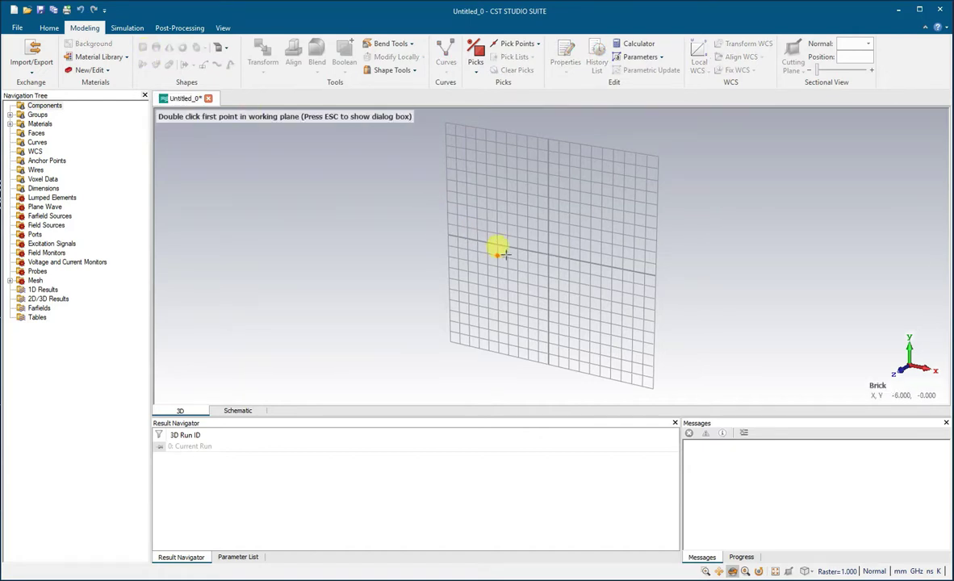
{"action": "double_click", "coordinate": [548, 254]}
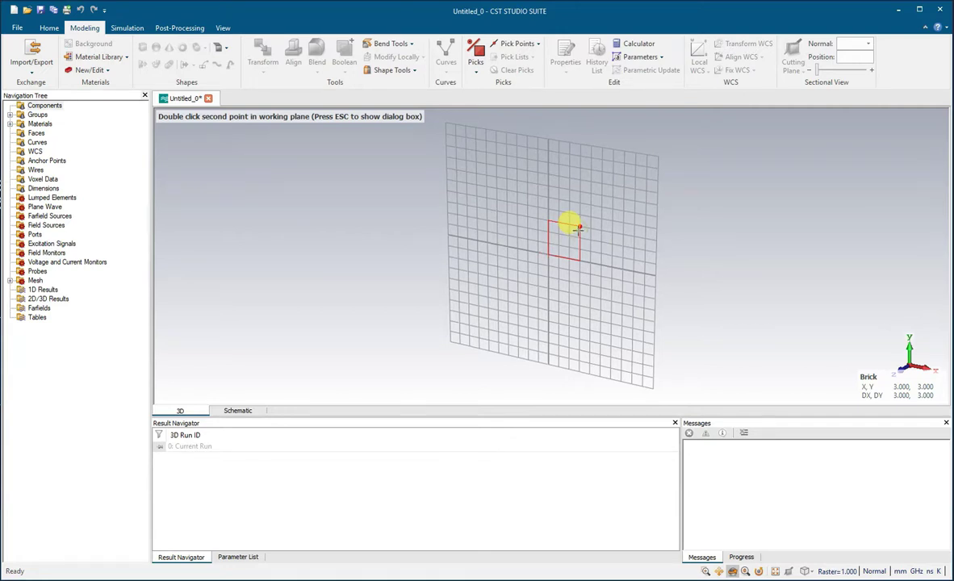
{"action": "double_click", "coordinate": [577, 229]}
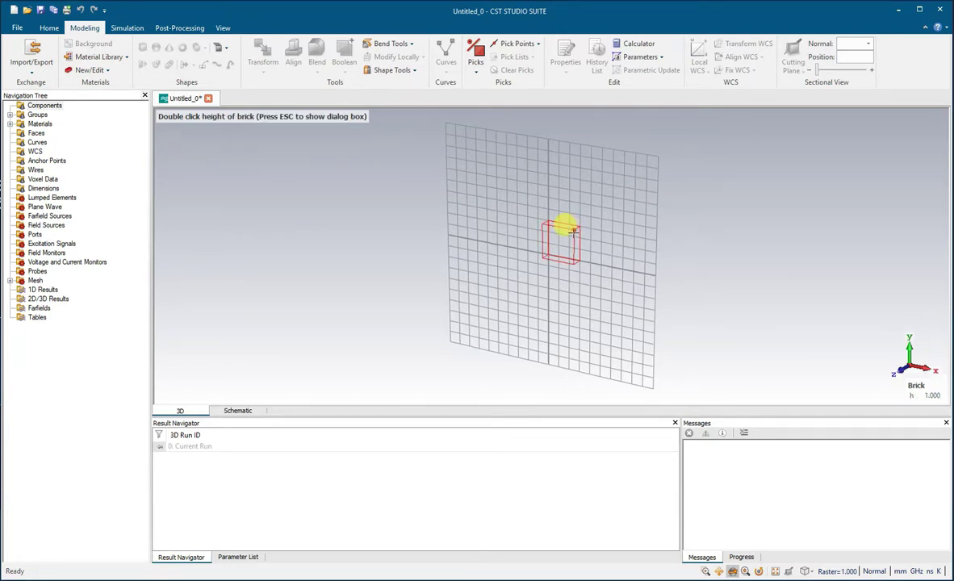
{"action": "double_click", "coordinate": [573, 232]}
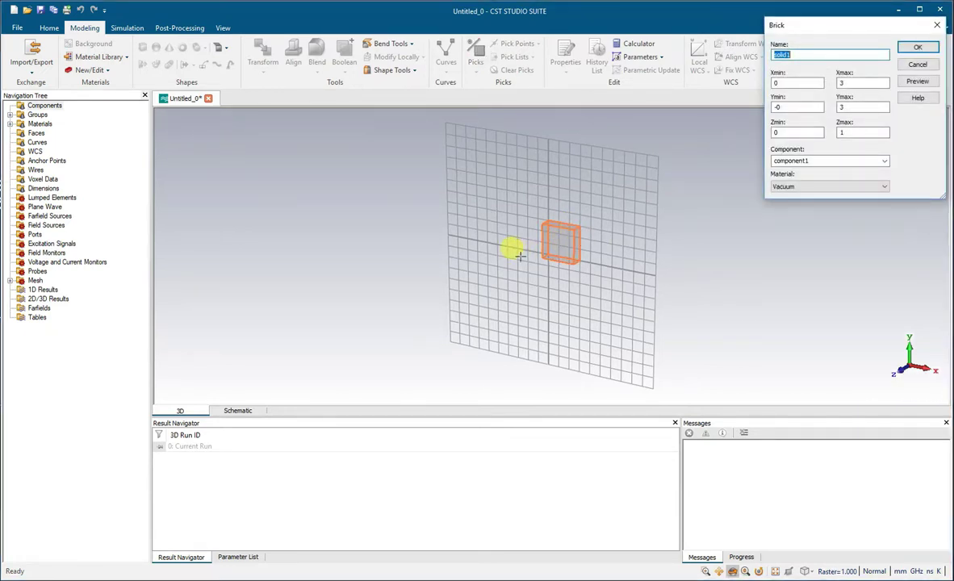
Name the new brick "Substrate"
{"action": "left_click", "coordinate": [805, 54]}
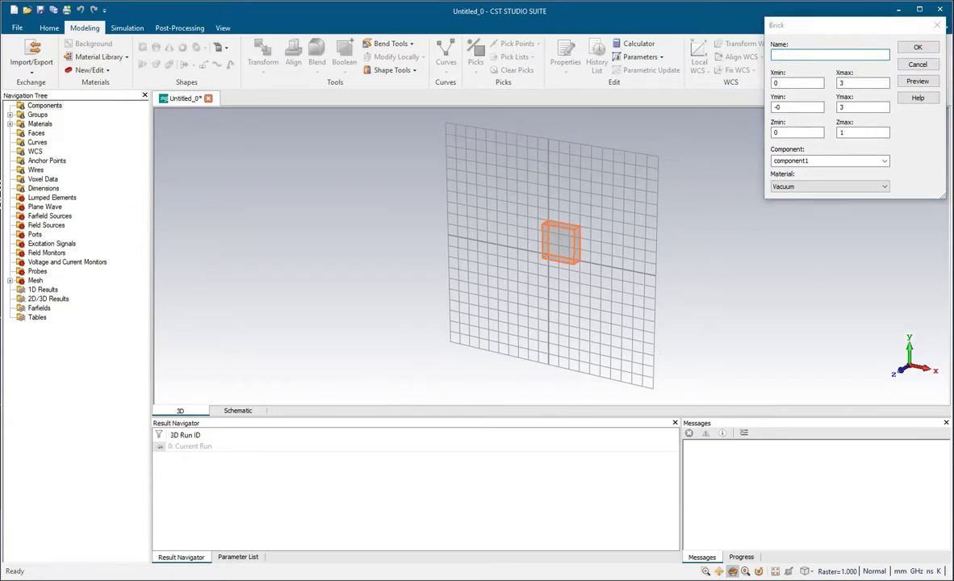
{"action": "left_click", "coordinate": [777, 54]}
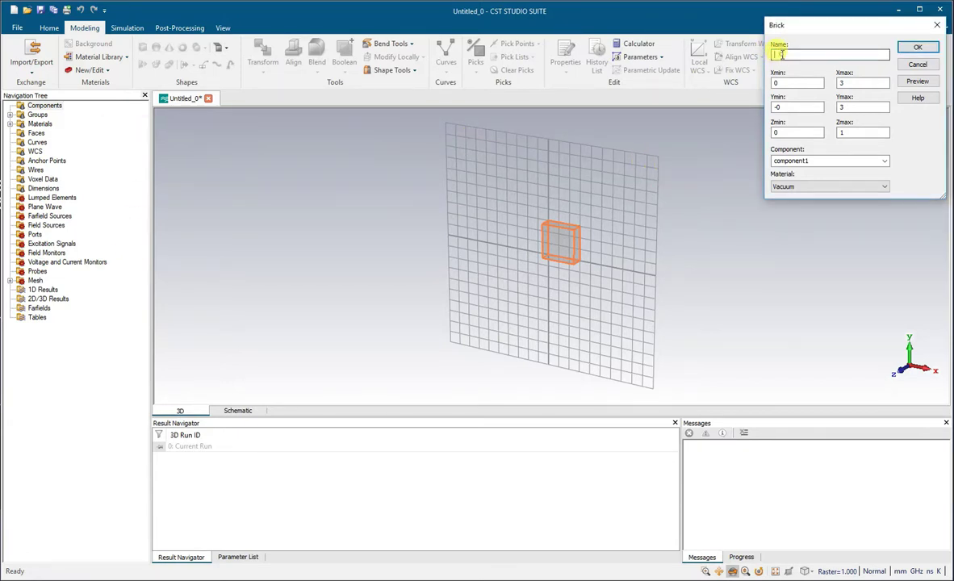
{"action": "key", "text": "Caps_Lock"}
{"action": "type", "text": "S"}
{"action": "key", "text": "Caps_Lock"}
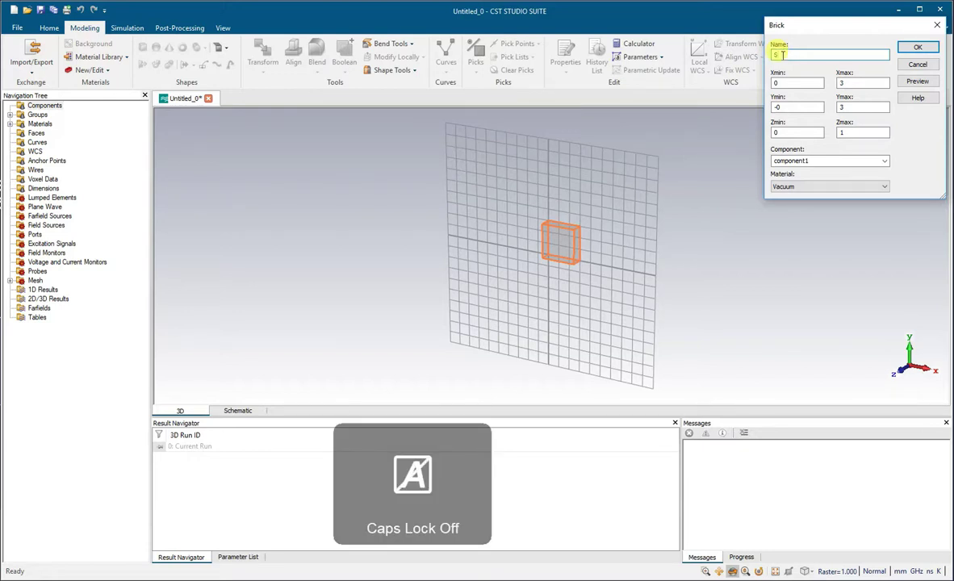
{"action": "type", "text": "ubstrate"}
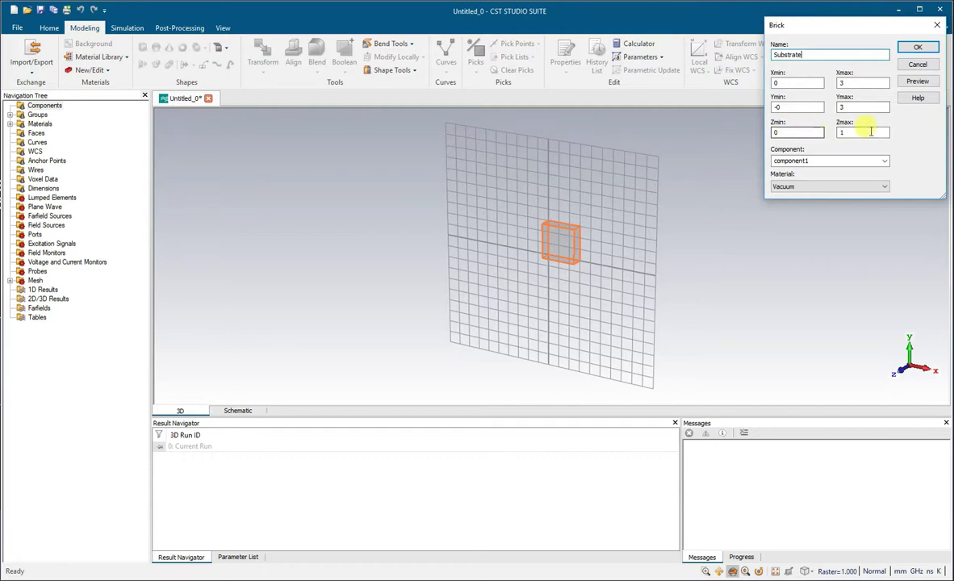
Clear the substrate brick's minimum and maximum X, Y and Z coordinates
{"action": "double_click", "coordinate": [787, 82]}
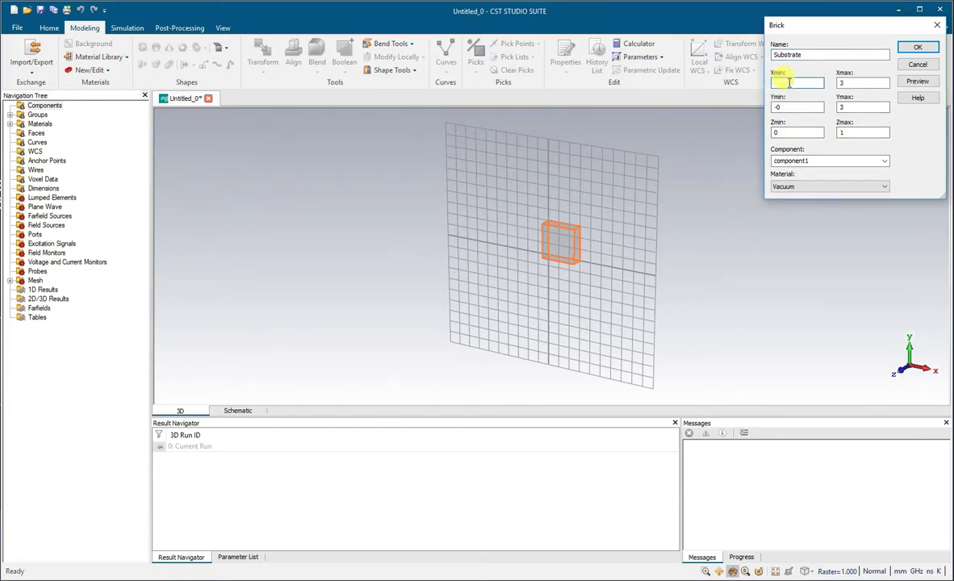
{"action": "double_click", "coordinate": [843, 83]}
{"action": "key", "text": "BackSpace"}
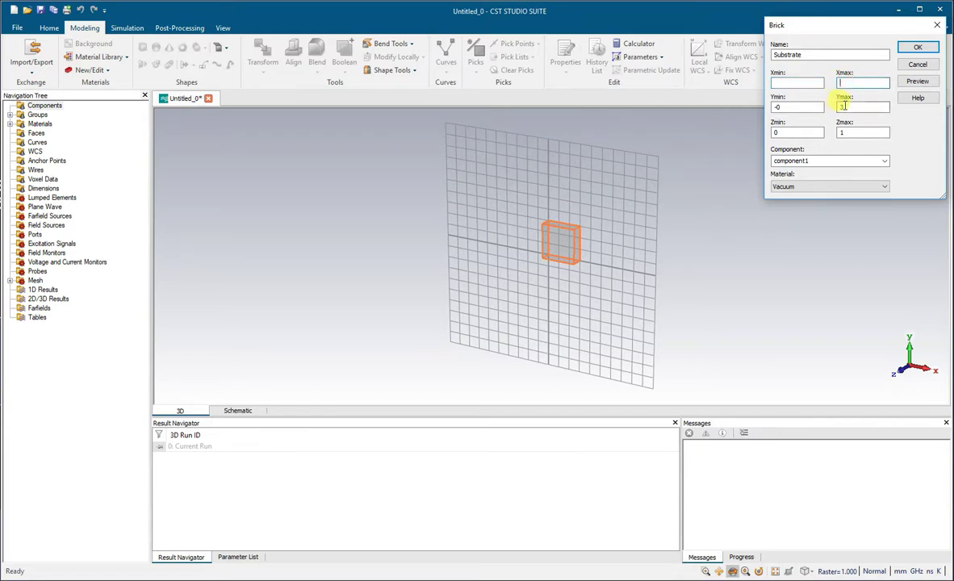
{"action": "double_click", "coordinate": [845, 107]}
{"action": "double_click", "coordinate": [779, 107]}
{"action": "key", "text": "BackSpace"}
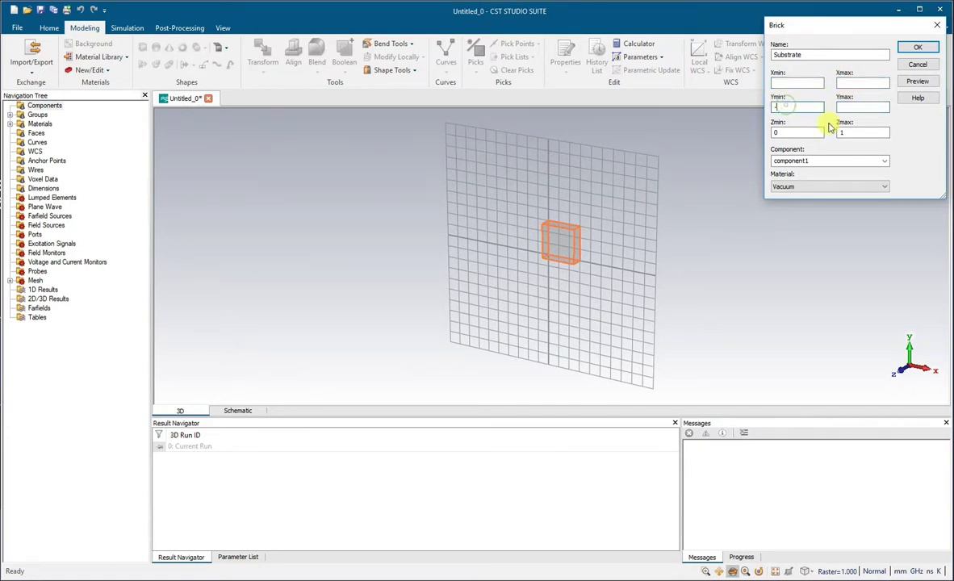
{"action": "double_click", "coordinate": [854, 132]}
{"action": "key", "text": "BackSpace"}
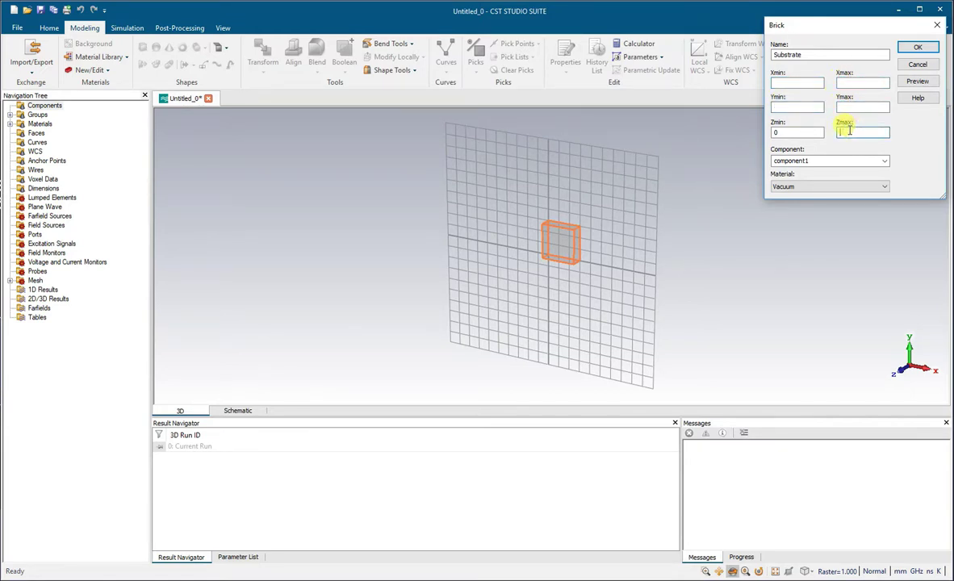
{"action": "double_click", "coordinate": [780, 133]}
{"action": "key", "text": "BackSpace"}
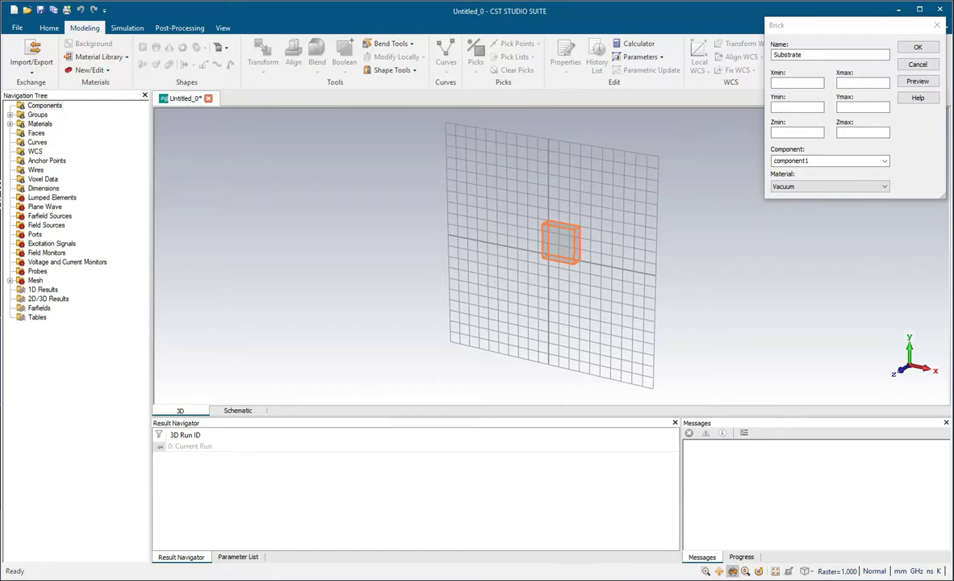
Switch to the Hello World presentation in PowerPoint and examine the microstrip patch antenna diagram on slide 1
{"action": "key", "text": "alt+Tab"}
{"action": "left_click_drag", "start_coordinate": [303, 57], "coordinate": [376, 31]}
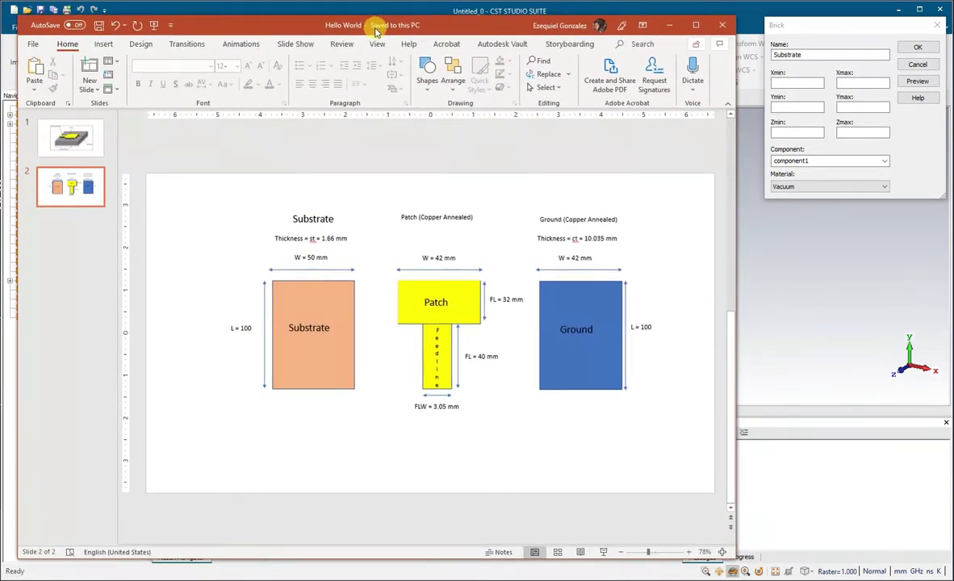
{"action": "left_click", "coordinate": [71, 136]}
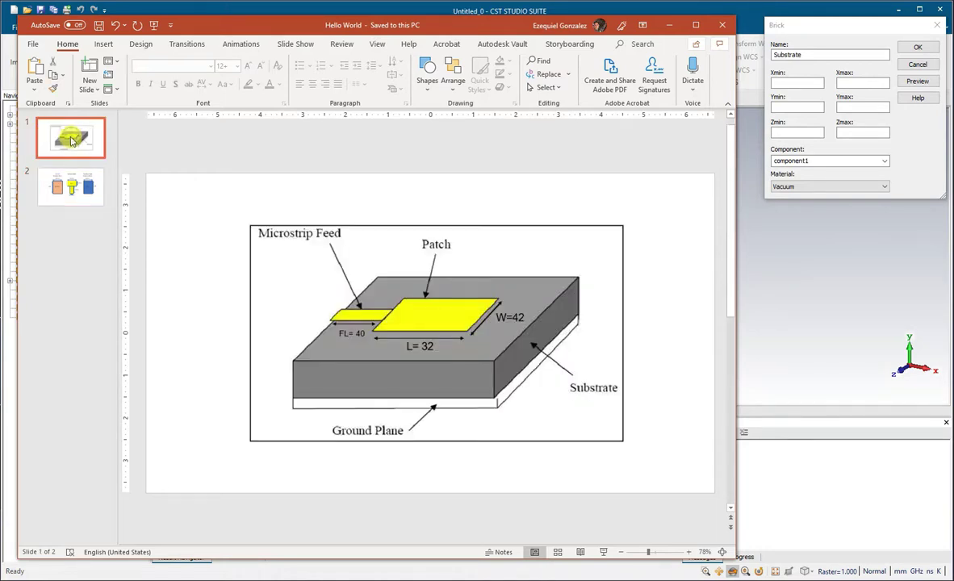
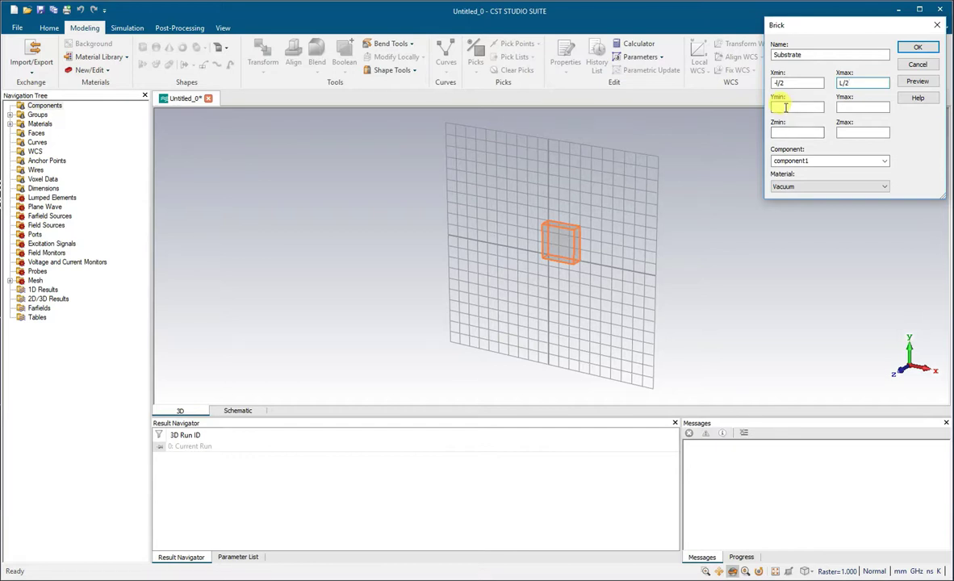
Set the substrate brick's Y range from -W/2 to W/2
{"action": "left_click", "coordinate": [784, 108]}
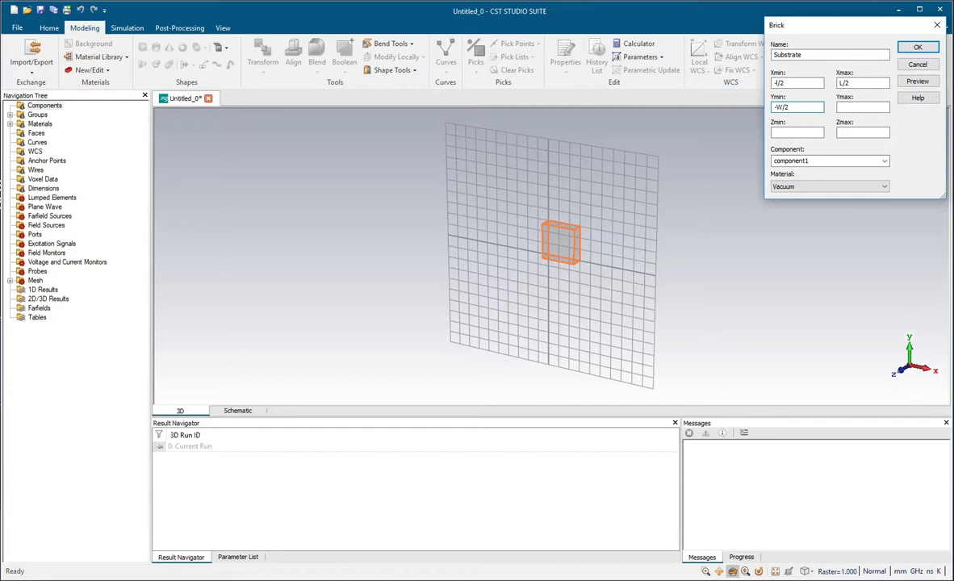
{"action": "left_click", "coordinate": [854, 105]}
{"action": "type", "text": "W/2"}
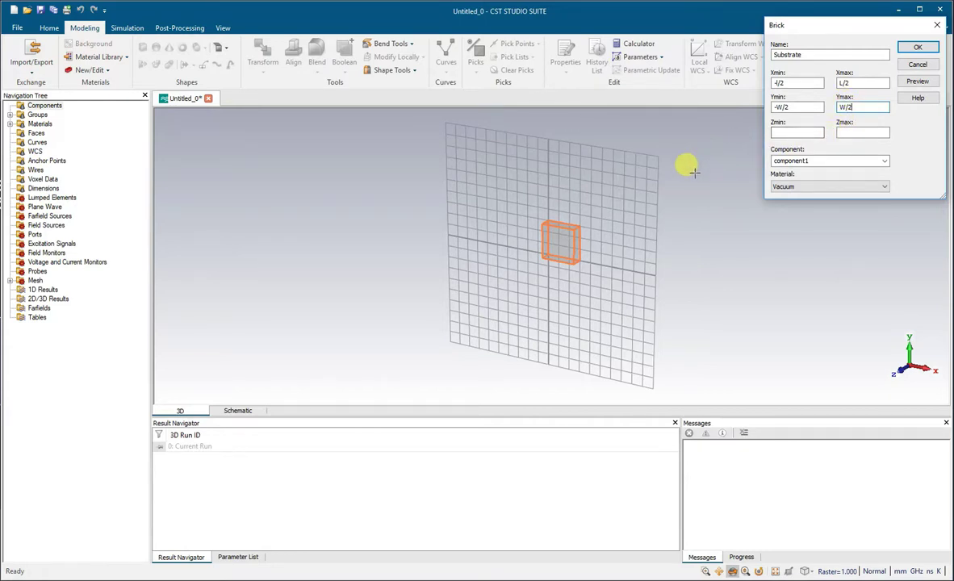
Set the substrate brick's Z range from 0 to the thickness parameter st
{"action": "left_click", "coordinate": [787, 132]}
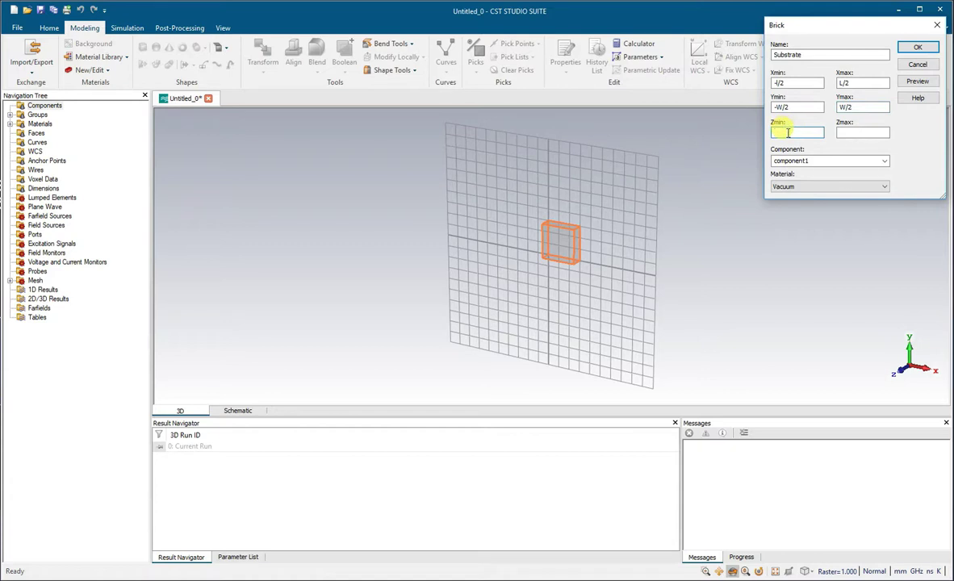
{"action": "type", "text": "0"}
{"action": "left_click", "coordinate": [861, 130]}
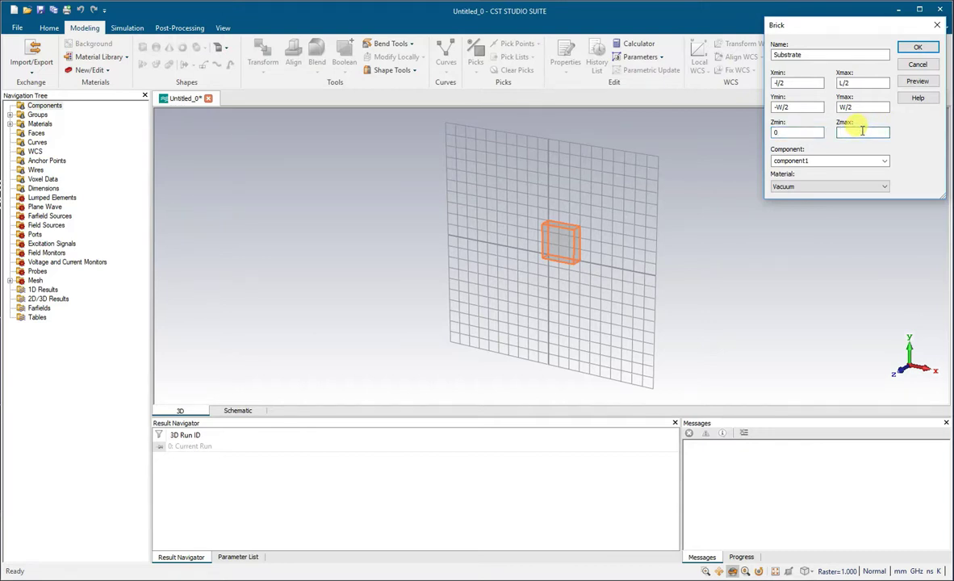
{"action": "type", "text": "ST"}
{"action": "key", "text": "Caps_Lock"}
{"action": "key", "text": "BackSpace"}
{"action": "type", "text": "st"}
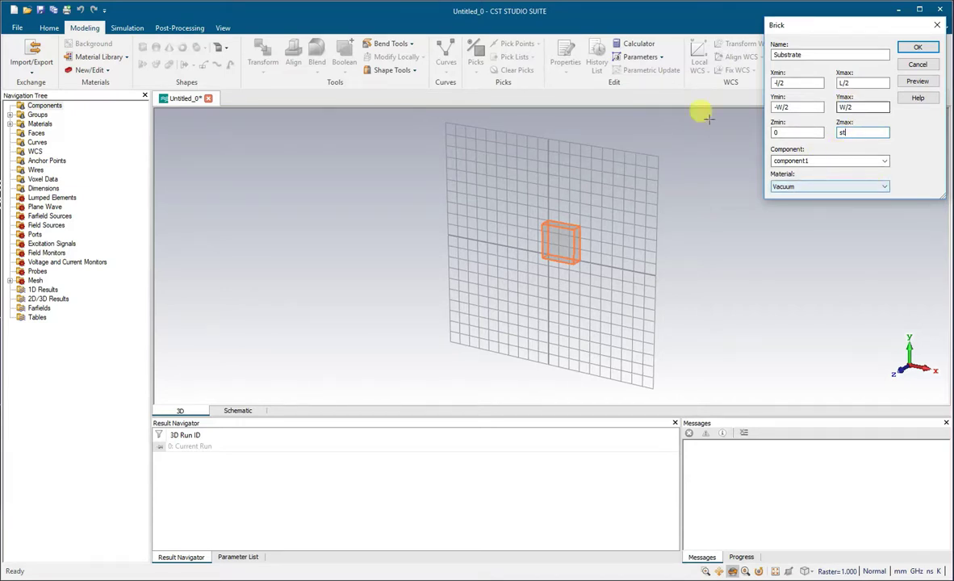
Load FR-4 (lossy) from the material library as the substrate brick's material, keeping it in component1
{"action": "left_click", "coordinate": [885, 162]}
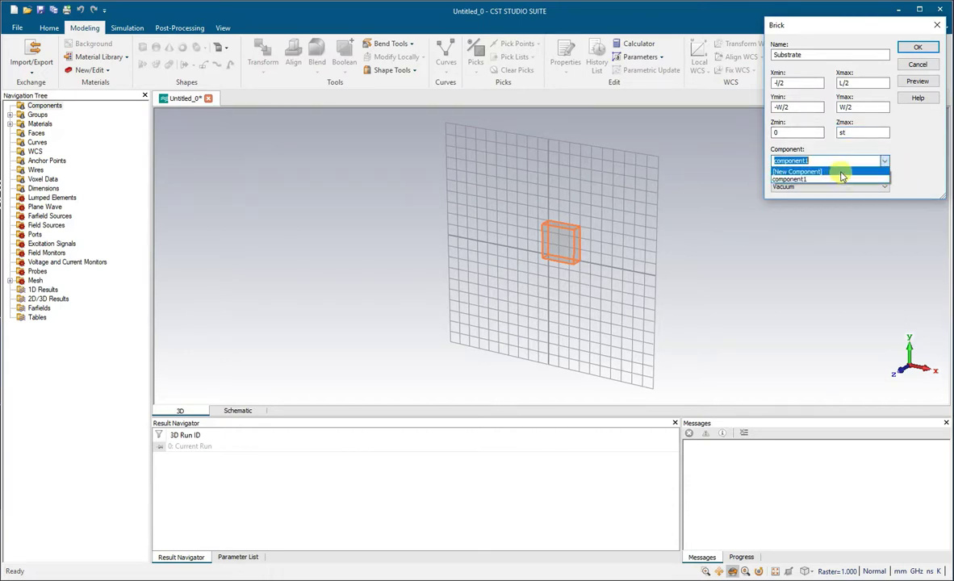
{"action": "left_click", "coordinate": [917, 180]}
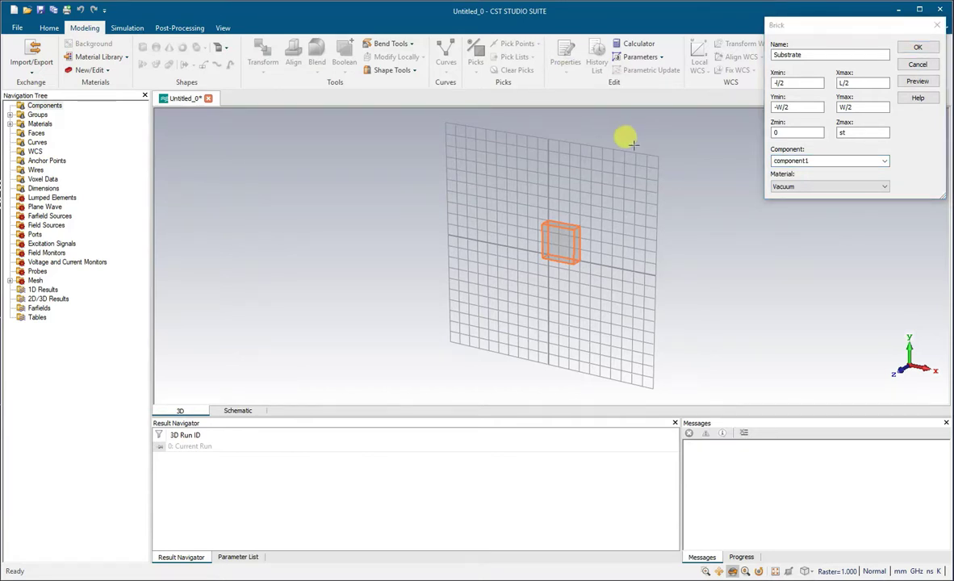
{"action": "left_click", "coordinate": [885, 186]}
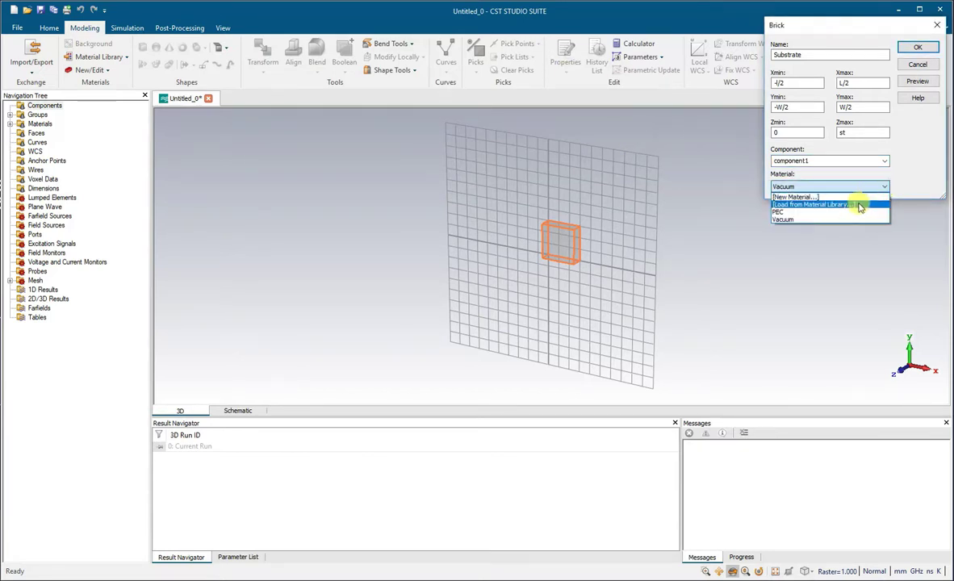
{"action": "left_click", "coordinate": [816, 204]}
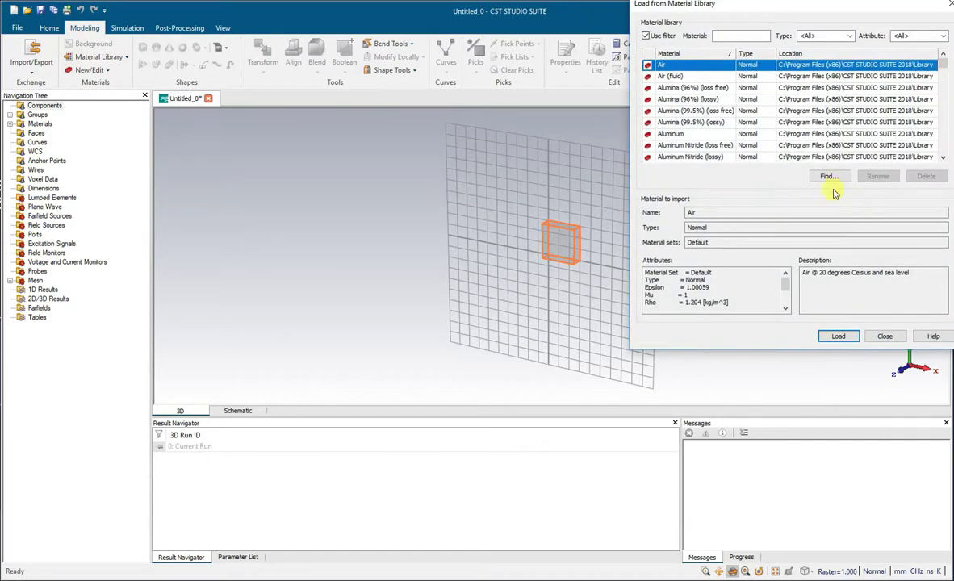
{"action": "left_click", "coordinate": [735, 34]}
{"action": "key", "text": "Caps_Lock"}
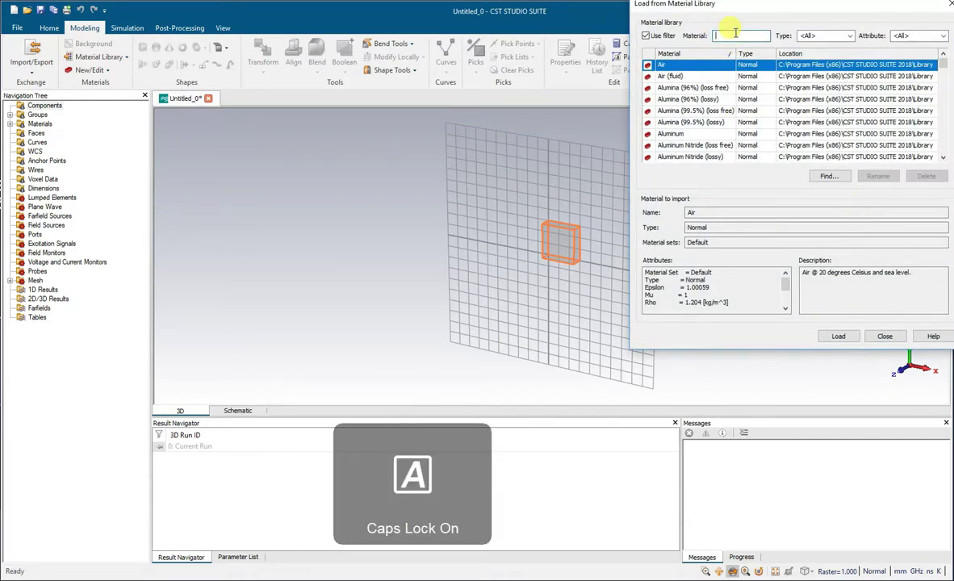
{"action": "type", "text": "FR-4"}
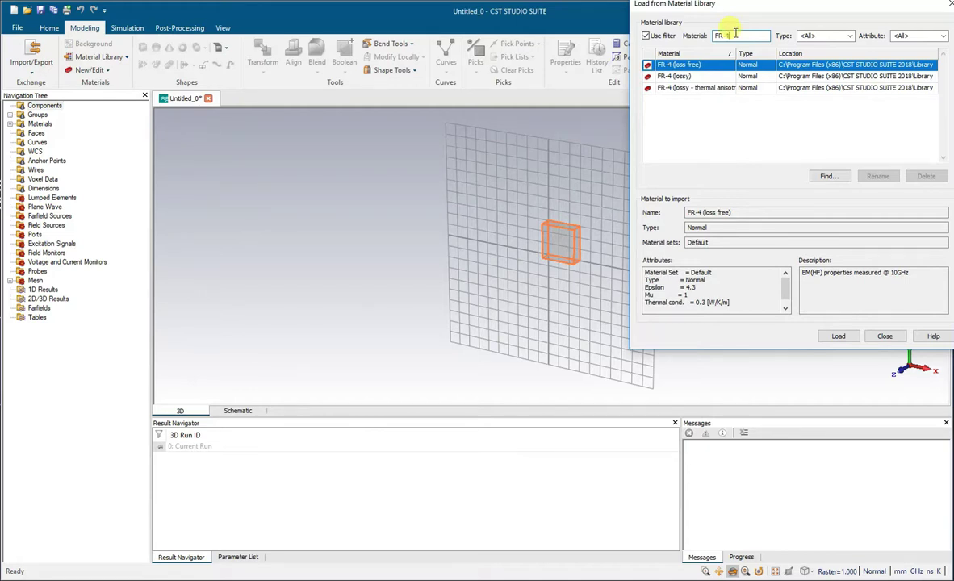
{"action": "left_click_drag", "start_coordinate": [731, 8], "coordinate": [714, 20]}
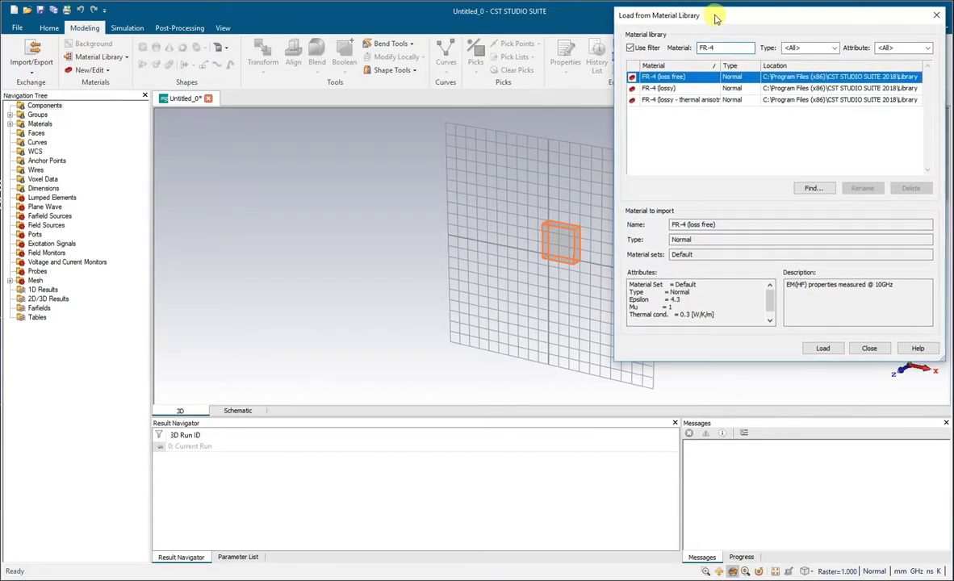
{"action": "left_click", "coordinate": [676, 89]}
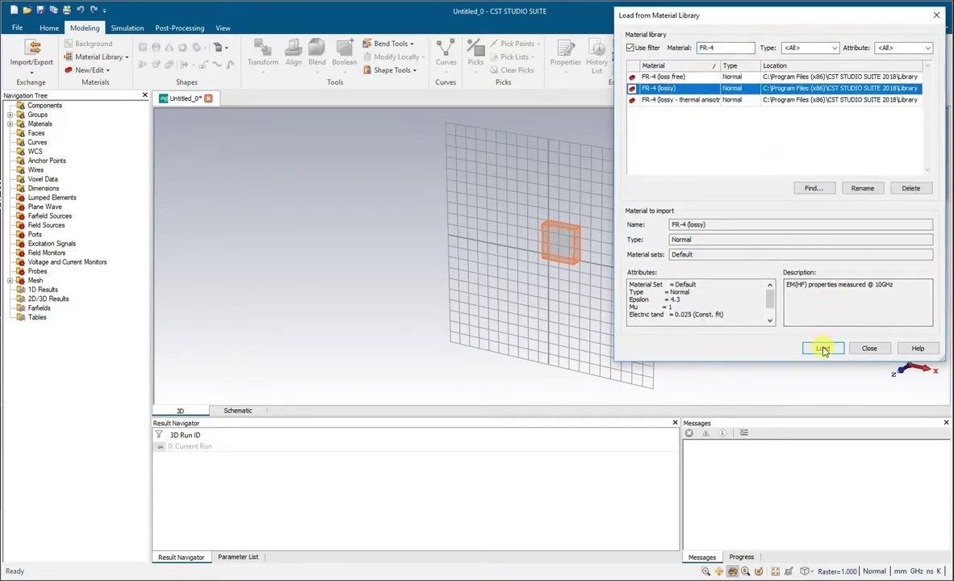
{"action": "left_click", "coordinate": [823, 349]}
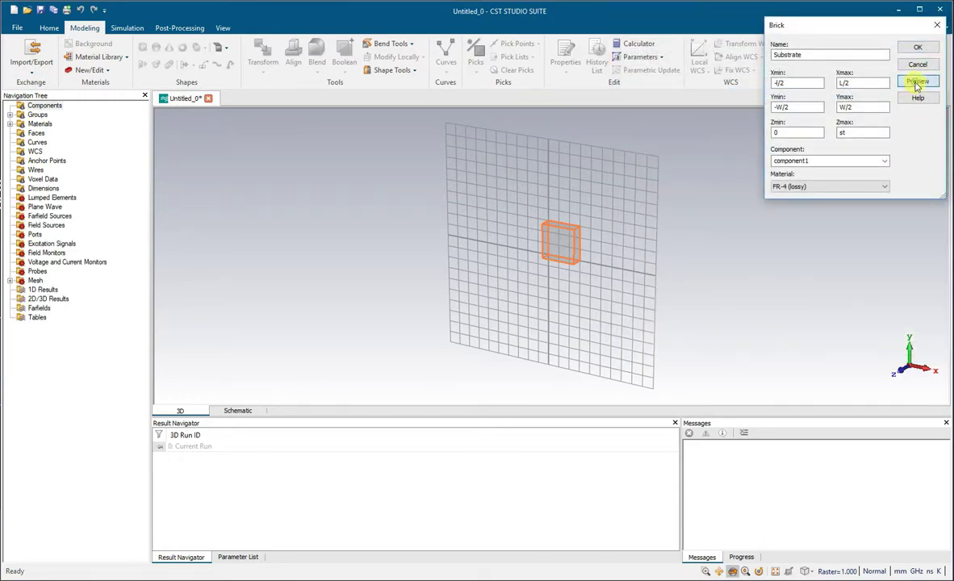
{"action": "left_click", "coordinate": [916, 83]}
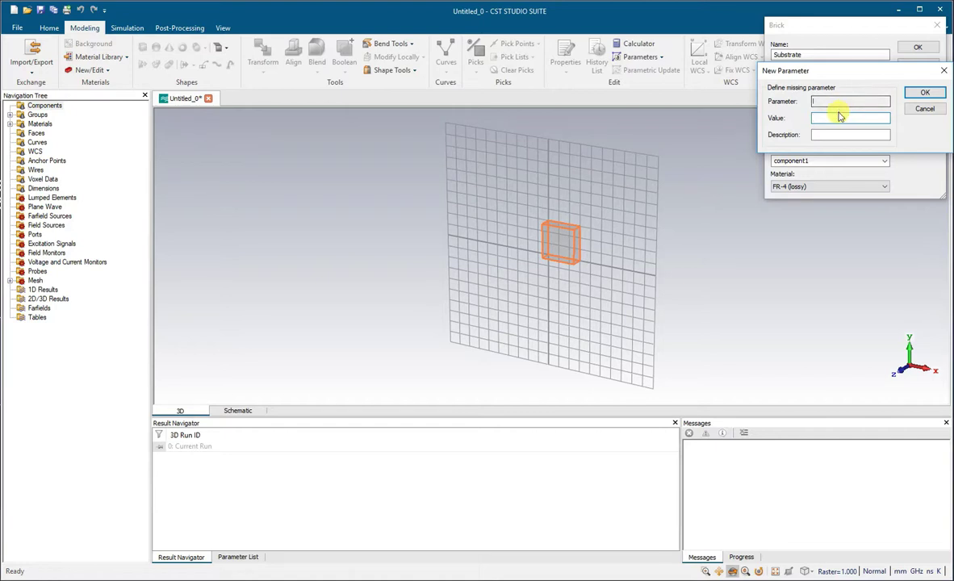
{"action": "left_click", "coordinate": [925, 110]}
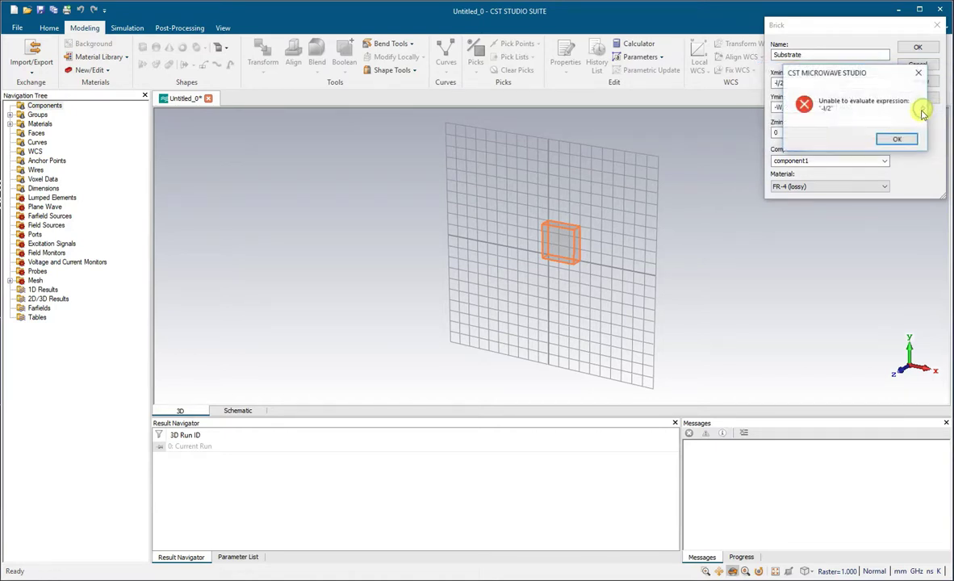
{"action": "left_click", "coordinate": [905, 137]}
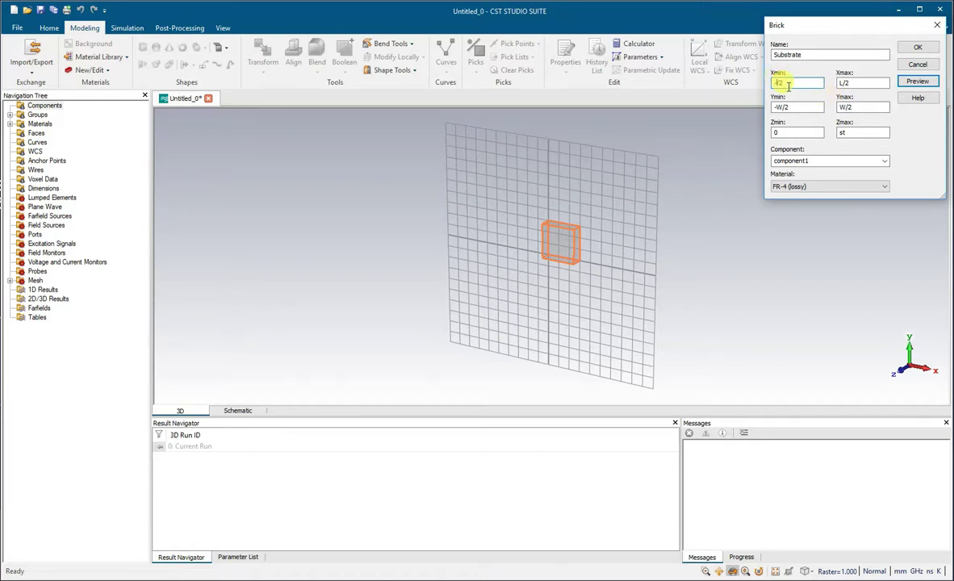
Correct the substrate brick's minimum X coordinate to -L/2 with a capital L
{"action": "key", "text": "Caps_Lock"}
{"action": "key", "text": "Caps_Lock"}
{"action": "type", "text": "L"}
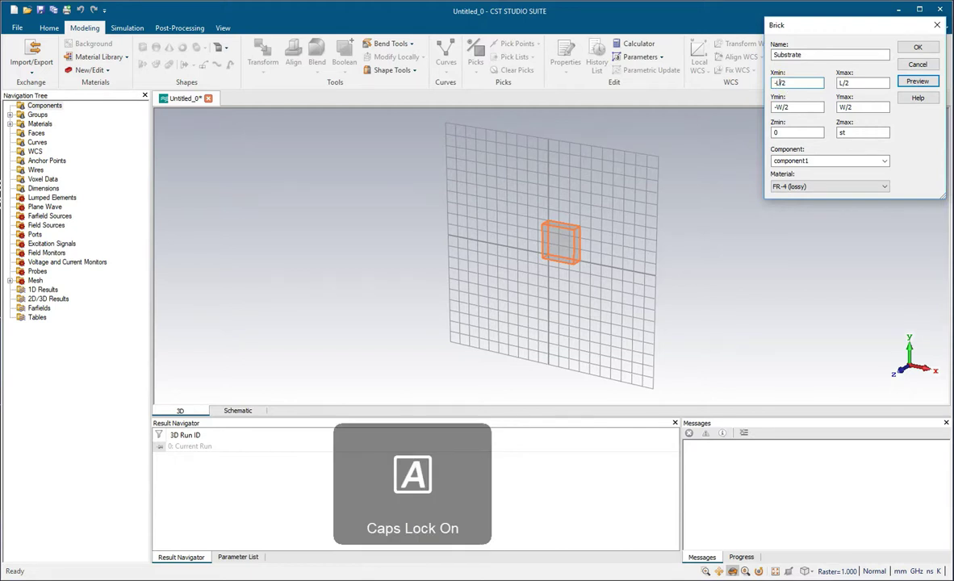
Preview the brick and define parameter L as 100 with the description "substrate length", checking the dimension on the PowerPoint slide
{"action": "left_click", "coordinate": [918, 82]}
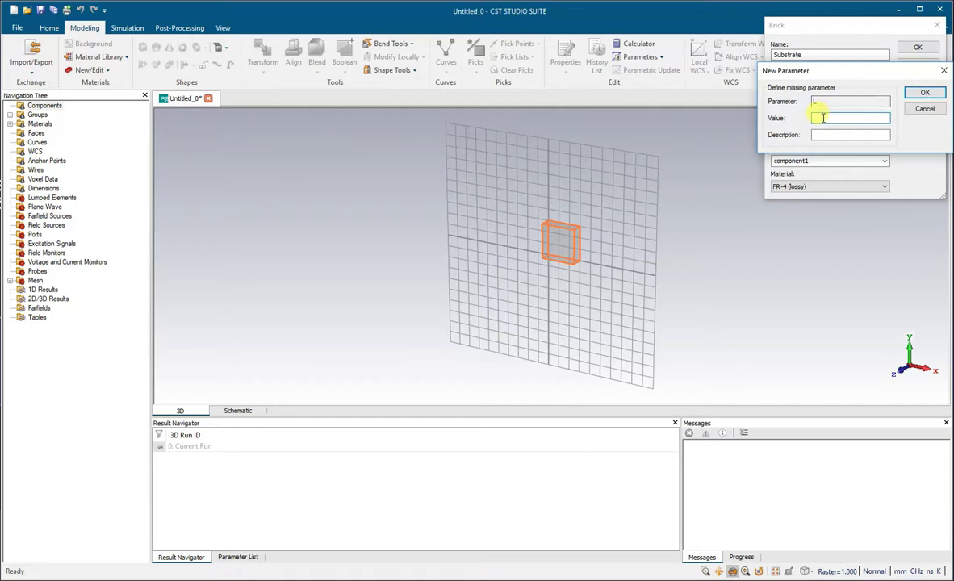
{"action": "left_click", "coordinate": [821, 118]}
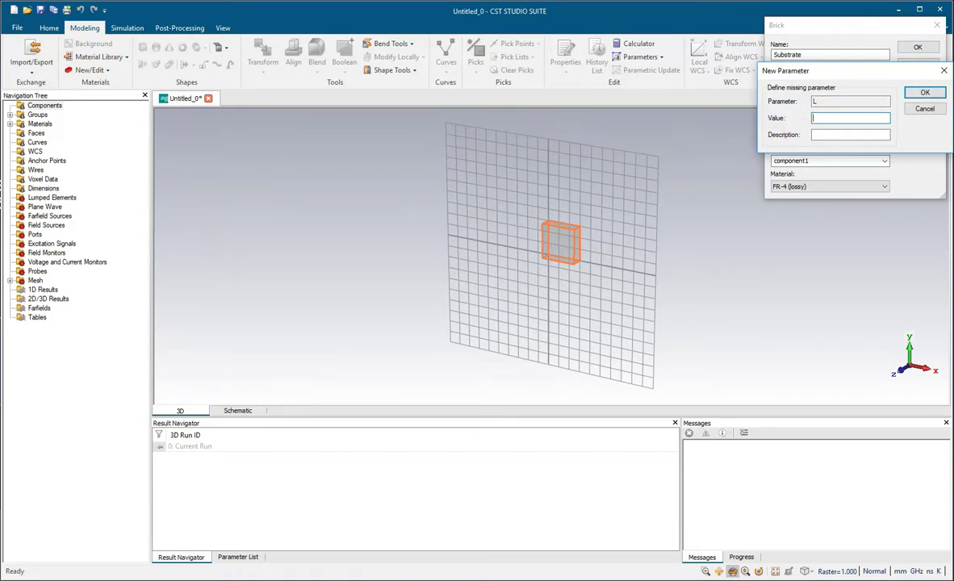
{"action": "left_click_drag", "start_coordinate": [0, 17], "coordinate": [224, 23]}
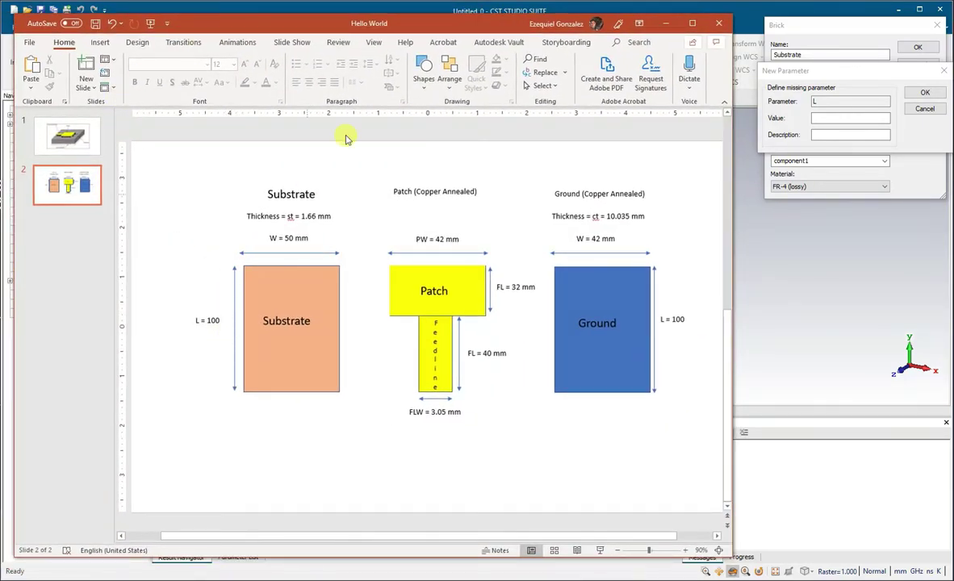
{"action": "left_click", "coordinate": [662, 23]}
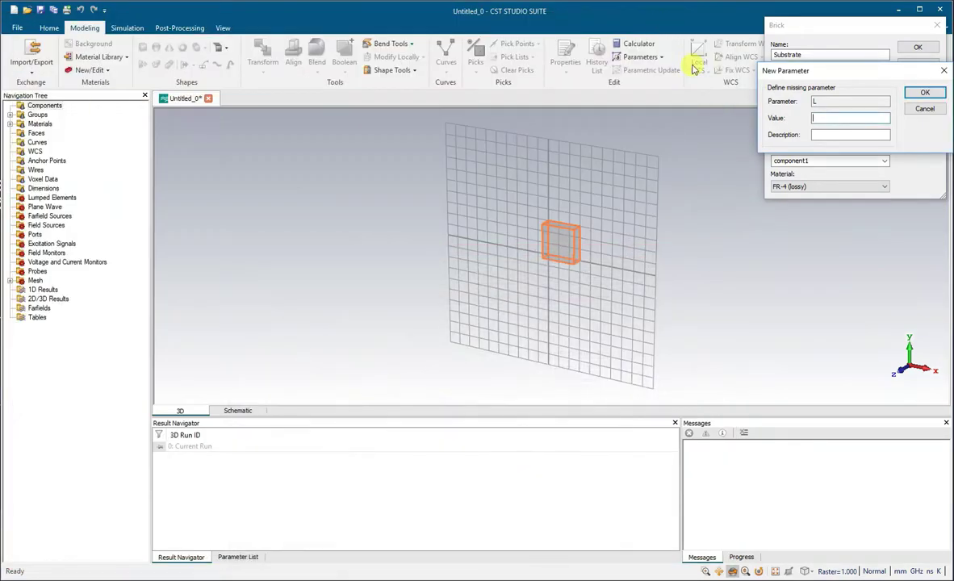
{"action": "type", "text": "100"}
{"action": "left_click", "coordinate": [836, 137]}
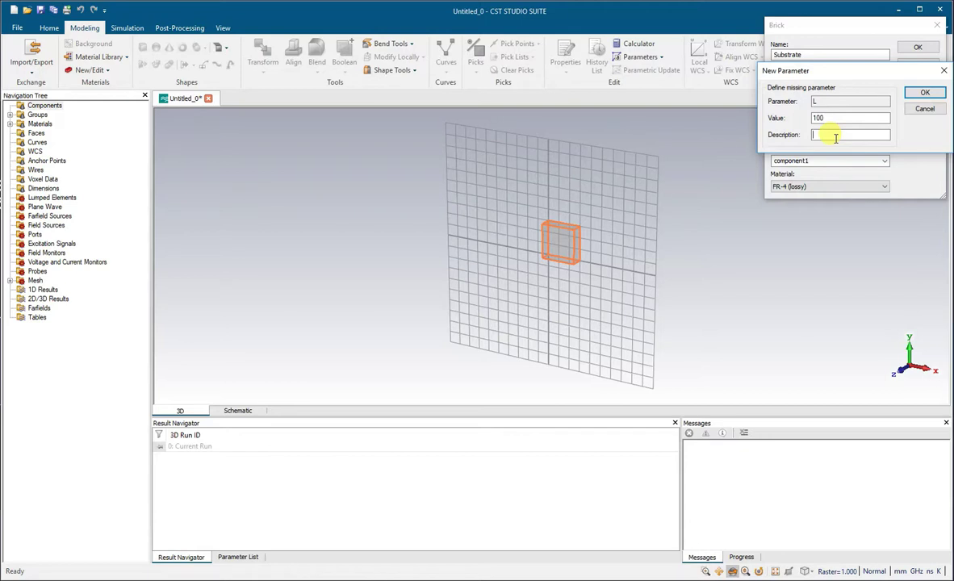
{"action": "type", "text": "S"}
{"action": "key", "text": "Caps_Lock"}
{"action": "key", "text": "BackSpace"}
{"action": "type", "text": "substrate length"}
{"action": "left_click", "coordinate": [924, 94]}
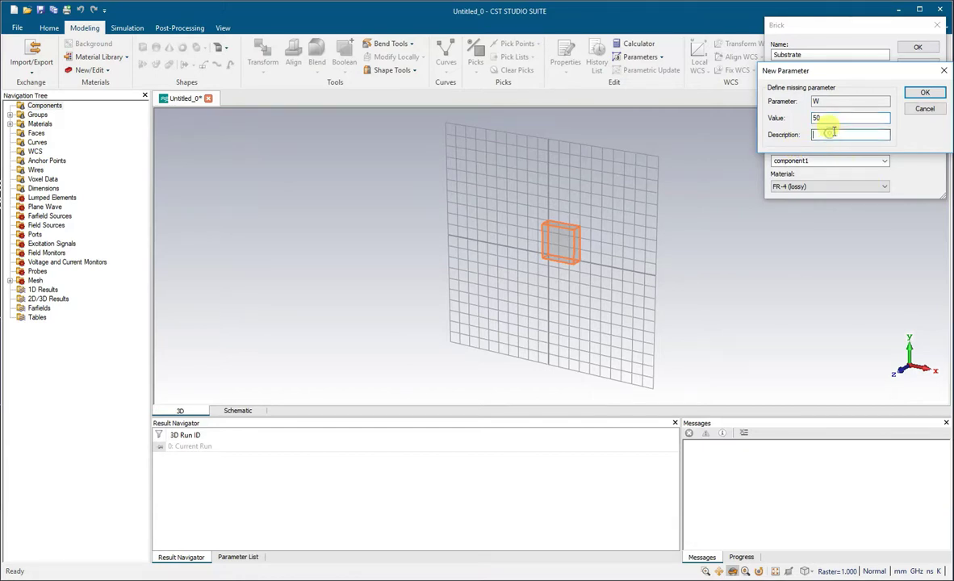
Define W as 50 with description "substrate width" and st as 1.66 with description "substrate thickness", and create the substrate brick
{"action": "type", "text": "substrate width"}
{"action": "left_click", "coordinate": [928, 92]}
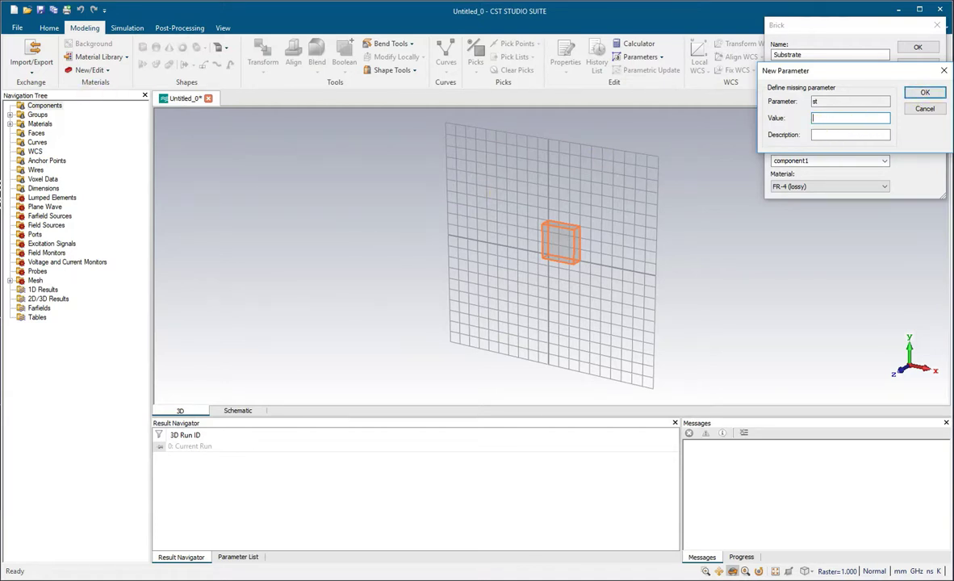
{"action": "left_click", "coordinate": [839, 119]}
{"action": "type", "text": "1"}
{"action": "type", "text": ".65"}
{"action": "left_click", "coordinate": [824, 134]}
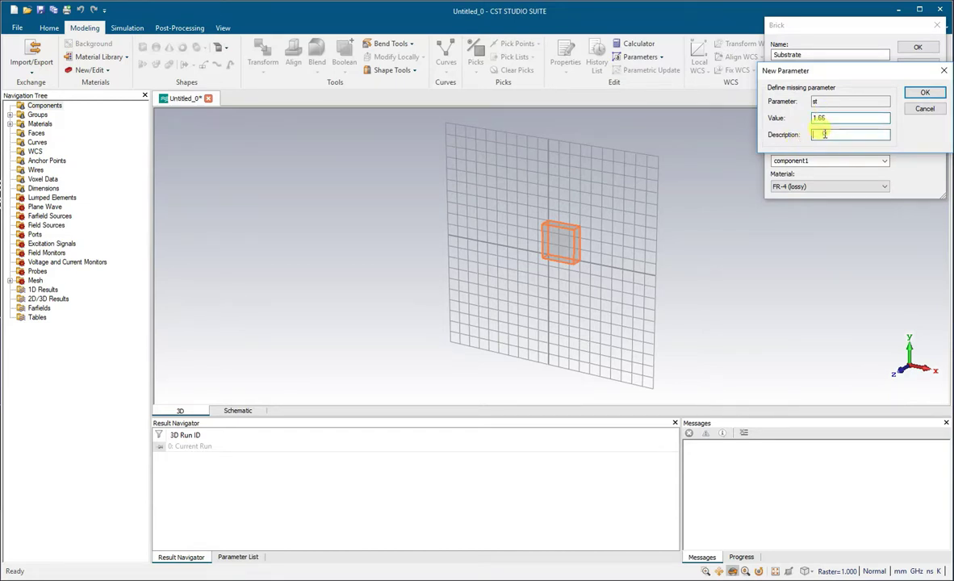
{"action": "type", "text": "substrate thickness"}
{"action": "left_click", "coordinate": [922, 94]}
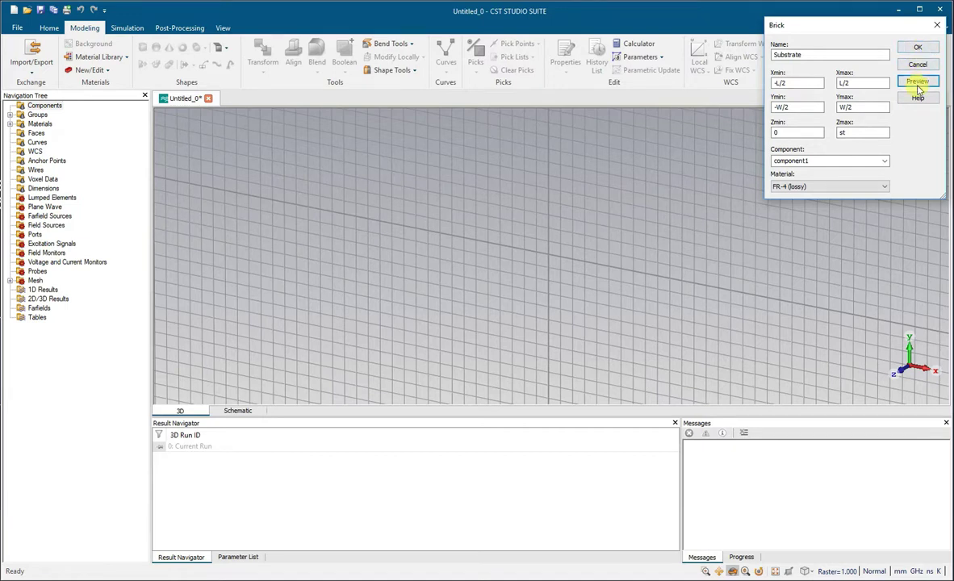
{"action": "left_click", "coordinate": [918, 50]}
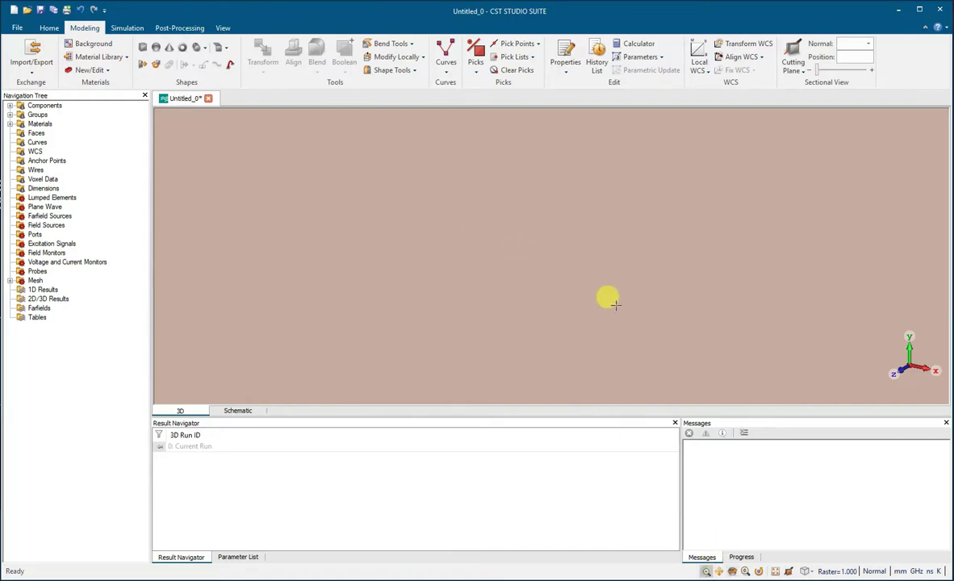
Measure the short top edge of the substrate and compare it with the substrate width on the PowerPoint dimension slide
{"action": "left_click_drag", "start_coordinate": [613, 304], "coordinate": [611, 304], "text": "ctrl"}
{"action": "scroll", "coordinate": [612, 306], "scroll_direction": "down", "scroll_amount": 8}
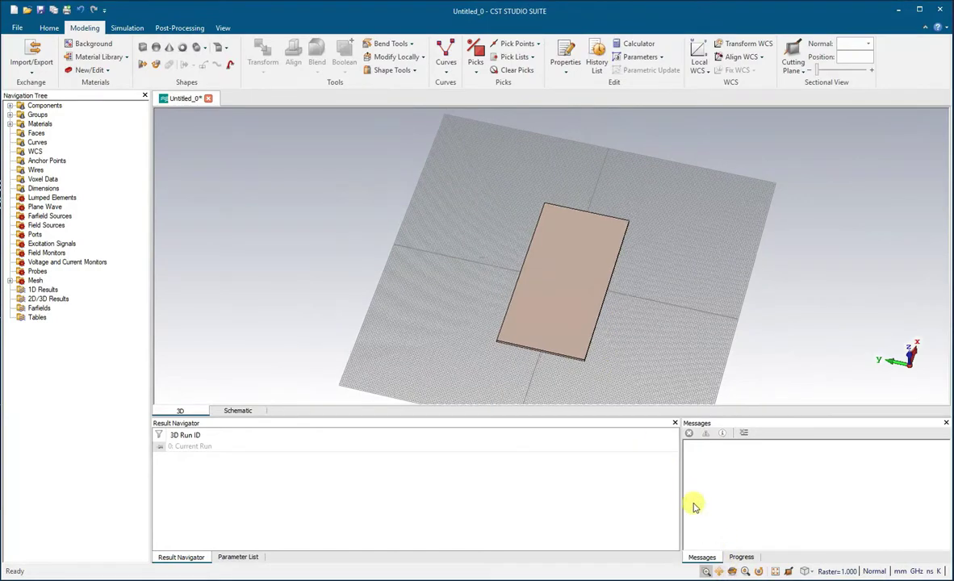
{"action": "left_click_drag", "start_coordinate": [556, 343], "coordinate": [557, 327]}
{"action": "scroll", "coordinate": [563, 333], "scroll_direction": "up", "scroll_amount": 4}
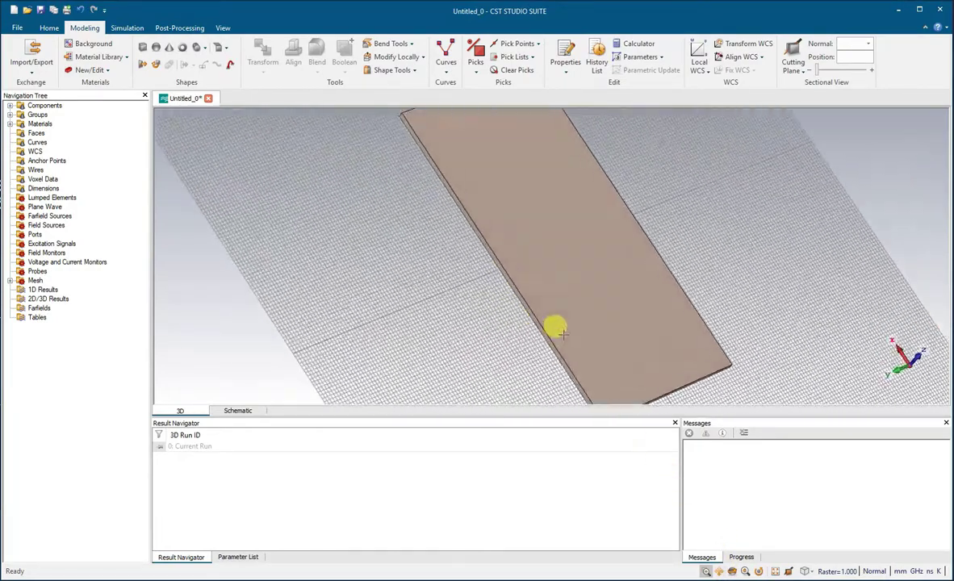
{"action": "scroll", "coordinate": [563, 334], "scroll_direction": "down", "scroll_amount": 4}
{"action": "scroll", "coordinate": [563, 334], "scroll_direction": "up", "scroll_amount": 4}
{"action": "mouse_move", "coordinate": [561, 334]}
{"action": "left_mouse_down"}
{"action": "mouse_move", "coordinate": [551, 327]}
{"action": "mouse_move", "coordinate": [539, 332]}
{"action": "mouse_move", "coordinate": [546, 337]}
{"action": "left_mouse_up"}
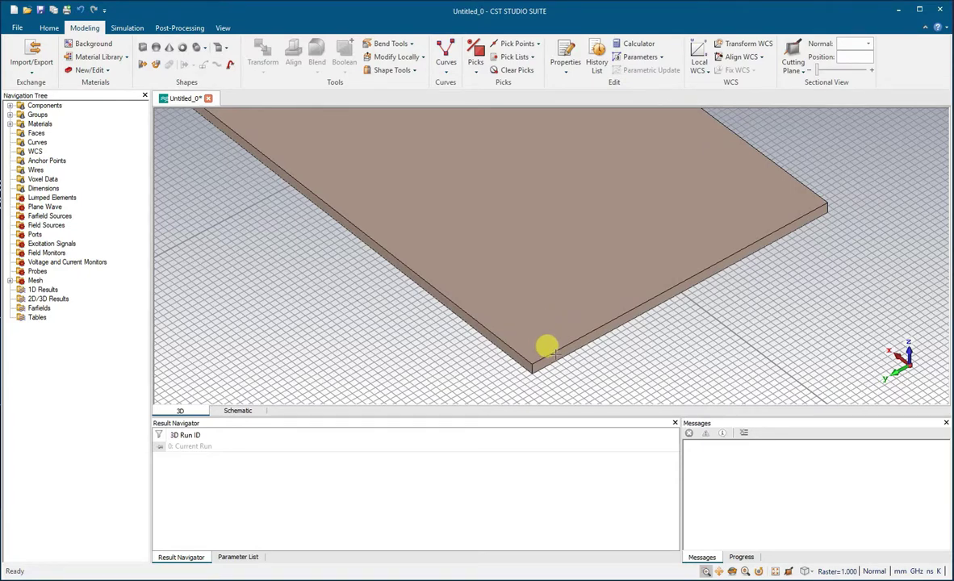
{"action": "key", "text": "s"}
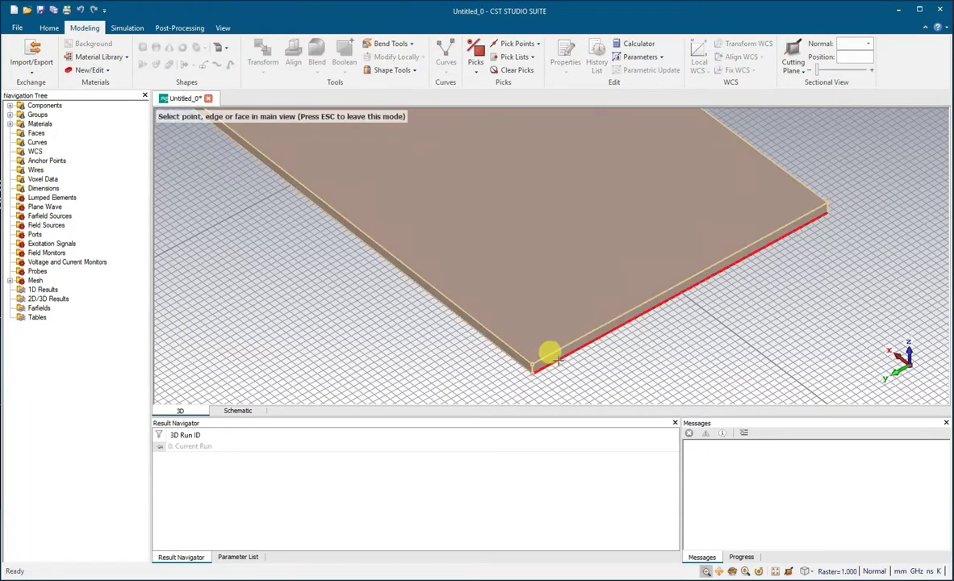
{"action": "double_click", "coordinate": [601, 324]}
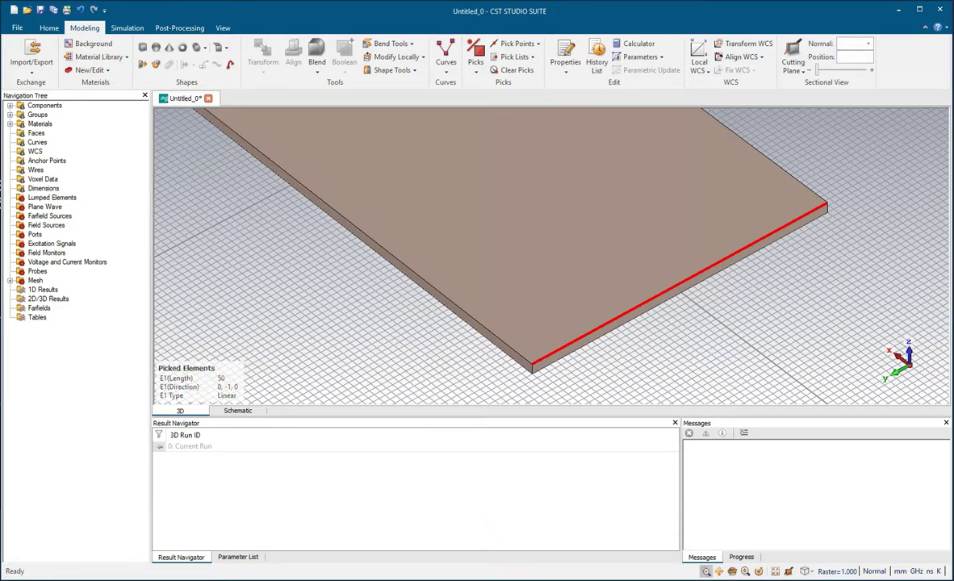
{"action": "key", "text": "alt+Tab"}
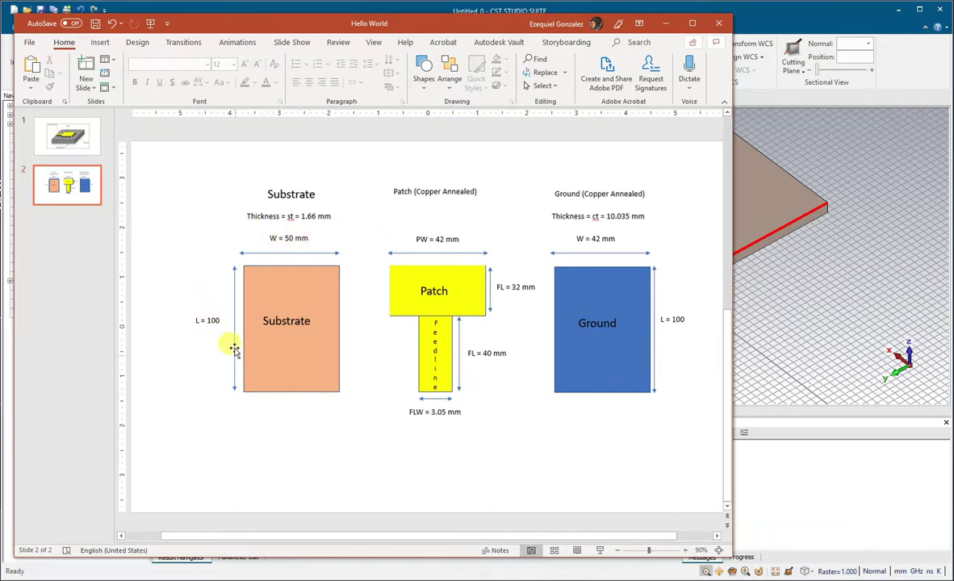
{"action": "left_click", "coordinate": [666, 23]}
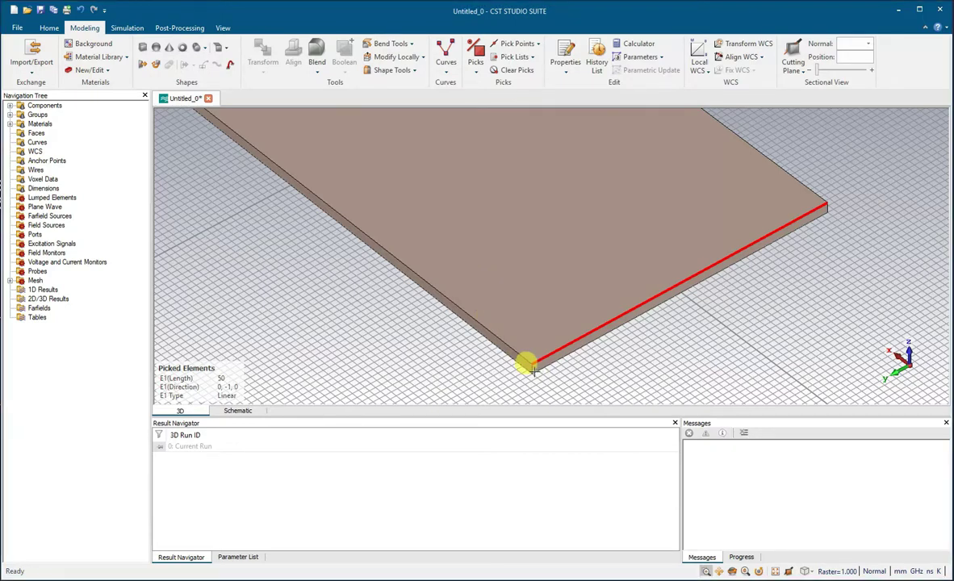
Clear the picked short edge and measure the long top edge of the substrate
{"action": "key", "text": "d"}
{"action": "key", "text": "s"}
{"action": "left_click", "coordinate": [478, 324]}
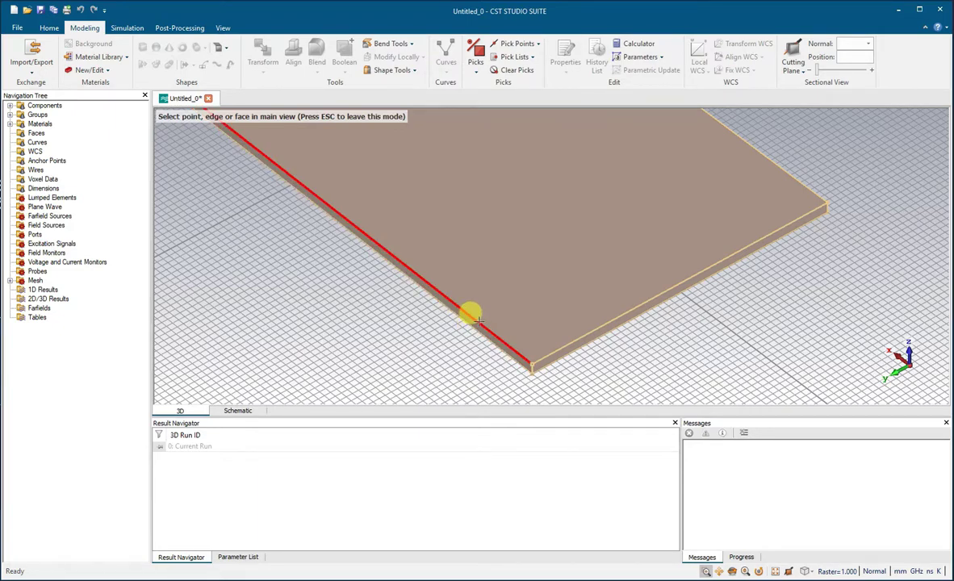
{"action": "key", "text": "Escape"}
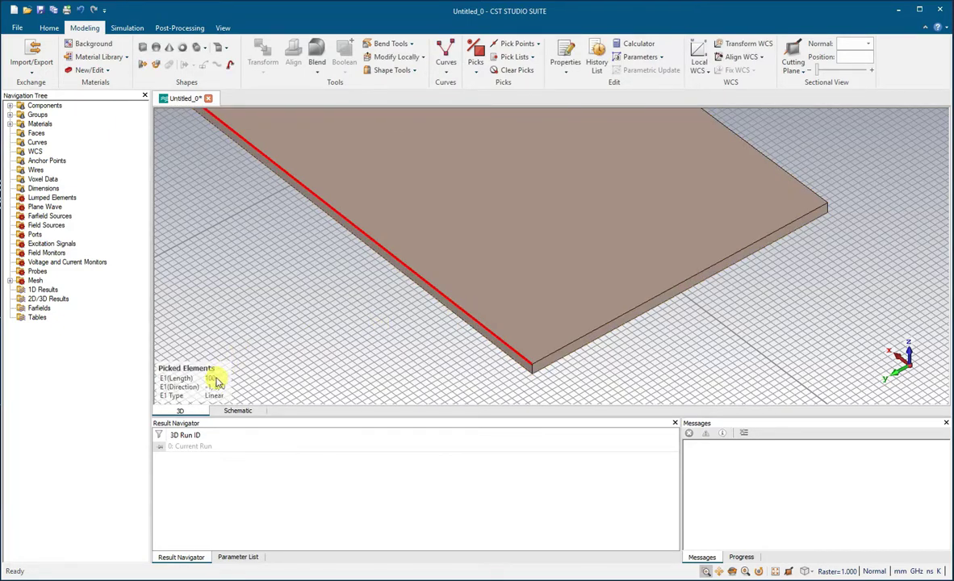
Clear the picked long edge and measure the vertical edge at the substrate's front corner to check its thickness
{"action": "key", "text": "d"}
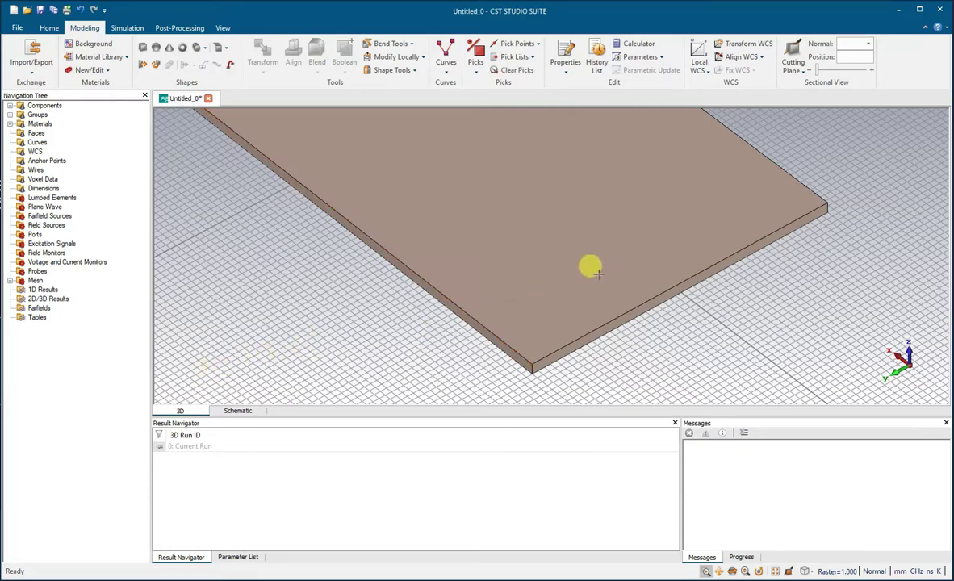
{"action": "scroll", "coordinate": [524, 347], "scroll_direction": "up", "scroll_amount": 2}
{"action": "scroll", "coordinate": [520, 374], "scroll_direction": "up", "scroll_amount": 2}
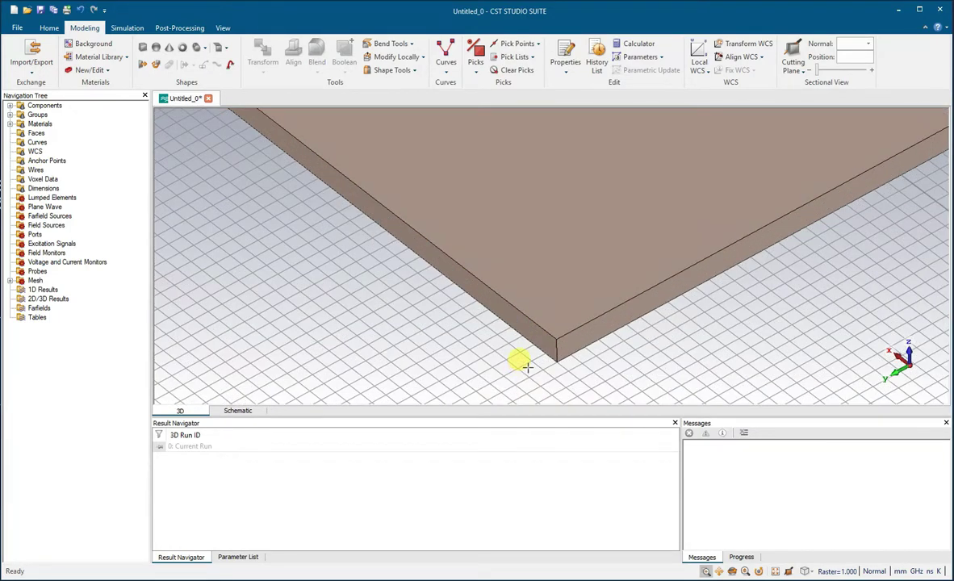
{"action": "scroll", "coordinate": [559, 366], "scroll_direction": "up", "scroll_amount": 2}
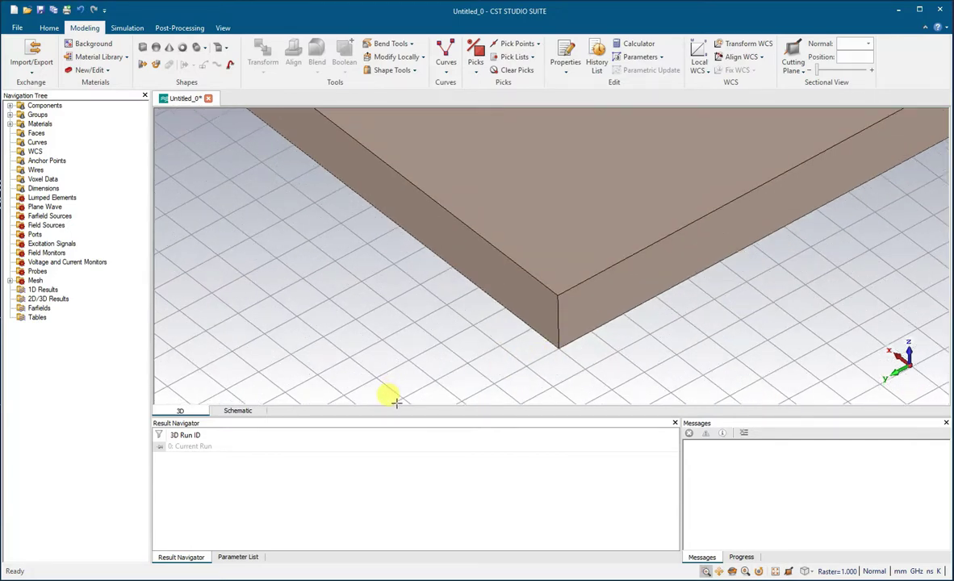
{"action": "key", "text": "s"}
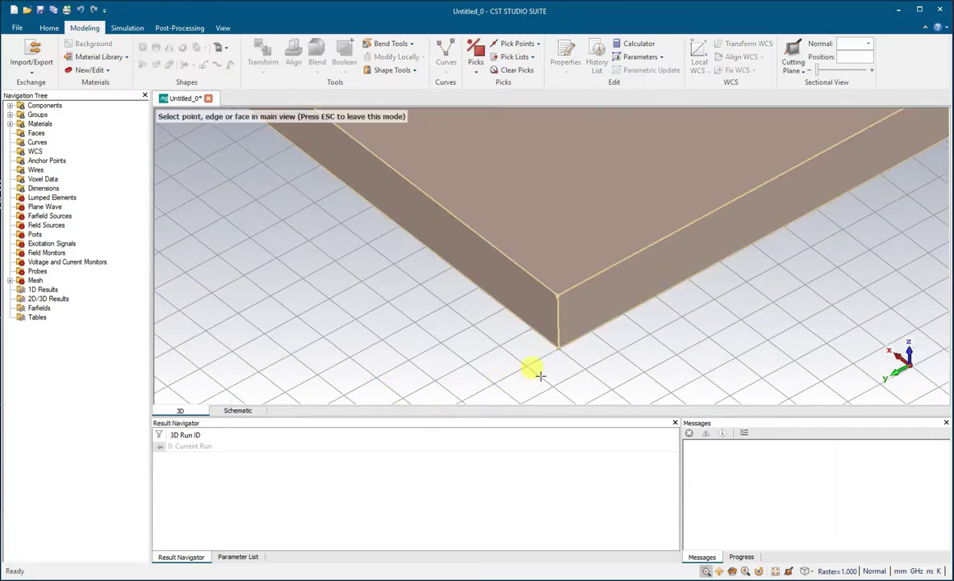
{"action": "left_click", "coordinate": [557, 320]}
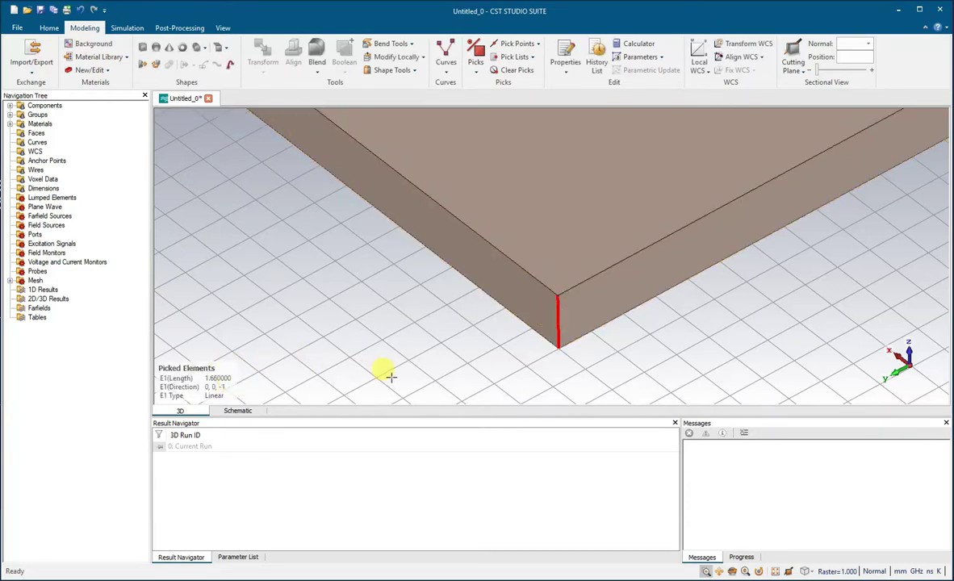
{"action": "scroll", "coordinate": [567, 305], "scroll_direction": "down", "scroll_amount": 5}
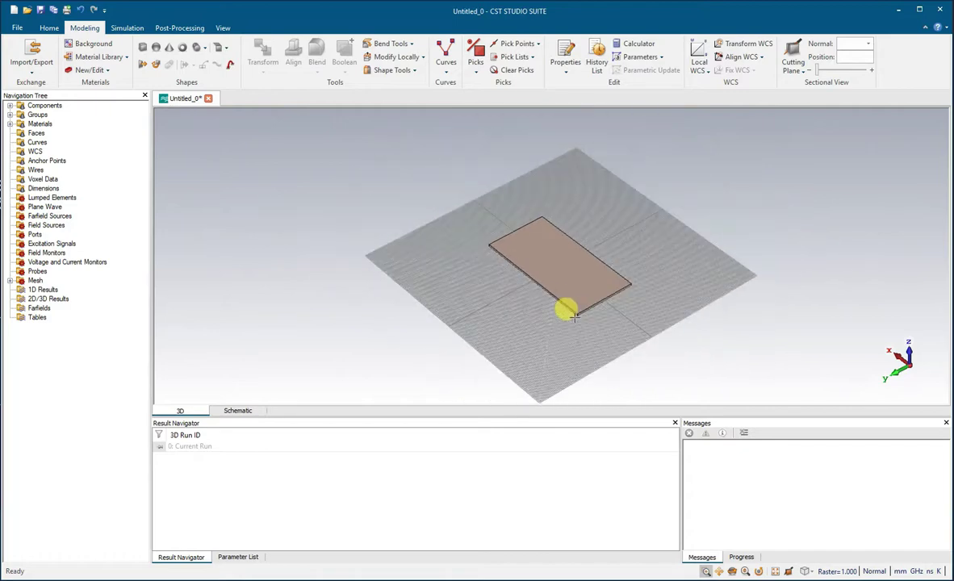
Draw a rough brick about 13.5 by 8.5 mm near the middle of the substrate and bring up its definition
{"action": "middle_click_drag", "start_coordinate": [568, 319], "coordinate": [569, 317]}
{"action": "left_click_drag", "start_coordinate": [562, 317], "coordinate": [565, 318]}
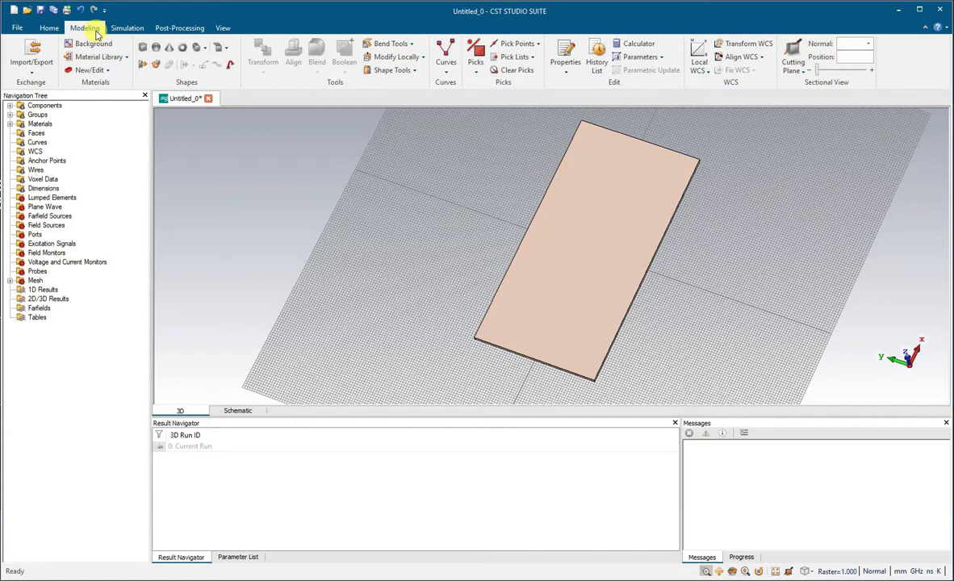
{"action": "left_click", "coordinate": [142, 46]}
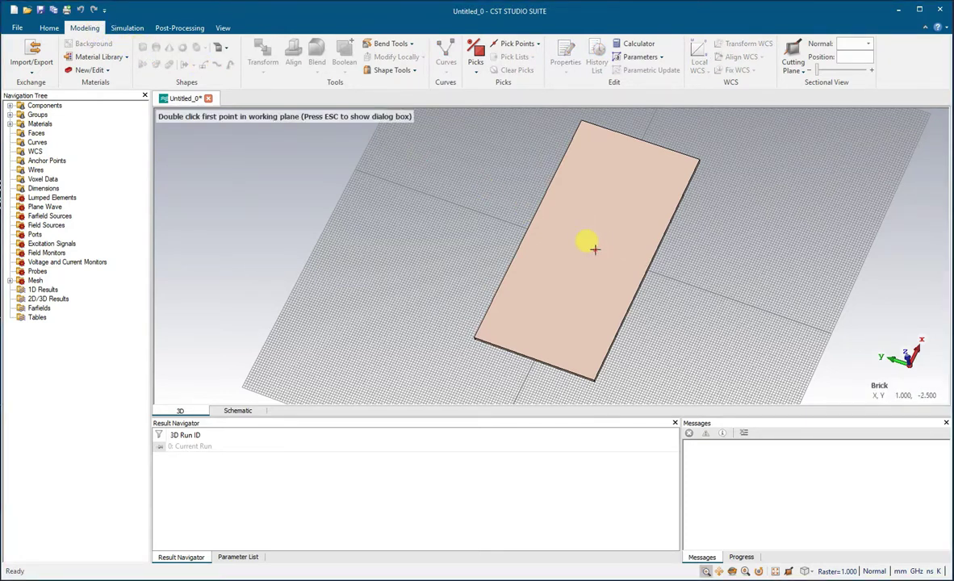
{"action": "double_click", "coordinate": [588, 248]}
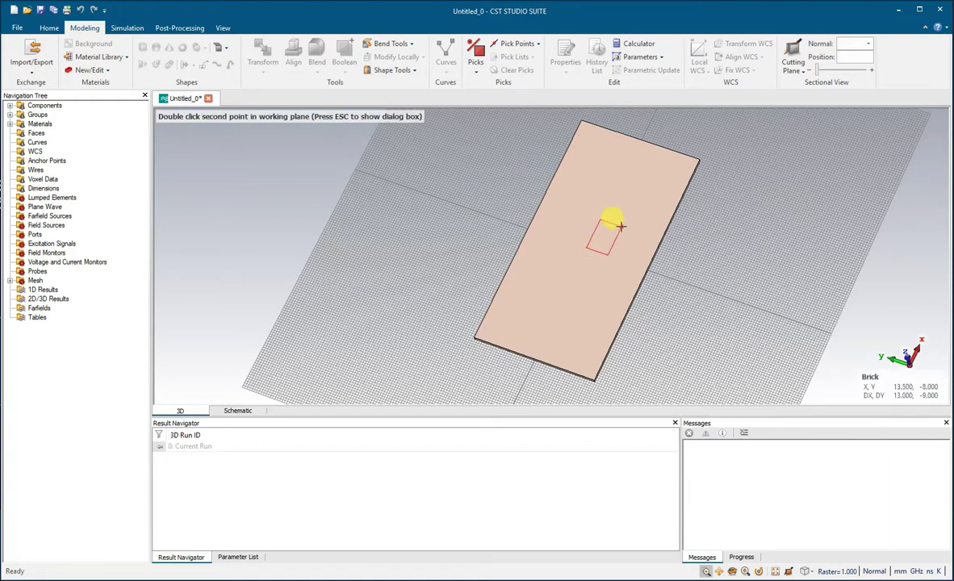
{"action": "double_click", "coordinate": [619, 226]}
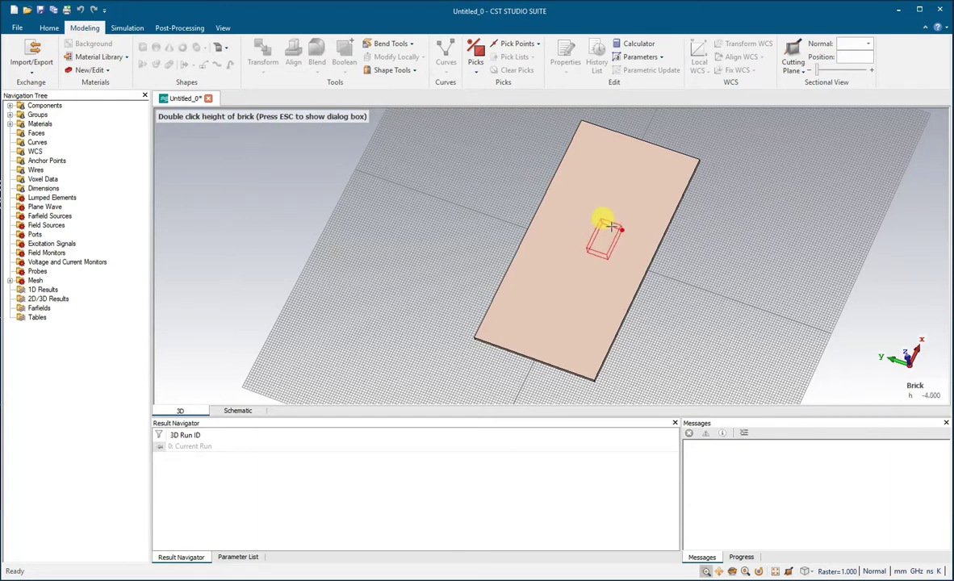
{"action": "key", "text": "Escape"}
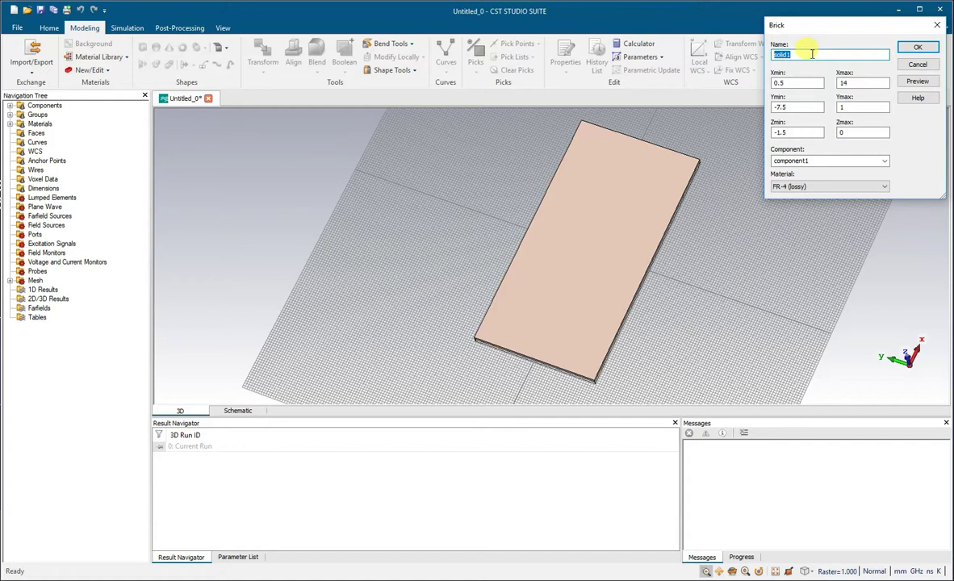
Name the new brick Patch
{"action": "key", "text": "BackSpace"}
{"action": "key", "text": "Caps_Lock"}
{"action": "type", "text": "P"}
{"action": "key", "text": "Caps_Lock"}
{"action": "type", "text": "a"}
{"action": "key", "text": "BackSpace"}
{"action": "key", "text": "BackSpace"}
{"action": "type", "text": "tch"}
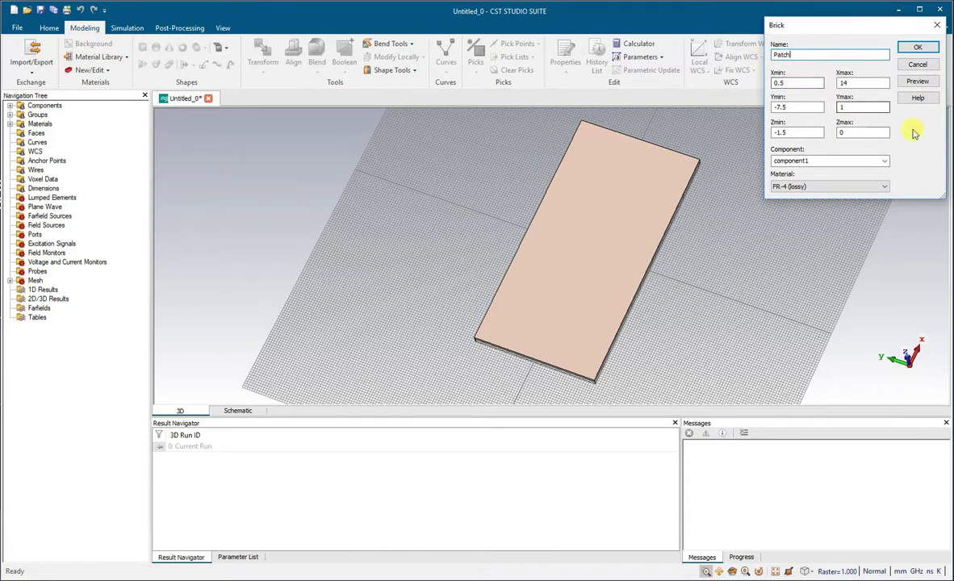
Set the Patch brick's X range from -PW/2 to PW/2
{"action": "left_click", "coordinate": [780, 83]}
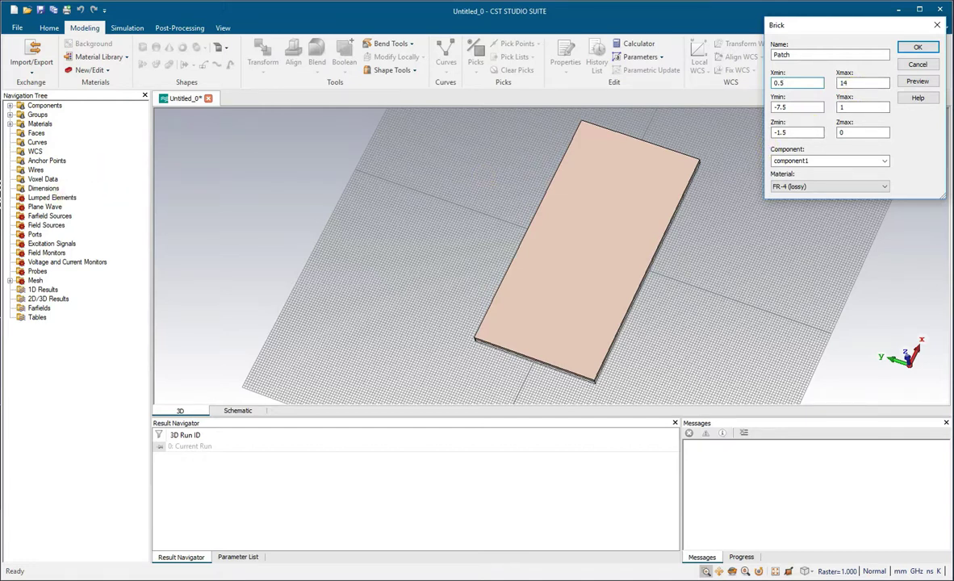
{"action": "left_click", "coordinate": [784, 83]}
{"action": "type", "text": "-"}
{"action": "key", "text": "Caps_Lock"}
{"action": "type", "text": "P"}
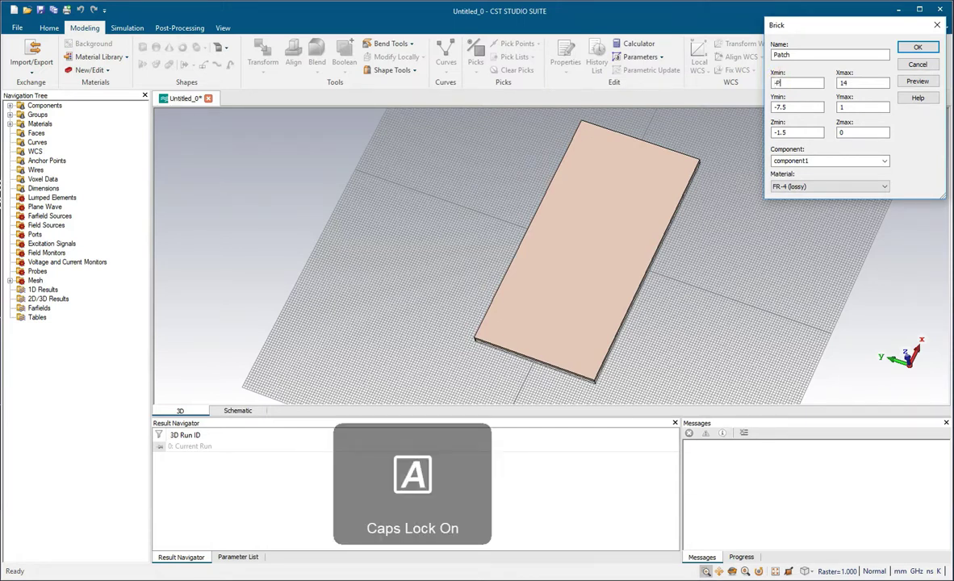
{"action": "type", "text": "W/2"}
{"action": "left_click", "coordinate": [851, 83]}
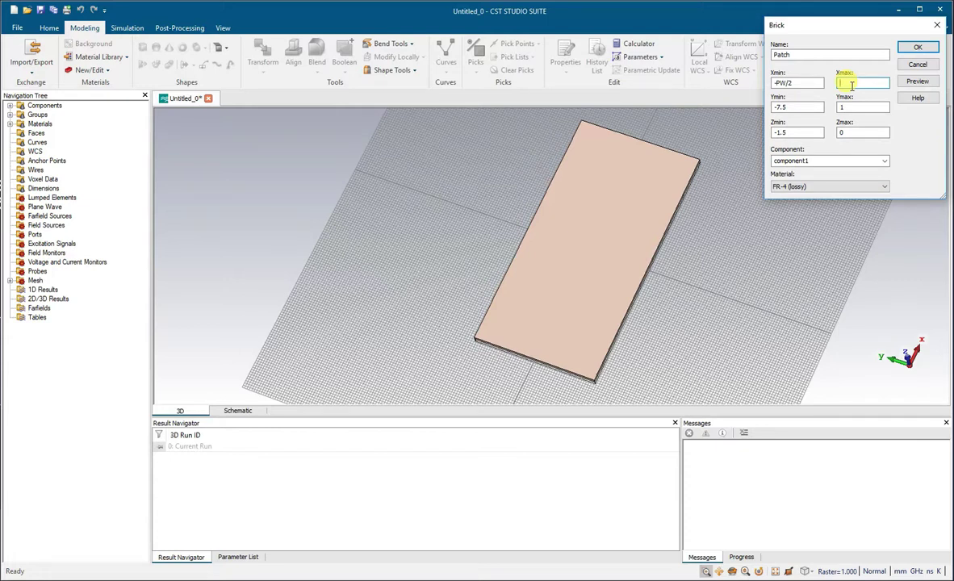
{"action": "type", "text": "PW/2"}
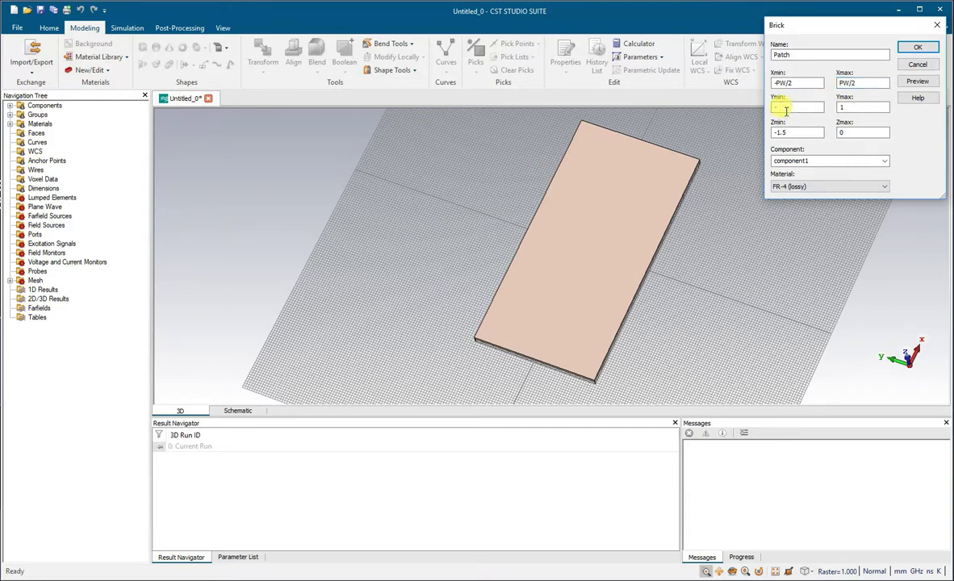
Set the Patch brick's Y range from -PL/2 to PL/2 and its Z range from 0 to ct
{"action": "left_click", "coordinate": [786, 111]}
{"action": "type", "text": "-PL/2"}
{"action": "left_click", "coordinate": [853, 107]}
{"action": "type", "text": "P"}
{"action": "double_click", "coordinate": [796, 132]}
{"action": "type", "text": "0"}
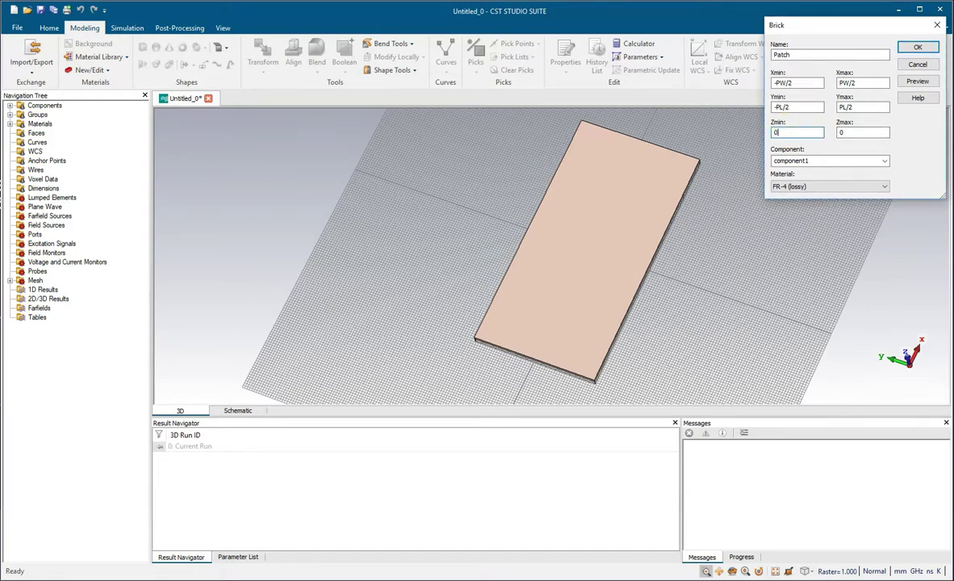
{"action": "double_click", "coordinate": [857, 132]}
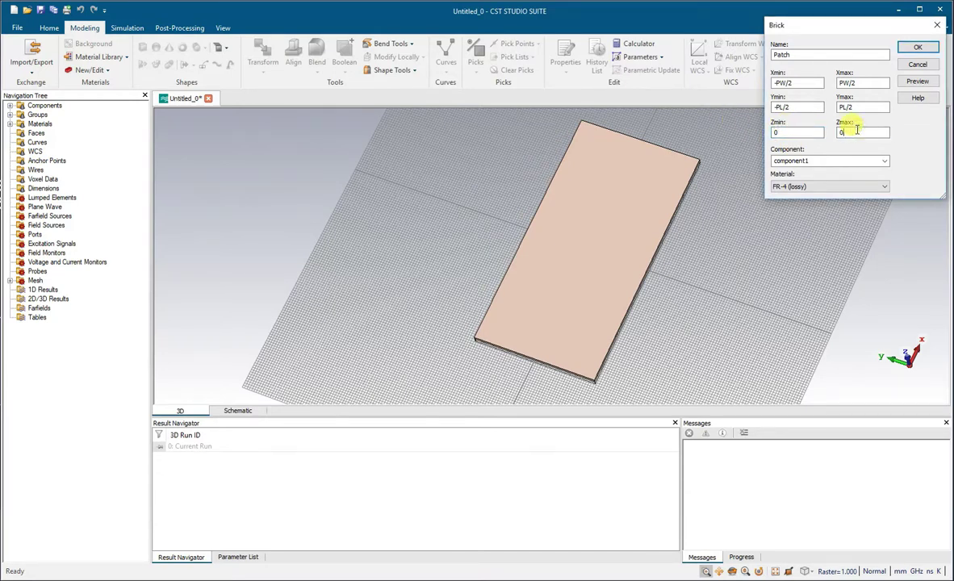
{"action": "key", "text": "Caps_Lock"}
{"action": "type", "text": "ct"}
Load Copper (annealed) from the material library as the Patch brick's material
{"action": "left_click", "coordinate": [885, 188]}
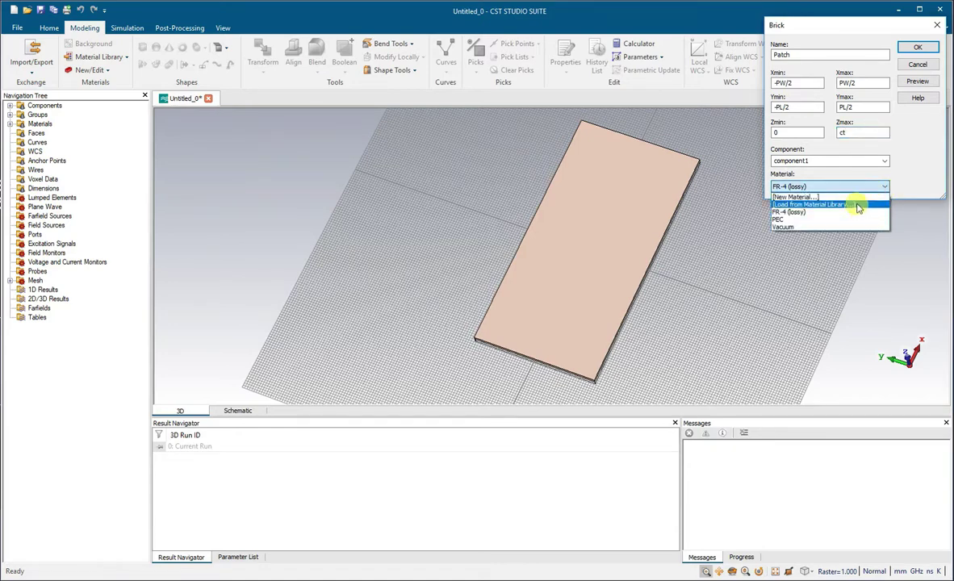
{"action": "left_click", "coordinate": [859, 206]}
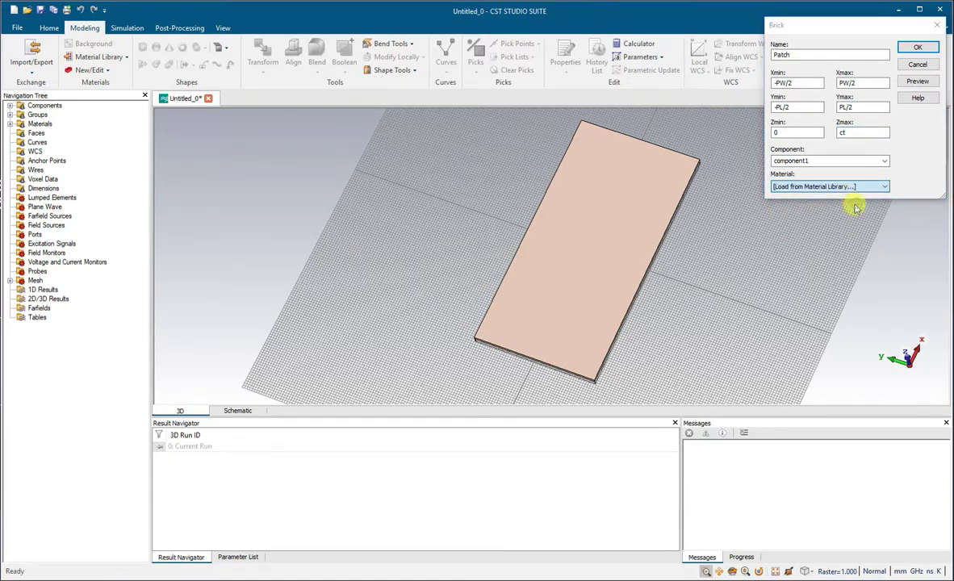
{"action": "left_click", "coordinate": [734, 36]}
{"action": "type", "text": "copper"}
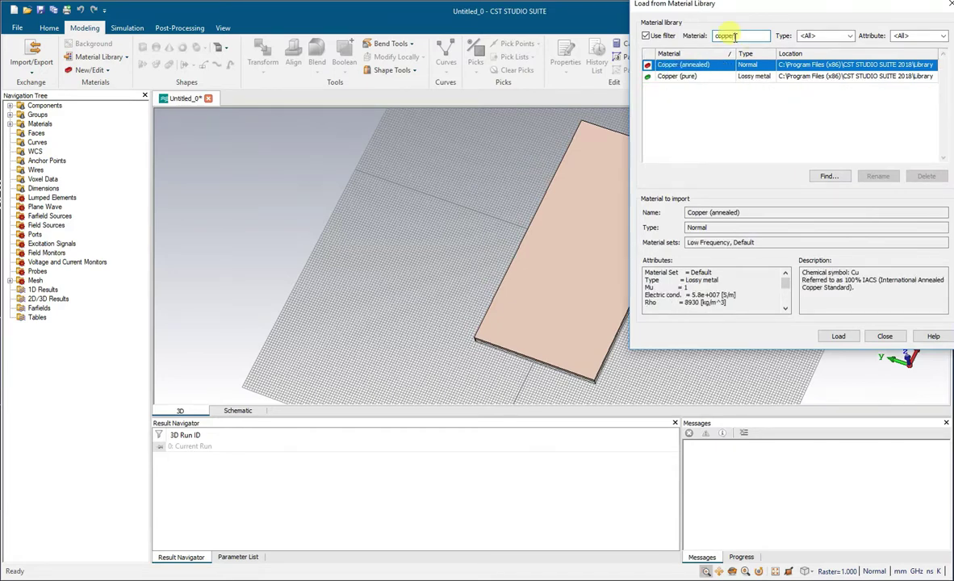
{"action": "left_click", "coordinate": [838, 337]}
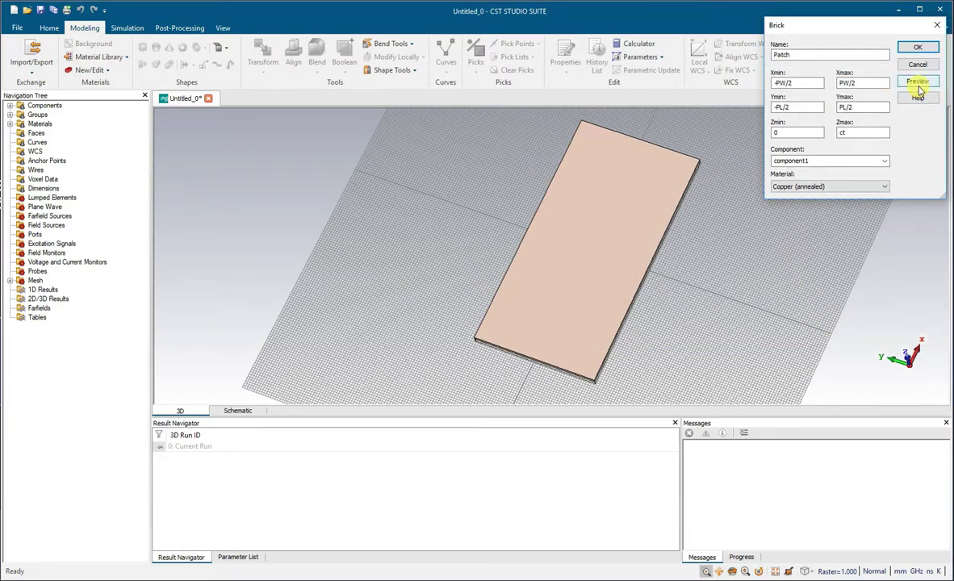
Preview the brick, then switch to the PowerPoint dimension slide and correct the patch's "FL = 32 mm" label to "PL = 32 mm"
{"action": "left_click", "coordinate": [918, 83]}
{"action": "left_click", "coordinate": [917, 82]}
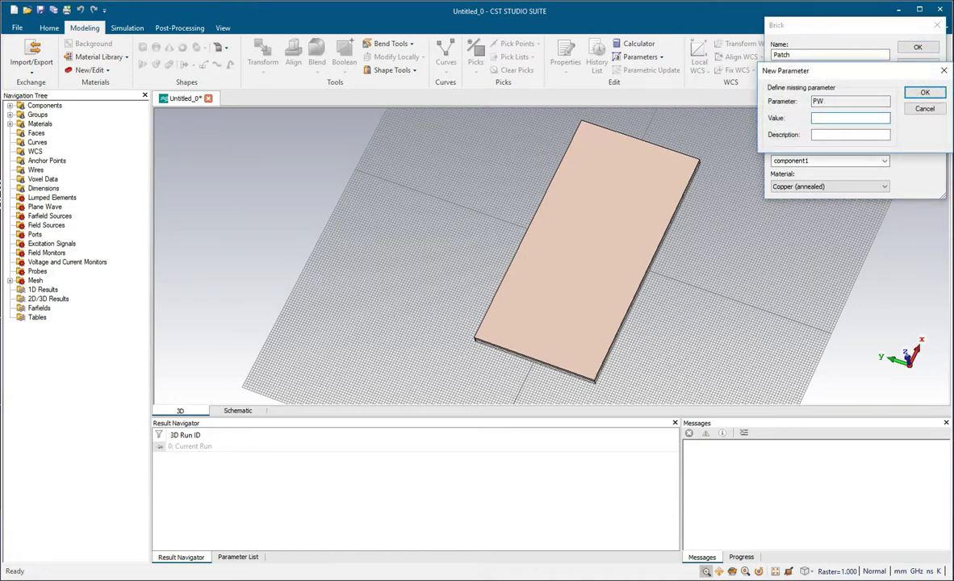
{"action": "left_click", "coordinate": [816, 117]}
{"action": "left_click", "coordinate": [536, 576]}
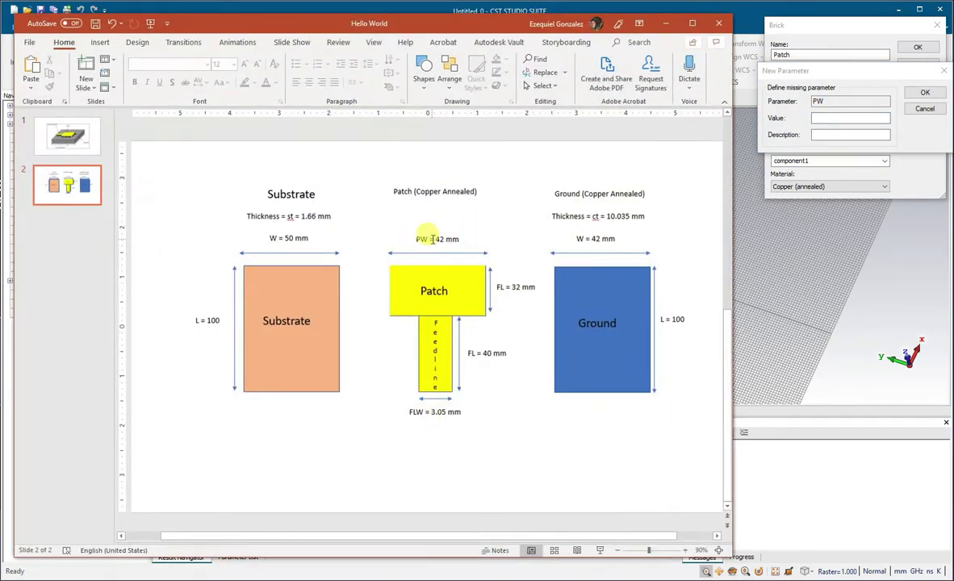
{"action": "left_click", "coordinate": [499, 289]}
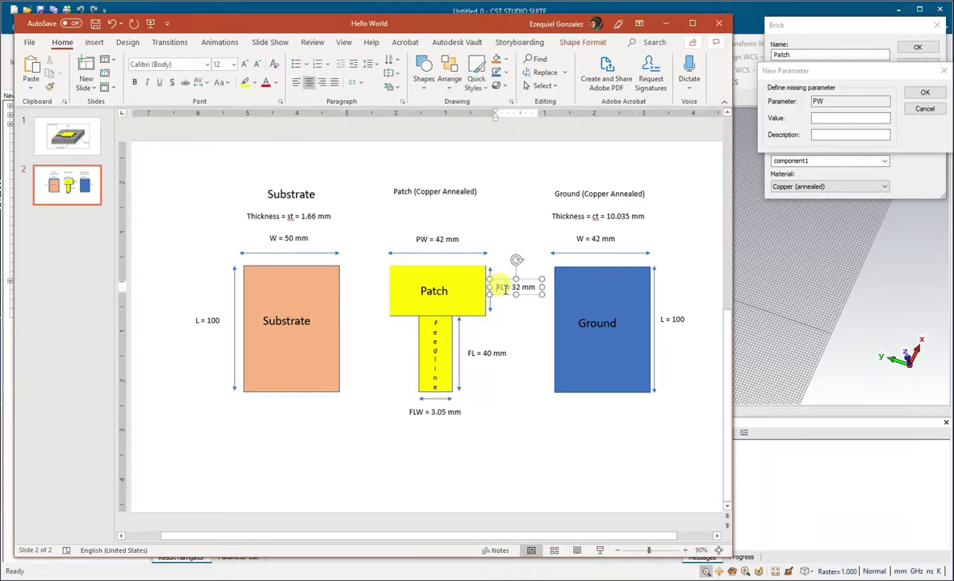
{"action": "key", "text": "BackSpace"}
{"action": "type", "text": "p"}
{"action": "key", "text": "BackSpace"}
{"action": "key", "text": "Caps_Lock"}
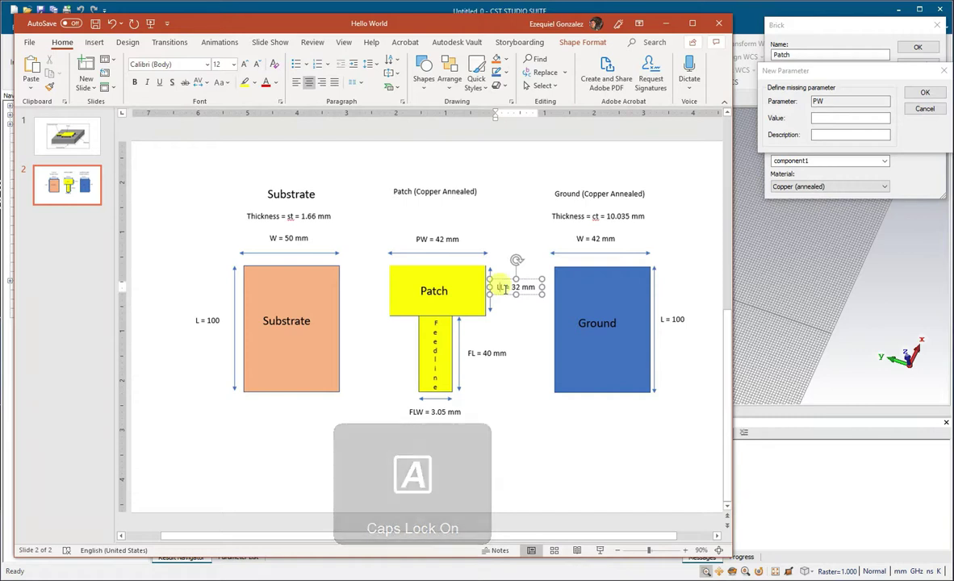
{"action": "type", "text": "P"}
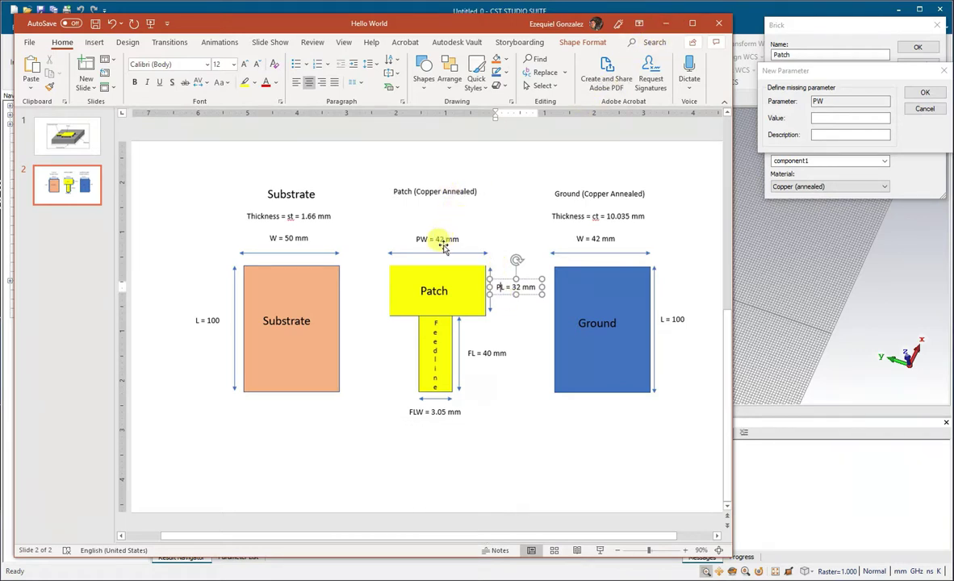
Return to CST Studio Suite and define parameter PW as 42 with the description "patch width"
{"action": "left_click", "coordinate": [667, 23]}
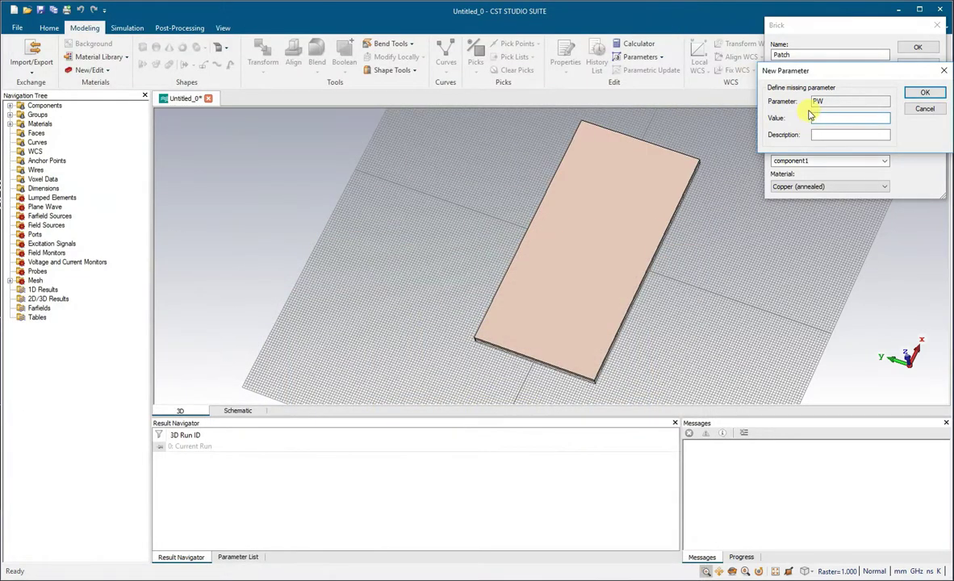
{"action": "type", "text": "42"}
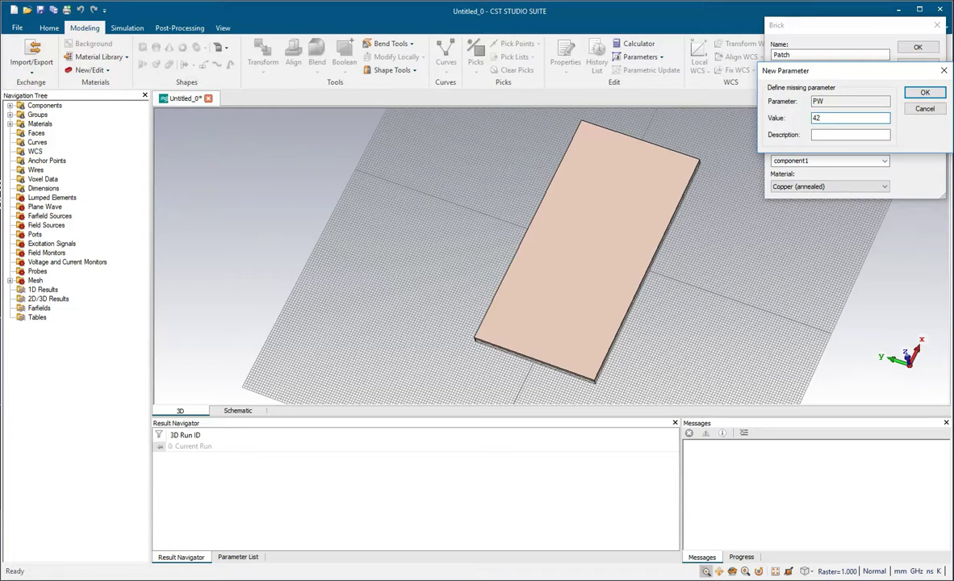
{"action": "left_click", "coordinate": [827, 133]}
{"action": "key", "text": "Caps_Lock"}
{"action": "type", "text": "patch width"}
{"action": "left_click", "coordinate": [924, 92]}
Check the patch length on the PowerPoint slide and define parameter PL as 32 with a patch length description
{"action": "left_click", "coordinate": [557, 580]}
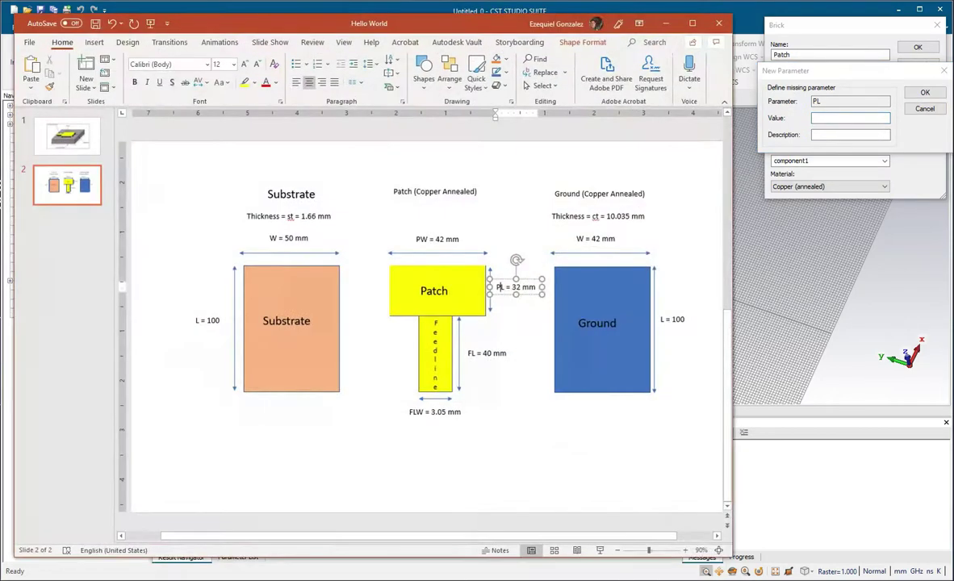
{"action": "left_click", "coordinate": [557, 580]}
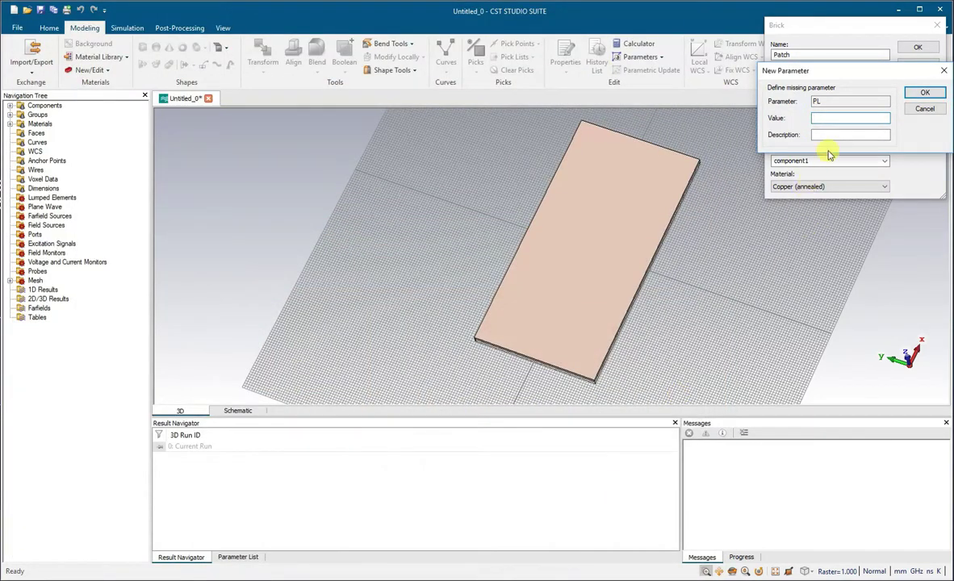
{"action": "type", "text": "32"}
{"action": "left_click", "coordinate": [829, 134]}
{"action": "key", "text": "Caps_Lock"}
{"action": "type", "text": "P"}
{"action": "key", "text": "Caps_Lock"}
{"action": "type", "text": "a"}
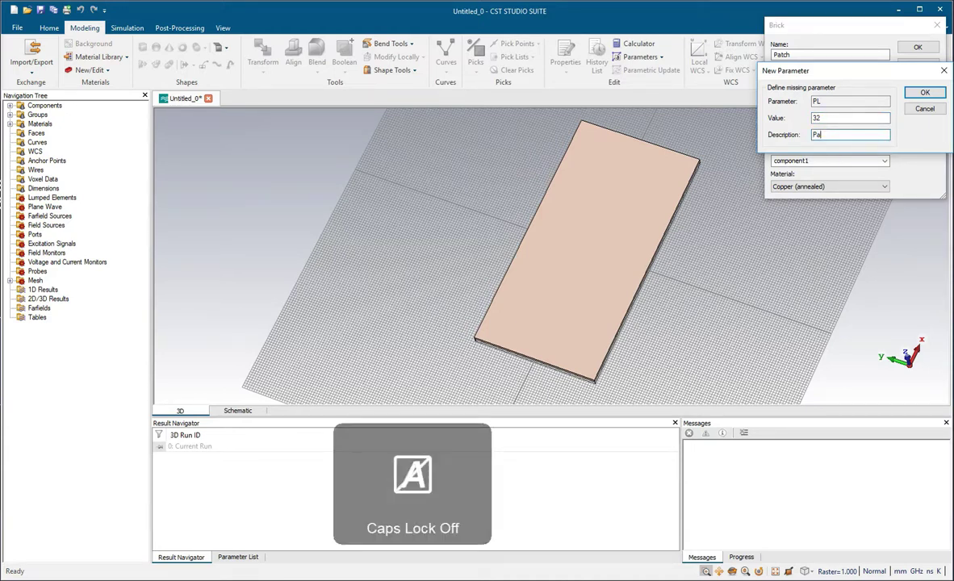
{"action": "type", "text": "patch len"}
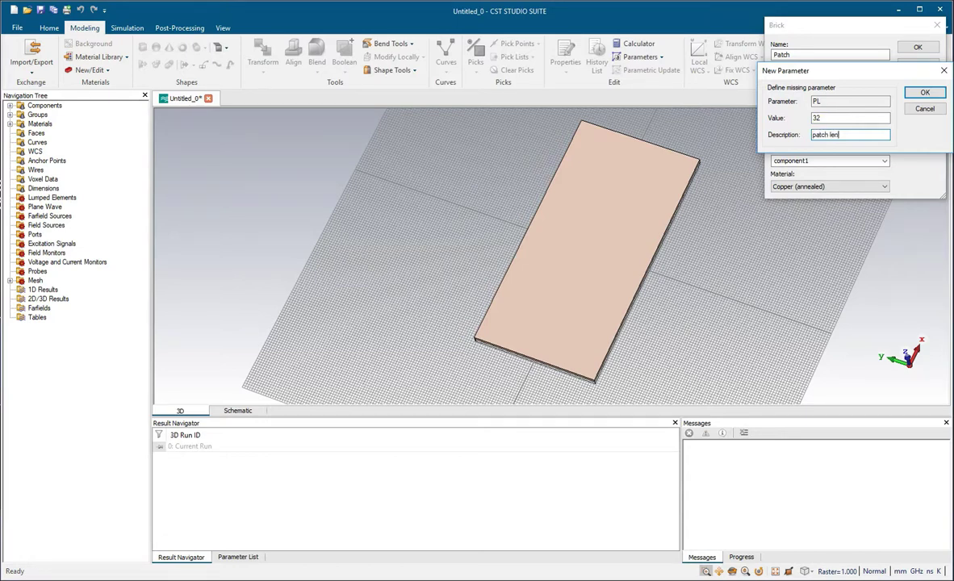
{"action": "left_click", "coordinate": [924, 93]}
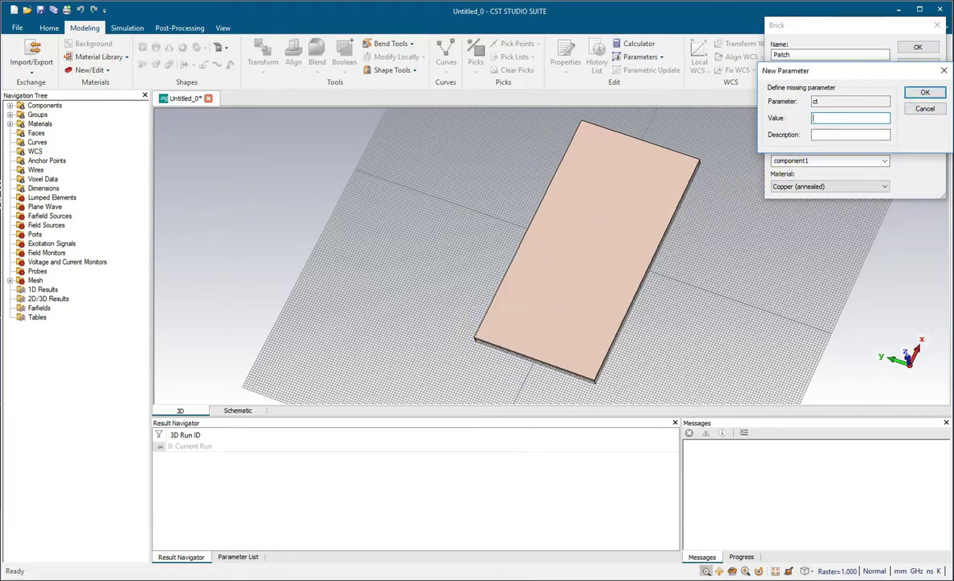
Switch to the PowerPoint dimension slide and correct the ground's thickness label to "ct = 0.035 mm"
{"action": "key", "text": "alt+Tab"}
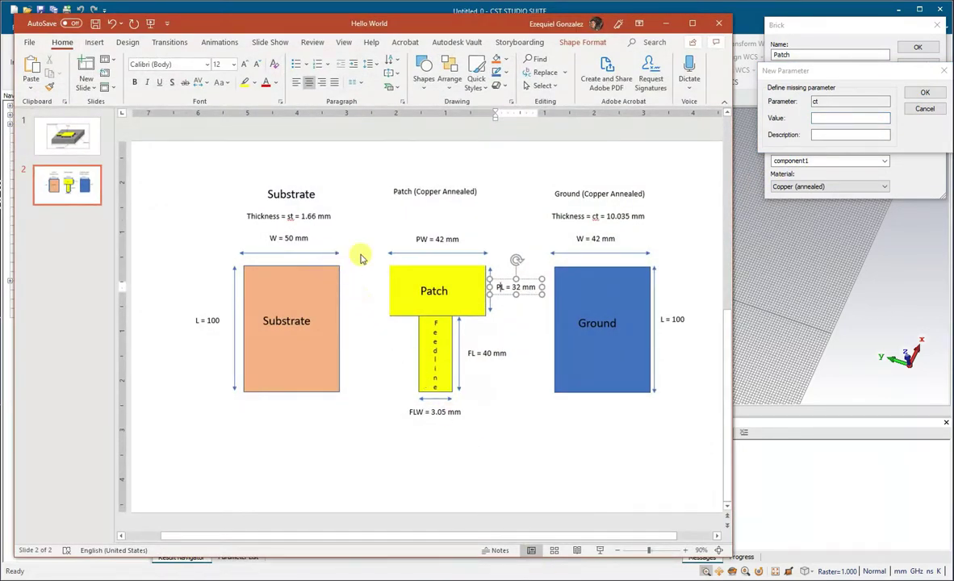
{"action": "left_click", "coordinate": [613, 217]}
{"action": "key", "text": "BackSpace"}
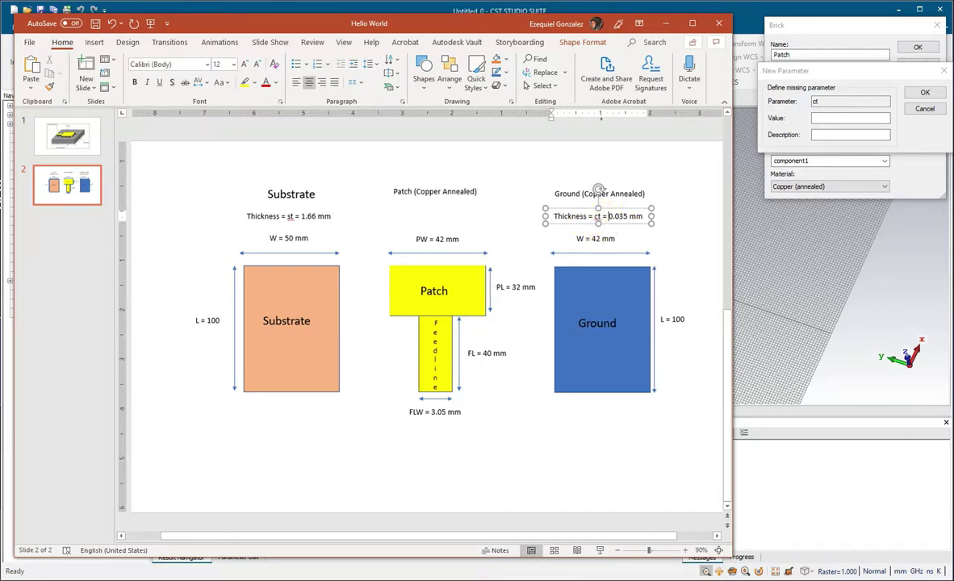
Return to CST Studio Suite, define parameter ct as 0.035 with the description "copper thickness", and preview the Patch brick
{"action": "left_click", "coordinate": [826, 119]}
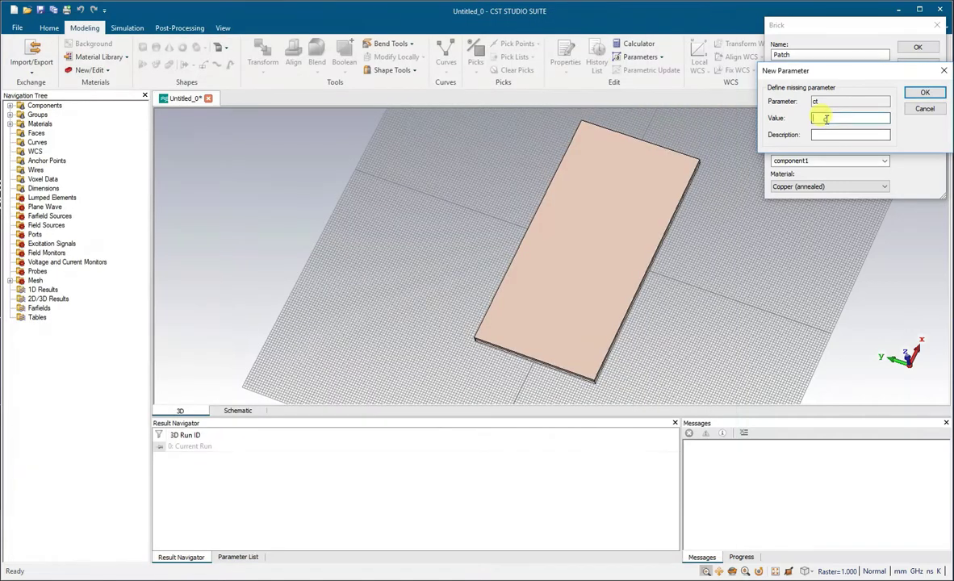
{"action": "type", "text": "0.035"}
{"action": "left_click", "coordinate": [817, 134]}
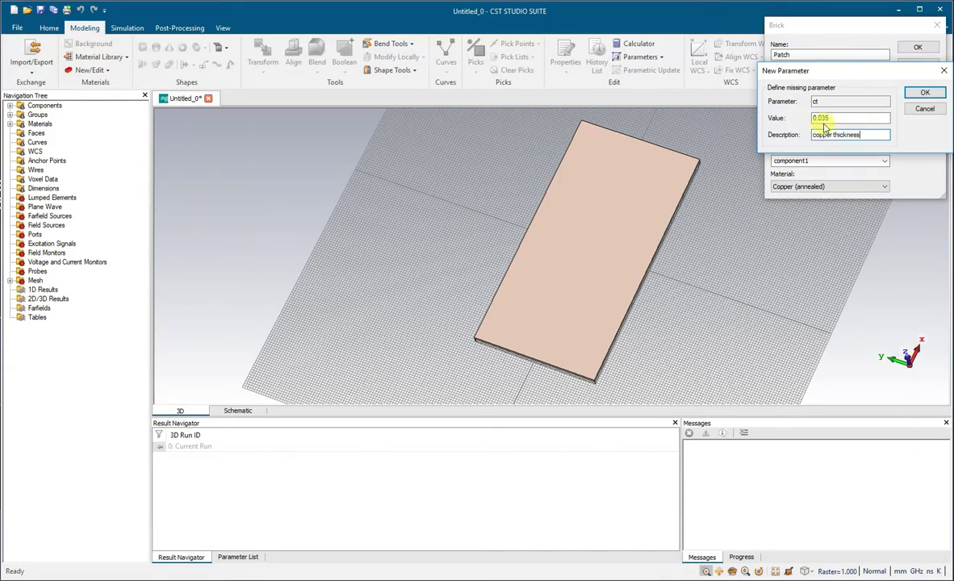
{"action": "left_click", "coordinate": [925, 93]}
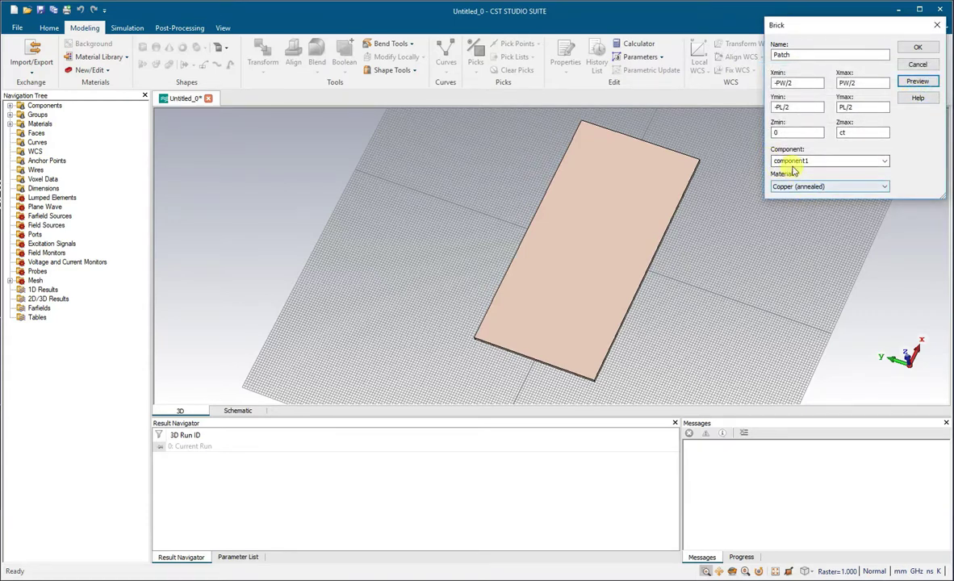
{"action": "left_click", "coordinate": [916, 82]}
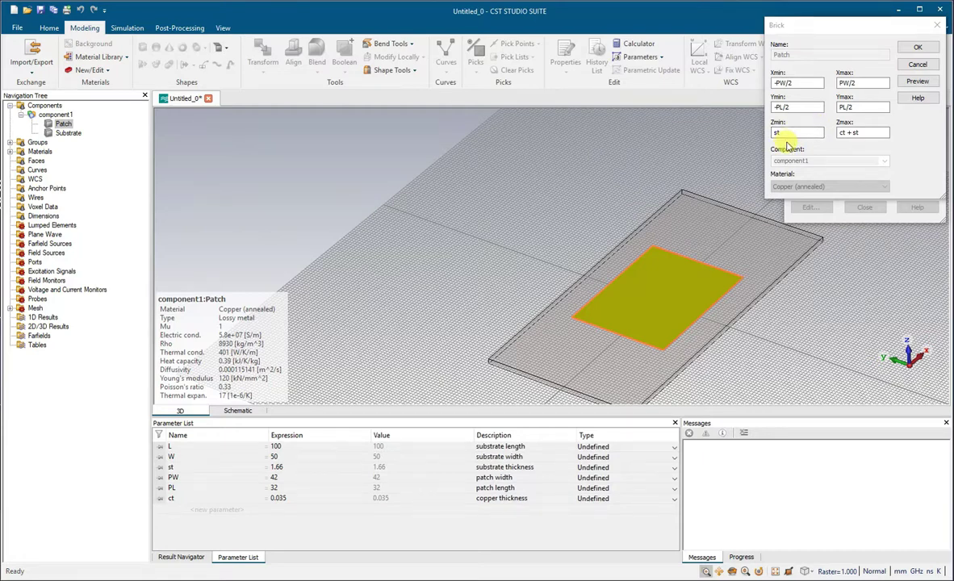
Check the Patch's height limits st and ct + st by computing 1.66 + 0.035 in the Calculator, and confirm the brick definition
{"action": "double_click", "coordinate": [782, 137]}
{"action": "double_click", "coordinate": [844, 133]}
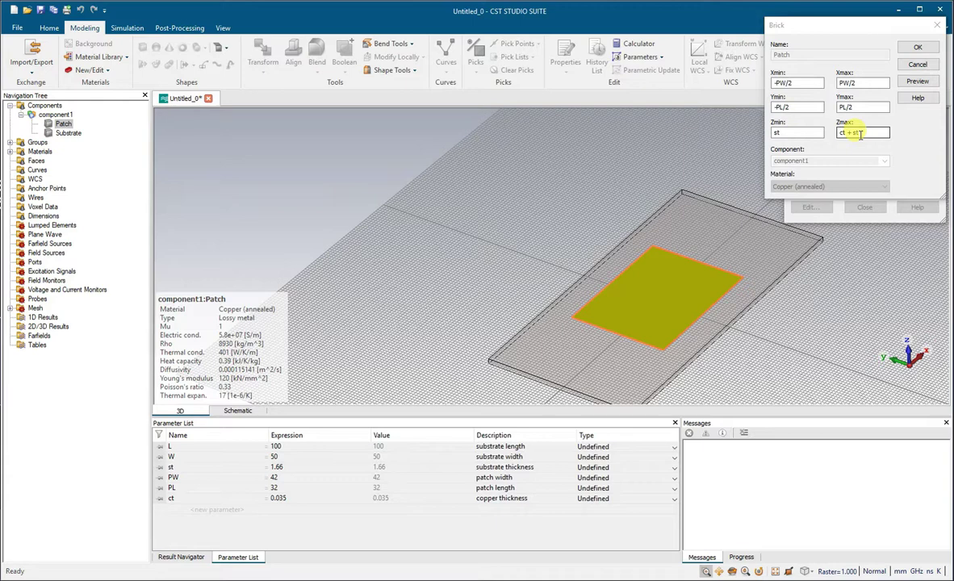
{"action": "left_click", "coordinate": [434, 580]}
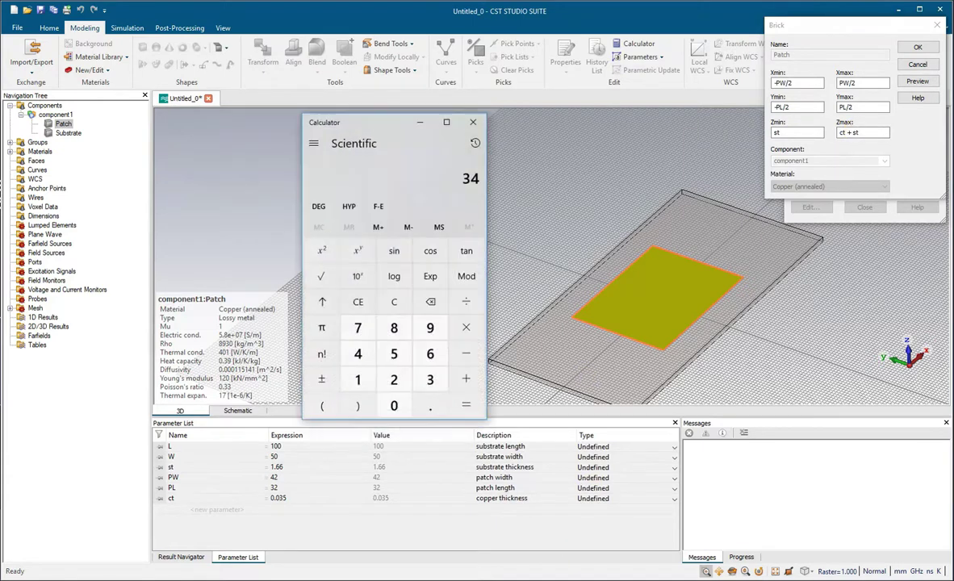
{"action": "key", "text": "Delete"}
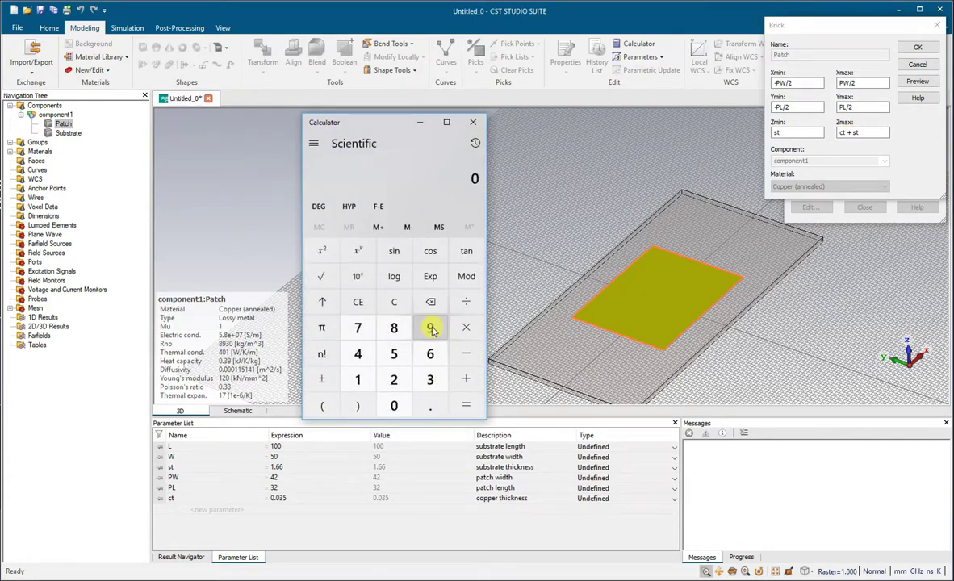
{"action": "type", "text": "1.6"}
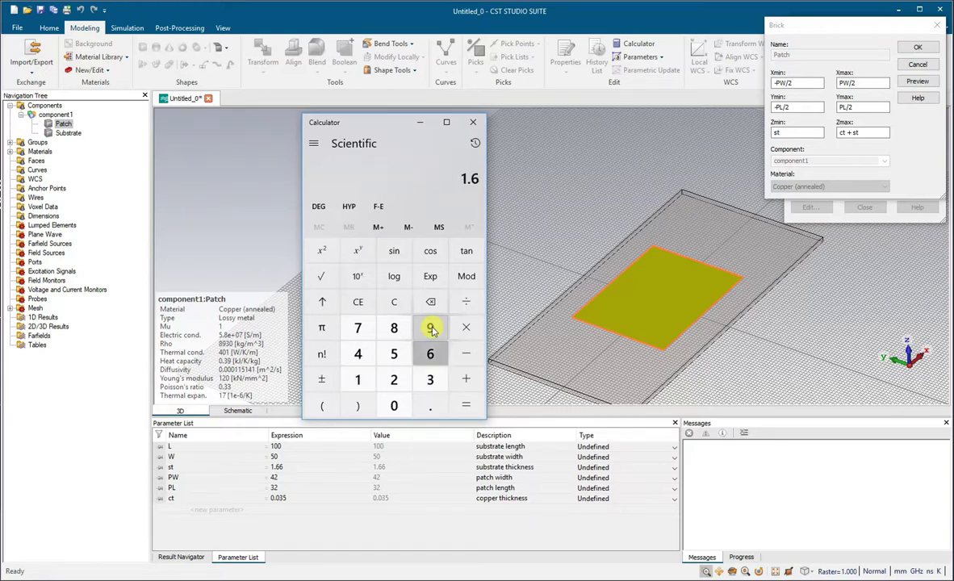
{"action": "type", "text": "6 + 0.035"}
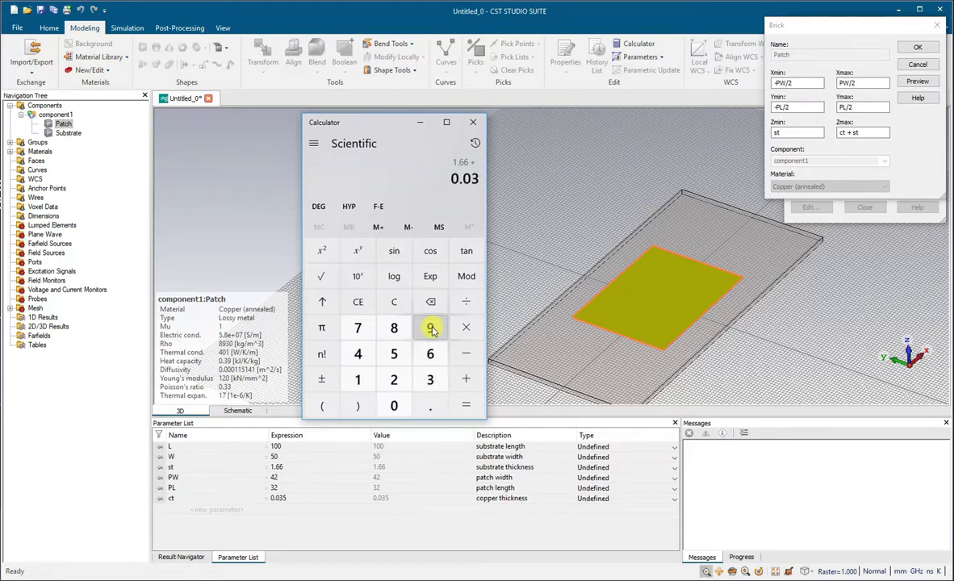
{"action": "key", "text": "Return"}
{"action": "left_click", "coordinate": [419, 122]}
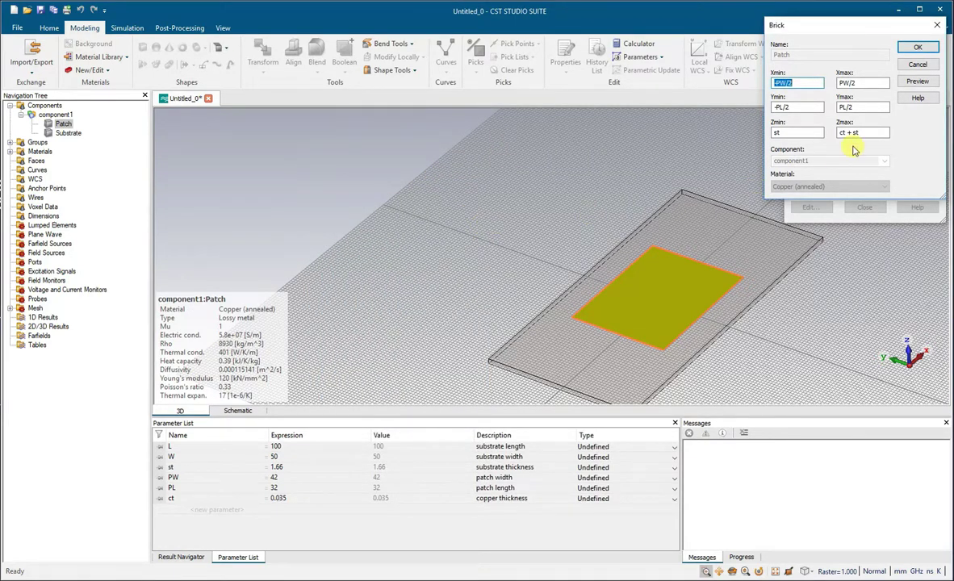
{"action": "left_click", "coordinate": [918, 52]}
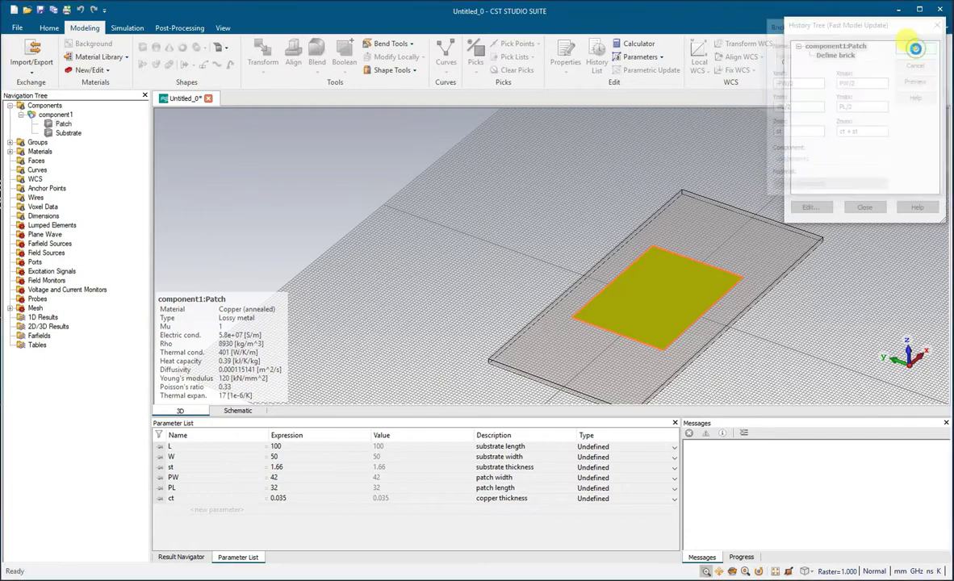
{"action": "left_click", "coordinate": [864, 207]}
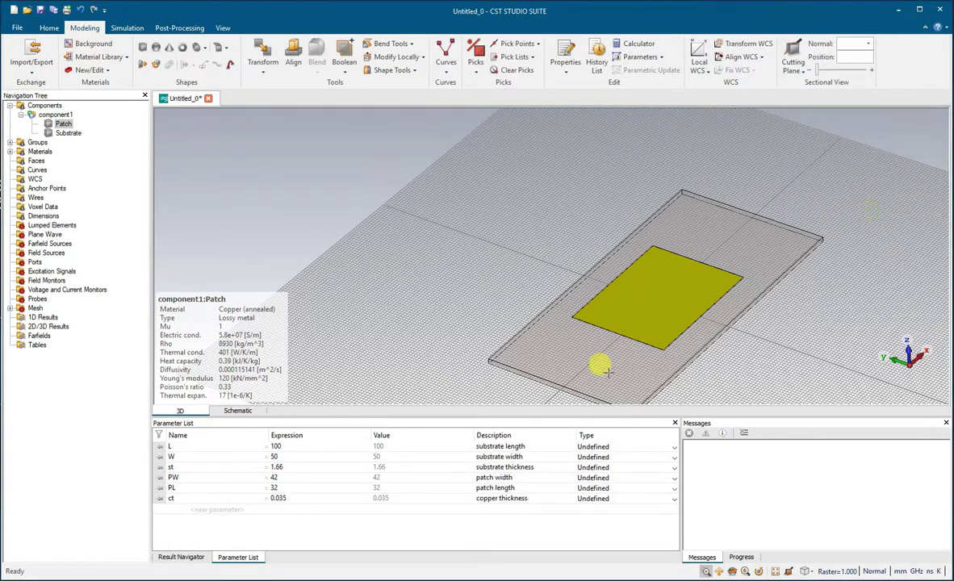
Display the whole component1 and measure the patch's thickness by picking the short vertical edge at its corner, clearing the pick after
{"action": "left_click_drag", "start_coordinate": [570, 377], "coordinate": [174, 157], "text": "ctrl"}
{"action": "left_click", "coordinate": [56, 116]}
{"action": "scroll", "coordinate": [461, 323], "scroll_direction": "up", "scroll_amount": 8}
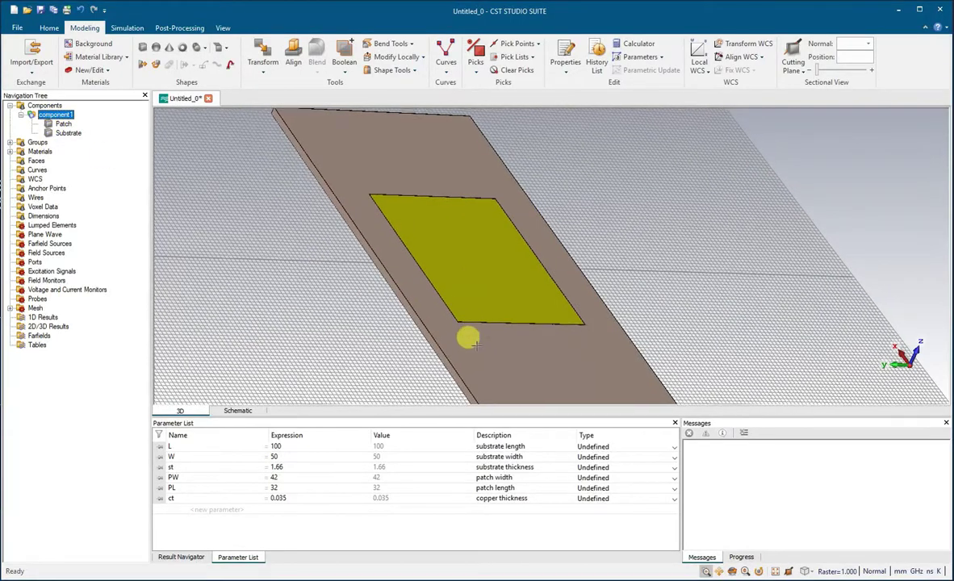
{"action": "scroll", "coordinate": [469, 296], "scroll_direction": "up", "scroll_amount": 12}
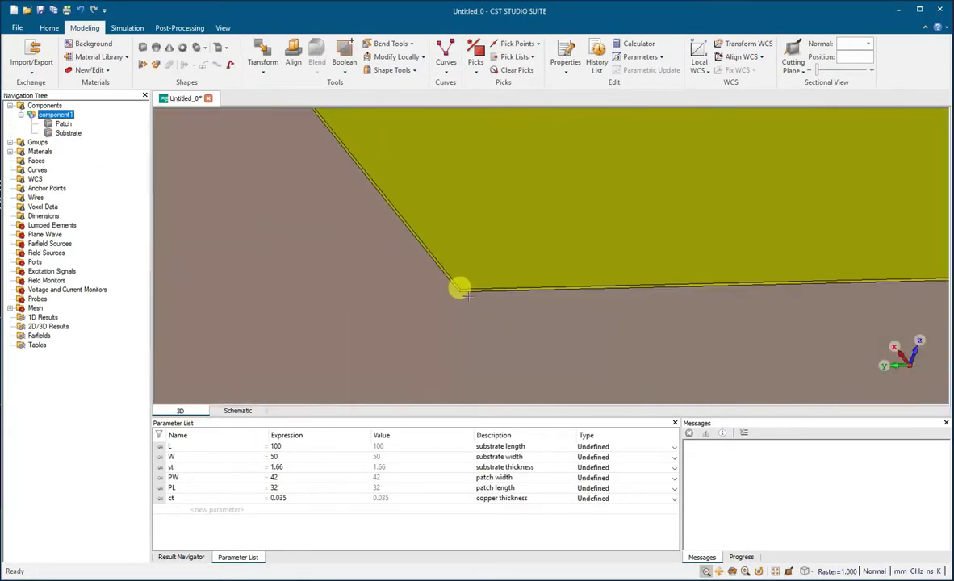
{"action": "scroll", "coordinate": [526, 298], "scroll_direction": "up", "scroll_amount": 2}
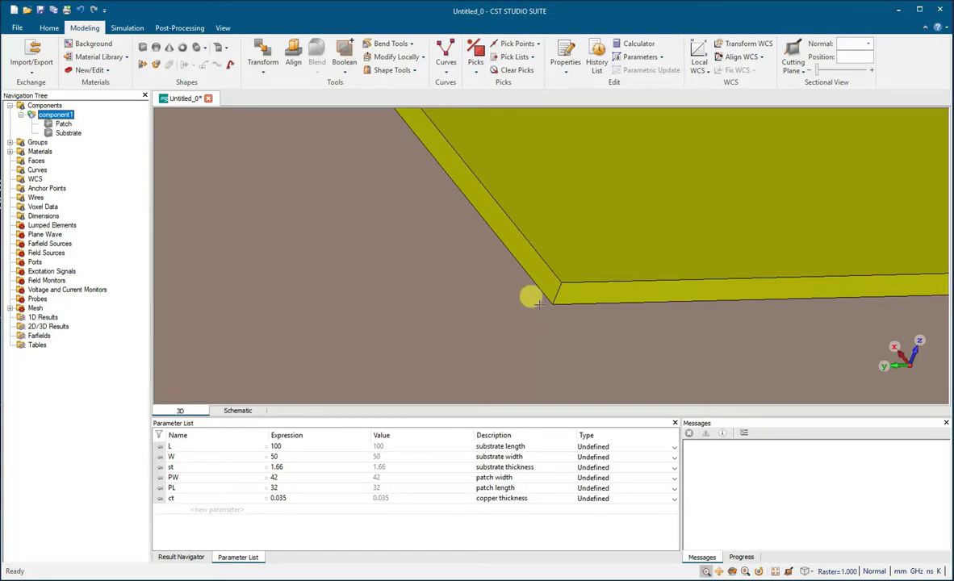
{"action": "left_click_drag", "start_coordinate": [535, 302], "coordinate": [577, 305]}
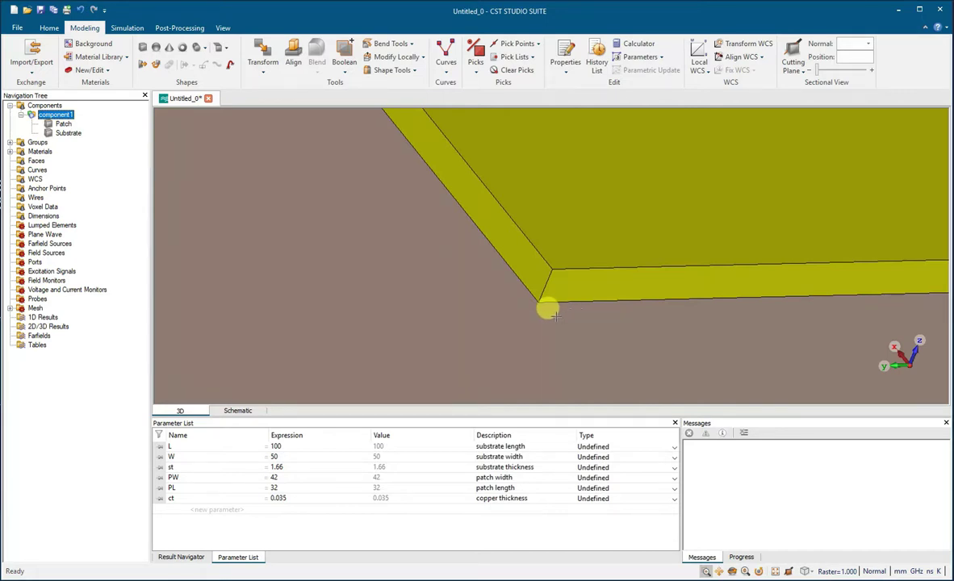
{"action": "key", "text": "s"}
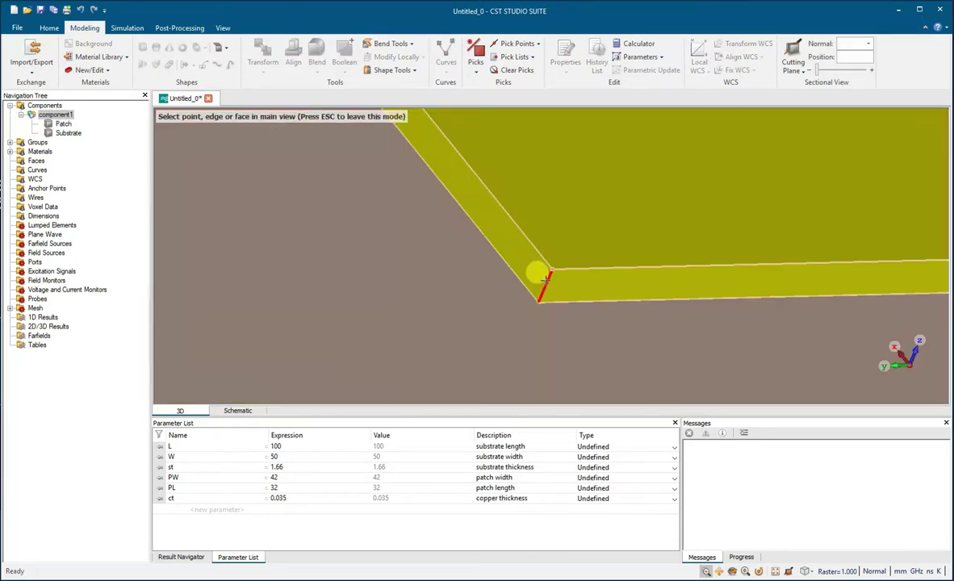
{"action": "double_click", "coordinate": [546, 282]}
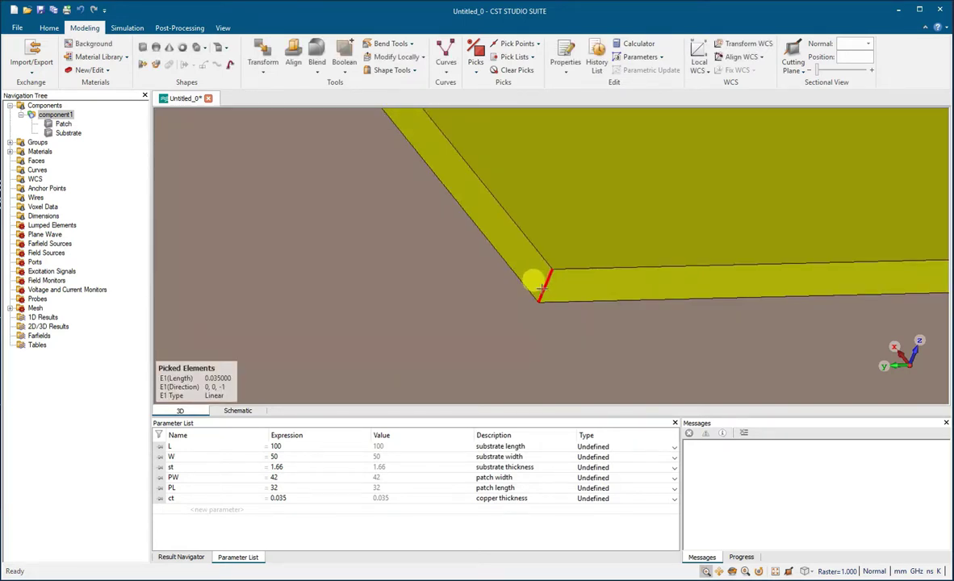
{"action": "left_click_drag", "start_coordinate": [542, 288], "coordinate": [665, 284]}
{"action": "key", "text": "d"}
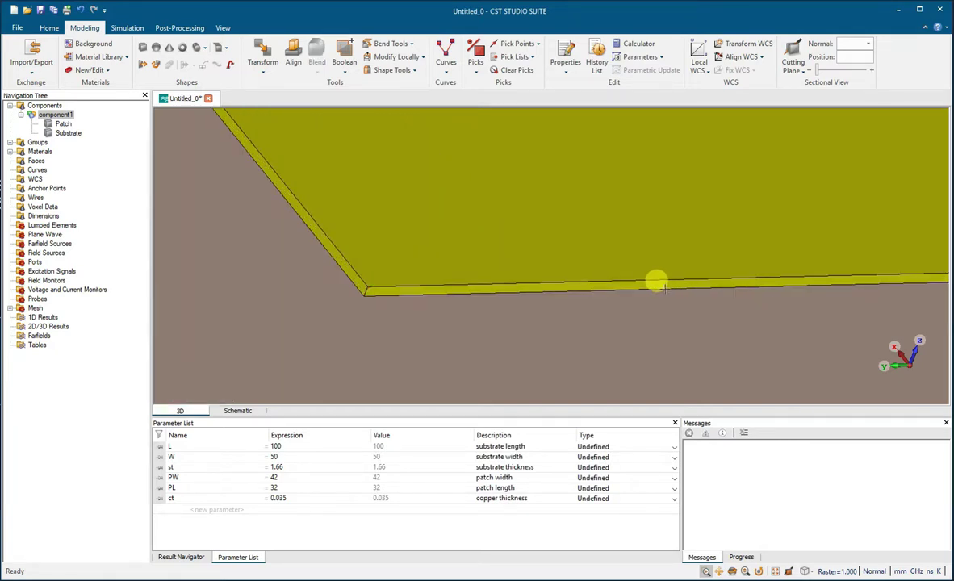
Measure the patch's length and width by picking its two adjoining top edges one at a time, clearing each pick
{"action": "key", "text": "s"}
{"action": "left_click", "coordinate": [675, 280]}
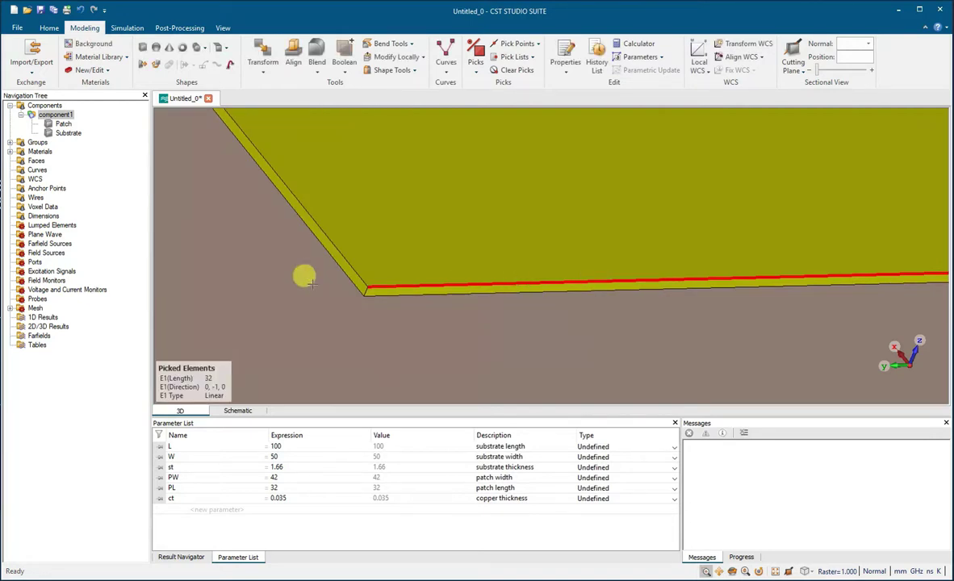
{"action": "key", "text": "d"}
{"action": "key", "text": "s"}
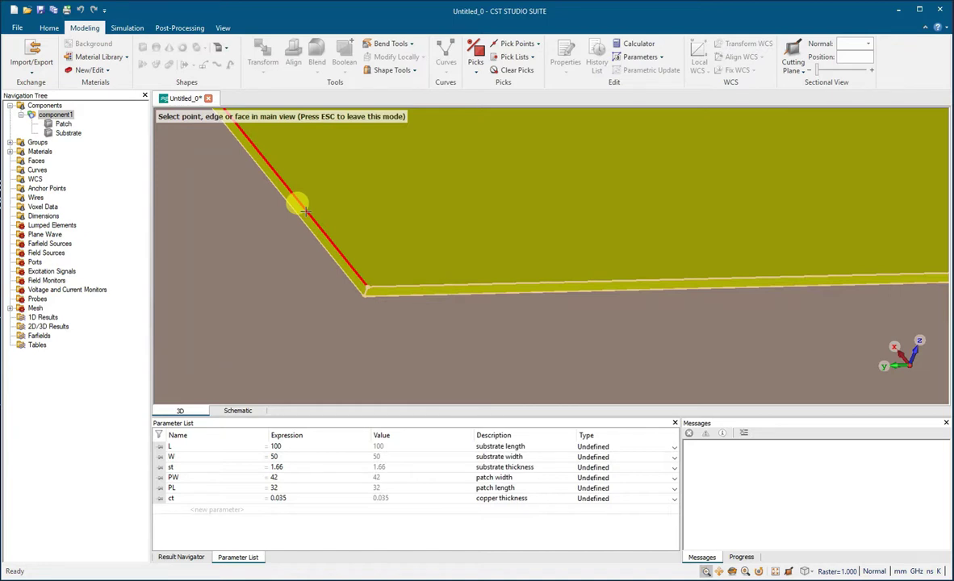
{"action": "left_click", "coordinate": [305, 212]}
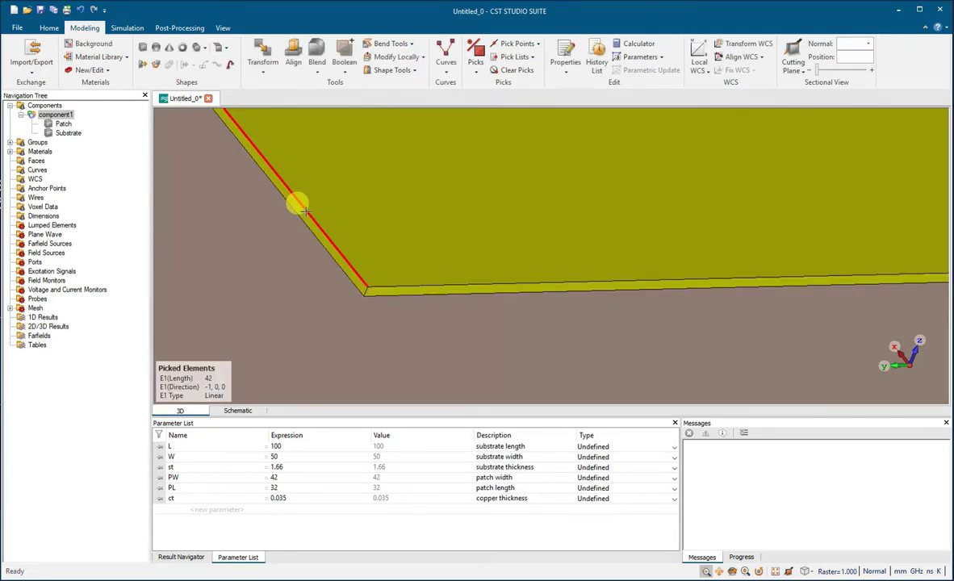
{"action": "key", "text": "d"}
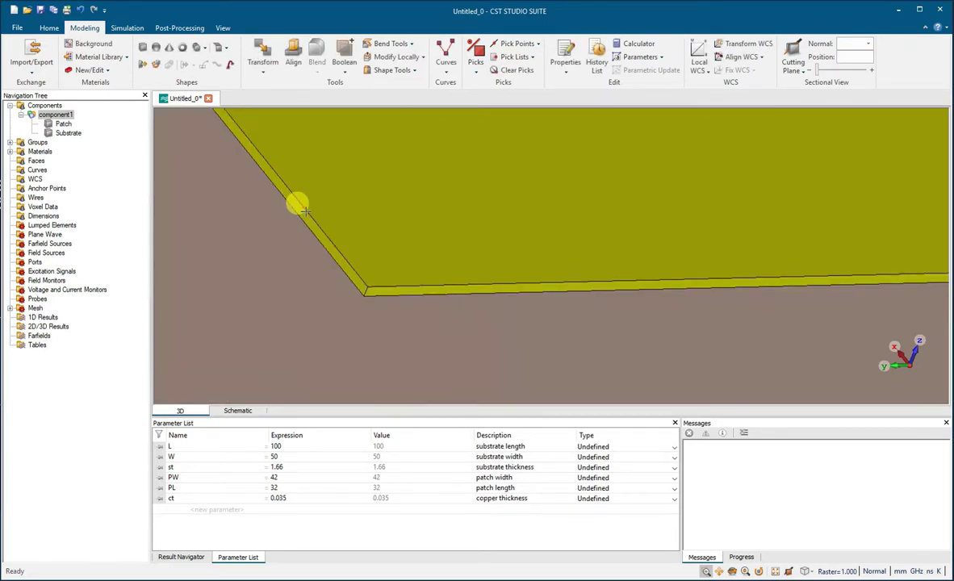
Reopen the Patch's brick definition from its history to review the Zmin and Zmax expressions, and close it without changes
{"action": "scroll", "coordinate": [462, 273], "scroll_direction": "up", "scroll_amount": 5}
{"action": "scroll", "coordinate": [468, 269], "scroll_direction": "down", "scroll_amount": 9}
{"action": "scroll", "coordinate": [475, 258], "scroll_direction": "down", "scroll_amount": 6}
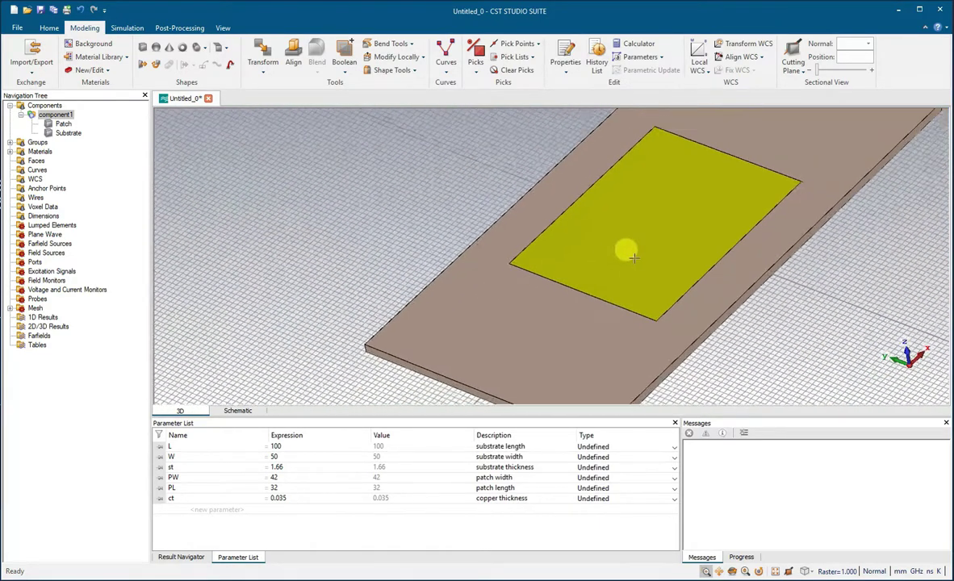
{"action": "scroll", "coordinate": [638, 251], "scroll_direction": "up", "scroll_amount": 2}
{"action": "left_click_drag", "start_coordinate": [641, 255], "coordinate": [242, 201]}
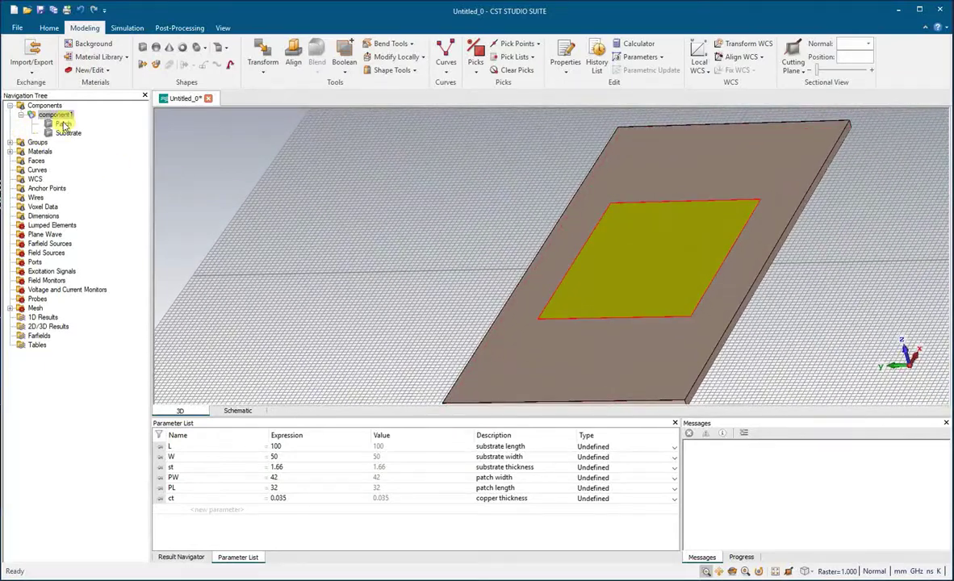
{"action": "double_click", "coordinate": [63, 124]}
{"action": "double_click", "coordinate": [839, 57]}
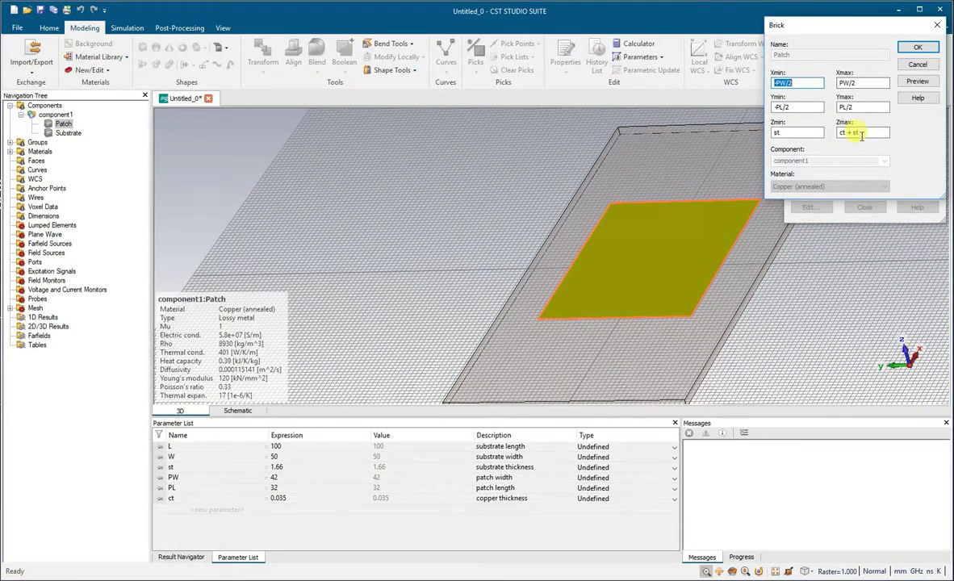
{"action": "left_click", "coordinate": [917, 49]}
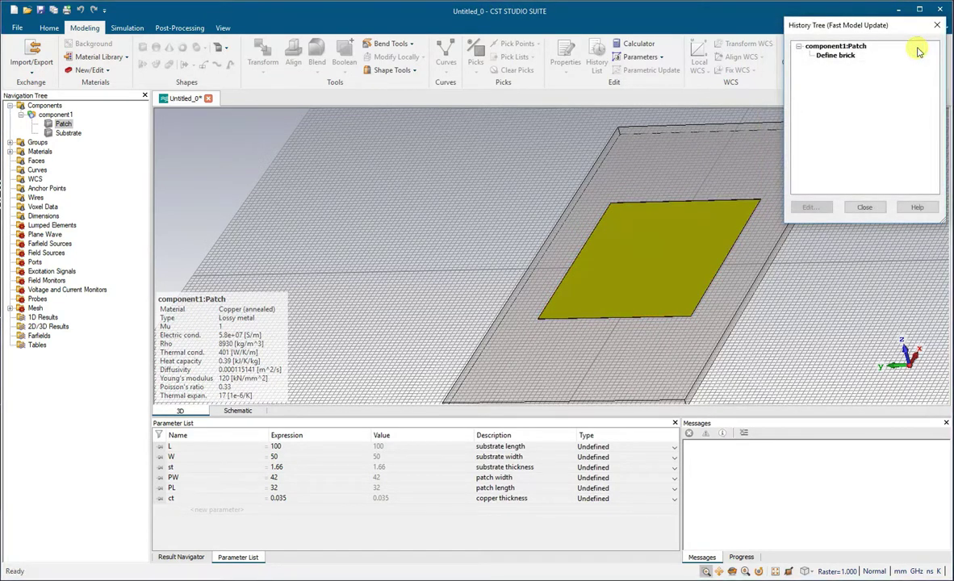
{"action": "left_click", "coordinate": [857, 206]}
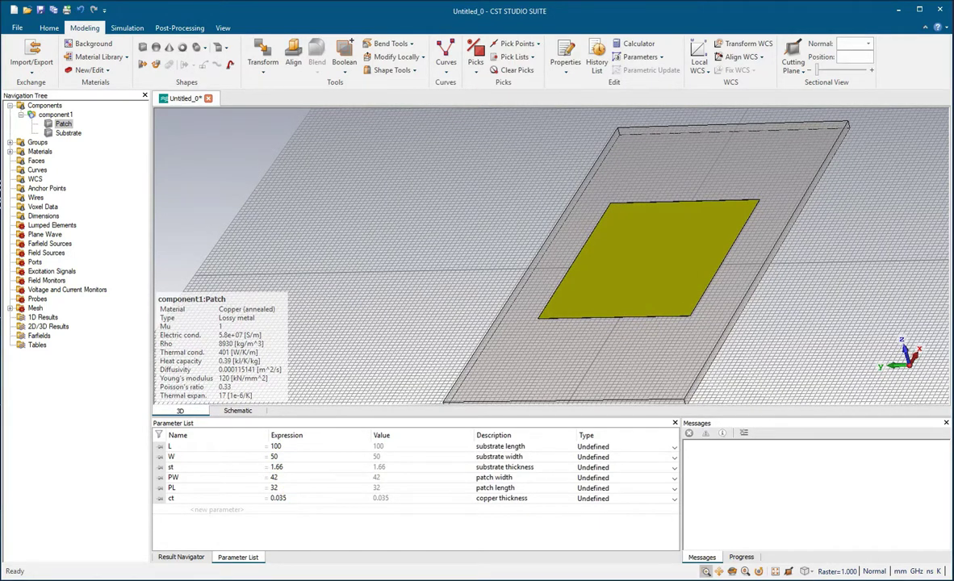
Display the whole component1 and examine the patch's front edge on the substrate surface up close
{"action": "left_click", "coordinate": [56, 114]}
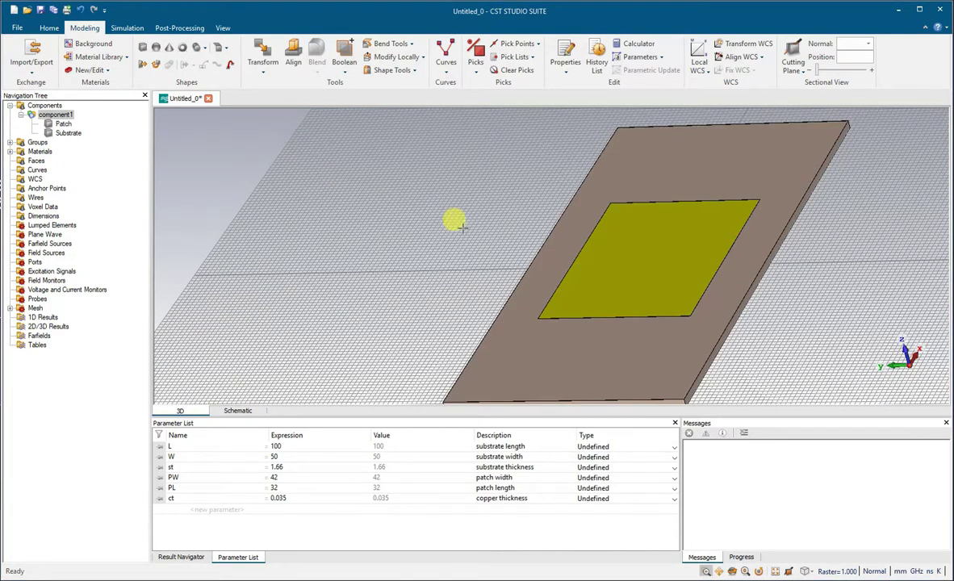
{"action": "scroll", "coordinate": [605, 311], "scroll_direction": "up", "scroll_amount": 2}
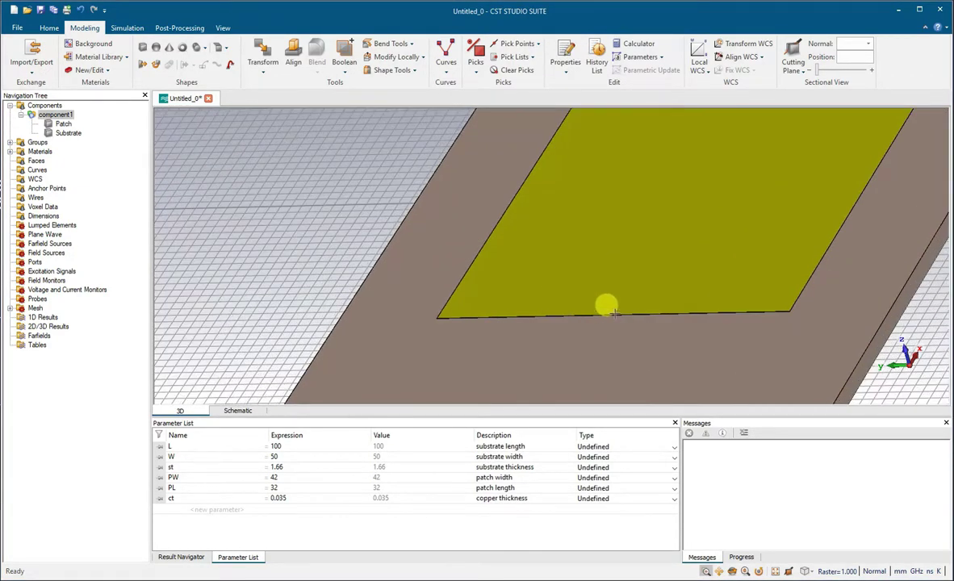
{"action": "scroll", "coordinate": [622, 322], "scroll_direction": "down", "scroll_amount": 5}
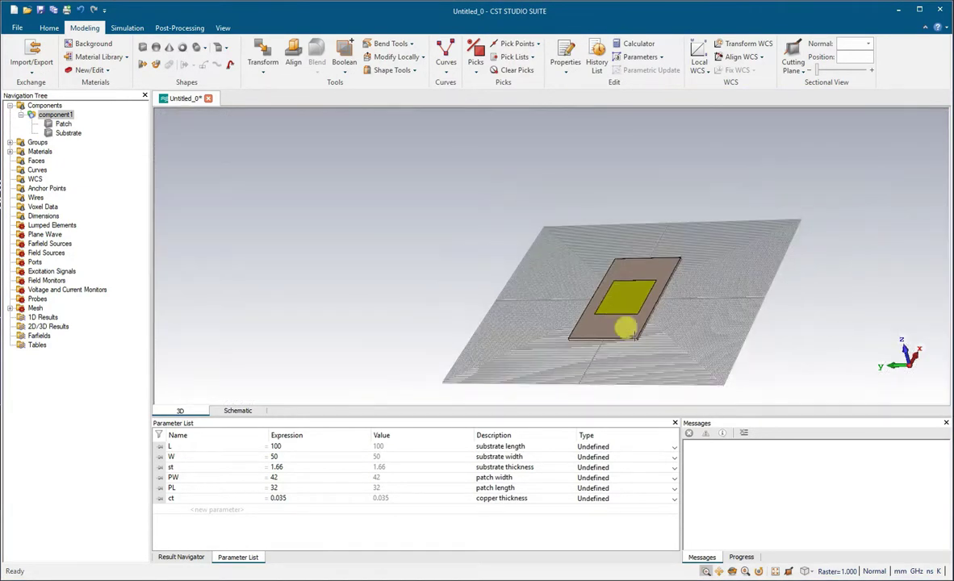
{"action": "left_click", "coordinate": [730, 571]}
{"action": "left_click_drag", "start_coordinate": [564, 351], "coordinate": [615, 322]}
{"action": "scroll", "coordinate": [615, 321], "scroll_direction": "up", "scroll_amount": 6}
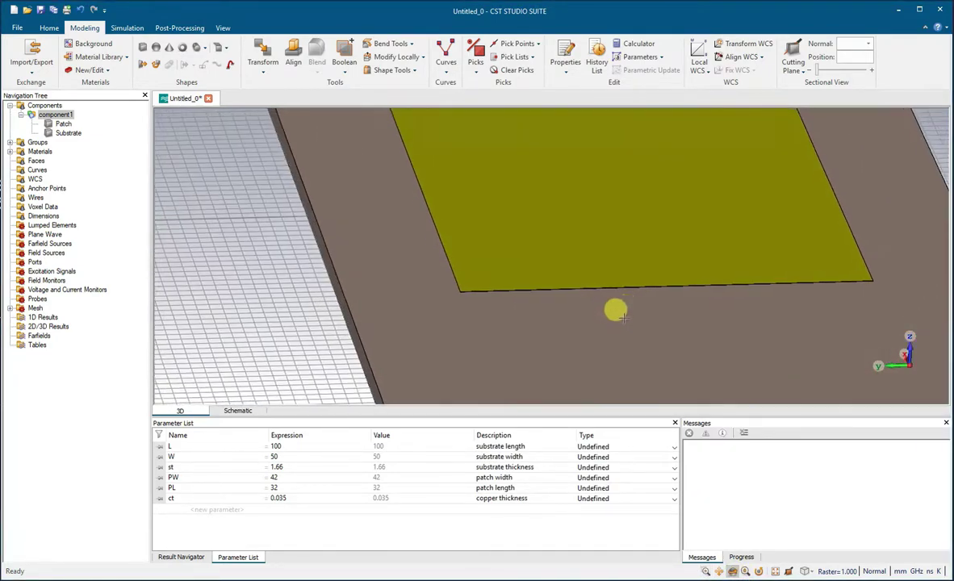
{"action": "scroll", "coordinate": [615, 310], "scroll_direction": "up", "scroll_amount": 2}
{"action": "scroll", "coordinate": [623, 276], "scroll_direction": "up", "scroll_amount": 4}
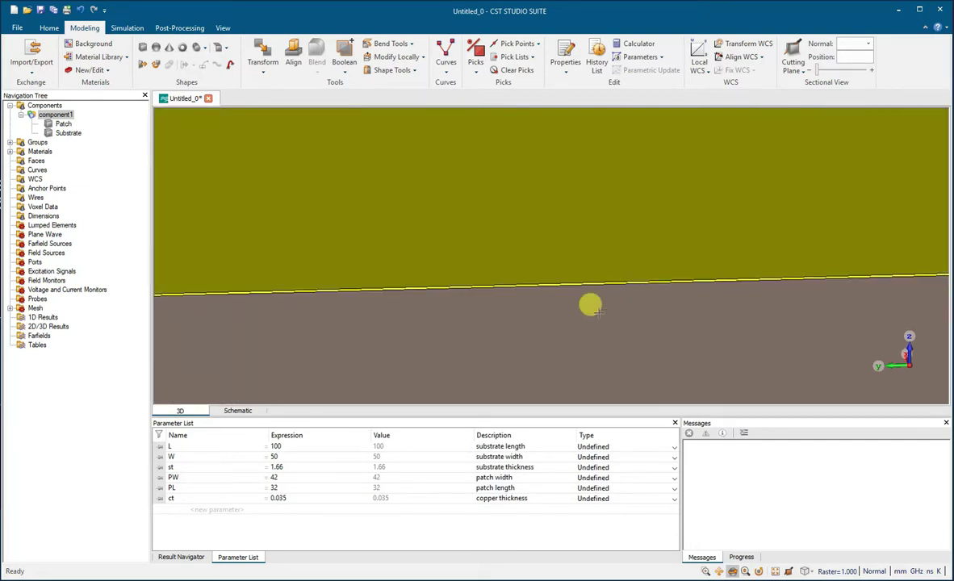
Pick the midpoint of the patch's bottom front edge on the substrate surface and align the local WCS with that point
{"action": "left_click", "coordinate": [539, 44]}
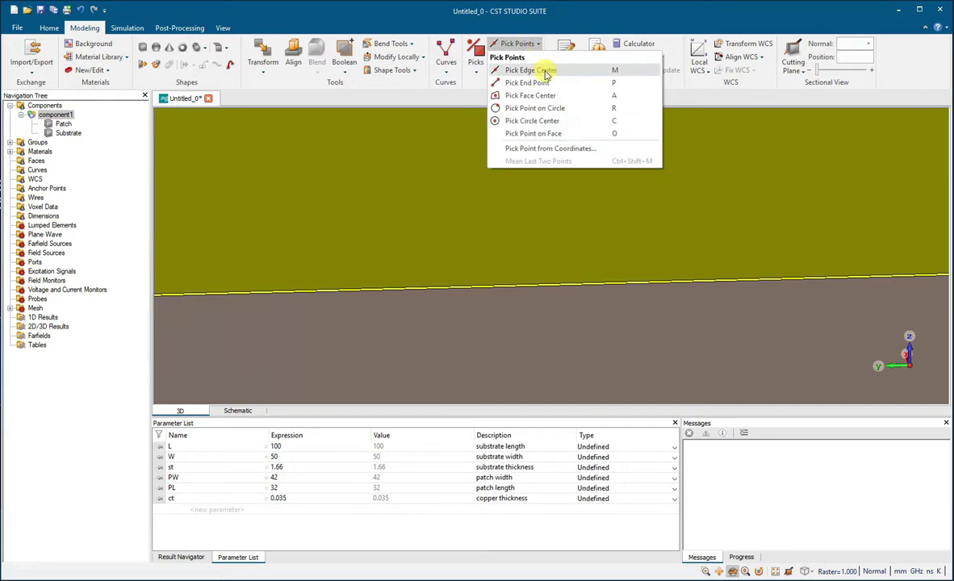
{"action": "left_click", "coordinate": [546, 71]}
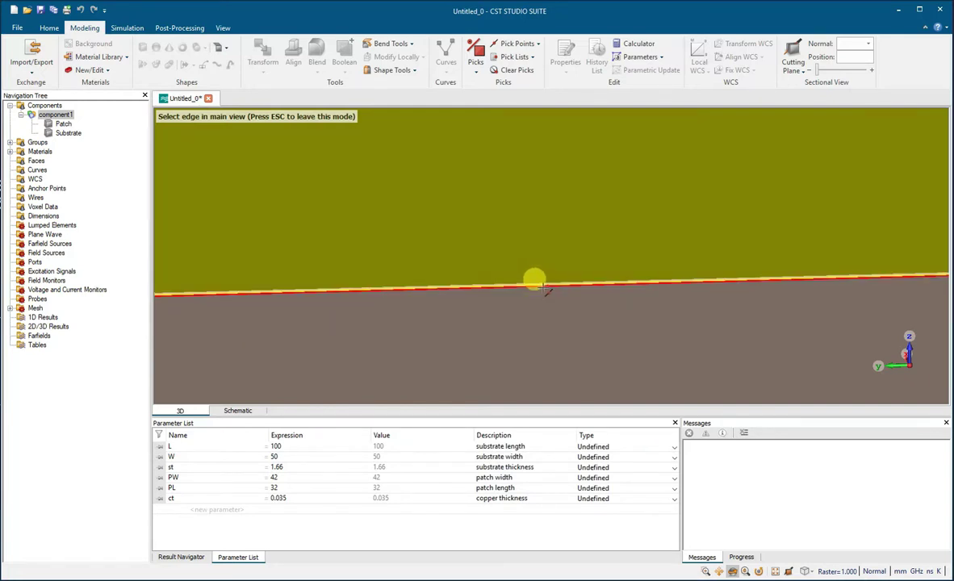
{"action": "left_click", "coordinate": [541, 287]}
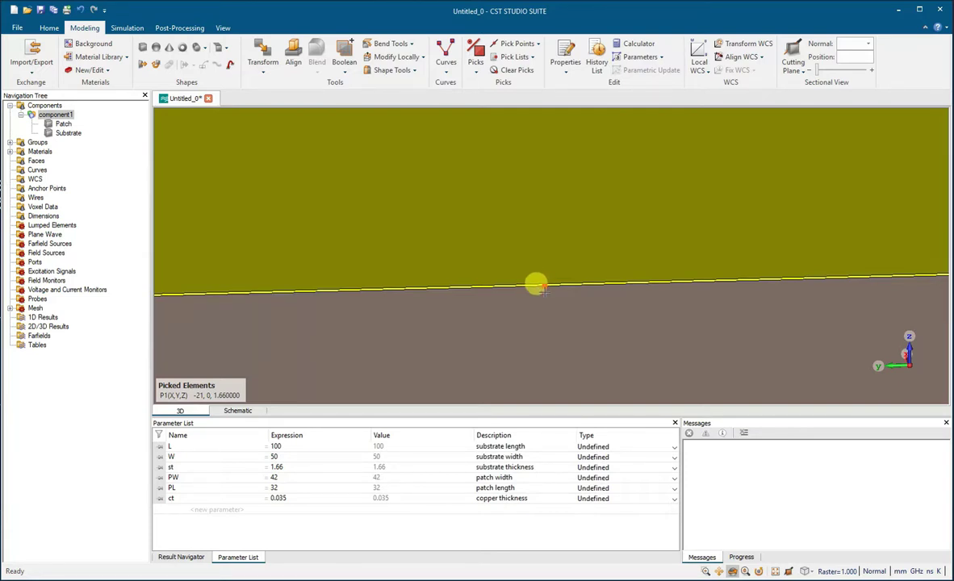
{"action": "key", "text": "w"}
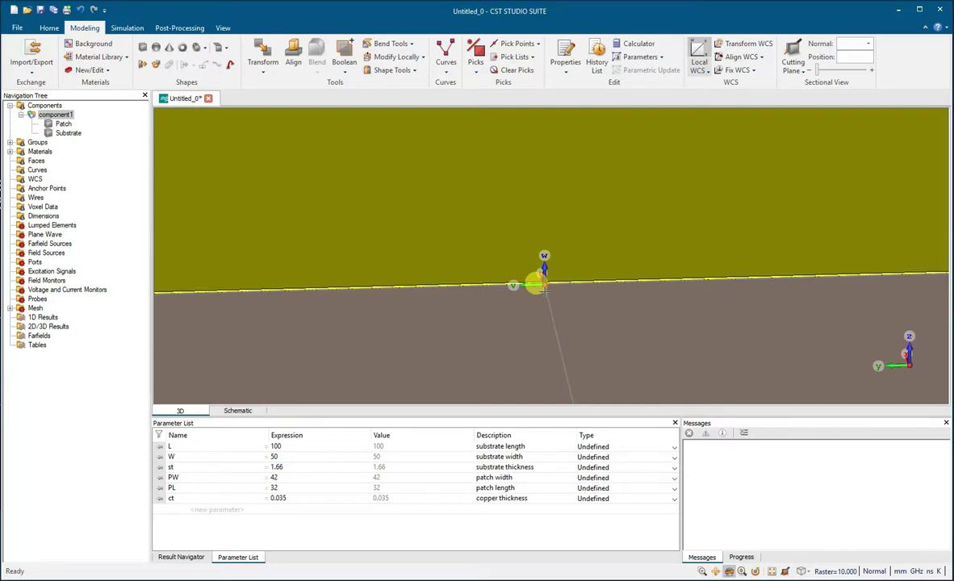
{"action": "key", "text": "space"}
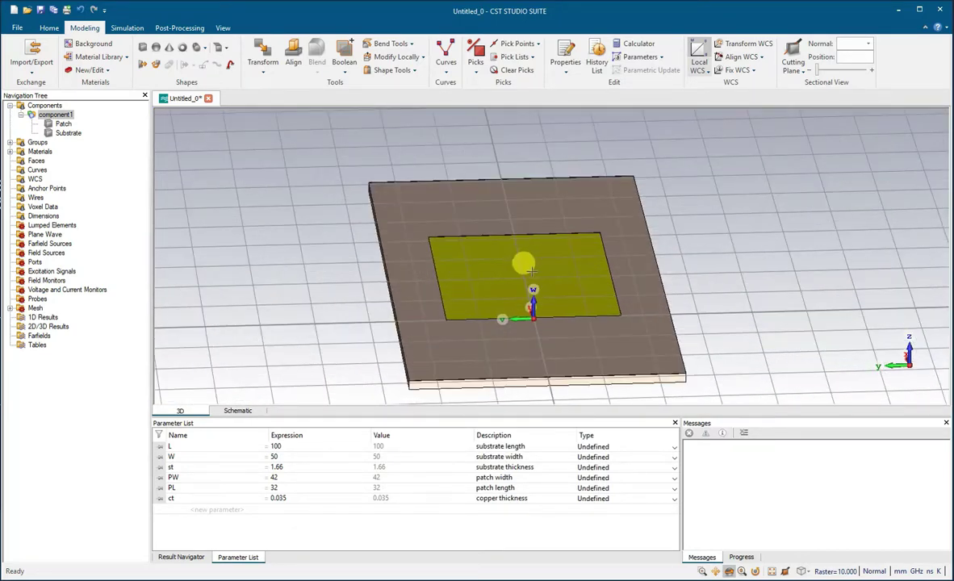
{"action": "scroll", "coordinate": [525, 268], "scroll_direction": "up", "scroll_amount": 2}
{"action": "scroll", "coordinate": [532, 334], "scroll_direction": "up", "scroll_amount": 5}
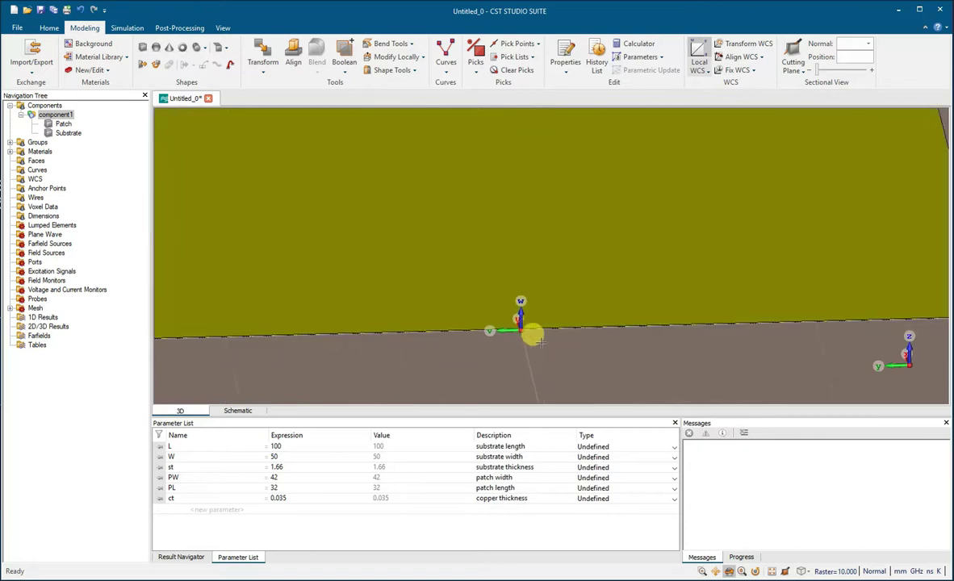
{"action": "scroll", "coordinate": [504, 324], "scroll_direction": "down", "scroll_amount": 5}
{"action": "left_click_drag", "start_coordinate": [507, 324], "coordinate": [504, 324]}
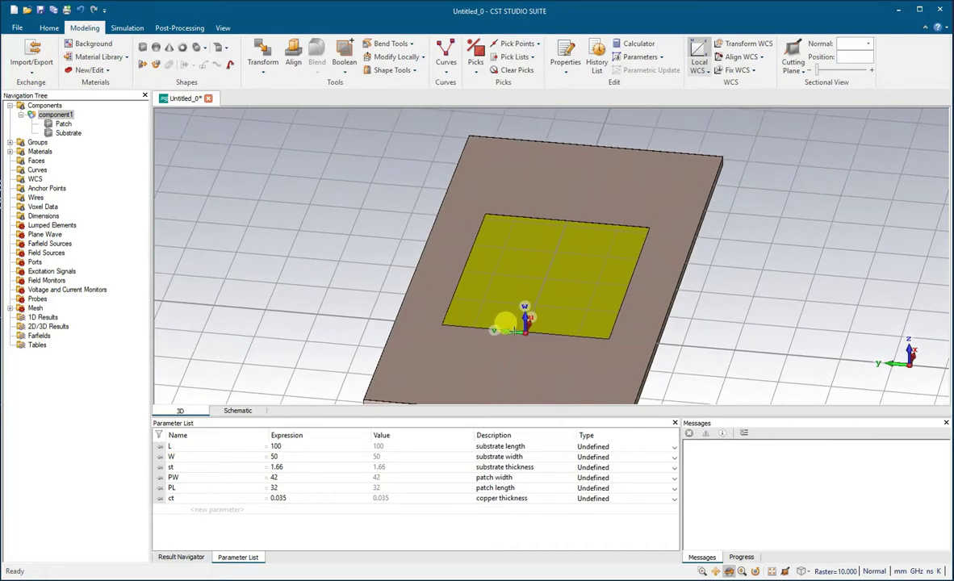
Define a Feedline brick from U 0 to -FL, V -FLW/2 to FLW/2 and W 0 to ct, with FLW 3.05 and FL 40
{"action": "left_click", "coordinate": [345, 71]}
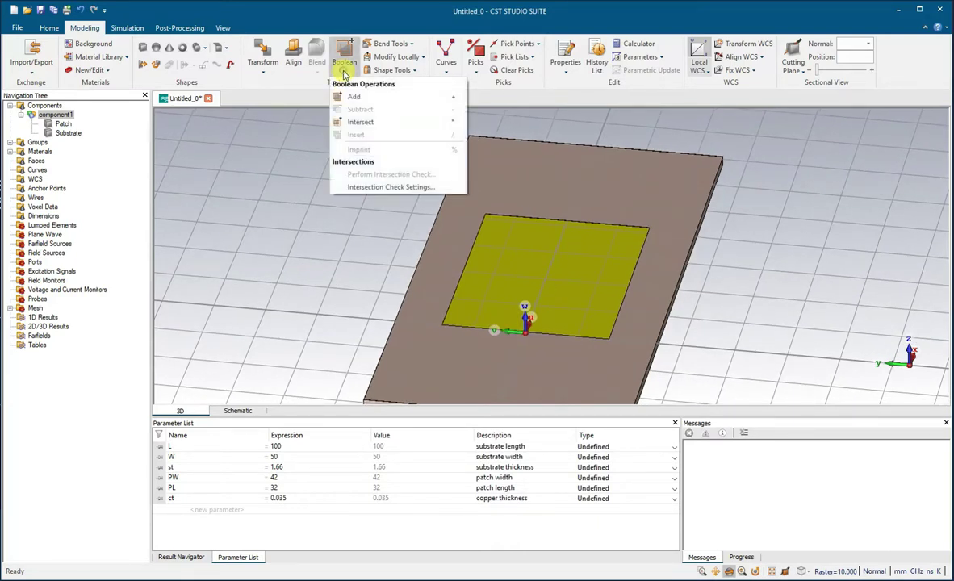
{"action": "left_click", "coordinate": [354, 22]}
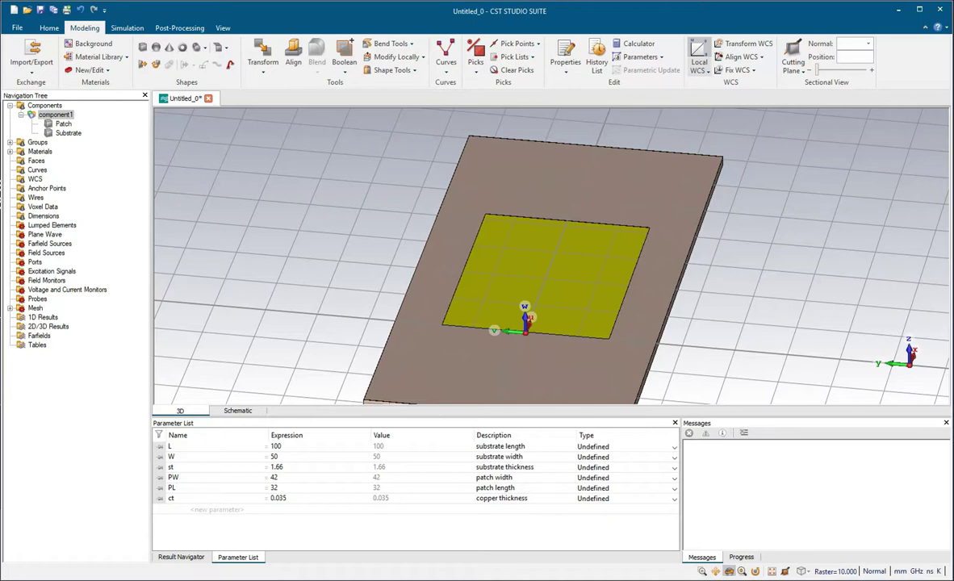
{"action": "left_click", "coordinate": [140, 47]}
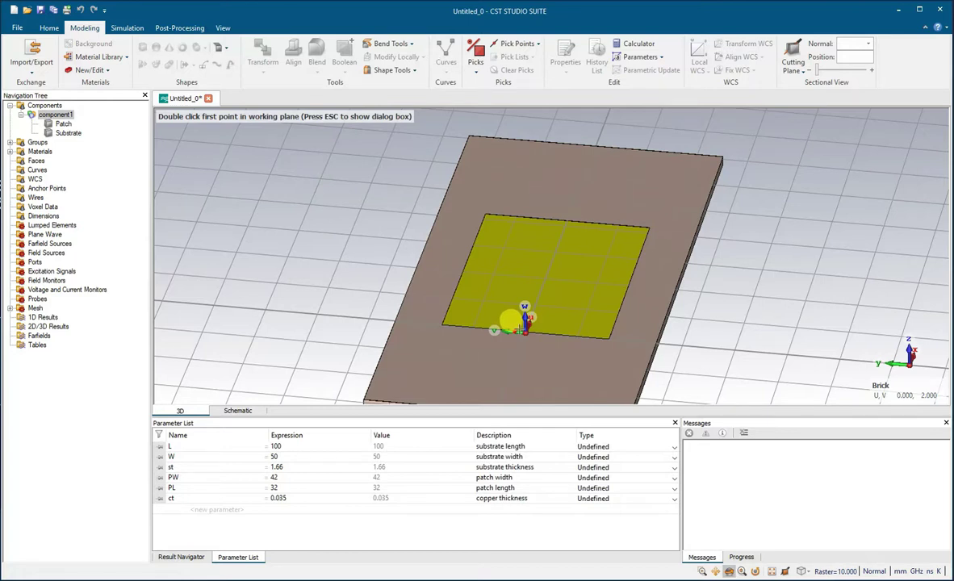
{"action": "key", "text": "Escape"}
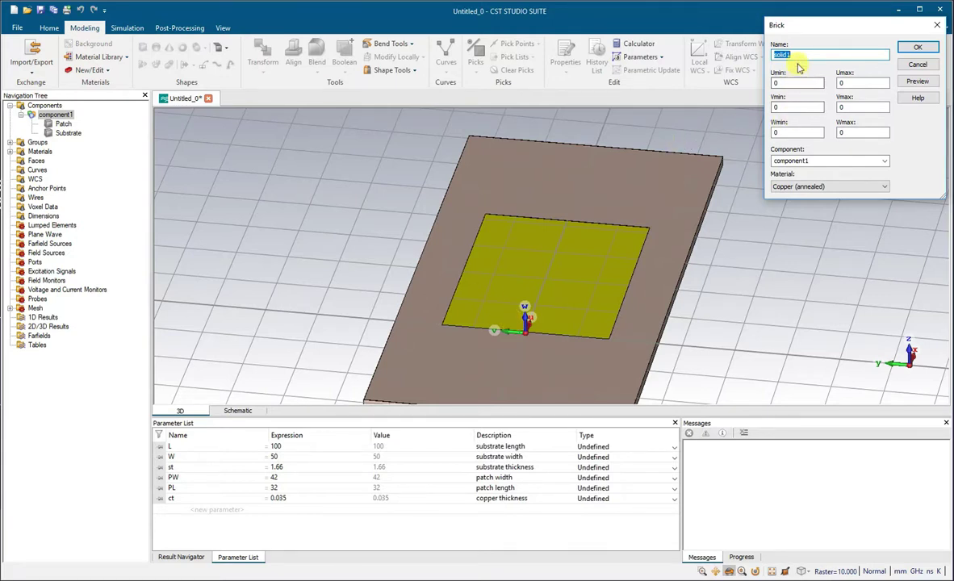
{"action": "type", "text": "F"}
{"action": "key", "text": "Caps_Lock"}
{"action": "type", "text": "eed"}
{"action": "left_click", "coordinate": [785, 83]}
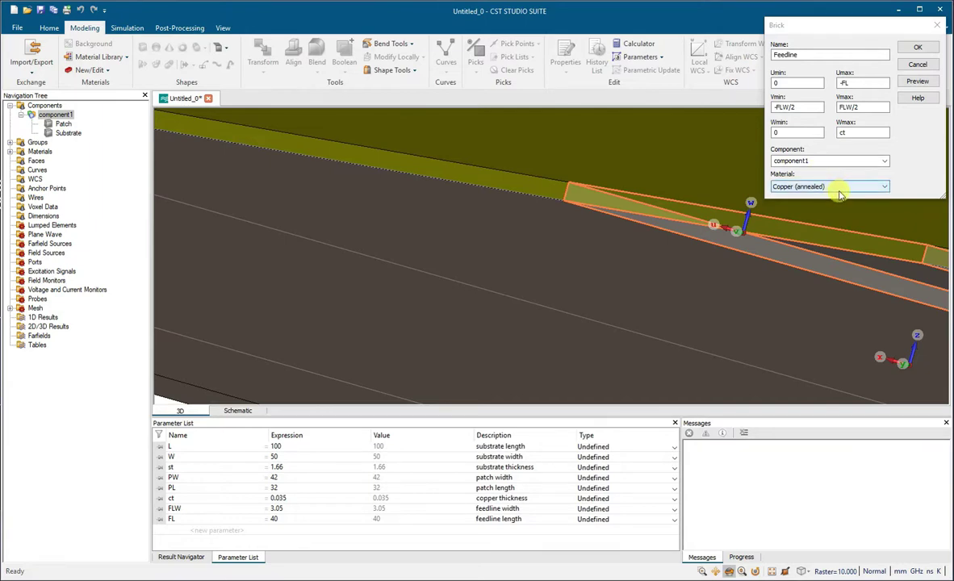
{"action": "left_click", "coordinate": [840, 190]}
{"action": "left_click", "coordinate": [811, 237]}
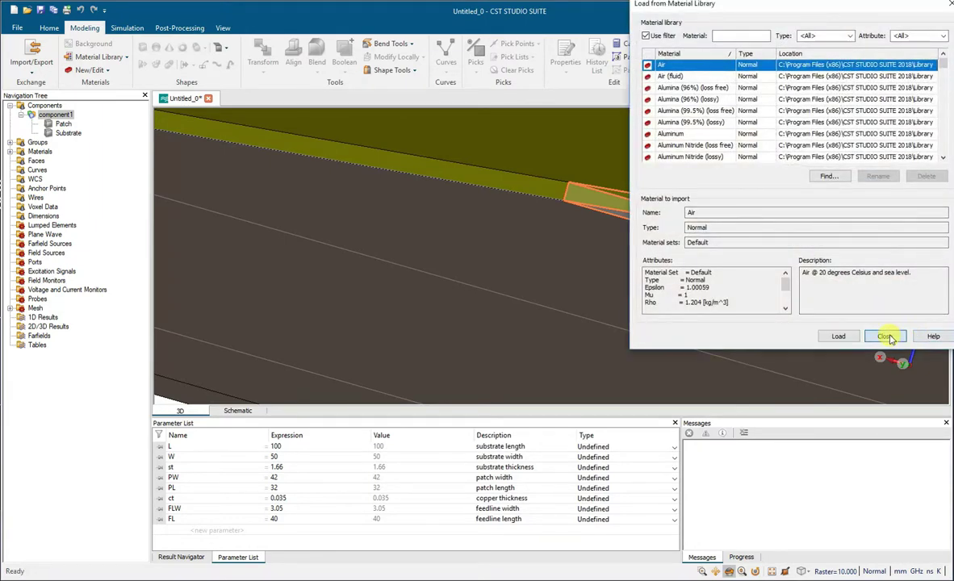
{"action": "left_click", "coordinate": [888, 337]}
Inspect the previewed feedline at the patch edge, keep Umin at 0 and create the brick in component1 from Copper (annealed)
{"action": "scroll", "coordinate": [726, 230], "scroll_direction": "up", "scroll_amount": 5}
{"action": "scroll", "coordinate": [726, 231], "scroll_direction": "down", "scroll_amount": 3}
{"action": "scroll", "coordinate": [710, 240], "scroll_direction": "up", "scroll_amount": 3}
{"action": "scroll", "coordinate": [706, 245], "scroll_direction": "down", "scroll_amount": 2}
{"action": "left_click_drag", "start_coordinate": [707, 244], "coordinate": [646, 282]}
{"action": "mouse_move", "coordinate": [802, 85]}
{"action": "left_mouse_down"}
{"action": "mouse_move", "coordinate": [801, 94]}
{"action": "mouse_move", "coordinate": [810, 85]}
{"action": "mouse_move", "coordinate": [795, 93]}
{"action": "left_mouse_up"}
{"action": "left_click_drag", "start_coordinate": [510, 271], "coordinate": [635, 196]}
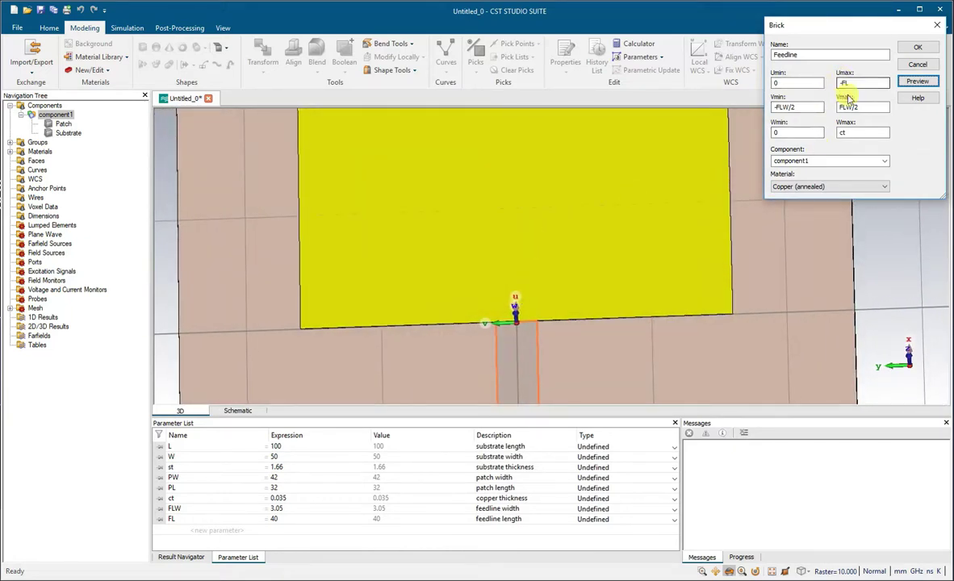
{"action": "left_click", "coordinate": [777, 83]}
{"action": "type", "text": "0"}
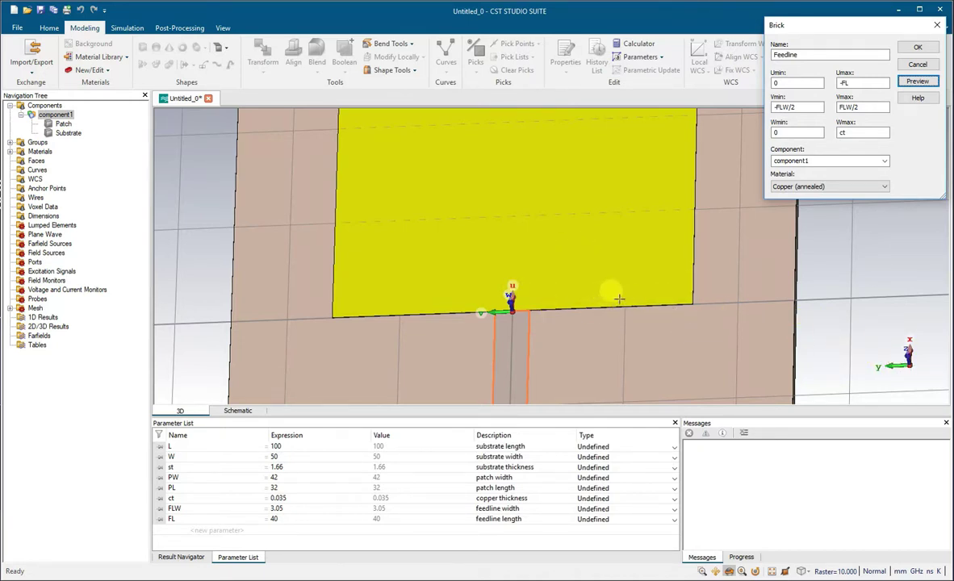
{"action": "scroll", "coordinate": [715, 189], "scroll_direction": "up", "scroll_amount": 1}
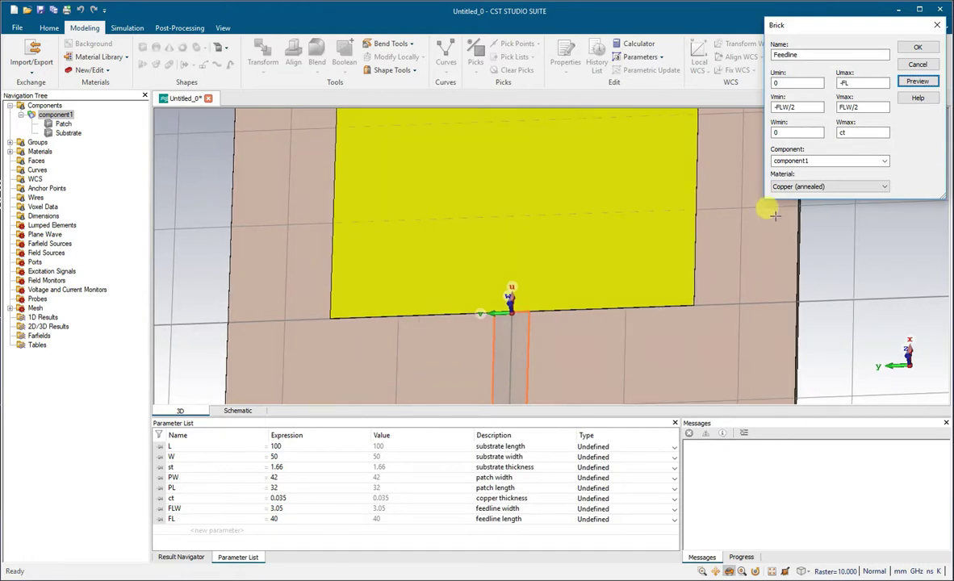
{"action": "left_click", "coordinate": [918, 49]}
Examine the new feedline from its junction with the patch to its far end at the substrate's edge
{"action": "left_click_drag", "start_coordinate": [837, 138], "coordinate": [614, 290]}
{"action": "scroll", "coordinate": [614, 290], "scroll_direction": "up", "scroll_amount": 6}
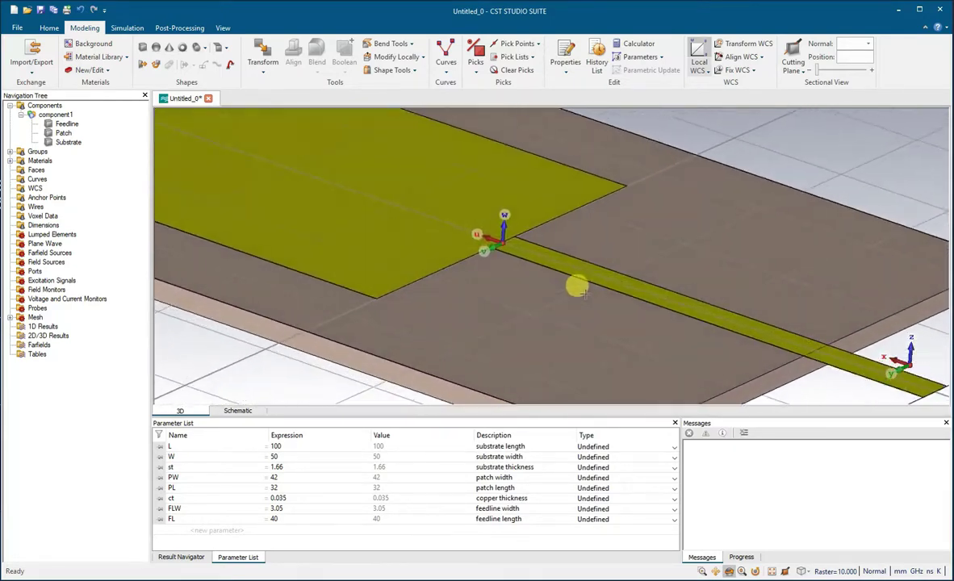
{"action": "scroll", "coordinate": [771, 319], "scroll_direction": "down", "scroll_amount": 3}
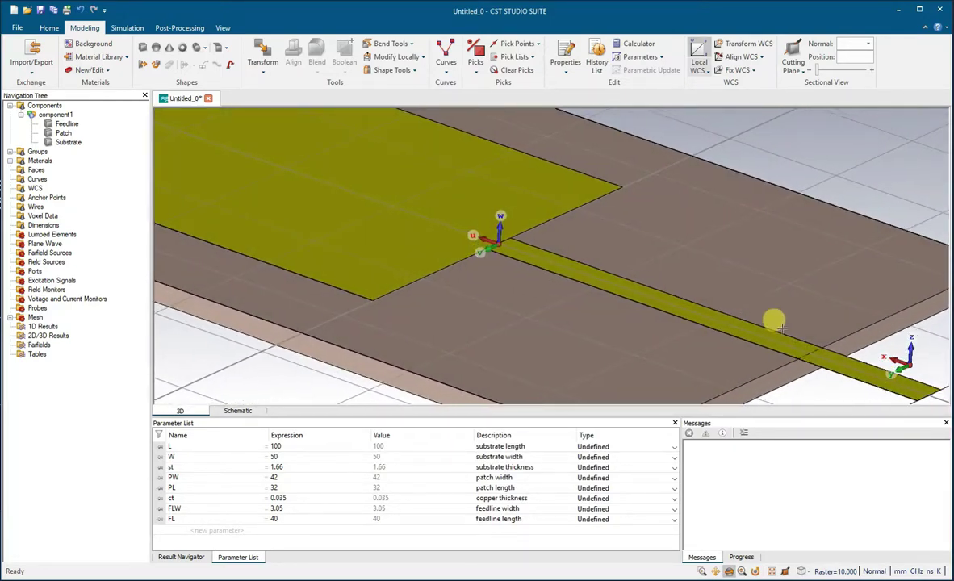
{"action": "scroll", "coordinate": [789, 333], "scroll_direction": "down", "scroll_amount": 3}
{"action": "scroll", "coordinate": [761, 320], "scroll_direction": "up", "scroll_amount": 1}
{"action": "scroll", "coordinate": [504, 207], "scroll_direction": "up", "scroll_amount": 2}
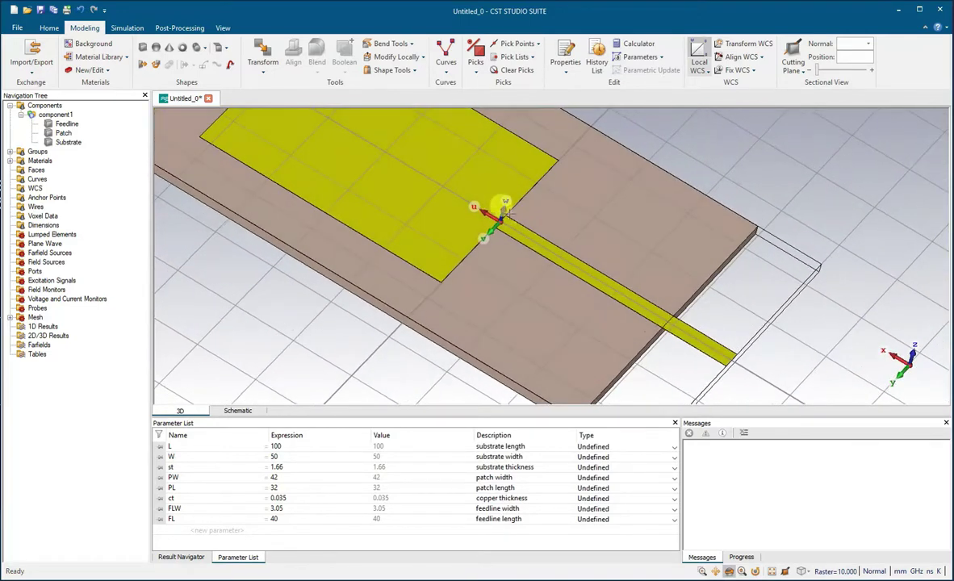
{"action": "left_click_drag", "start_coordinate": [726, 364], "coordinate": [614, 338]}
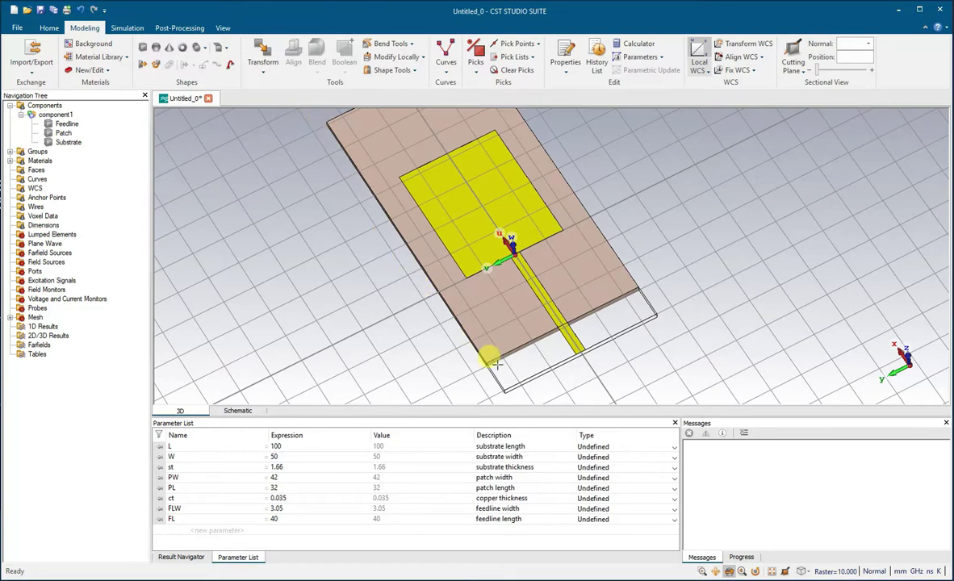
Review the dimension slide in PowerPoint, compute 50-16 for the feedline length in Calculator, and return to CST Studio Suite
{"action": "key", "text": "alt+Tab"}
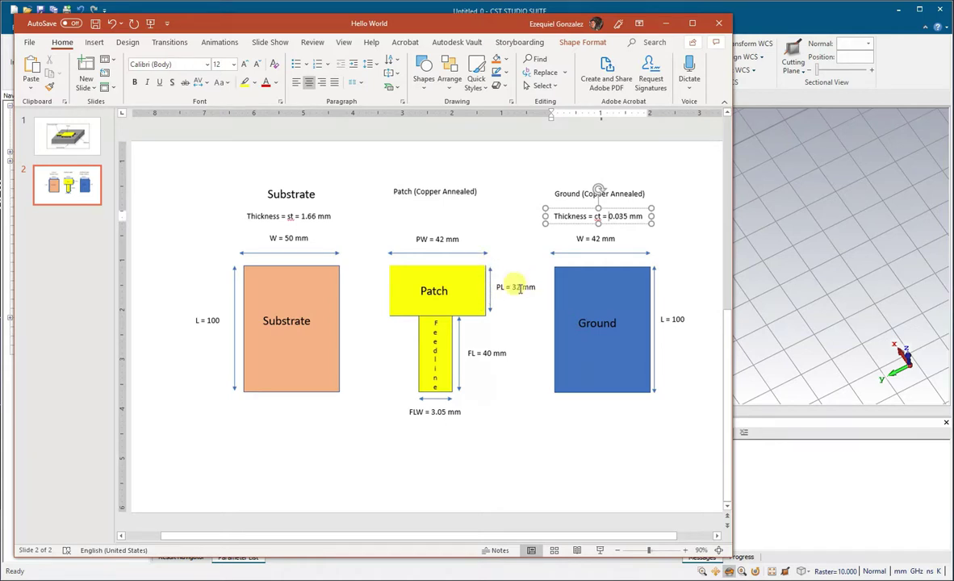
{"action": "key", "text": "alt+Tab"}
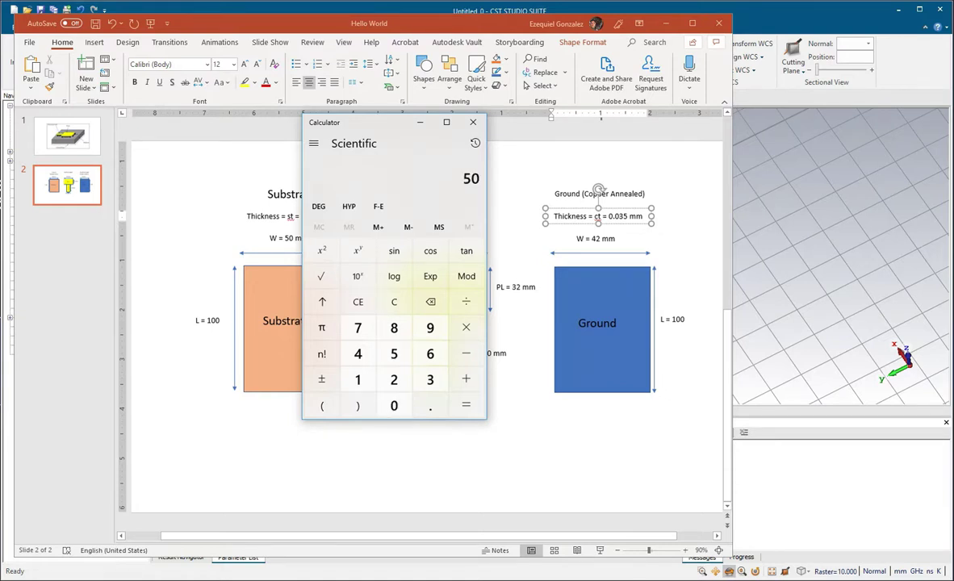
{"action": "type", "text": "1"}
{"action": "type", "text": "-66"}
{"action": "key", "text": "Return"}
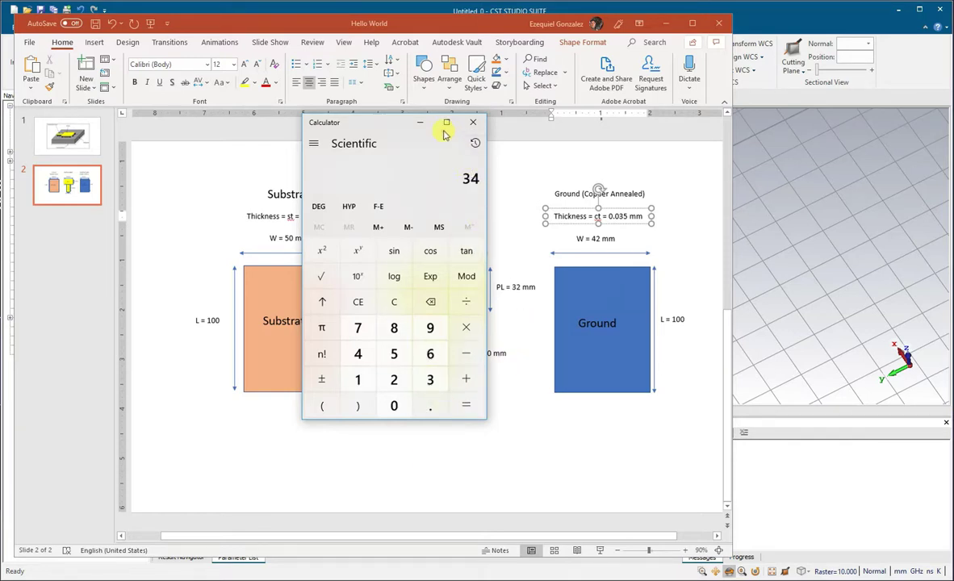
{"action": "left_click", "coordinate": [420, 122]}
{"action": "left_click", "coordinate": [665, 23]}
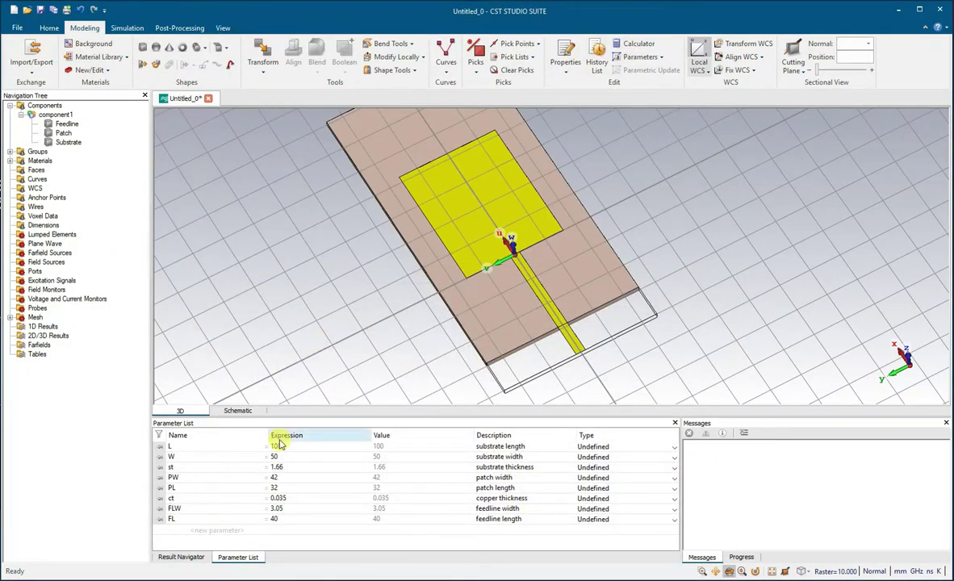
Set the feedline length parameter FL to 34
{"action": "left_click", "coordinate": [278, 522]}
{"action": "left_click", "coordinate": [276, 520]}
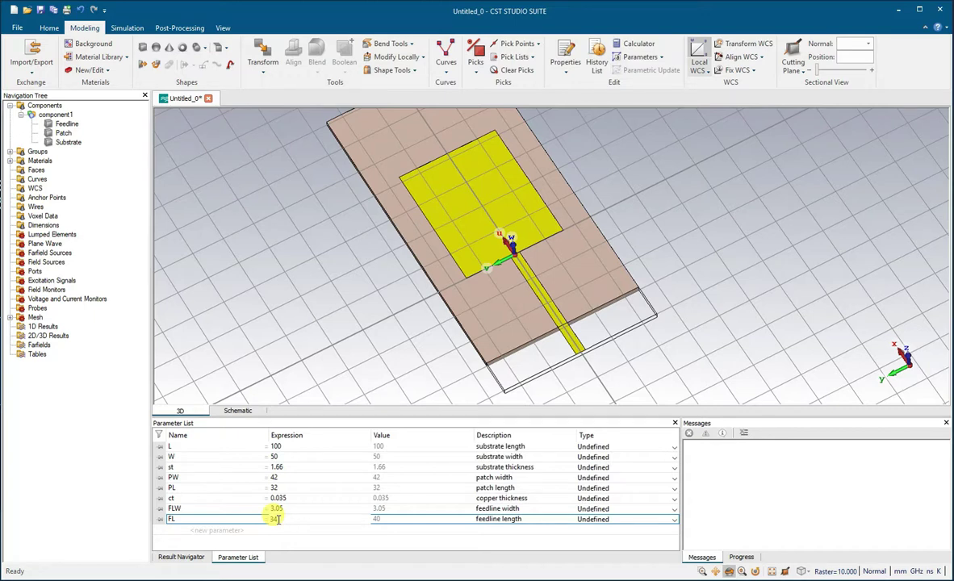
{"action": "type", "text": "34"}
{"action": "left_click", "coordinate": [289, 333]}
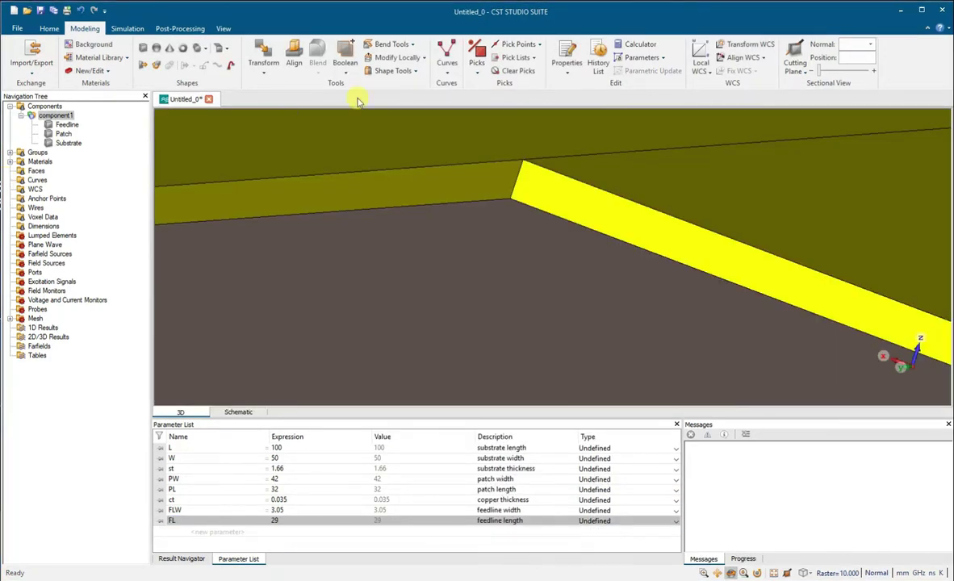
{"action": "scroll", "coordinate": [537, 251], "scroll_direction": "down", "scroll_amount": 3}
{"action": "scroll", "coordinate": [538, 253], "scroll_direction": "down", "scroll_amount": 1}
{"action": "scroll", "coordinate": [538, 252], "scroll_direction": "up", "scroll_amount": 1}
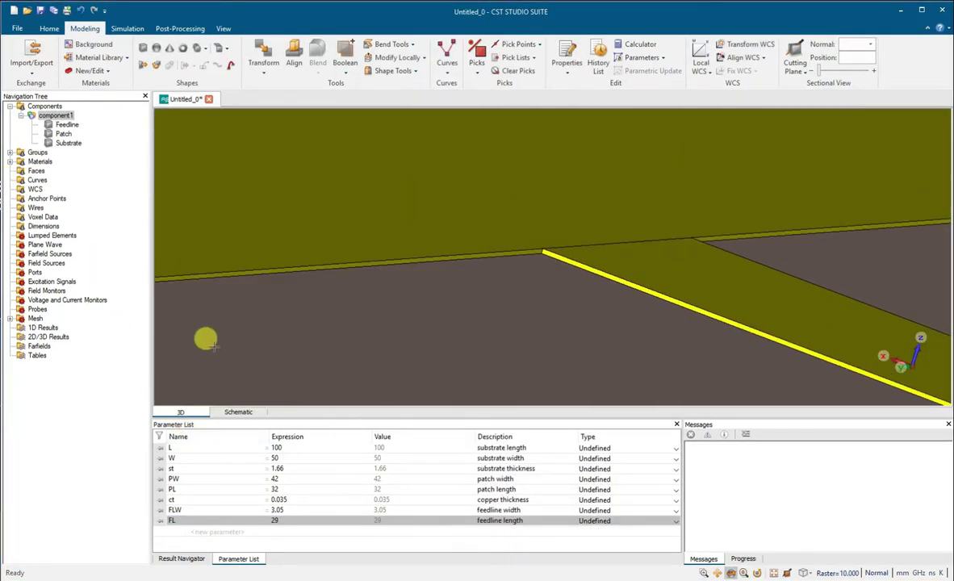
{"action": "left_click", "coordinate": [237, 413]}
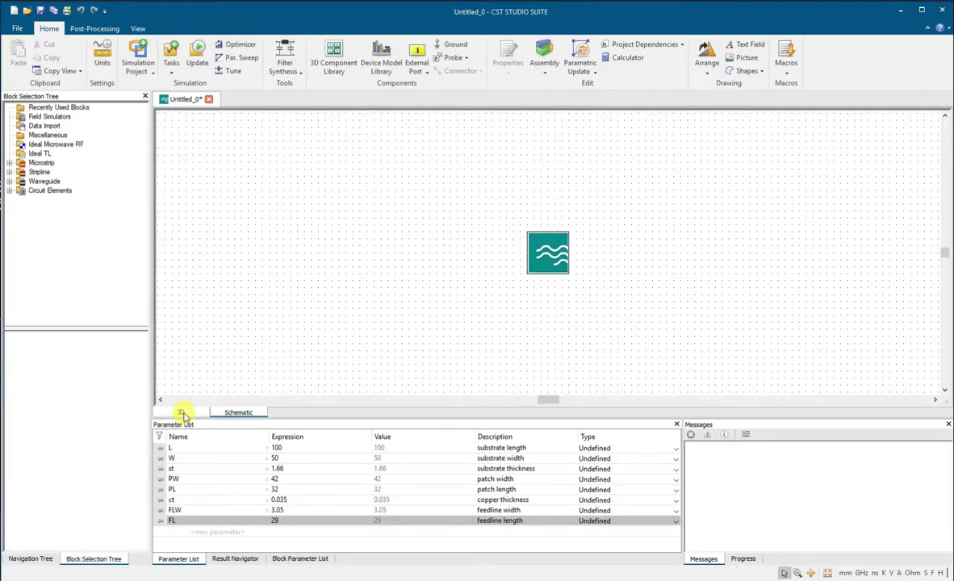
{"action": "left_click", "coordinate": [181, 413]}
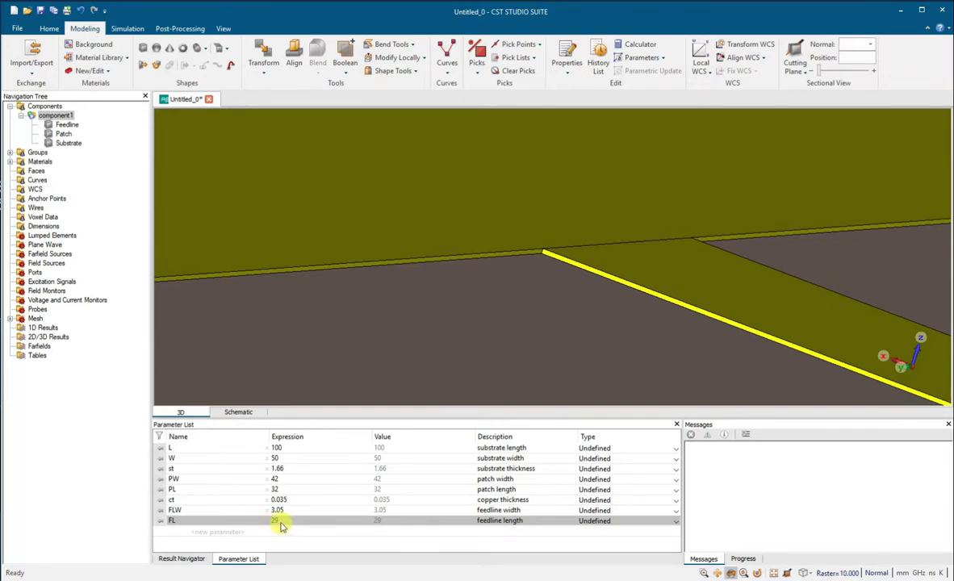
Measure the substrate's long top edge by picking it, compare it with the PowerPoint dimension slide, and return to CST Studio Suite
{"action": "mouse_move", "coordinate": [551, 334]}
{"action": "left_mouse_down"}
{"action": "mouse_move", "coordinate": [541, 343]}
{"action": "mouse_move", "coordinate": [551, 343]}
{"action": "left_mouse_up"}
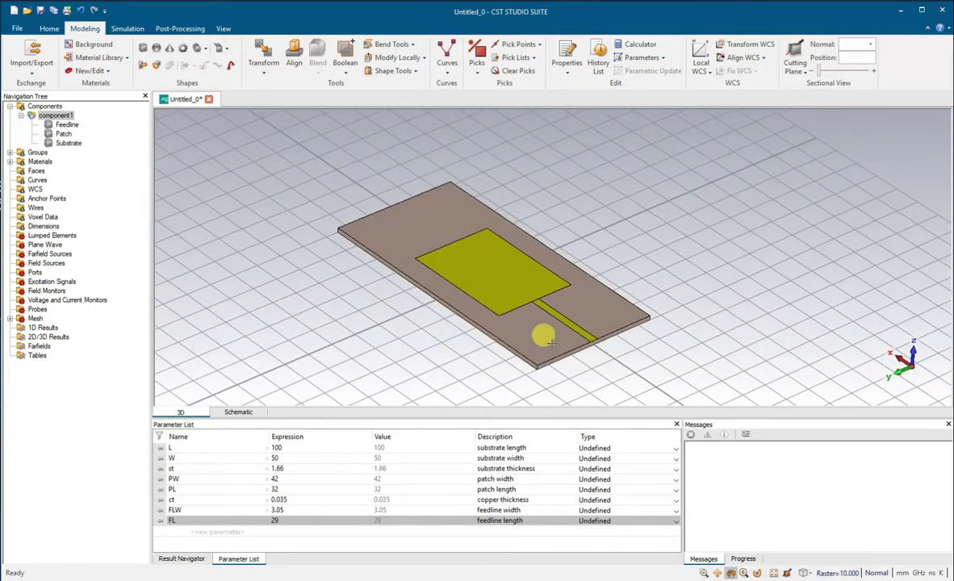
{"action": "key", "text": "s"}
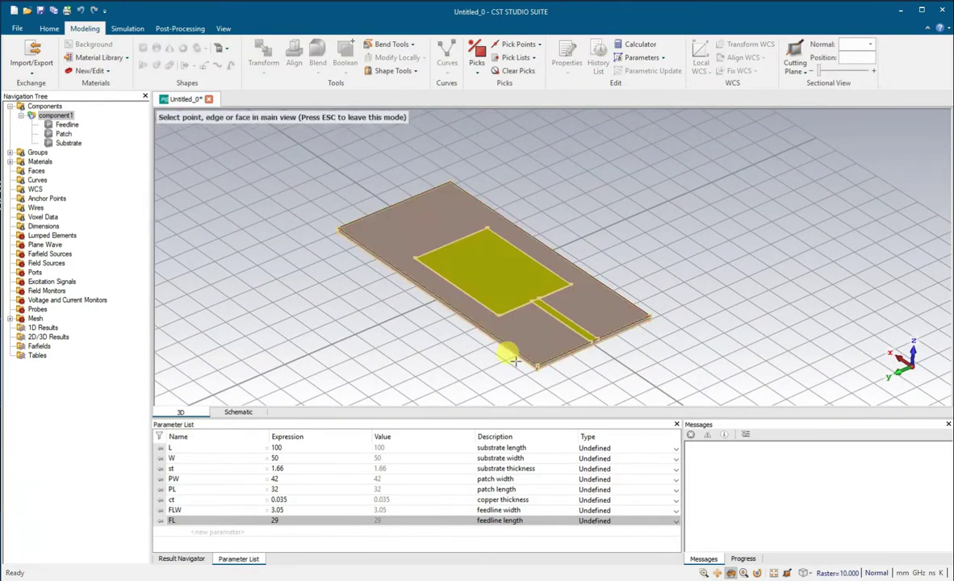
{"action": "left_click", "coordinate": [516, 353]}
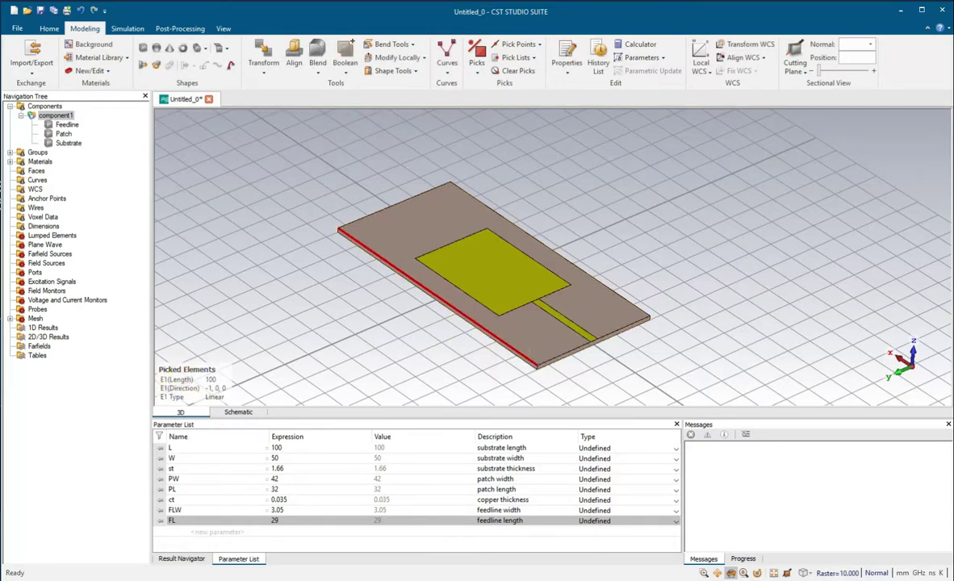
{"action": "left_click", "coordinate": [501, 579]}
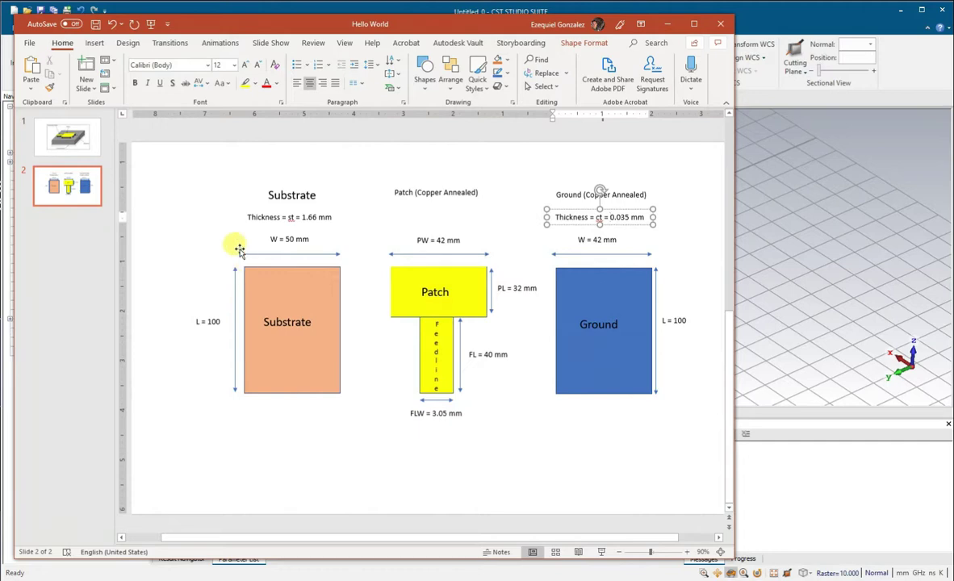
{"action": "left_click", "coordinate": [667, 24]}
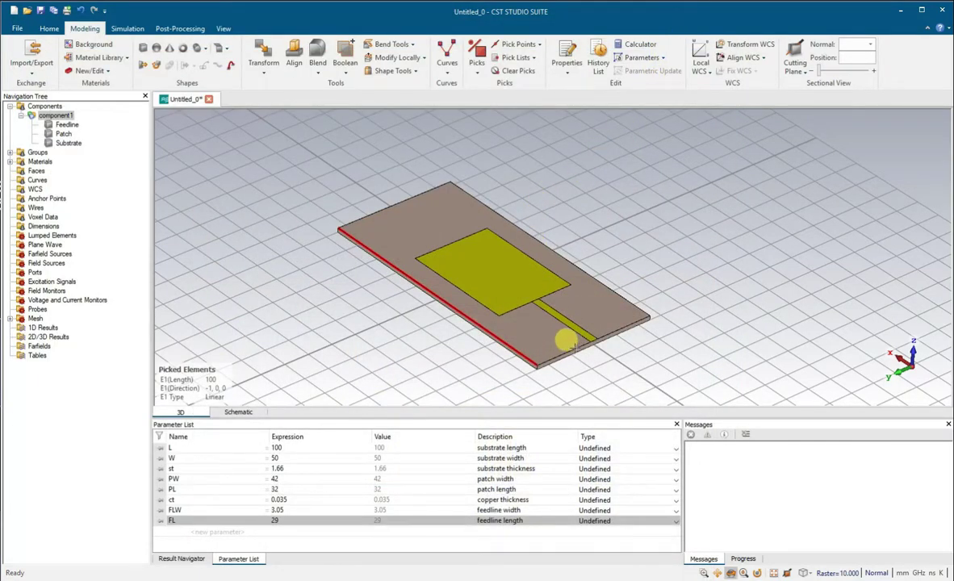
{"action": "scroll", "coordinate": [524, 343], "scroll_direction": "up", "scroll_amount": 5}
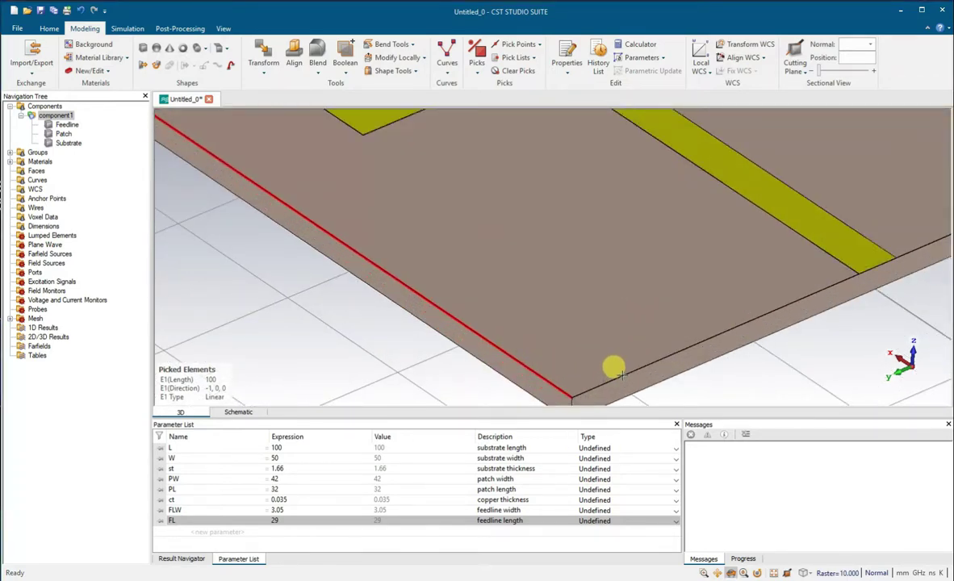
Measure the substrate's short top edge at the feedline end by picking it, and clear the picks
{"action": "left_click", "coordinate": [58, 116]}
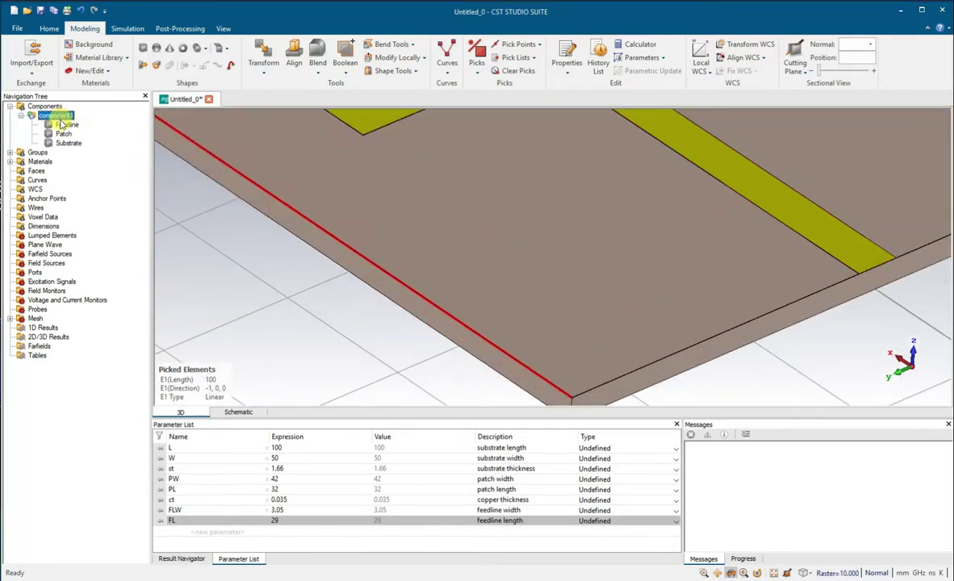
{"action": "key", "text": "s"}
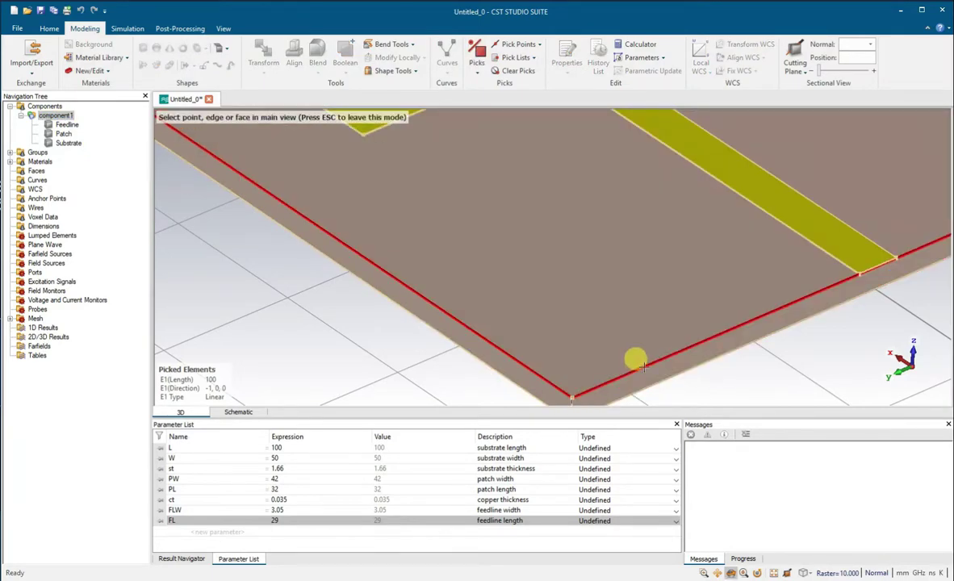
{"action": "left_click", "coordinate": [643, 367]}
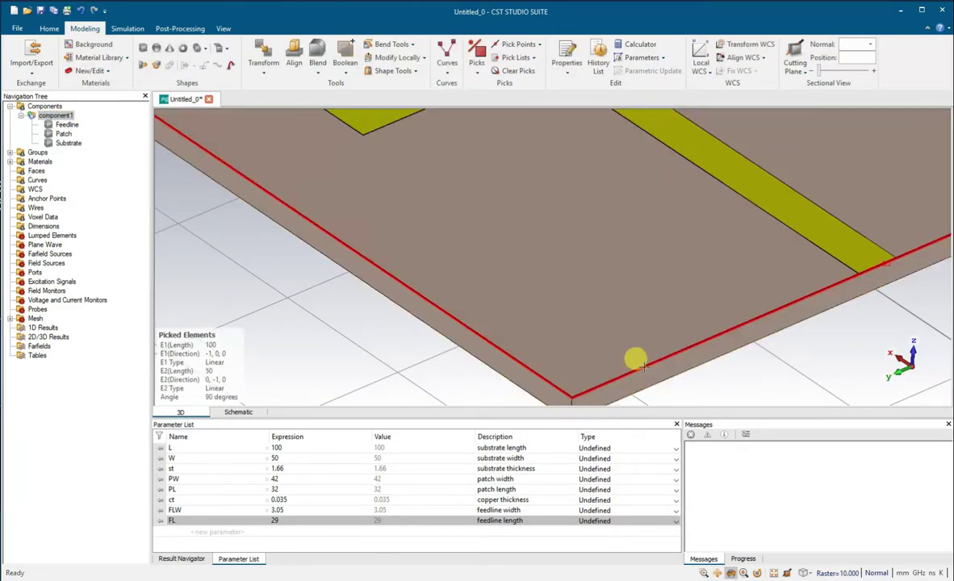
{"action": "key", "text": "d"}
{"action": "scroll", "coordinate": [847, 295], "scroll_direction": "up", "scroll_amount": 2}
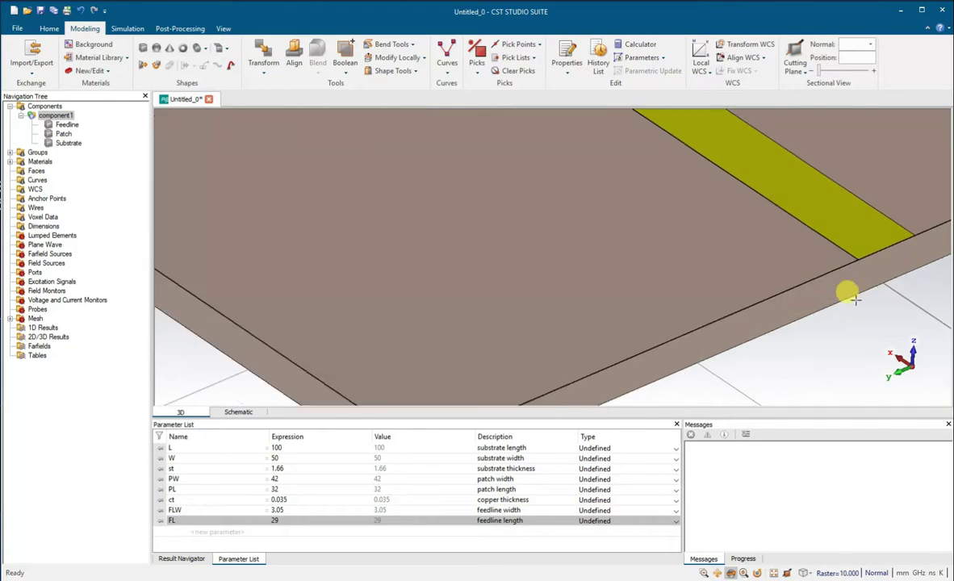
Check the feedline dimensions on the PowerPoint slide, return to CST Studio Suite, and measure the feedline's width along its end edge
{"action": "scroll", "coordinate": [849, 295], "scroll_direction": "down", "scroll_amount": 5}
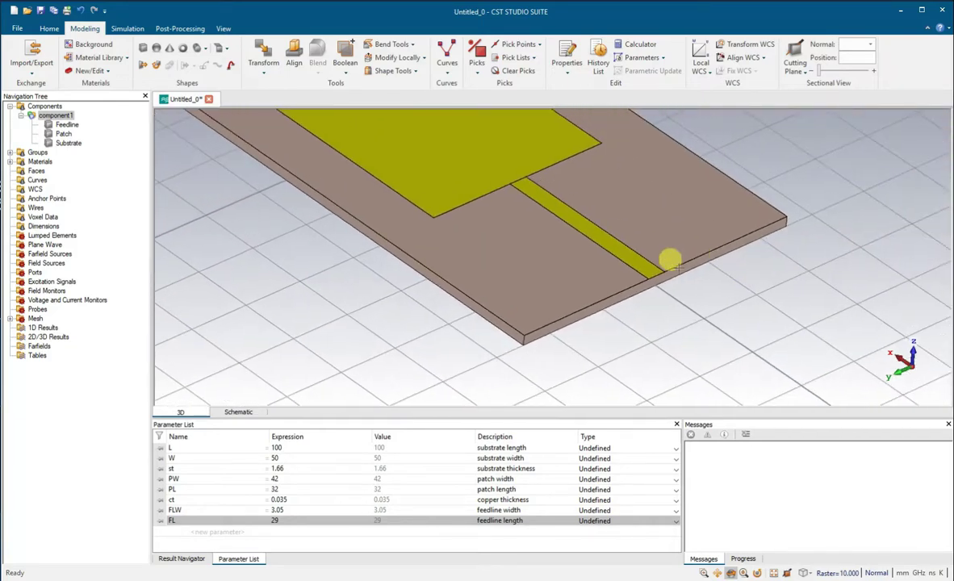
{"action": "scroll", "coordinate": [648, 278], "scroll_direction": "up", "scroll_amount": 5}
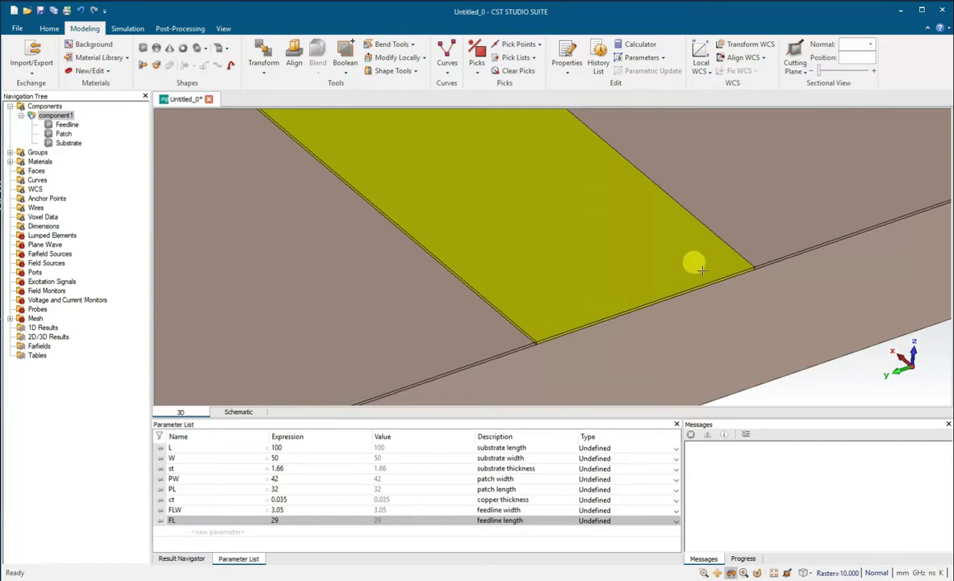
{"action": "key", "text": "alt+Tab"}
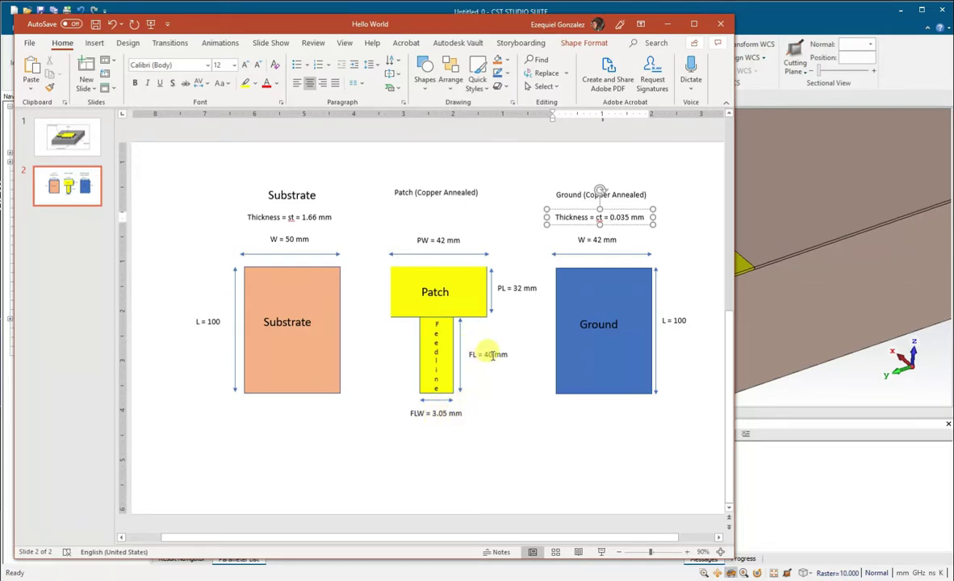
{"action": "left_click", "coordinate": [665, 24]}
{"action": "key", "text": "s"}
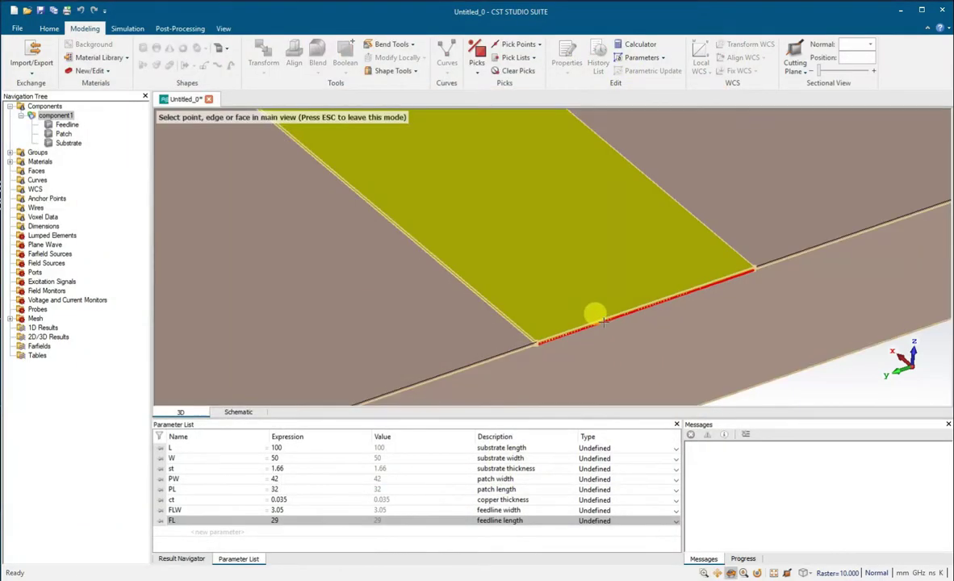
{"action": "double_click", "coordinate": [608, 315]}
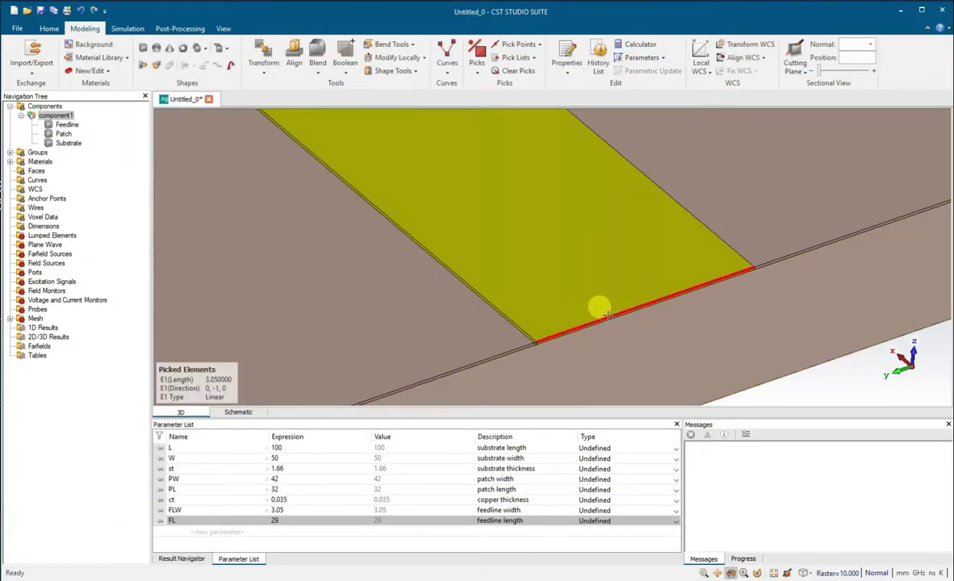
Measure the feedline's copper thickness by picking the short vertical edge at its end corner, and clear the pick
{"action": "scroll", "coordinate": [519, 349], "scroll_direction": "up", "scroll_amount": 5}
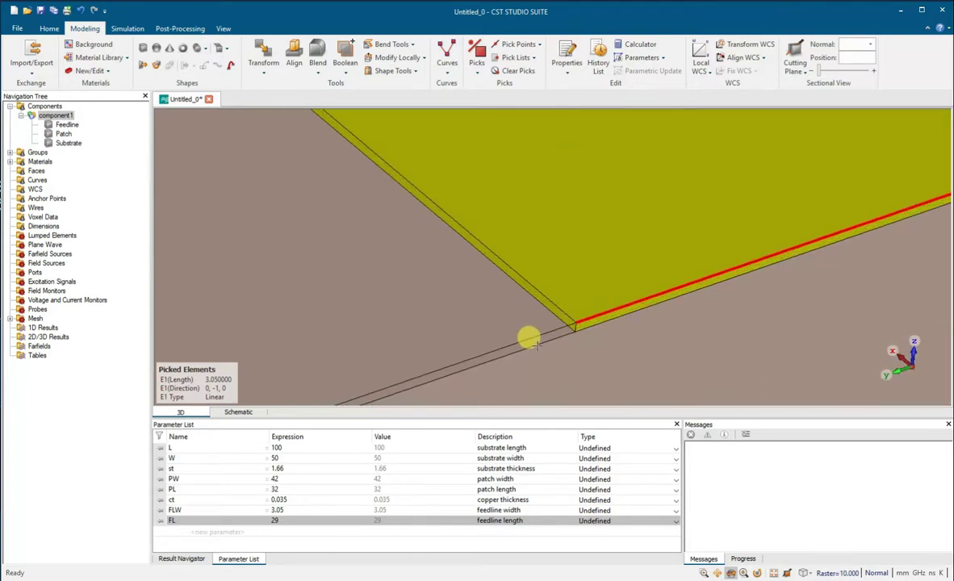
{"action": "key", "text": "s"}
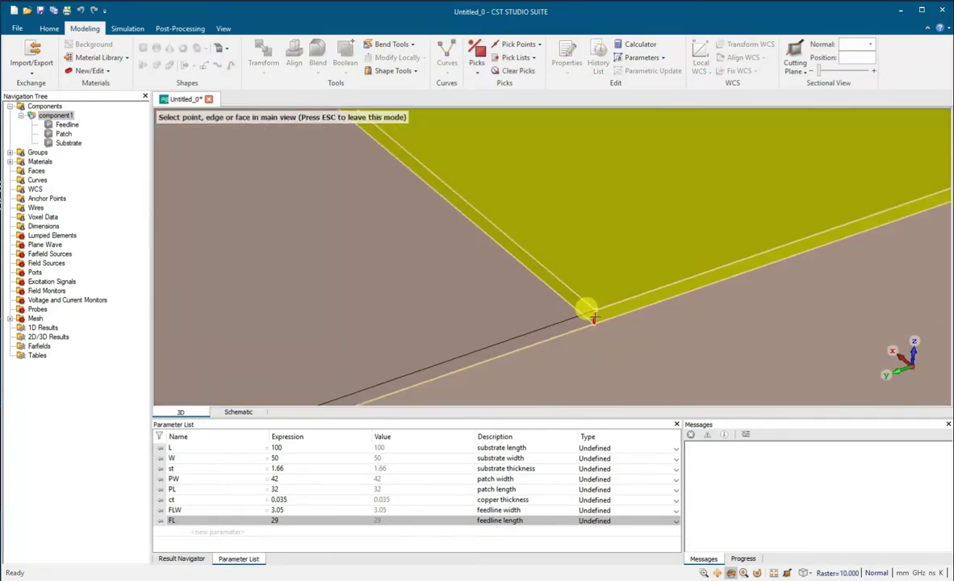
{"action": "middle_click_drag", "start_coordinate": [593, 317], "coordinate": [536, 316]}
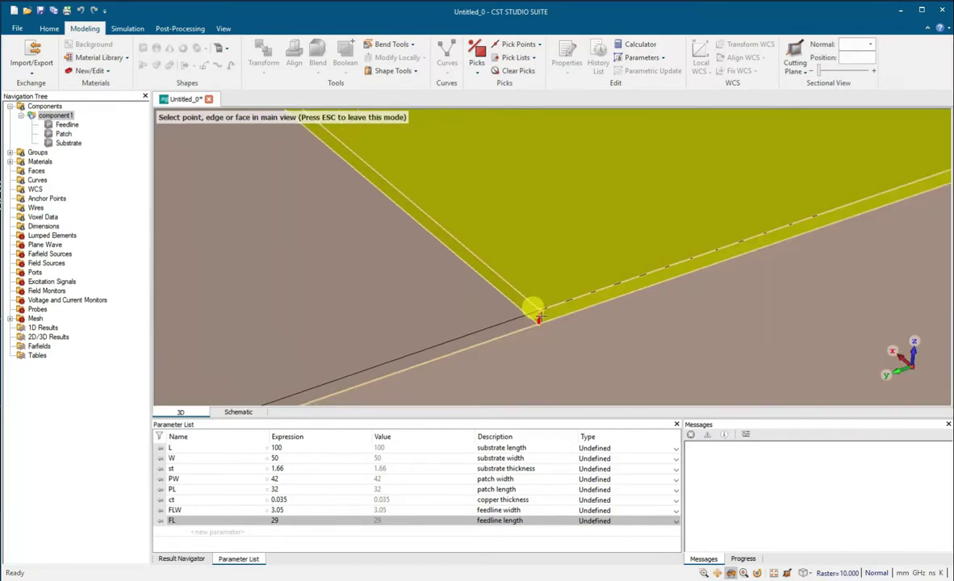
{"action": "left_click", "coordinate": [538, 317]}
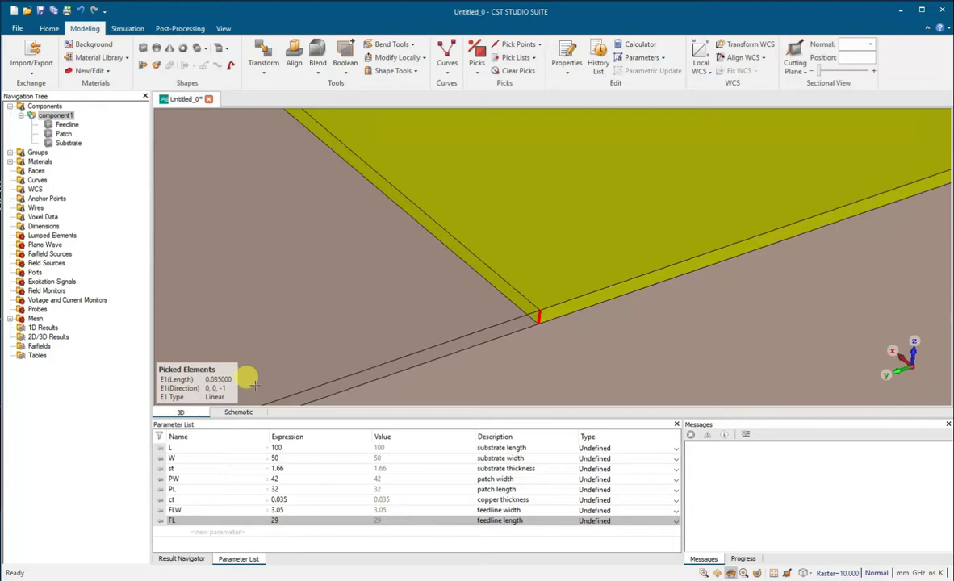
{"action": "key", "text": "d"}
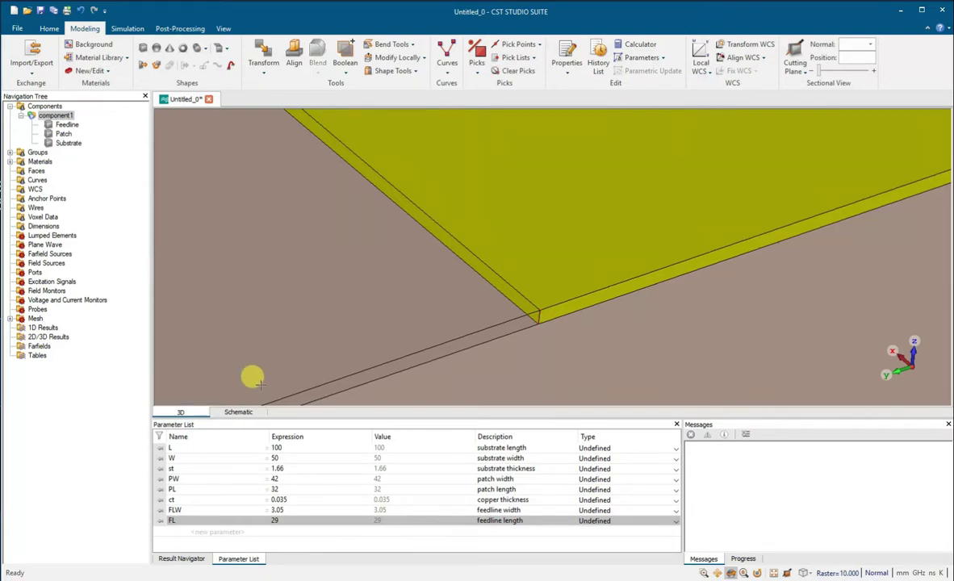
Merge the Feedline and Patch solids into one with a Boolean Add
{"action": "scroll", "coordinate": [565, 312], "scroll_direction": "down", "scroll_amount": 10}
{"action": "left_click_drag", "start_coordinate": [398, 230], "coordinate": [857, 370]}
{"action": "left_click_drag", "start_coordinate": [723, 332], "coordinate": [616, 278]}
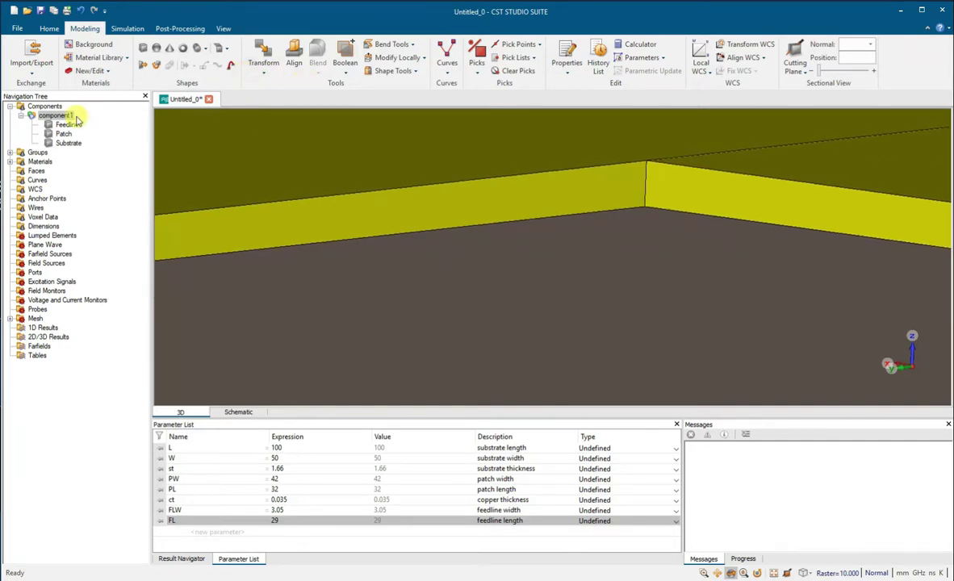
{"action": "scroll", "coordinate": [525, 255], "scroll_direction": "down", "scroll_amount": 5}
{"action": "left_click_drag", "start_coordinate": [534, 260], "coordinate": [510, 272]}
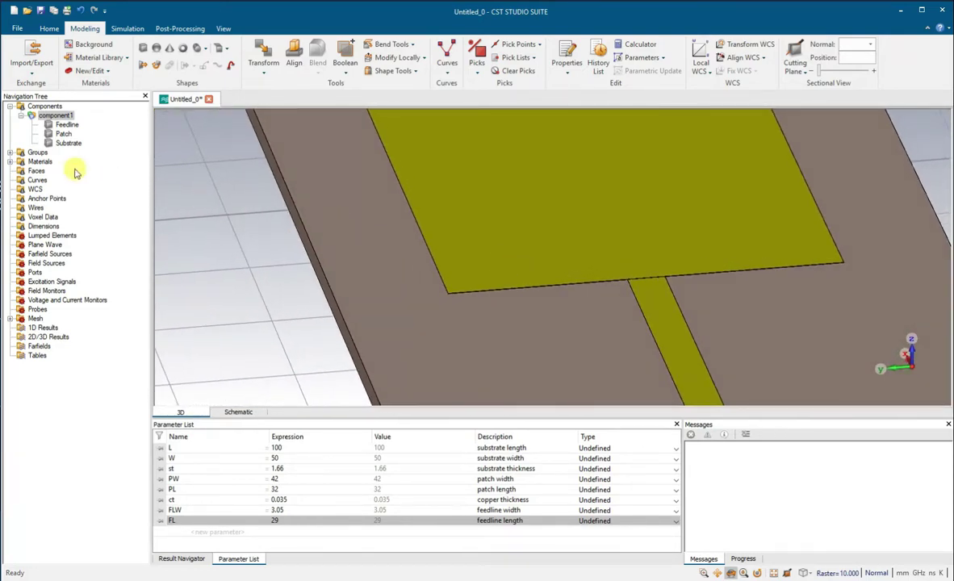
{"action": "left_click", "coordinate": [68, 125]}
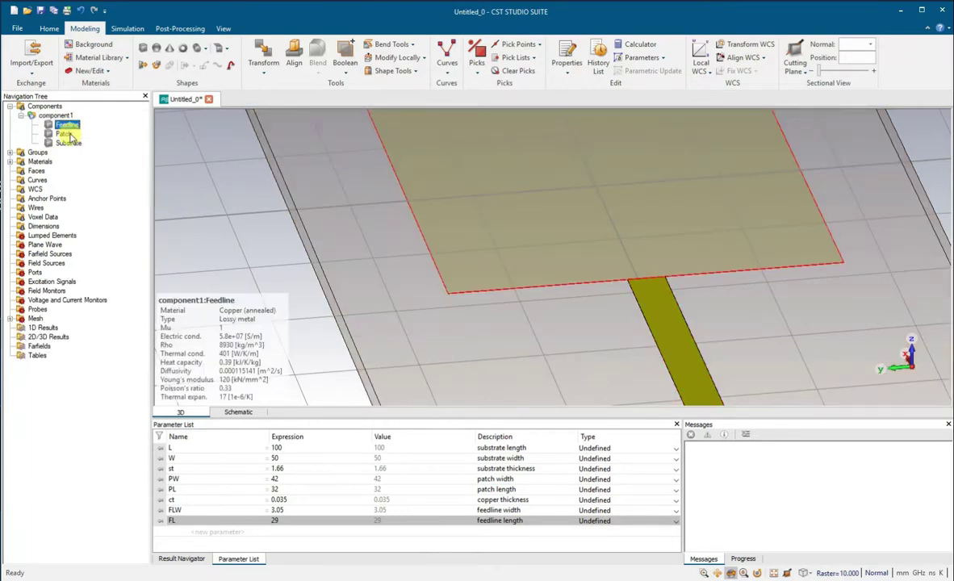
{"action": "left_click", "coordinate": [69, 134], "text": "ctrl"}
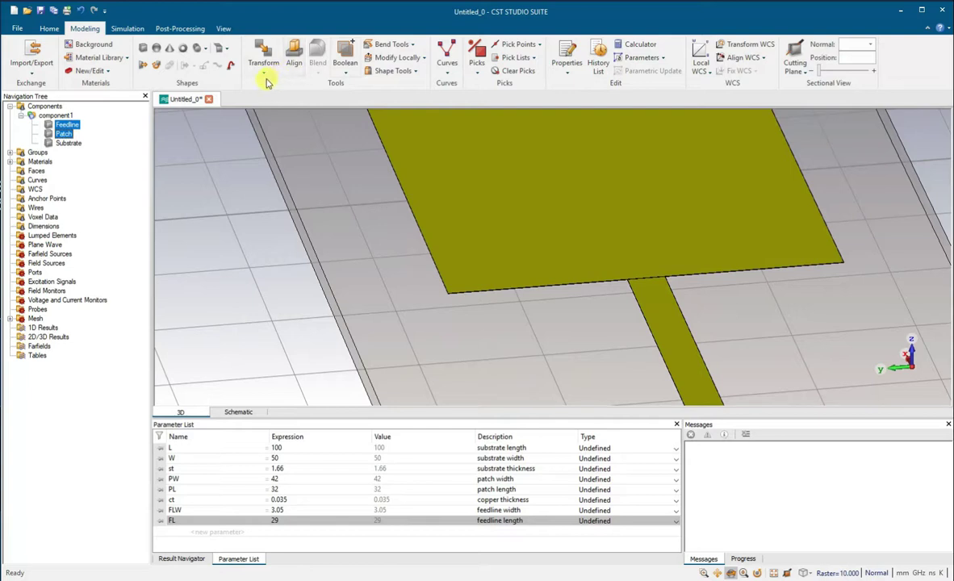
{"action": "left_click", "coordinate": [342, 69]}
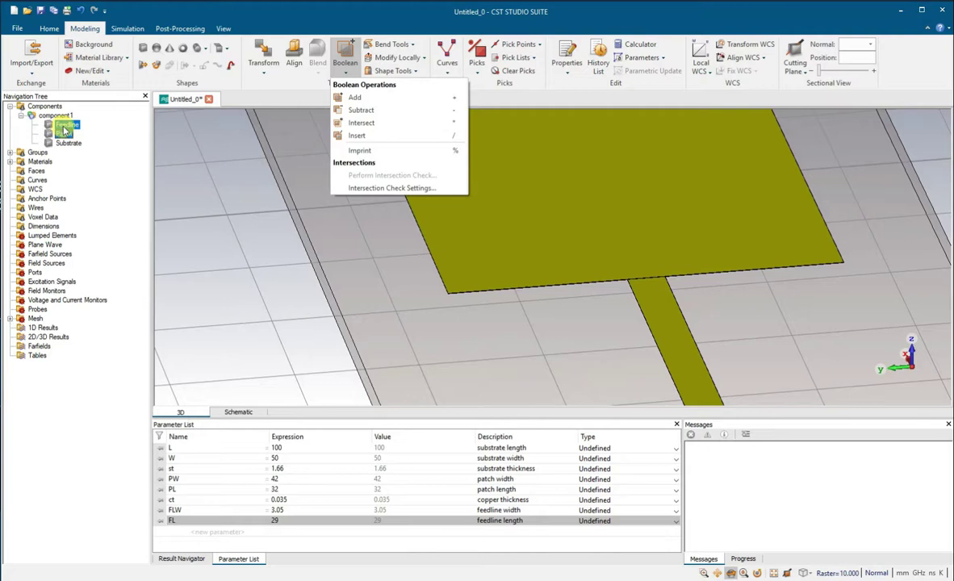
{"action": "left_click", "coordinate": [360, 100]}
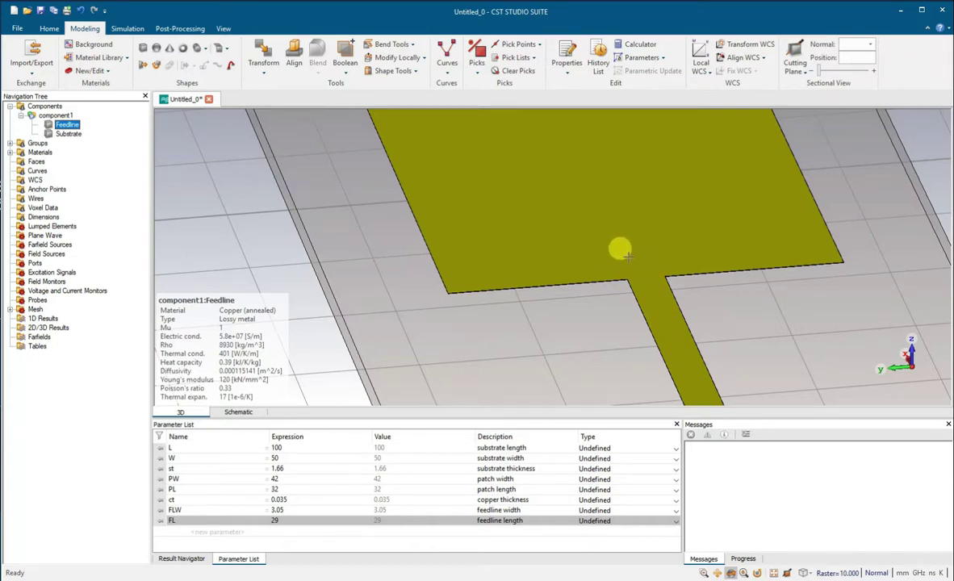
Show the whole component and examine the merged patch and feedline from their junction to the substrate's edge
{"action": "left_click", "coordinate": [62, 125]}
{"action": "left_click", "coordinate": [49, 118]}
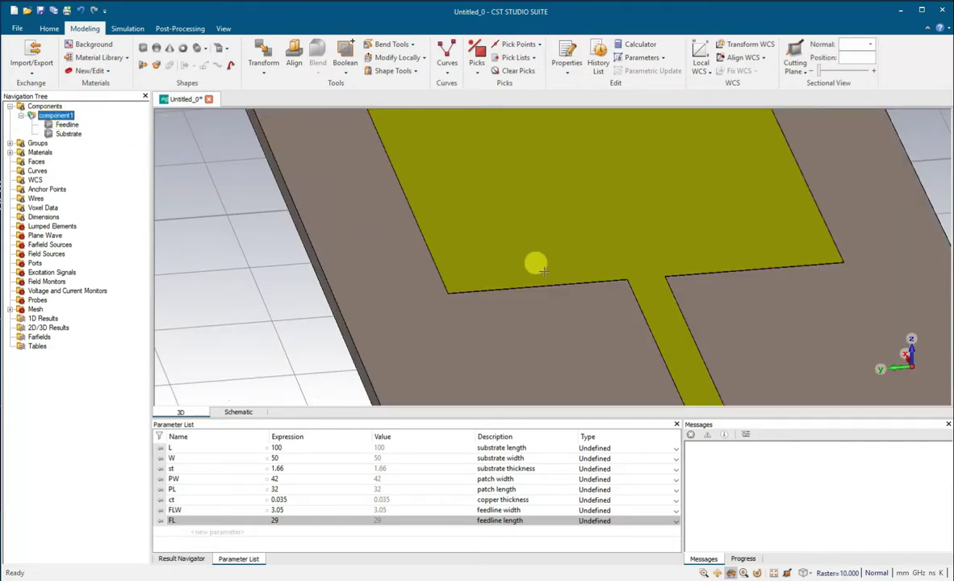
{"action": "scroll", "coordinate": [690, 324], "scroll_direction": "down", "scroll_amount": 5}
{"action": "scroll", "coordinate": [701, 363], "scroll_direction": "up", "scroll_amount": 4}
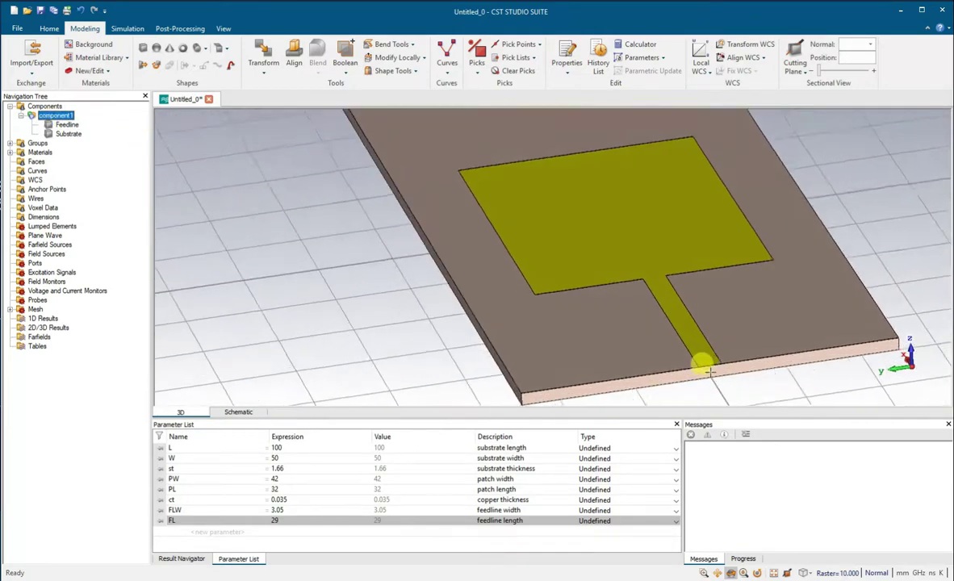
{"action": "scroll", "coordinate": [485, 354], "scroll_direction": "down", "scroll_amount": 2}
{"action": "scroll", "coordinate": [462, 324], "scroll_direction": "up", "scroll_amount": 4}
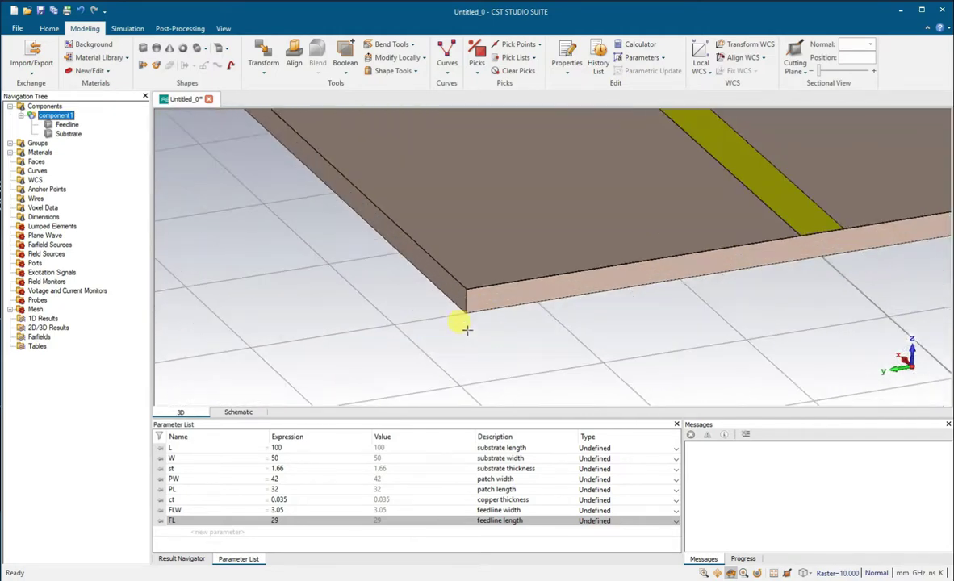
{"action": "scroll", "coordinate": [511, 311], "scroll_direction": "down", "scroll_amount": 3}
{"action": "scroll", "coordinate": [684, 290], "scroll_direction": "up", "scroll_amount": 2}
{"action": "scroll", "coordinate": [700, 282], "scroll_direction": "up", "scroll_amount": 2}
{"action": "scroll", "coordinate": [701, 282], "scroll_direction": "down", "scroll_amount": 1}
{"action": "left_click_drag", "start_coordinate": [701, 282], "coordinate": [693, 286]}
{"action": "scroll", "coordinate": [691, 284], "scroll_direction": "up", "scroll_amount": 5}
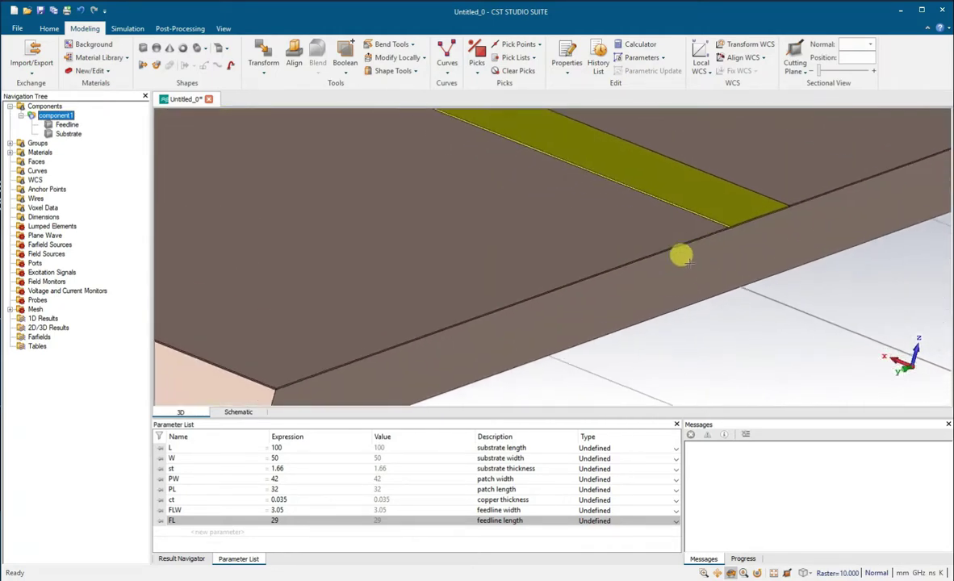
{"action": "scroll", "coordinate": [739, 211], "scroll_direction": "up", "scroll_amount": 4}
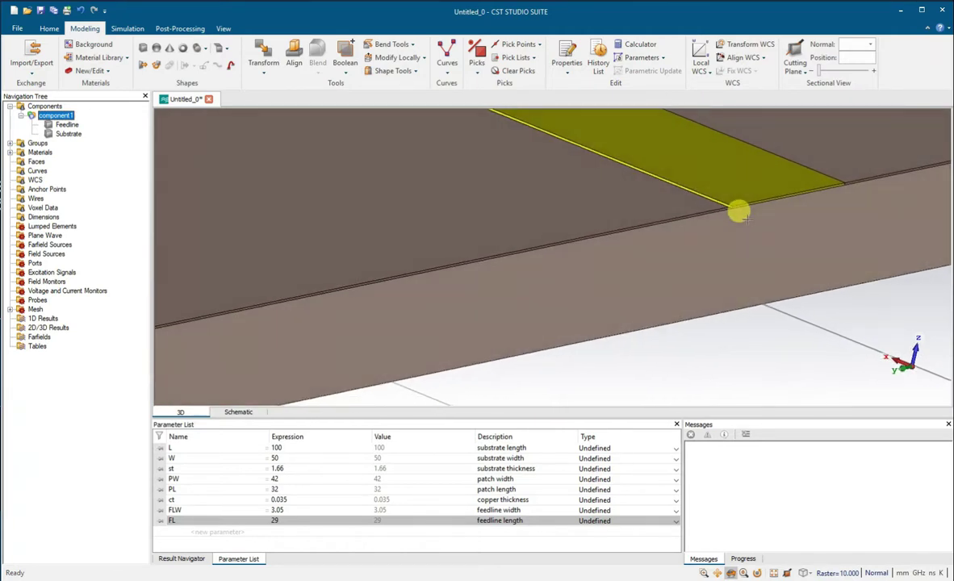
{"action": "left_click_drag", "start_coordinate": [724, 203], "coordinate": [492, 310]}
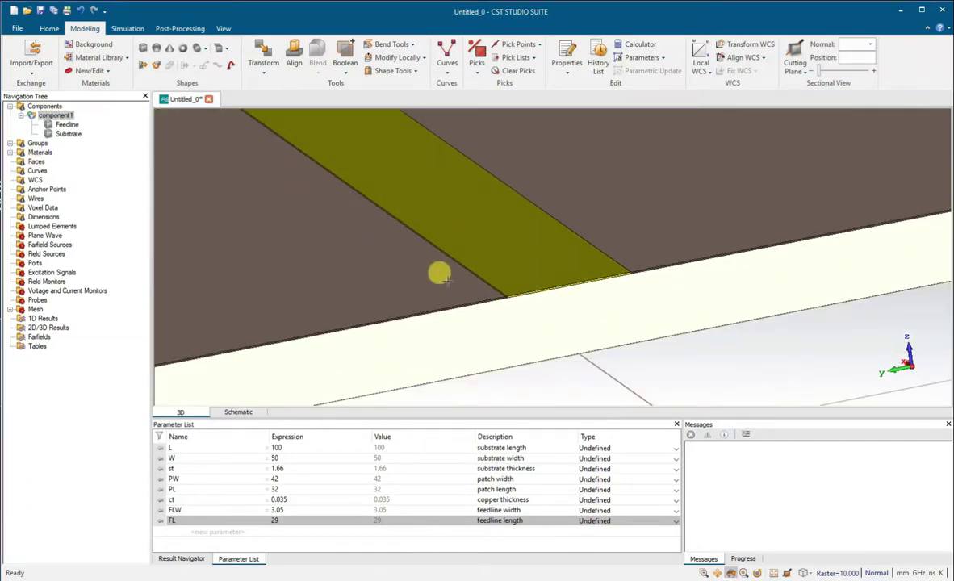
{"action": "scroll", "coordinate": [443, 271], "scroll_direction": "down", "scroll_amount": 5}
{"action": "scroll", "coordinate": [448, 262], "scroll_direction": "down", "scroll_amount": 5}
{"action": "scroll", "coordinate": [451, 266], "scroll_direction": "up", "scroll_amount": 8}
{"action": "left_click", "coordinate": [731, 575]}
{"action": "mouse_move", "coordinate": [502, 318]}
{"action": "left_mouse_down"}
{"action": "mouse_move", "coordinate": [533, 335]}
{"action": "mouse_move", "coordinate": [532, 324]}
{"action": "mouse_move", "coordinate": [141, 78]}
{"action": "left_mouse_up"}
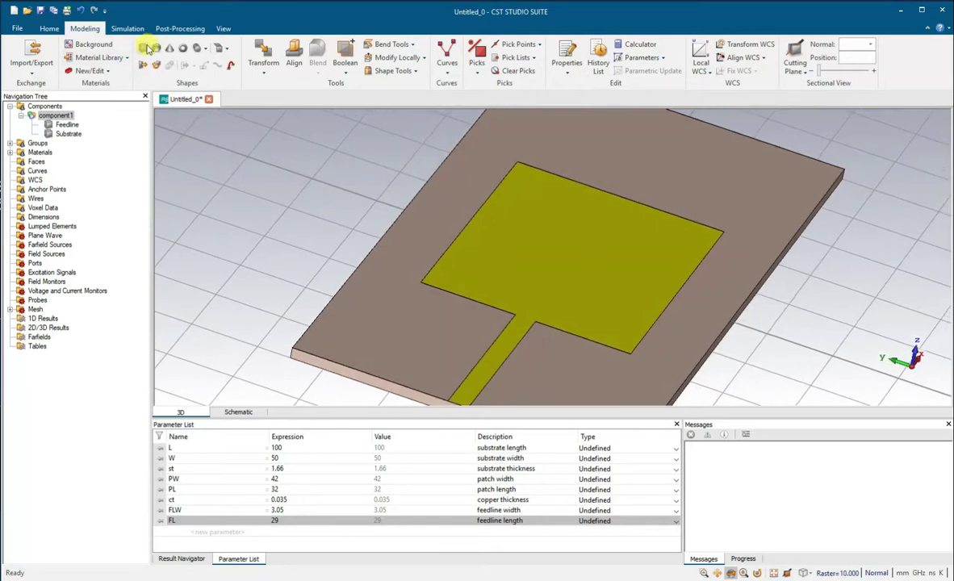
Draw a brick over the patch area about 21 mm by 8 mm and 1 mm high
{"action": "left_click", "coordinate": [144, 49]}
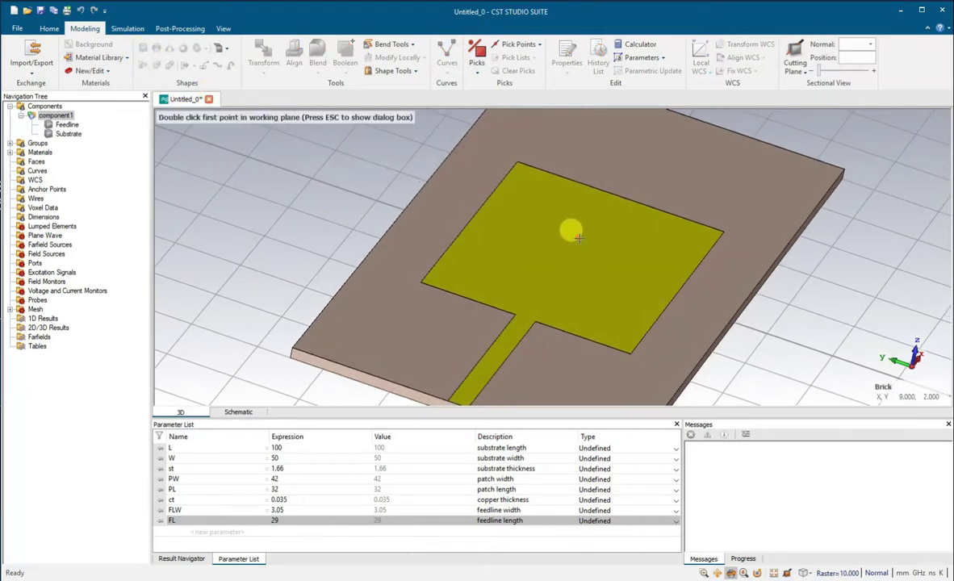
{"action": "double_click", "coordinate": [582, 236]}
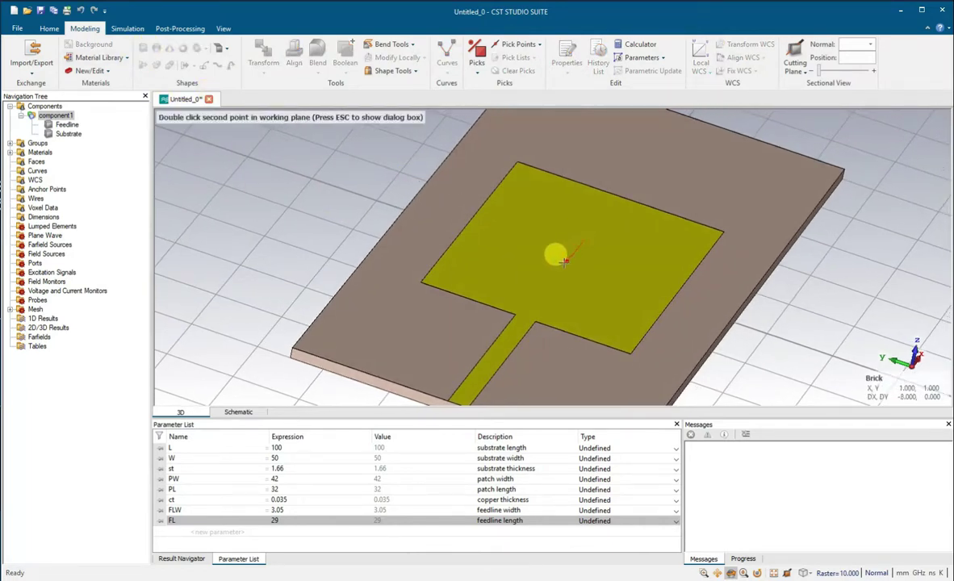
{"action": "double_click", "coordinate": [681, 193]}
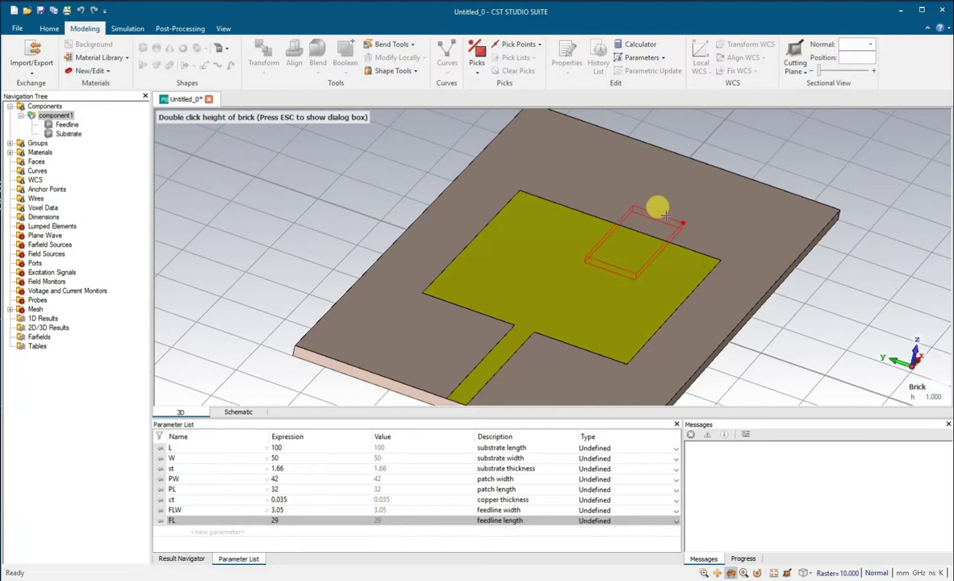
{"action": "double_click", "coordinate": [662, 213]}
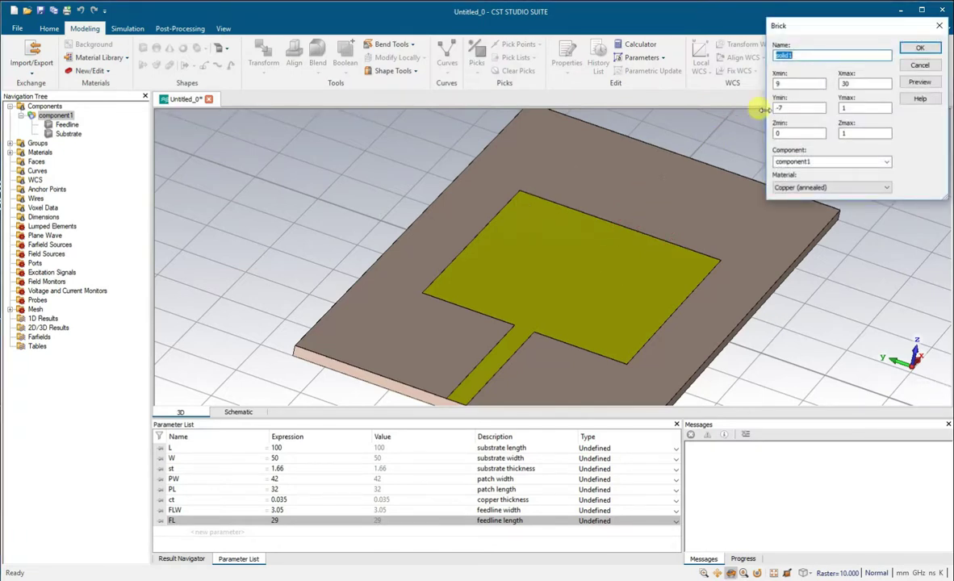
Name the new brick Ground and clear its drawn X, Y and Z limits
{"action": "key", "text": "Caps_Lock"}
{"action": "type", "text": "Ground"}
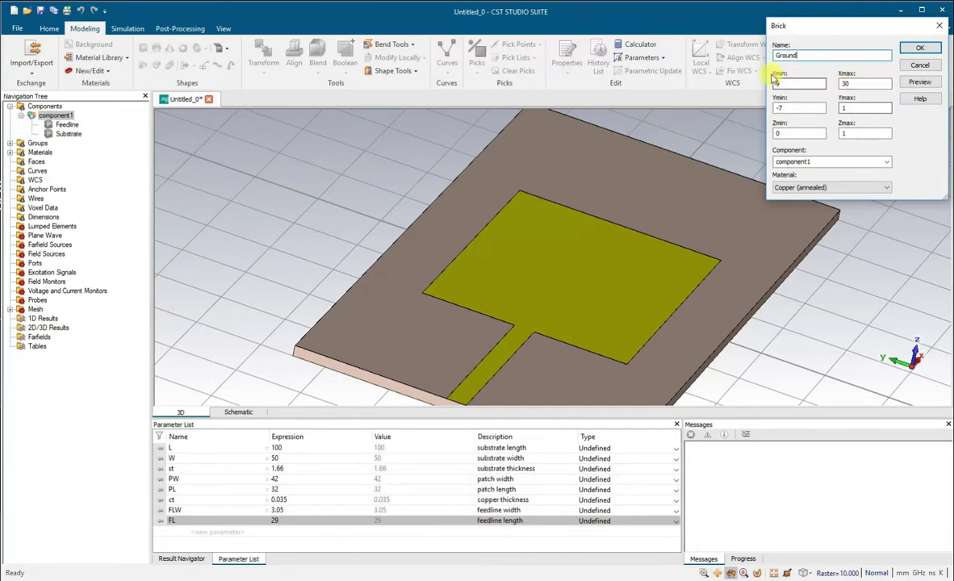
{"action": "left_click", "coordinate": [790, 81]}
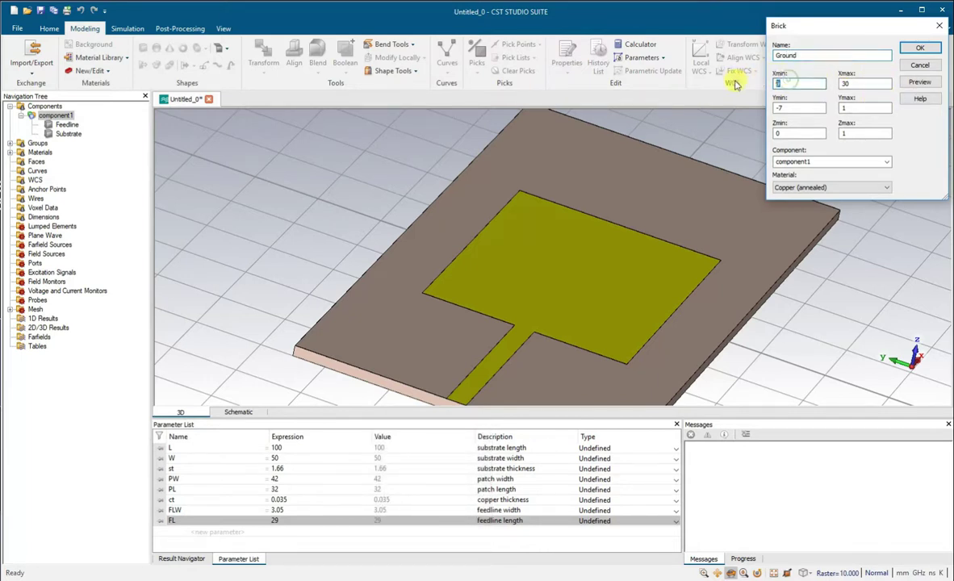
{"action": "left_click", "coordinate": [858, 84]}
{"action": "key", "text": "BackSpace"}
{"action": "left_click", "coordinate": [857, 107]}
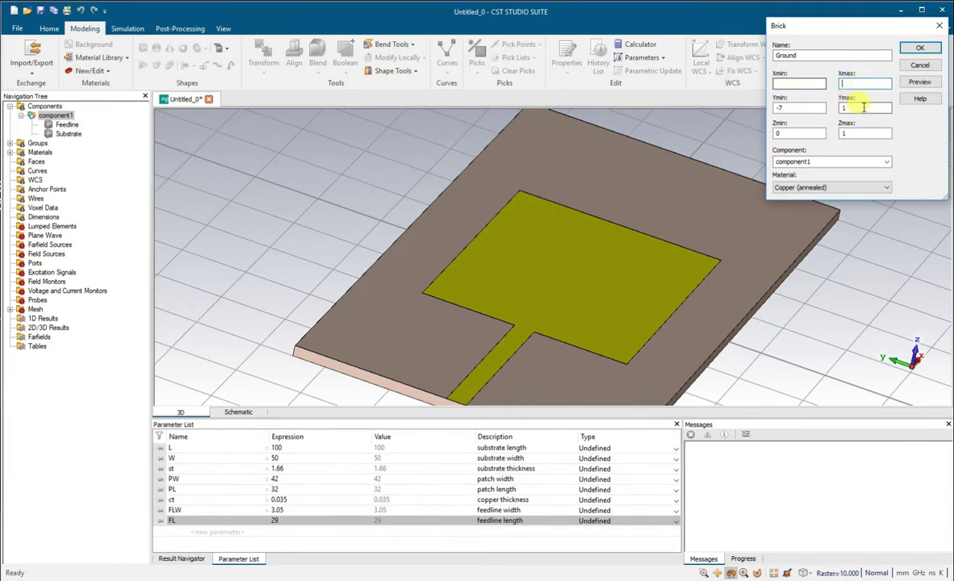
{"action": "key", "text": "BackSpace"}
{"action": "left_click", "coordinate": [795, 108]}
{"action": "key", "text": "BackSpace"}
{"action": "left_click", "coordinate": [855, 134]}
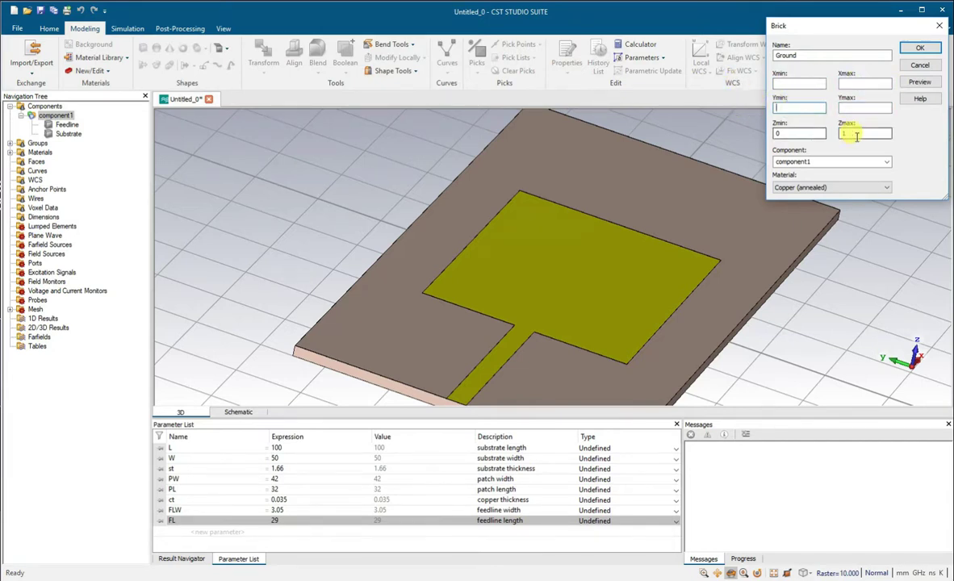
{"action": "key", "text": "BackSpace"}
{"action": "left_click", "coordinate": [795, 134]}
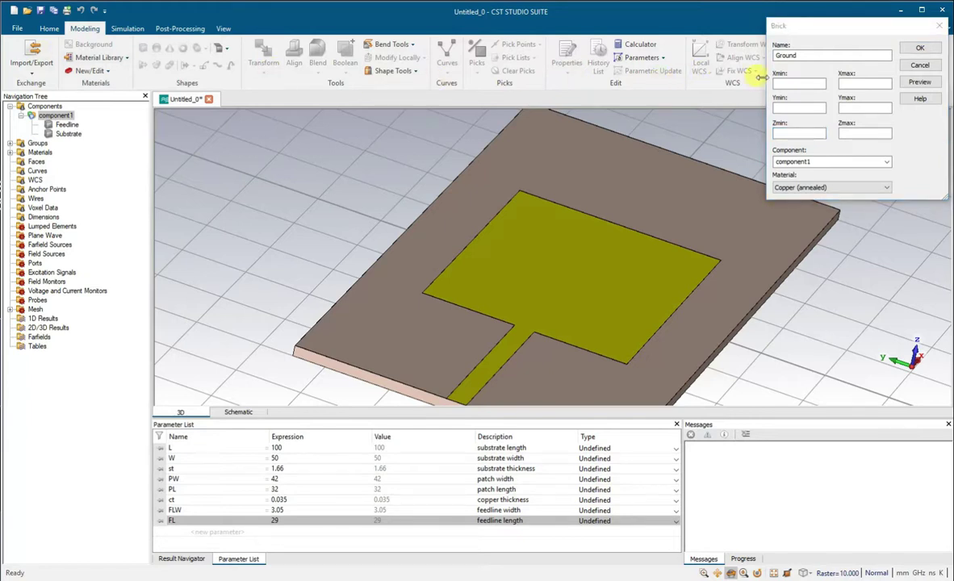
Set the Ground brick's X limits to -W/2 and W/2, its Y limits to -L/2 and L/2, and its material to FR-4 (lossy)
{"action": "left_click", "coordinate": [780, 84]}
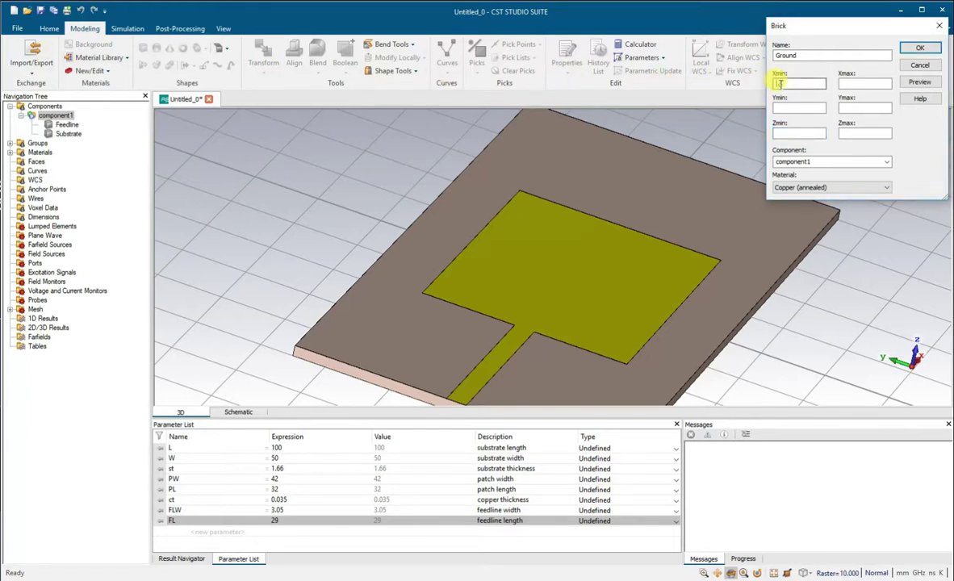
{"action": "key", "text": "Caps_Lock"}
{"action": "type", "text": "-W/2"}
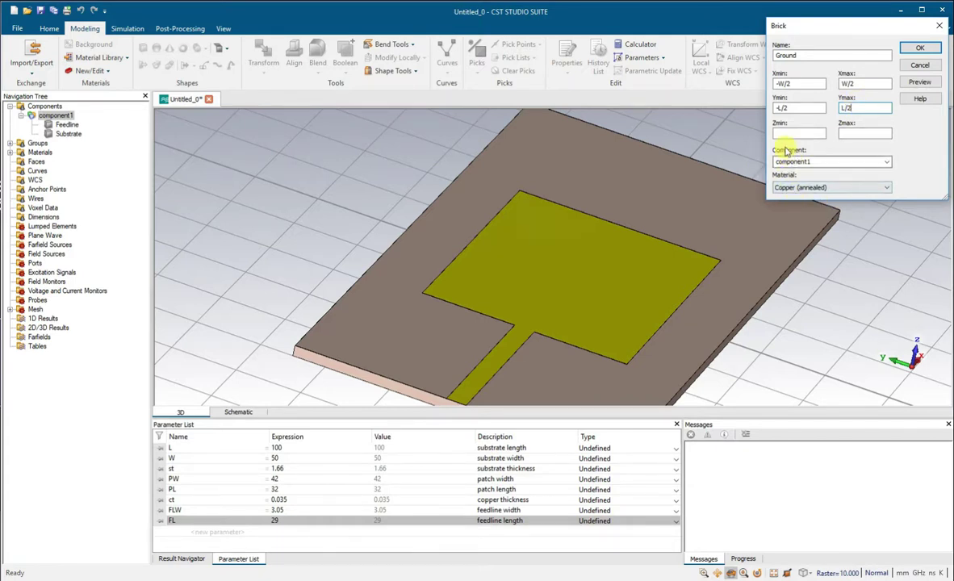
{"action": "left_click", "coordinate": [887, 188]}
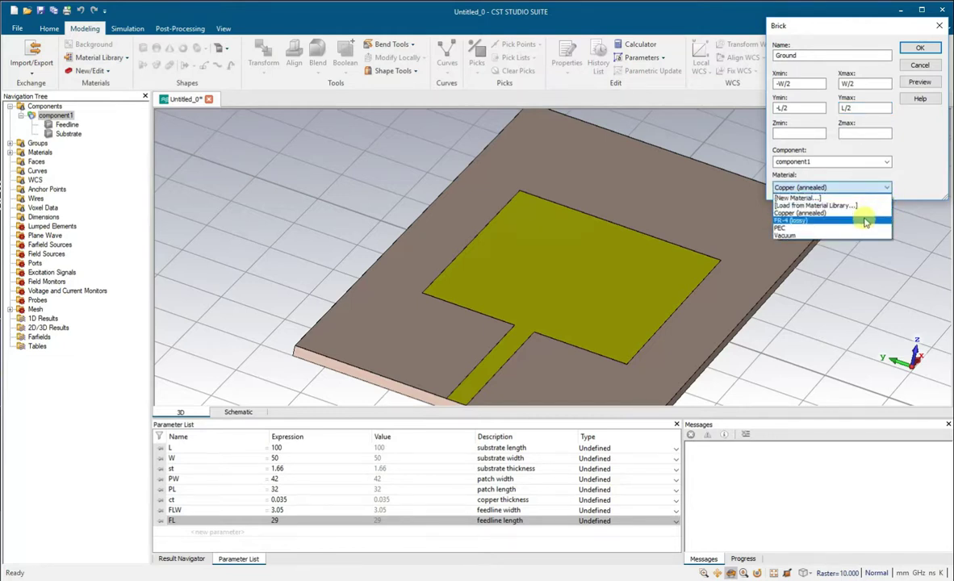
{"action": "left_click", "coordinate": [855, 221]}
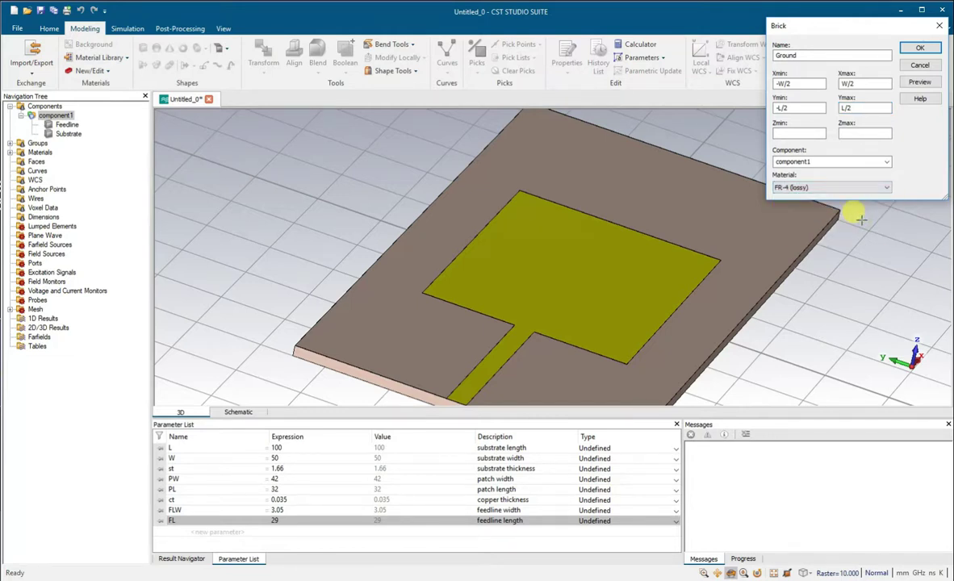
Create the Ground brick with X from -L/2 to L/2, Y from -W/2 to W/2, and Z from 0 to -ct
{"action": "left_click", "coordinate": [823, 135]}
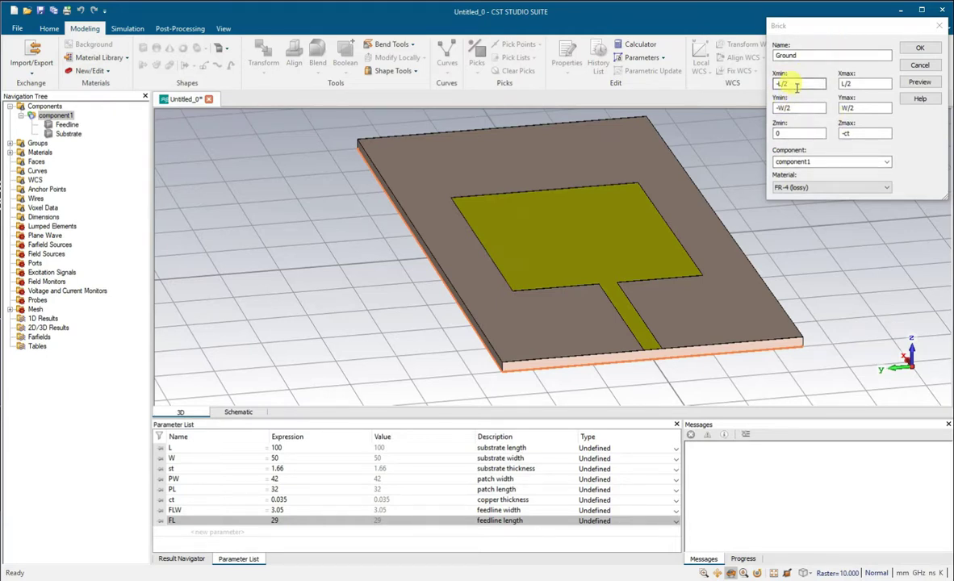
{"action": "left_click", "coordinate": [752, 144]}
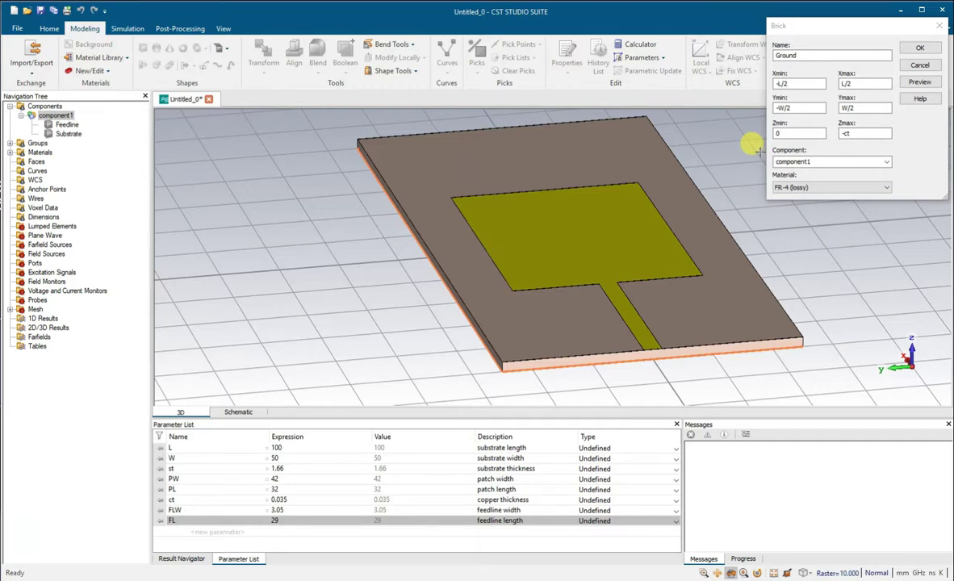
{"action": "left_click_drag", "start_coordinate": [751, 224], "coordinate": [747, 230]}
{"action": "scroll", "coordinate": [747, 230], "scroll_direction": "down", "scroll_amount": 5}
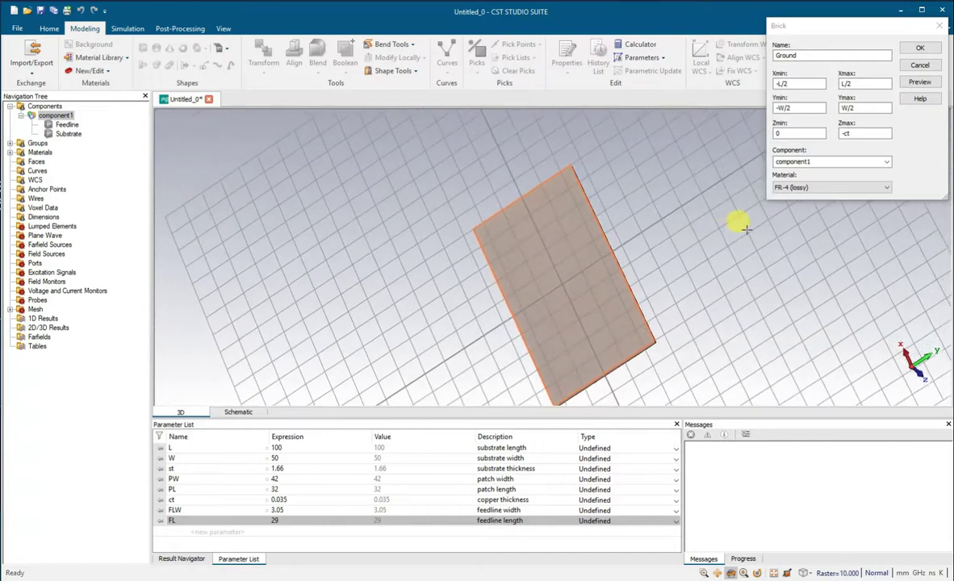
{"action": "scroll", "coordinate": [747, 229], "scroll_direction": "up", "scroll_amount": 3}
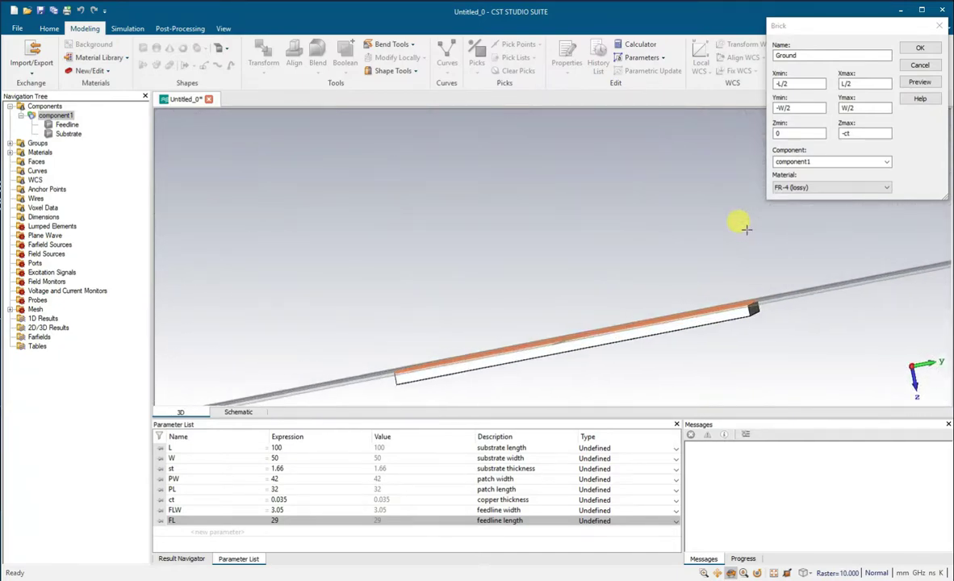
{"action": "left_click_drag", "start_coordinate": [751, 288], "coordinate": [787, 284]}
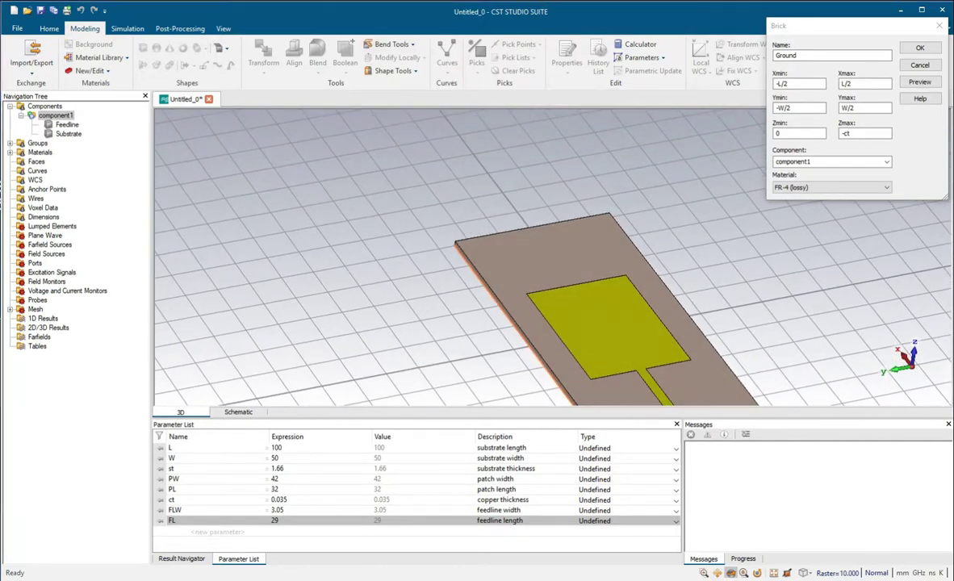
{"action": "left_click", "coordinate": [921, 50]}
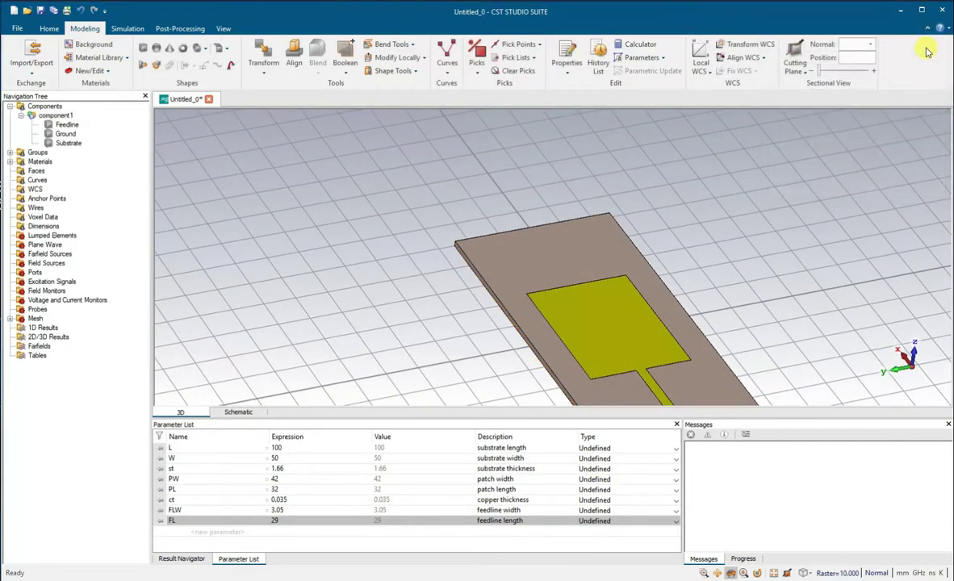
Examine the ground layer at the substrate's lower corner and check its specified thickness on the PowerPoint dimension slide
{"action": "scroll", "coordinate": [625, 282], "scroll_direction": "down", "scroll_amount": 3}
{"action": "scroll", "coordinate": [603, 320], "scroll_direction": "up", "scroll_amount": 6}
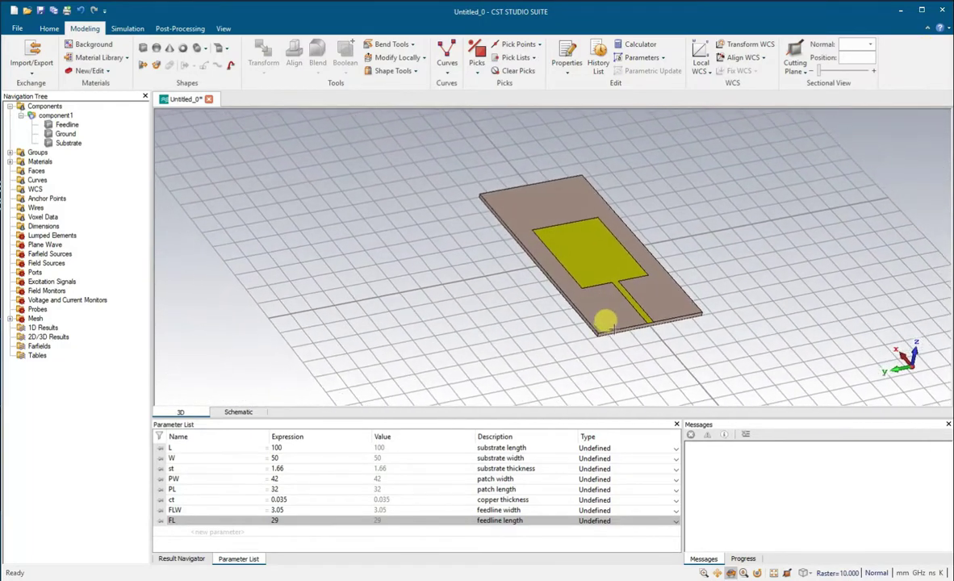
{"action": "left_click_drag", "start_coordinate": [595, 333], "coordinate": [624, 244]}
{"action": "scroll", "coordinate": [624, 244], "scroll_direction": "up", "scroll_amount": 3}
{"action": "left_click_drag", "start_coordinate": [688, 216], "coordinate": [605, 238]}
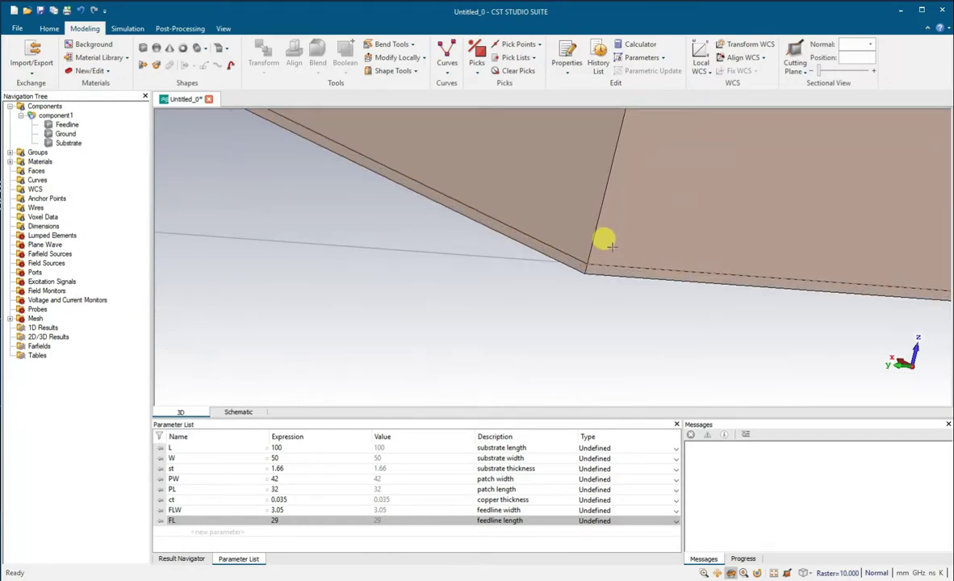
{"action": "key", "text": "alt+Tab"}
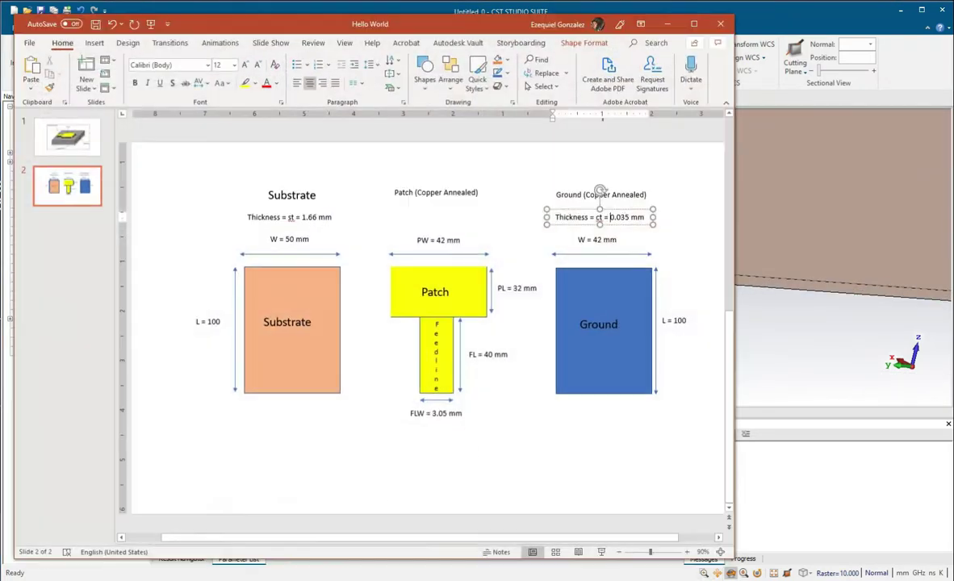
{"action": "left_click", "coordinate": [575, 218]}
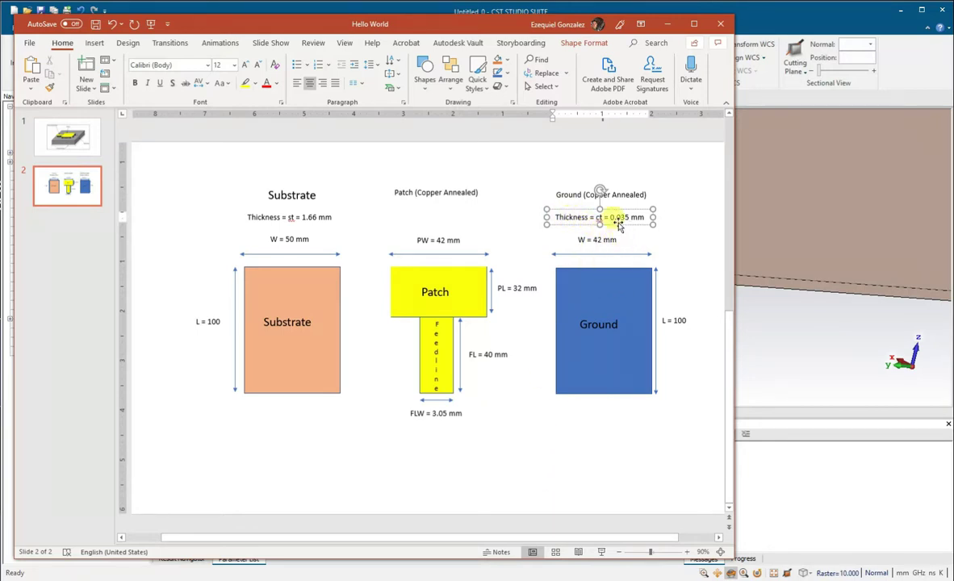
{"action": "left_click", "coordinate": [666, 23]}
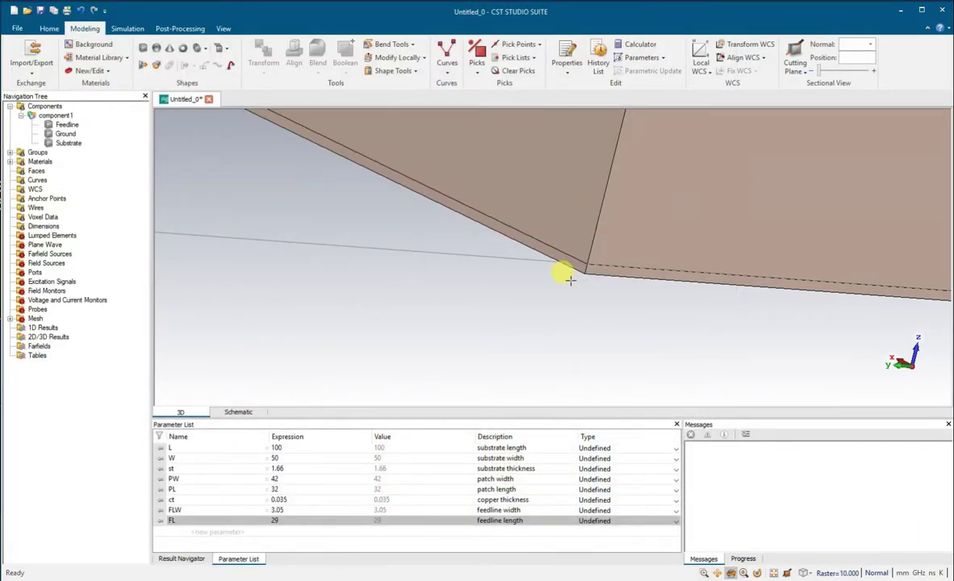
Measure the ground's thickness by picking the short vertical edge at its corner, and clear the pick
{"action": "key", "text": "s"}
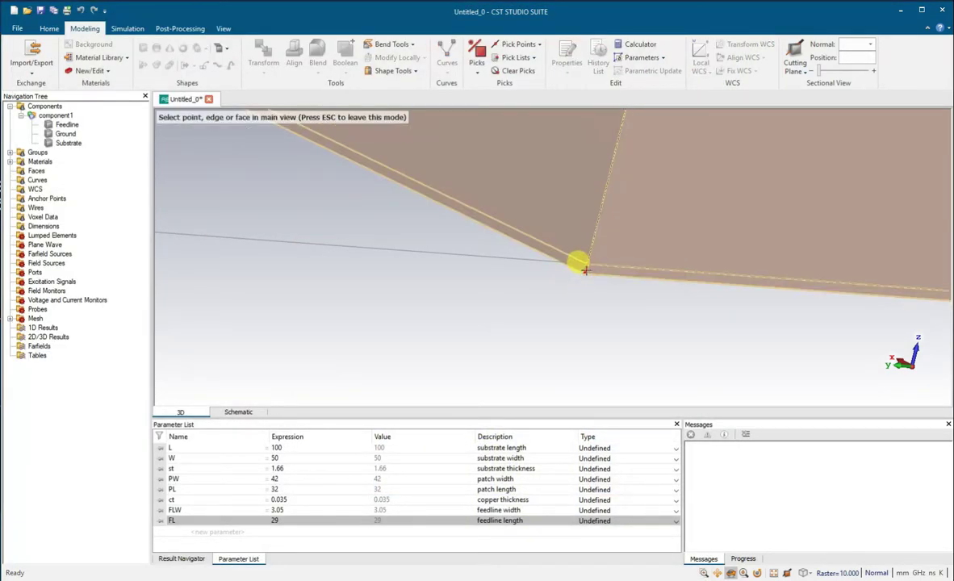
{"action": "left_click", "coordinate": [581, 267]}
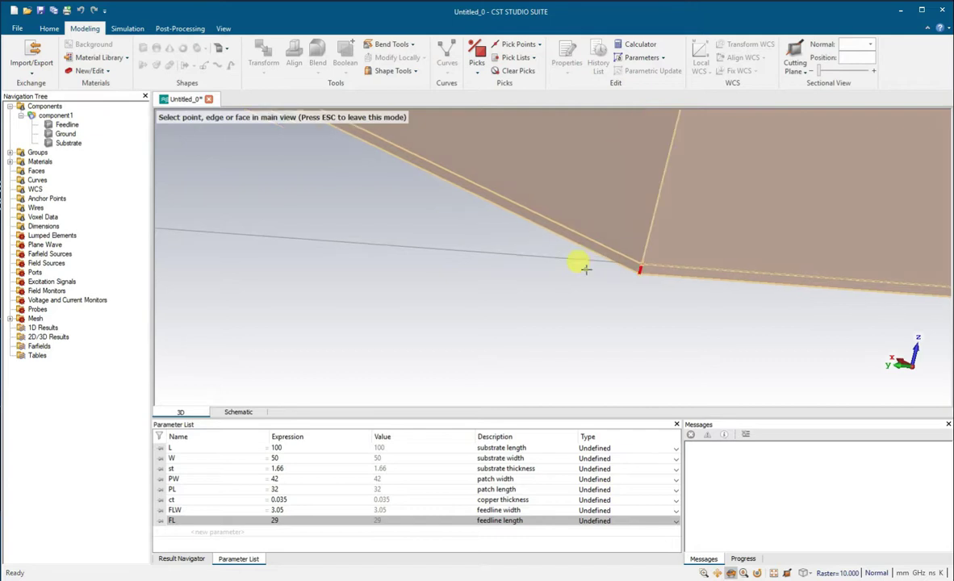
{"action": "key", "text": "Down"}
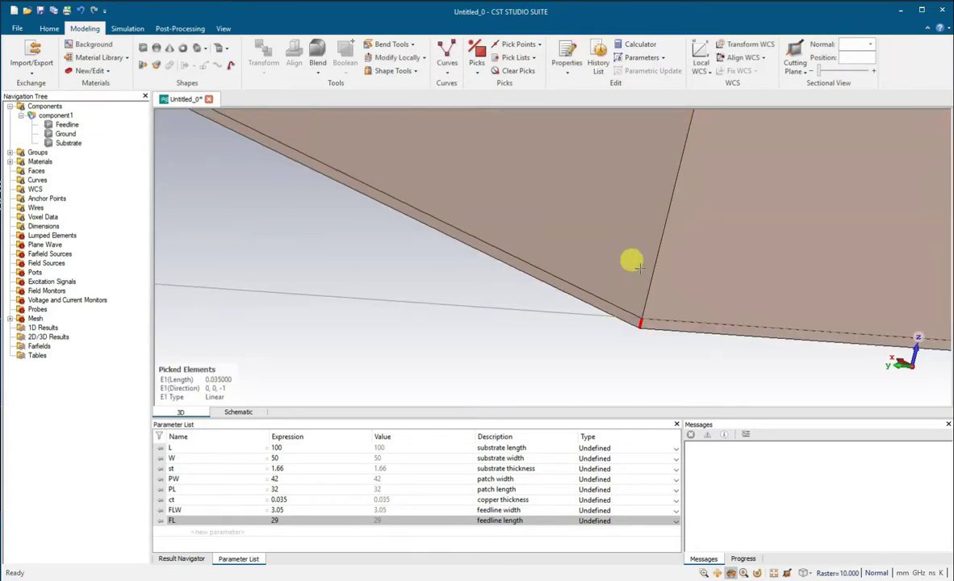
{"action": "left_click_drag", "start_coordinate": [656, 339], "coordinate": [662, 316]}
{"action": "scroll", "coordinate": [662, 315], "scroll_direction": "up", "scroll_amount": 3}
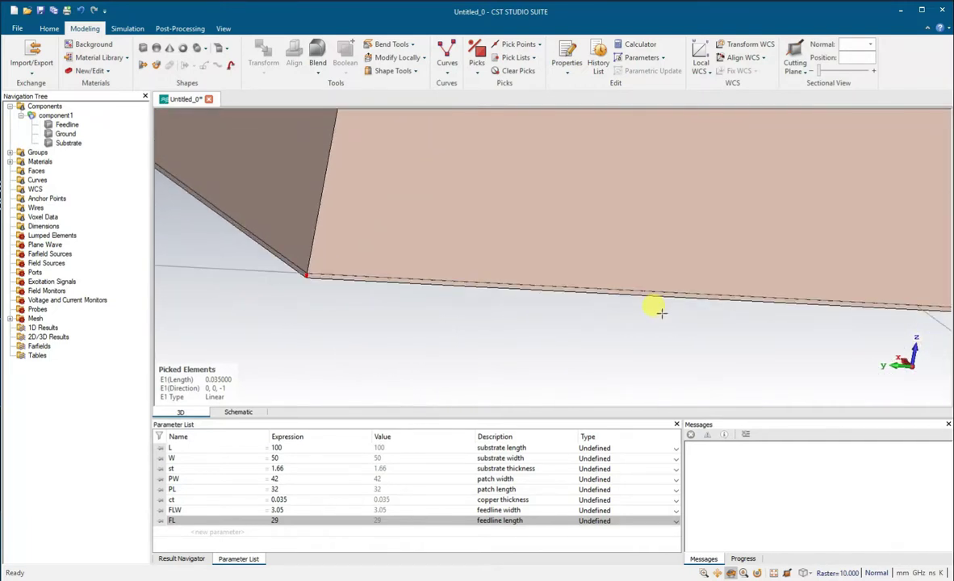
{"action": "left_click", "coordinate": [656, 315]}
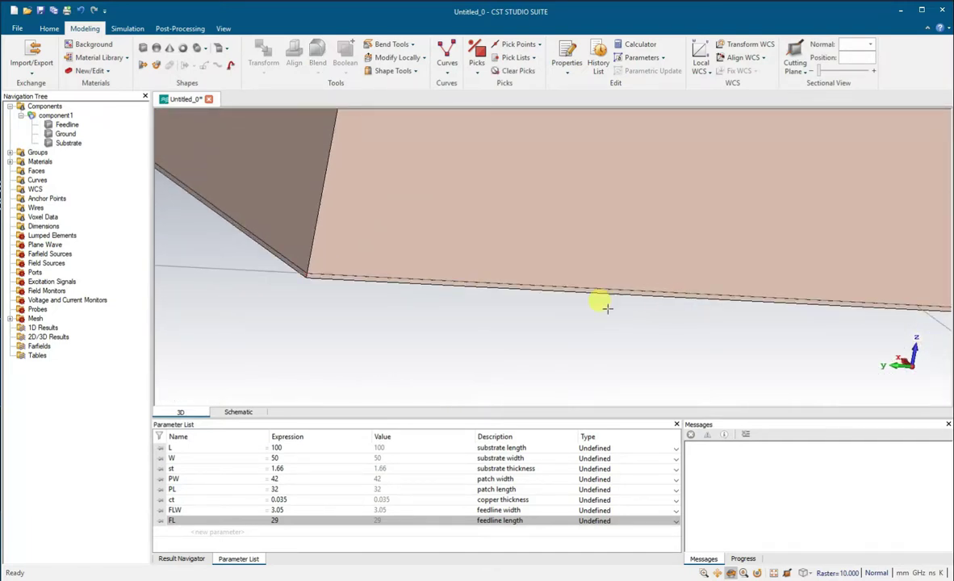
Measure the ground's width by picking its lower edge along Y, and clear the pick
{"action": "key", "text": "e"}
{"action": "left_click", "coordinate": [607, 289]}
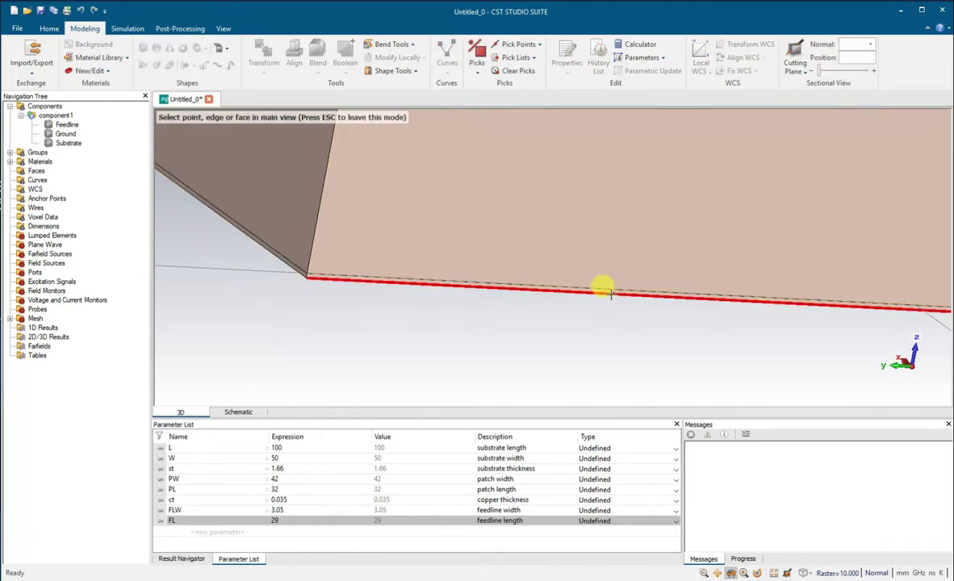
{"action": "left_click", "coordinate": [210, 374]}
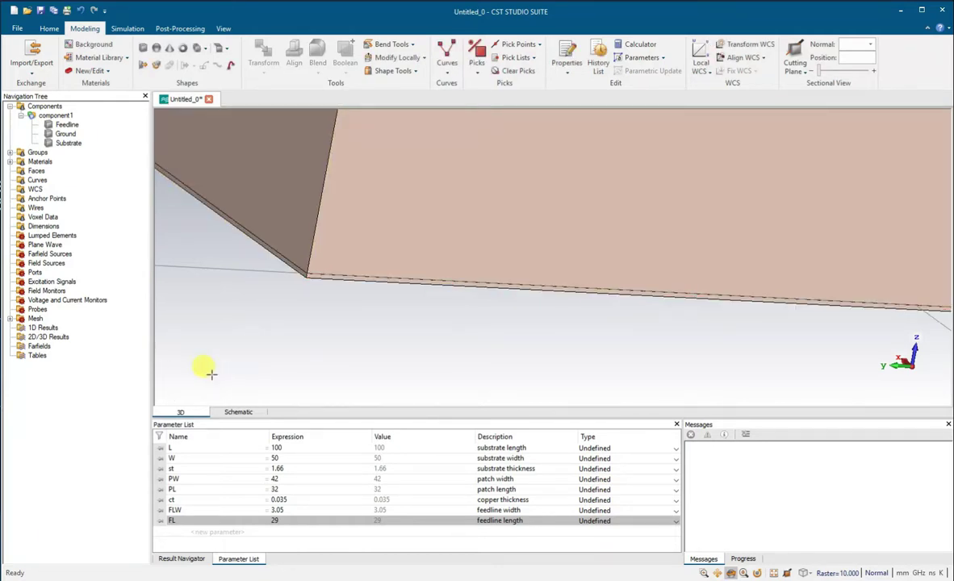
Measure the ground's length by picking its long lower edge along X, and clear the pick
{"action": "left_click_drag", "start_coordinate": [278, 282], "coordinate": [584, 294]}
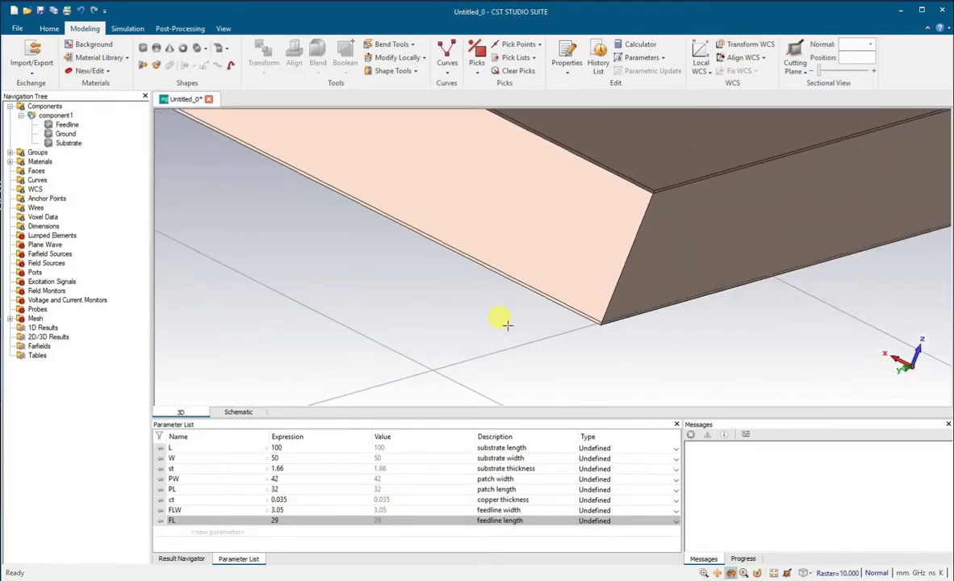
{"action": "key", "text": "s"}
{"action": "scroll", "coordinate": [526, 327], "scroll_direction": "up", "scroll_amount": 2}
{"action": "scroll", "coordinate": [646, 304], "scroll_direction": "up", "scroll_amount": 1}
{"action": "left_click", "coordinate": [637, 308]}
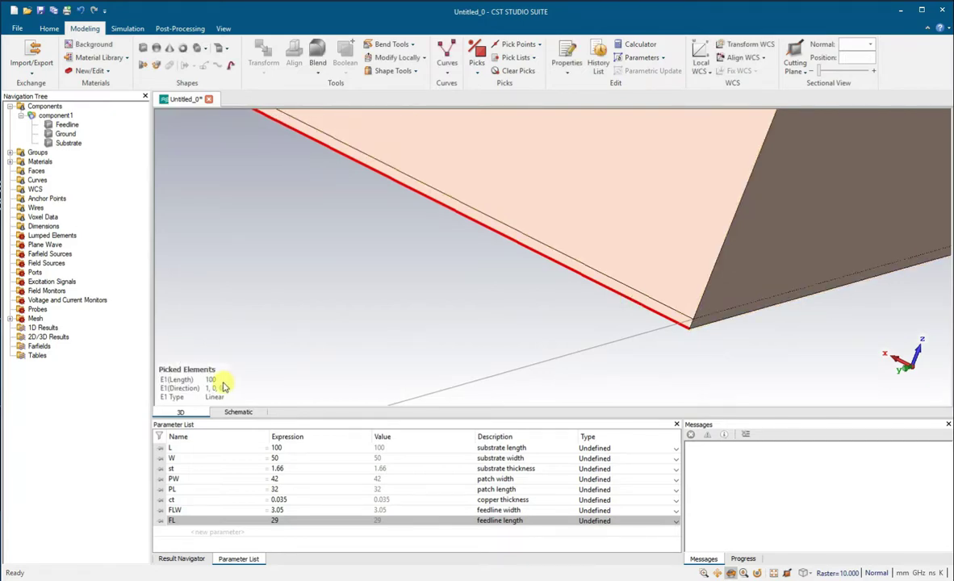
{"action": "key", "text": "d"}
{"action": "scroll", "coordinate": [518, 329], "scroll_direction": "down", "scroll_amount": 5}
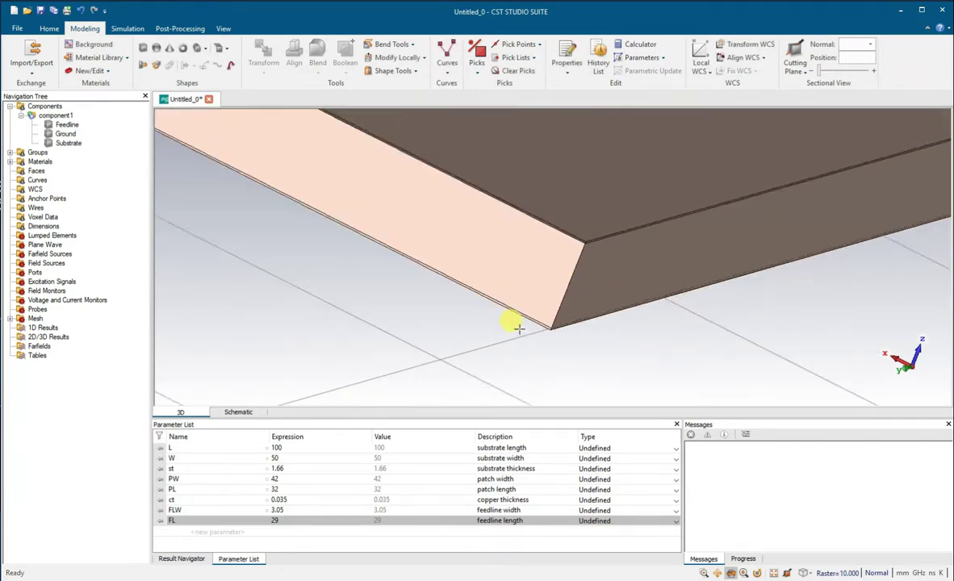
{"action": "left_click_drag", "start_coordinate": [524, 330], "coordinate": [413, 260]}
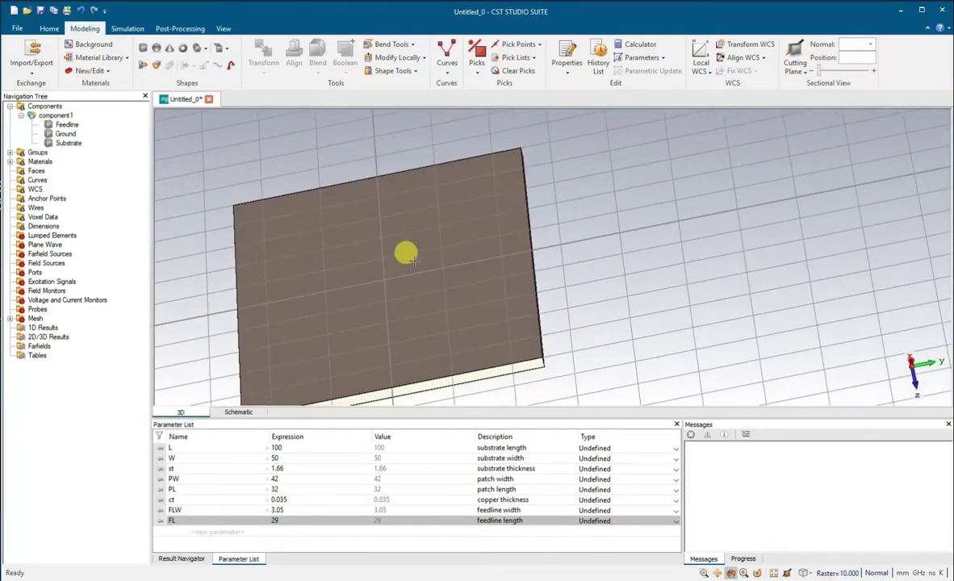
{"action": "left_click", "coordinate": [50, 116]}
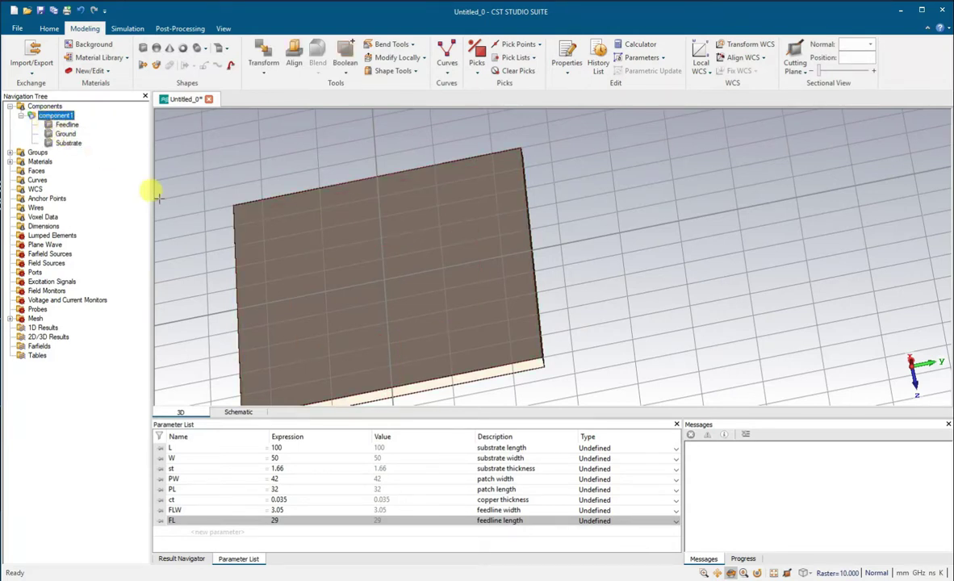
{"action": "left_click", "coordinate": [66, 135]}
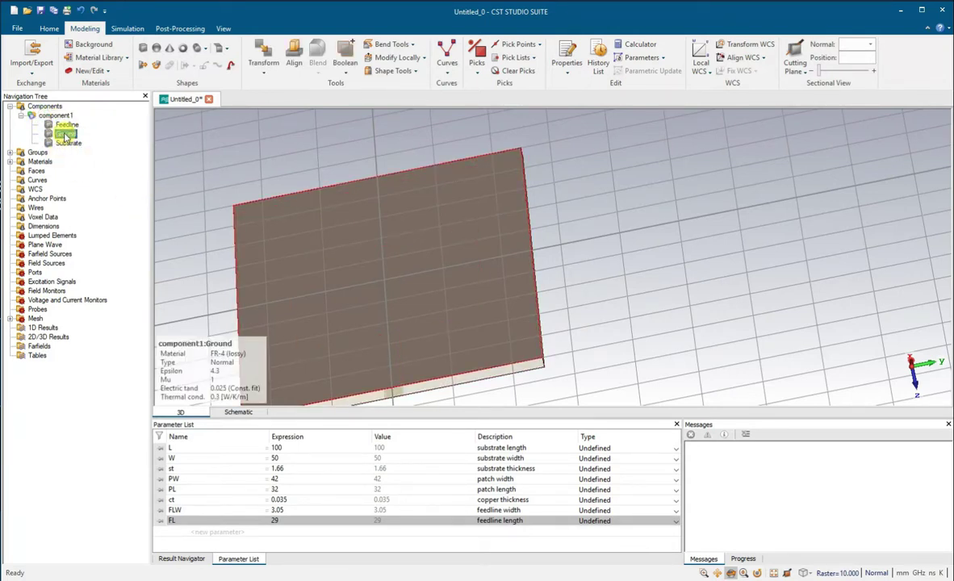
{"action": "right_click", "coordinate": [66, 136]}
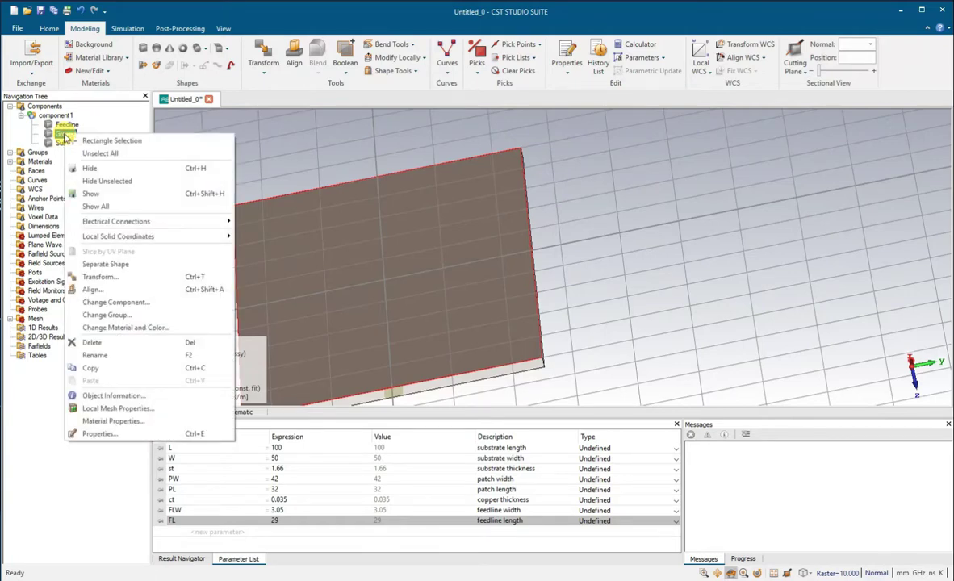
{"action": "left_click", "coordinate": [145, 327]}
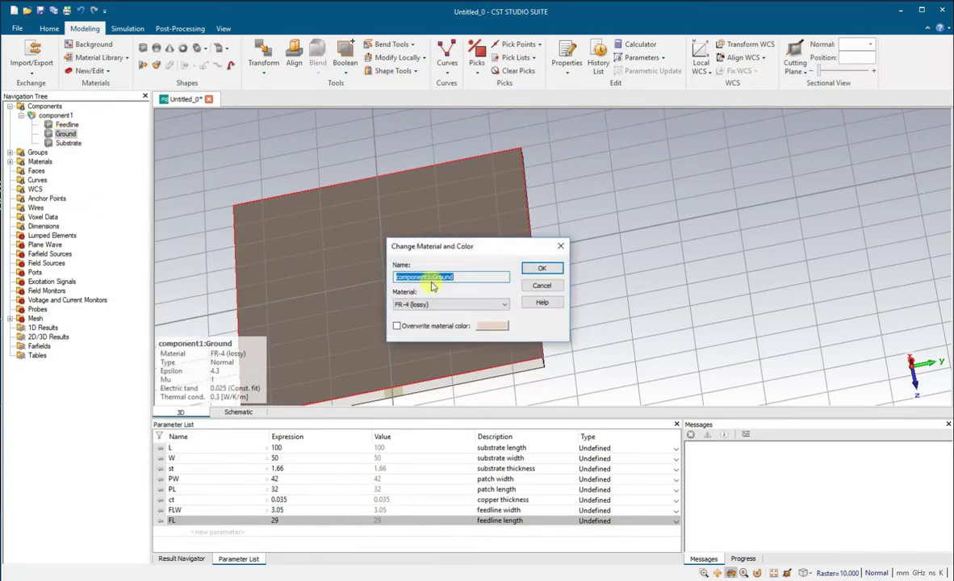
{"action": "left_click", "coordinate": [542, 285]}
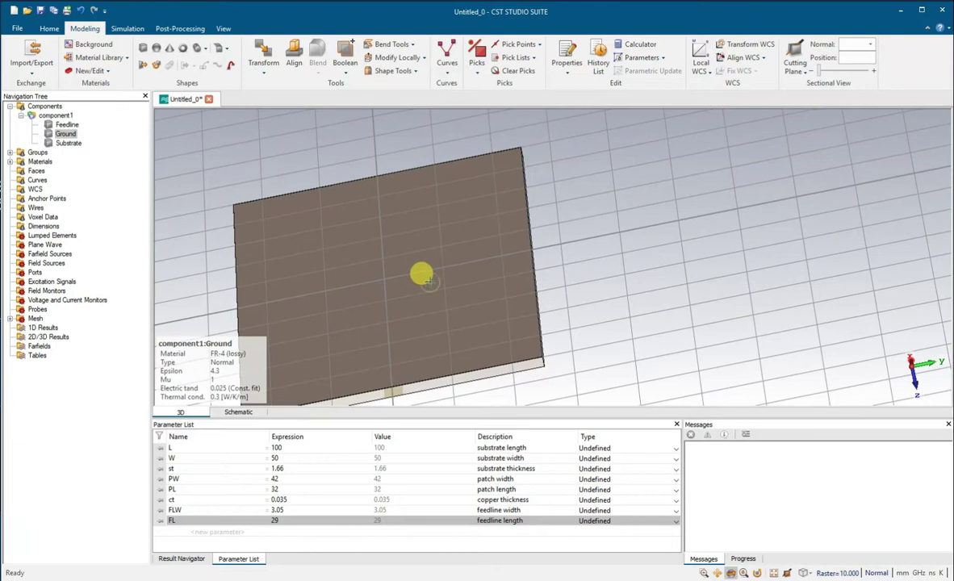
Overwrite the Ground solid's material color with dark blue, following the blue ground on the PowerPoint dimension slide
{"action": "left_click", "coordinate": [64, 134]}
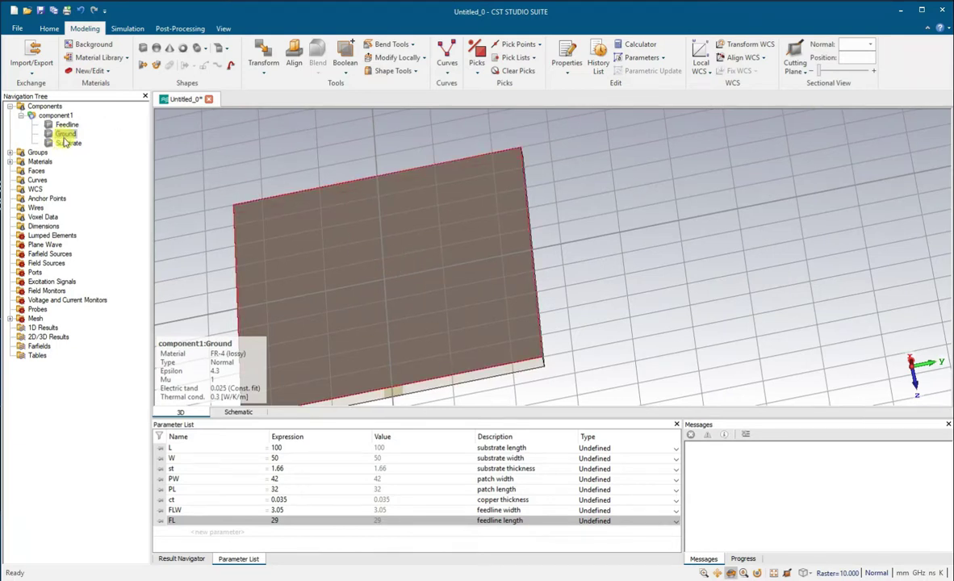
{"action": "right_click", "coordinate": [64, 135]}
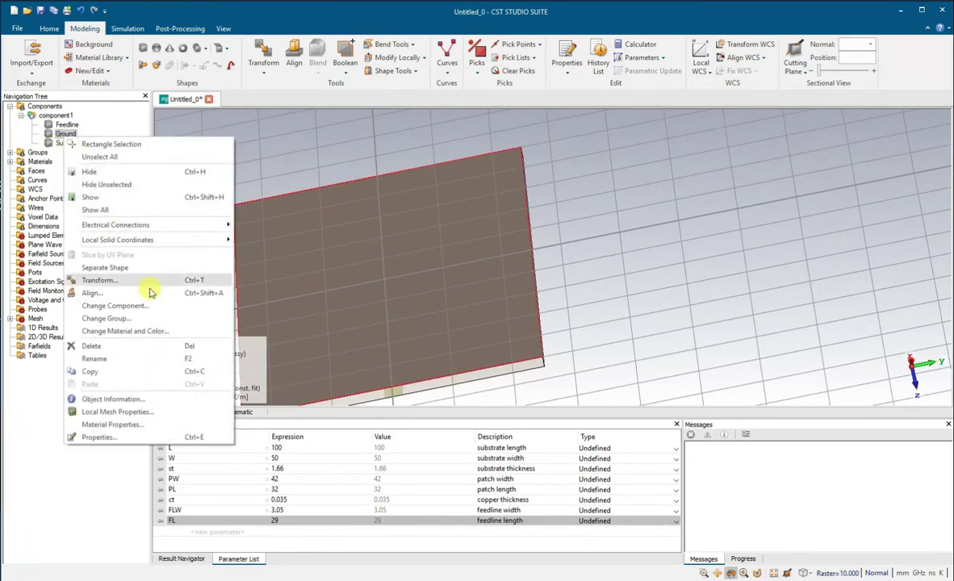
{"action": "left_click", "coordinate": [142, 332]}
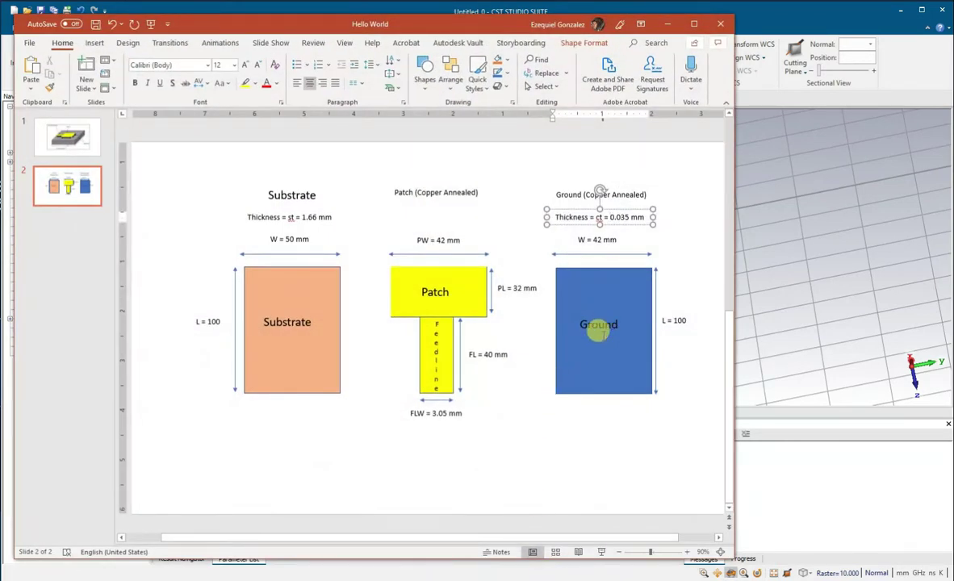
{"action": "left_click", "coordinate": [668, 25]}
{"action": "left_click", "coordinate": [492, 325]}
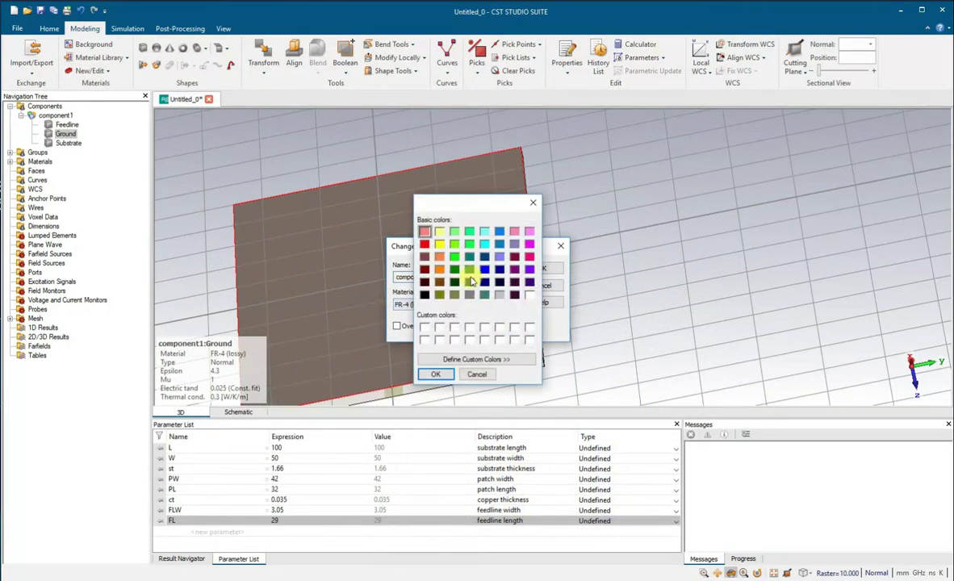
{"action": "left_click", "coordinate": [435, 374]}
{"action": "left_click", "coordinate": [552, 271]}
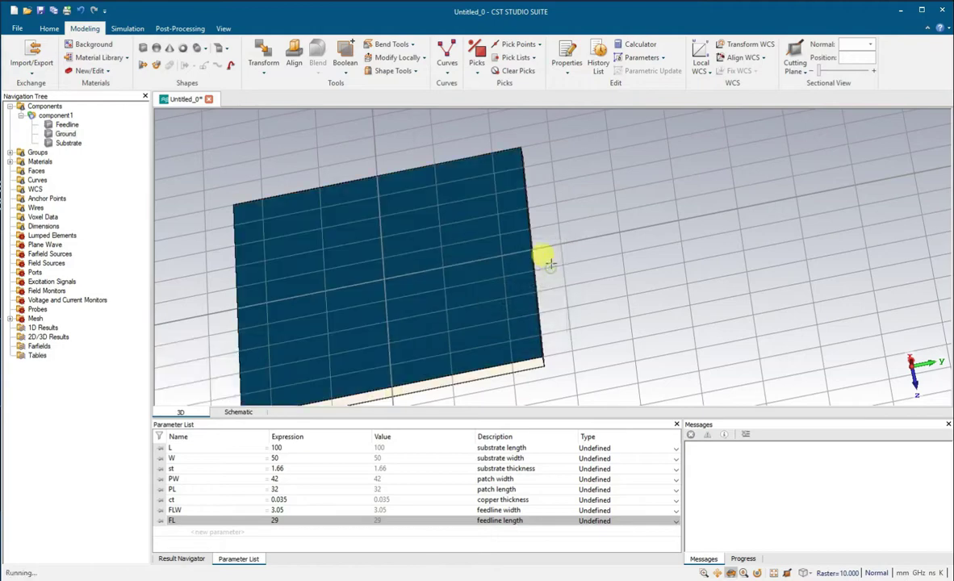
Examine the patch side of the antenna and inspect the solids of component1, including the Feedline's material
{"action": "left_click_drag", "start_coordinate": [550, 263], "coordinate": [568, 300]}
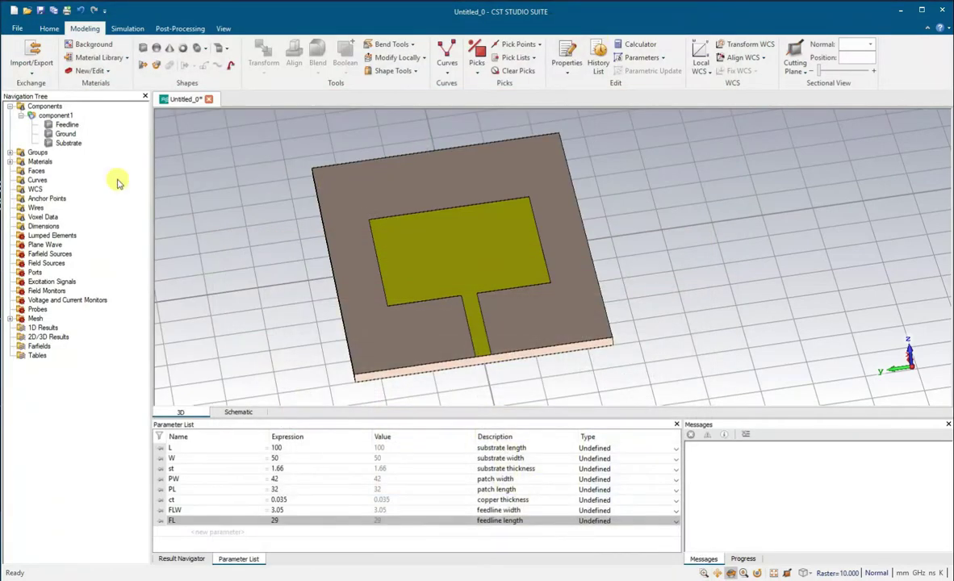
{"action": "left_click", "coordinate": [72, 144]}
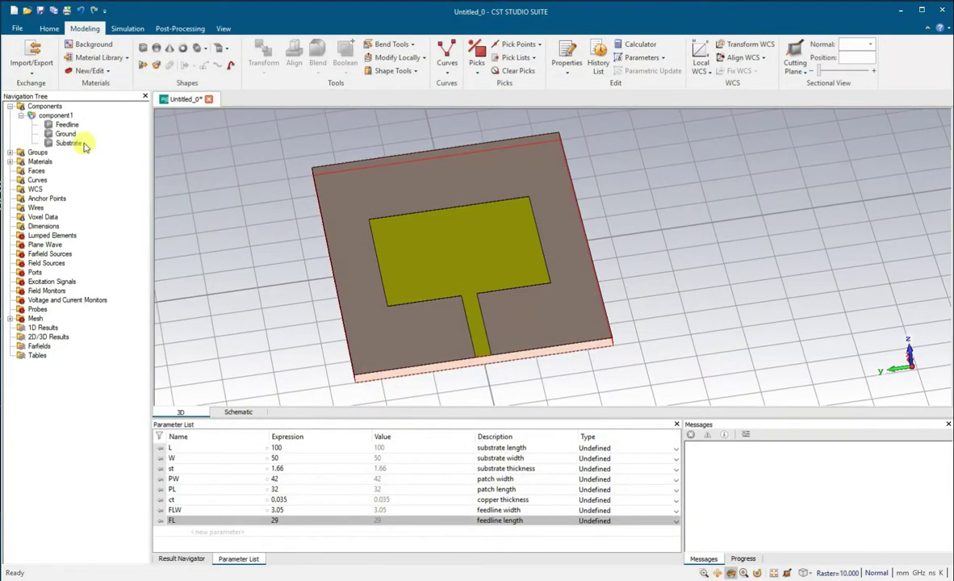
{"action": "left_click", "coordinate": [93, 155]}
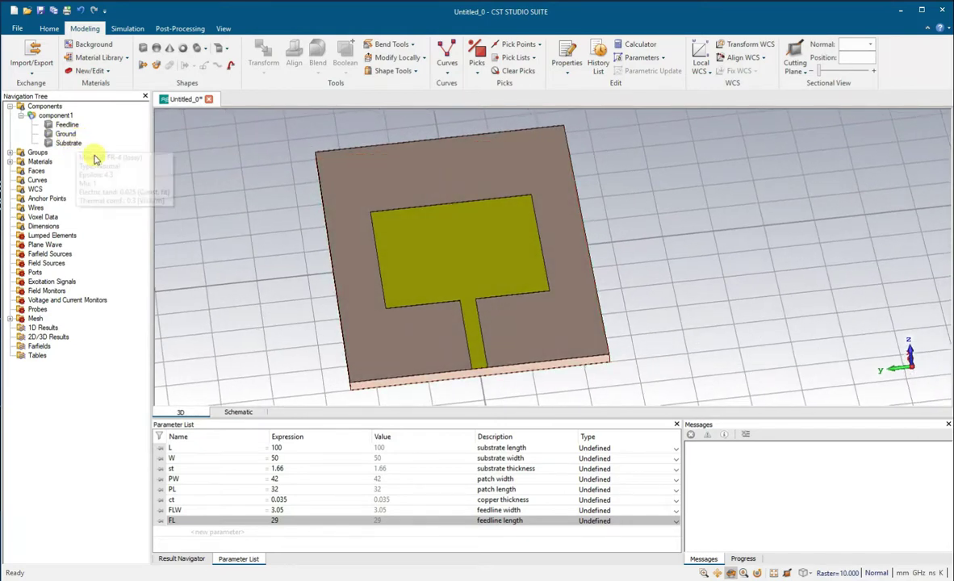
{"action": "left_click", "coordinate": [84, 135]}
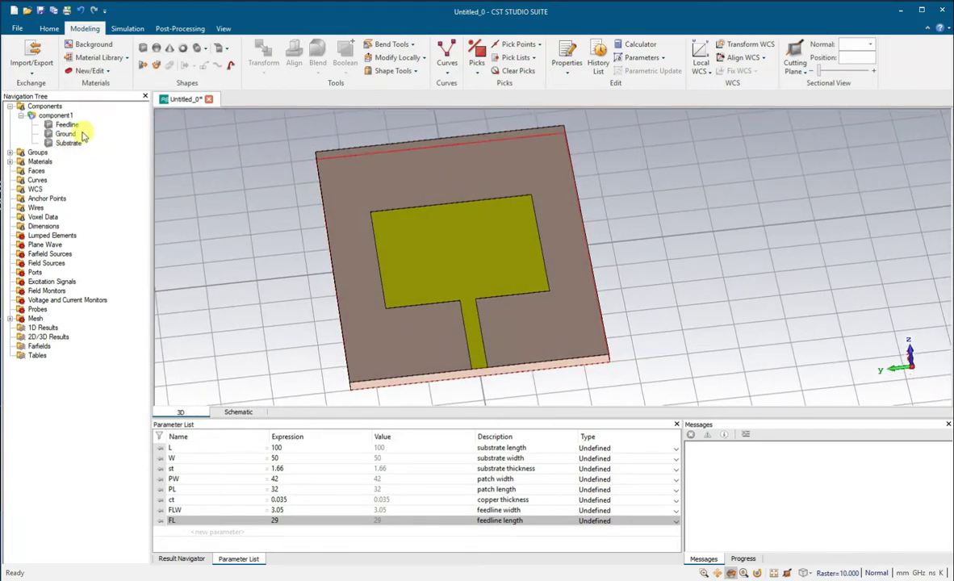
{"action": "left_click", "coordinate": [67, 126]}
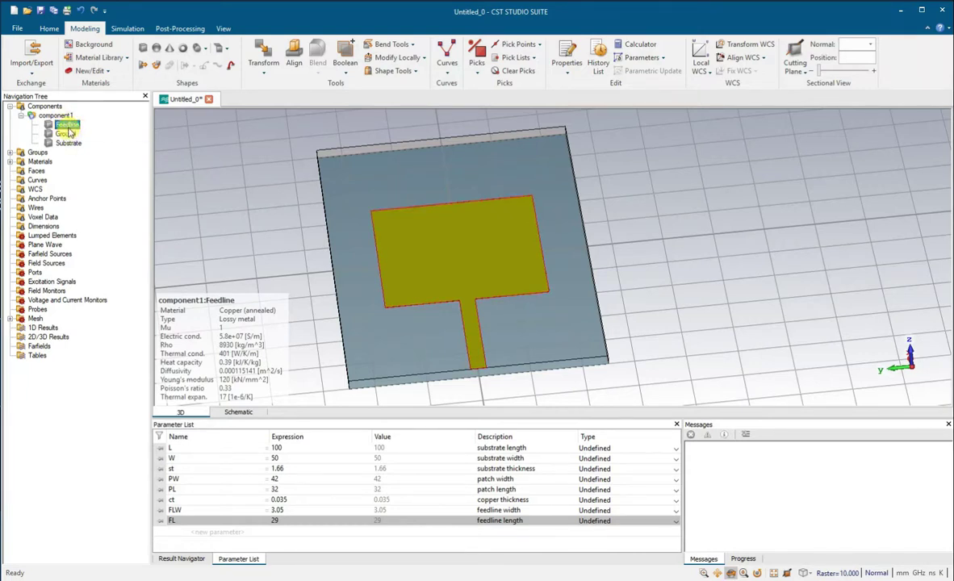
{"action": "left_click", "coordinate": [68, 125]}
{"action": "double_click", "coordinate": [71, 124]}
{"action": "left_click", "coordinate": [377, 159]}
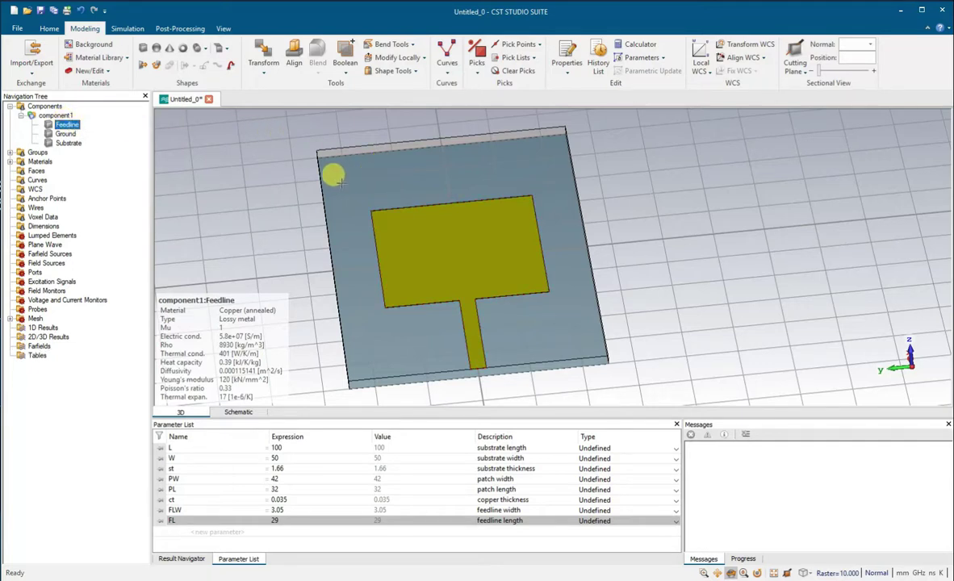
{"action": "left_click", "coordinate": [55, 116]}
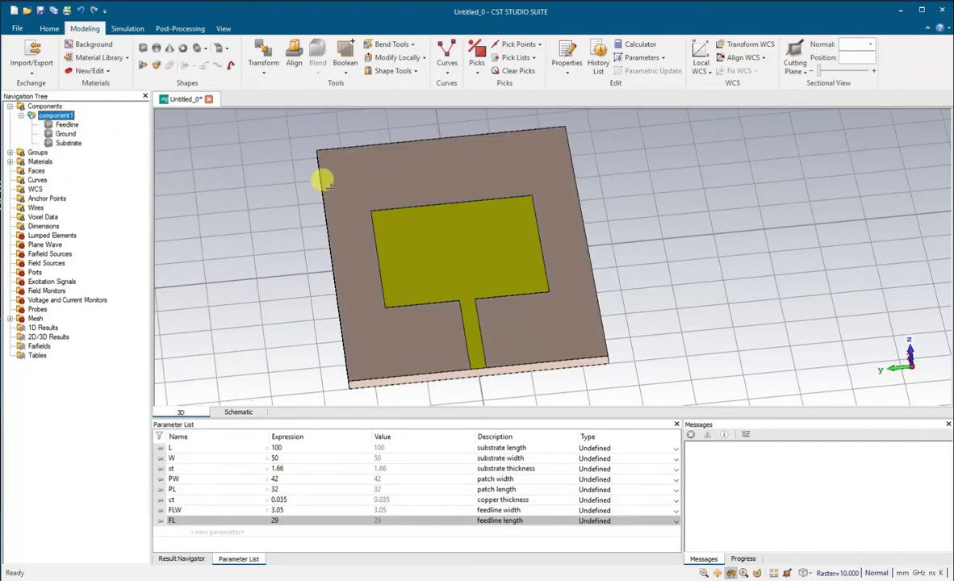
{"action": "left_click_drag", "start_coordinate": [298, 166], "coordinate": [343, 185]}
Try overwriting the Feedline solid's material color with orange, and undo the color change
{"action": "left_click", "coordinate": [67, 125]}
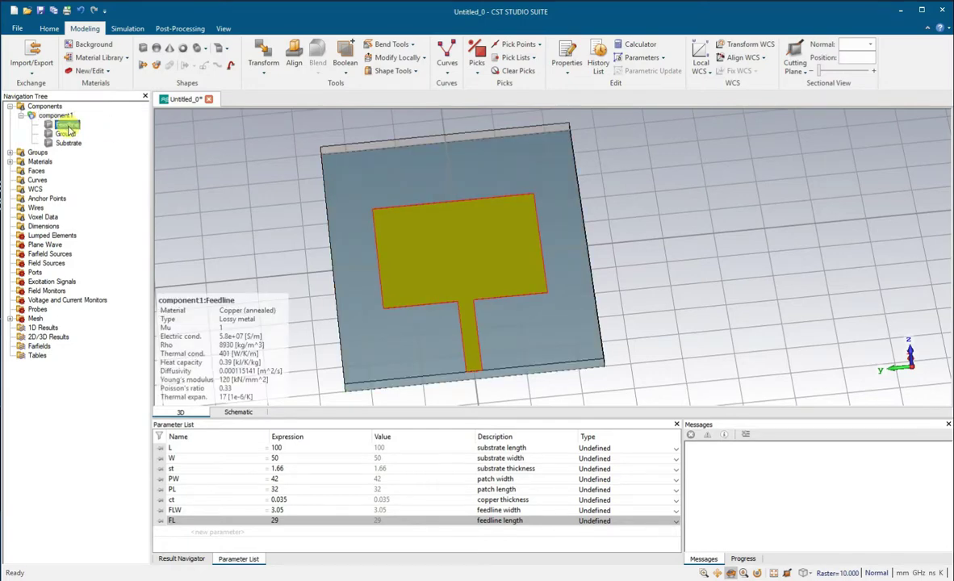
{"action": "right_click", "coordinate": [69, 127]}
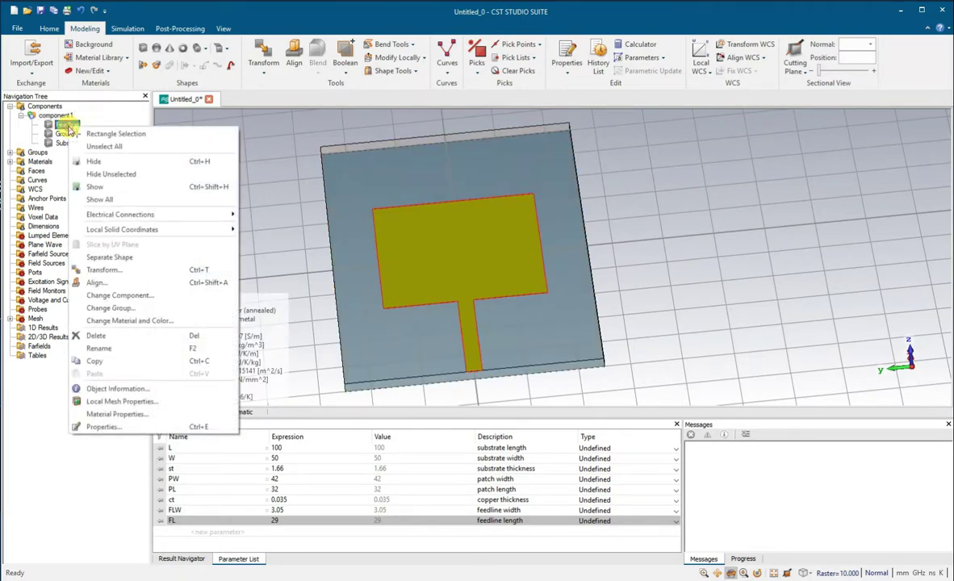
{"action": "left_click", "coordinate": [117, 321]}
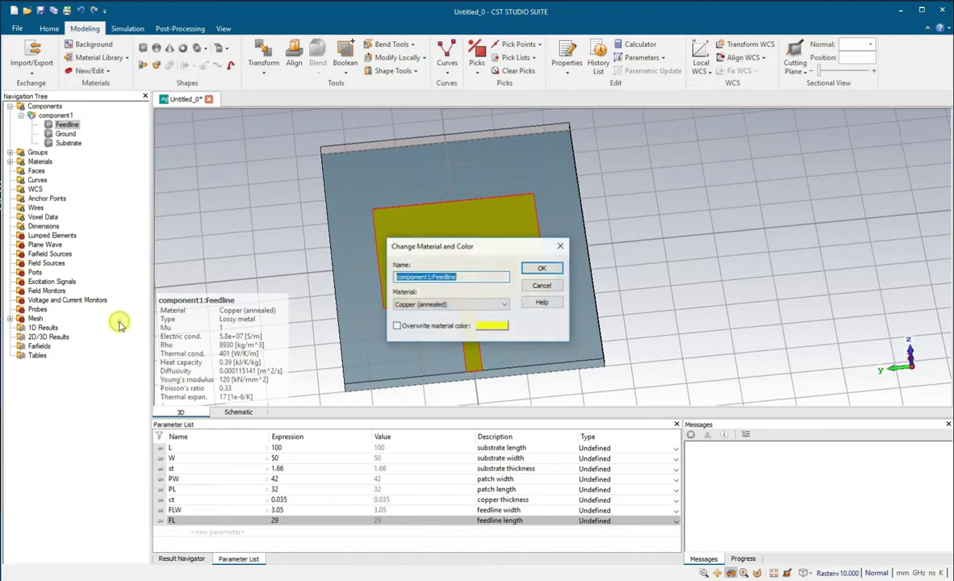
{"action": "left_click", "coordinate": [494, 326]}
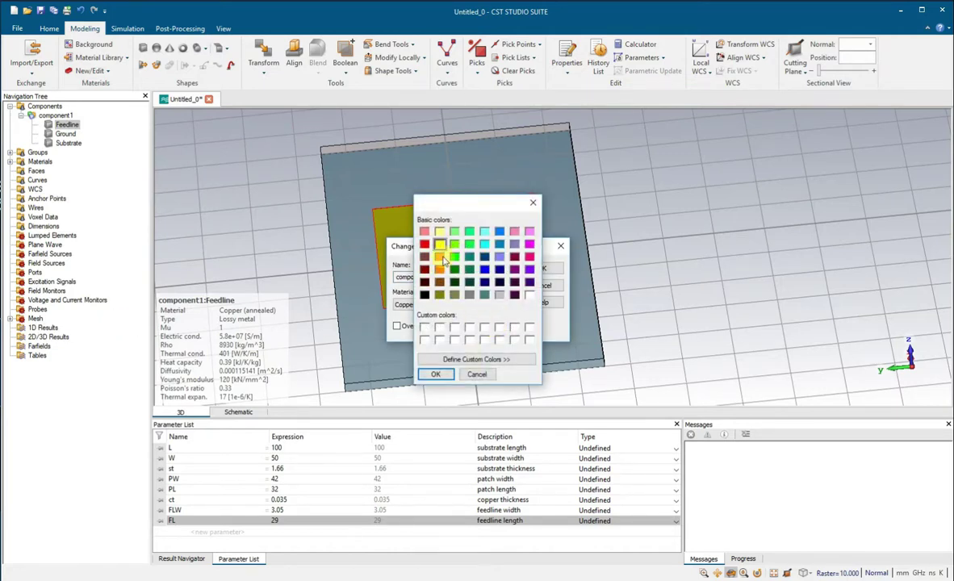
{"action": "left_click", "coordinate": [442, 259]}
{"action": "left_click", "coordinate": [433, 374]}
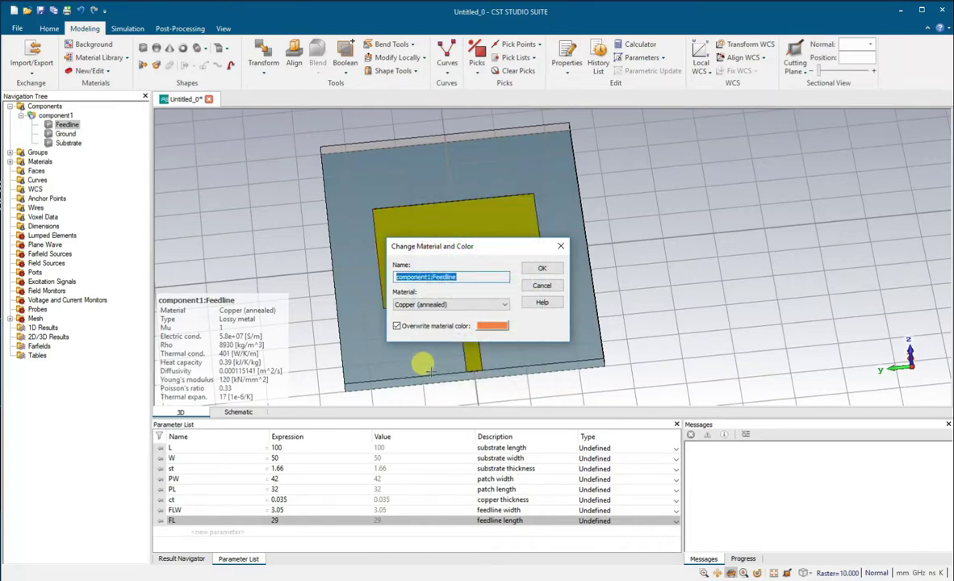
{"action": "left_click", "coordinate": [541, 268]}
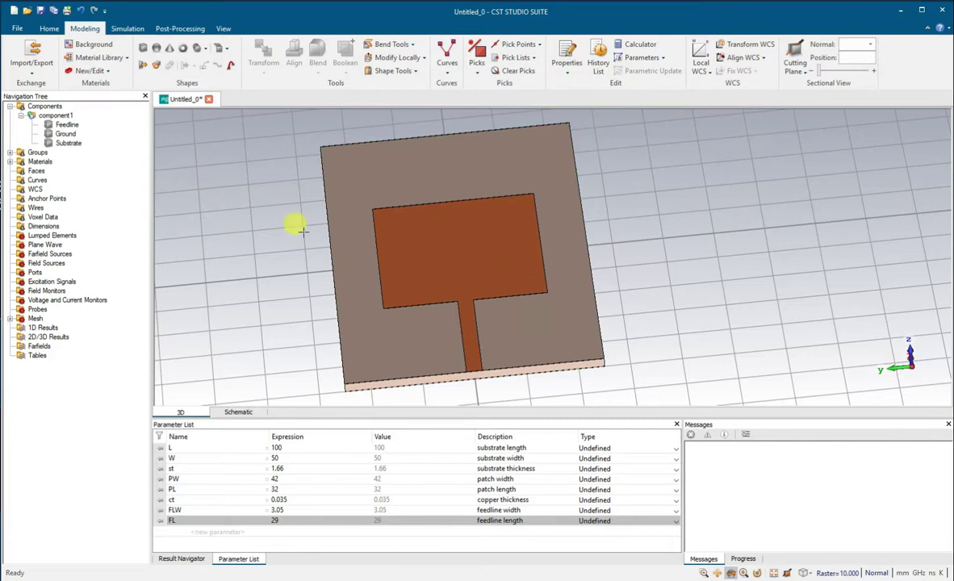
{"action": "left_click", "coordinate": [81, 10]}
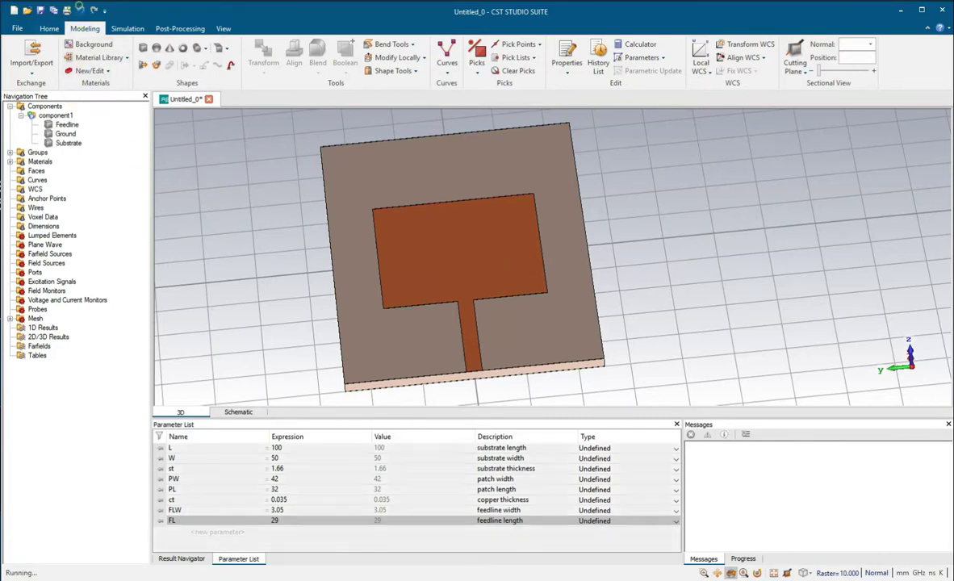
Overwrite the Substrate solid's material color with orange, keeping FR-4 (lossy) as its material
{"action": "left_click", "coordinate": [67, 144]}
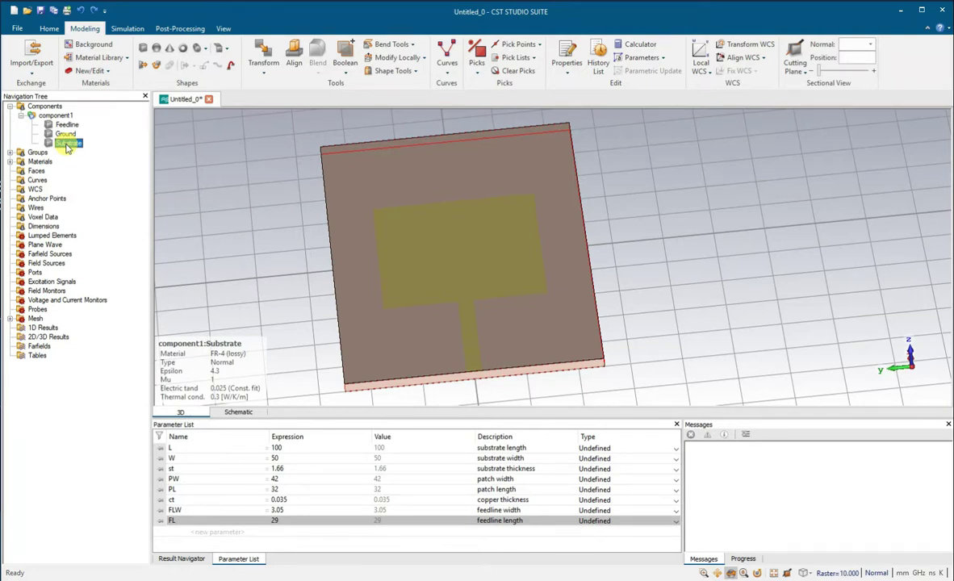
{"action": "right_click", "coordinate": [68, 145]}
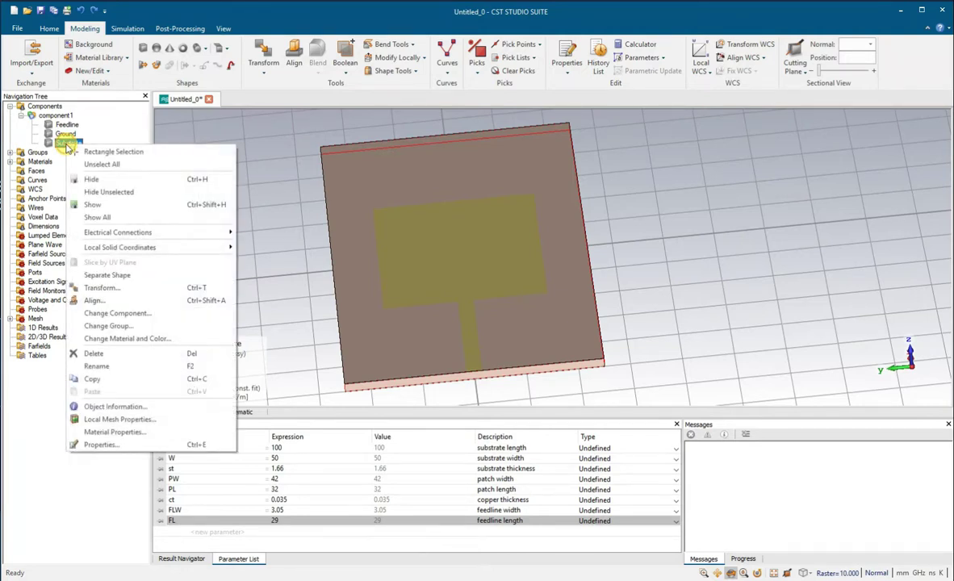
{"action": "left_click", "coordinate": [113, 339]}
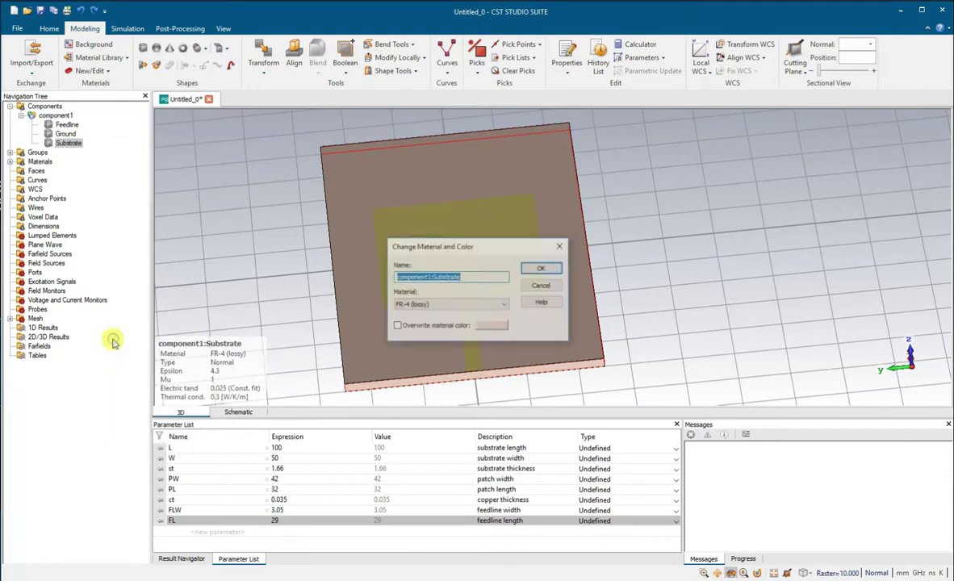
{"action": "left_click", "coordinate": [494, 327]}
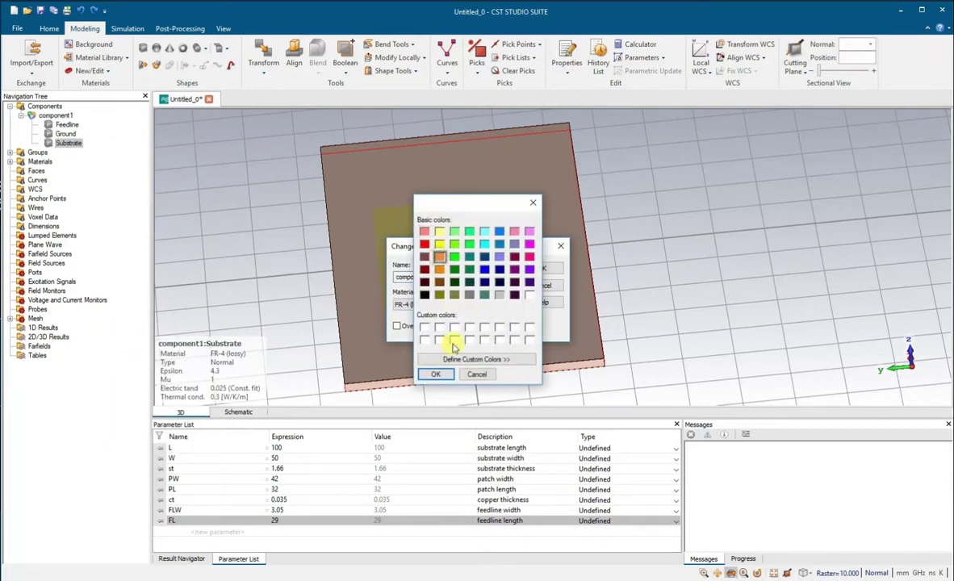
{"action": "left_click", "coordinate": [435, 374]}
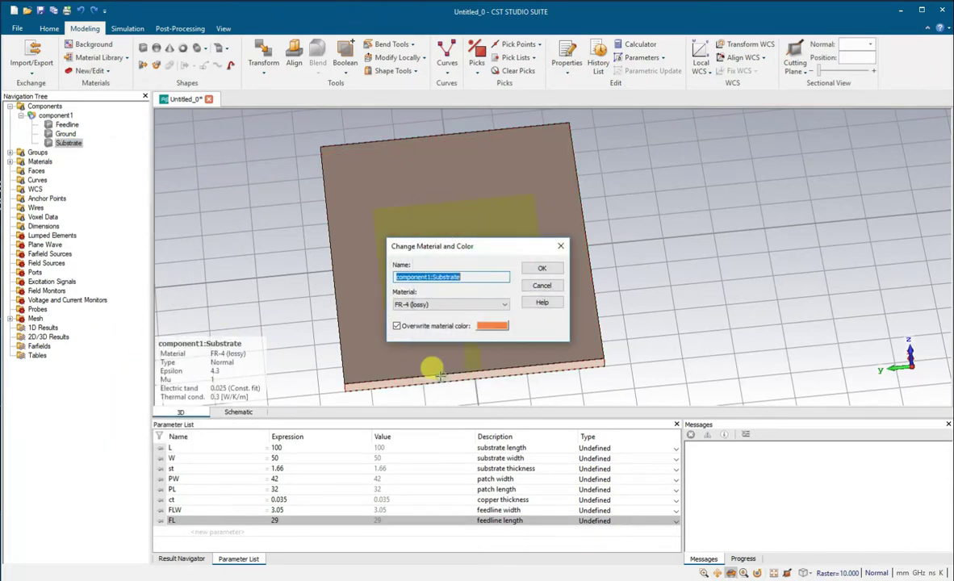
{"action": "left_click", "coordinate": [543, 270]}
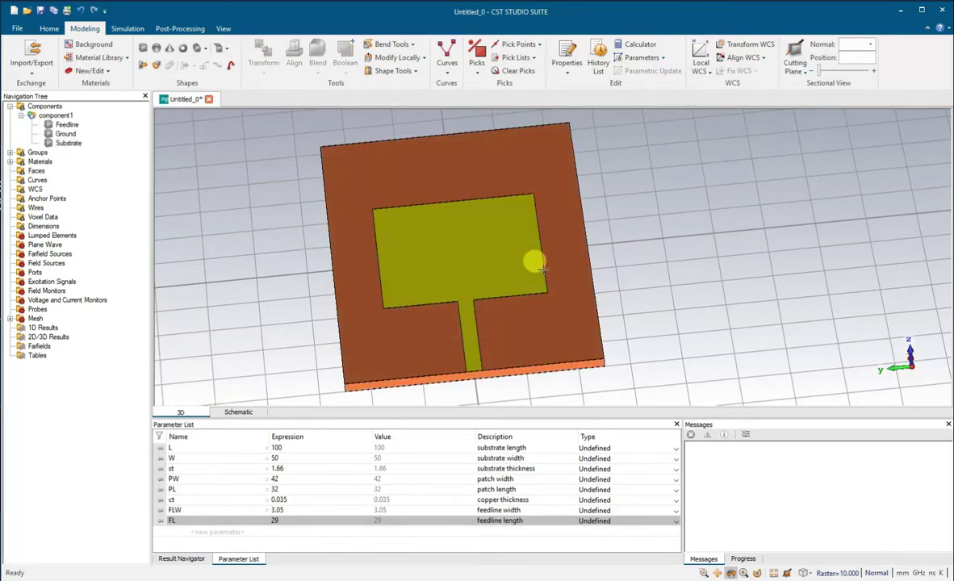
Inspect the recolored antenna from several angles and compare it with the PowerPoint dimension slide
{"action": "left_click_drag", "start_coordinate": [545, 271], "coordinate": [524, 426]}
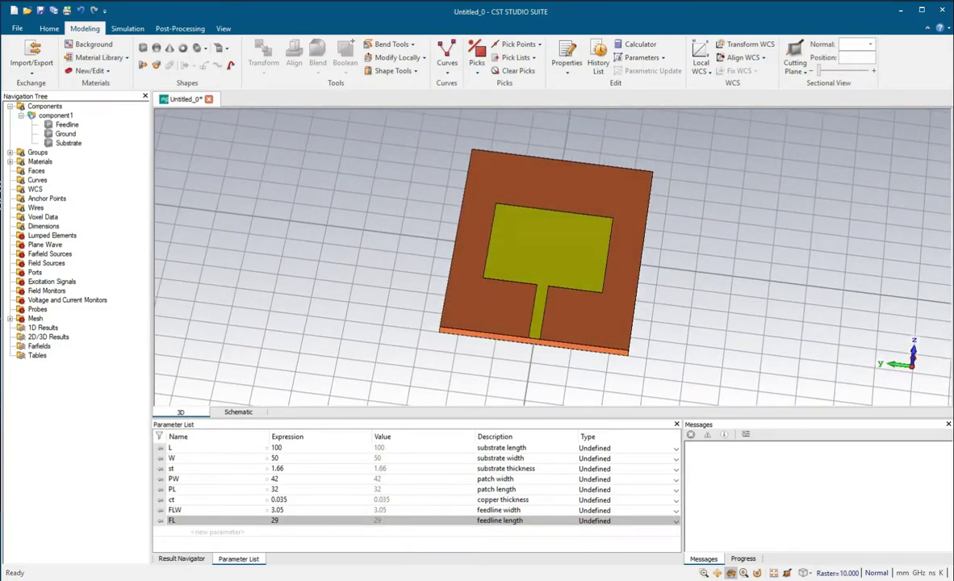
{"action": "left_click", "coordinate": [554, 573]}
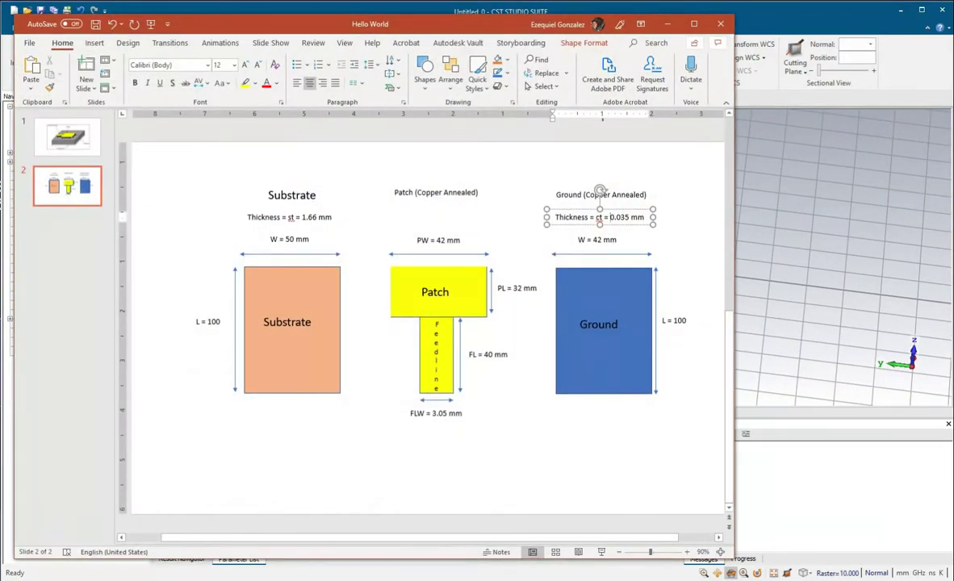
{"action": "left_click", "coordinate": [669, 24]}
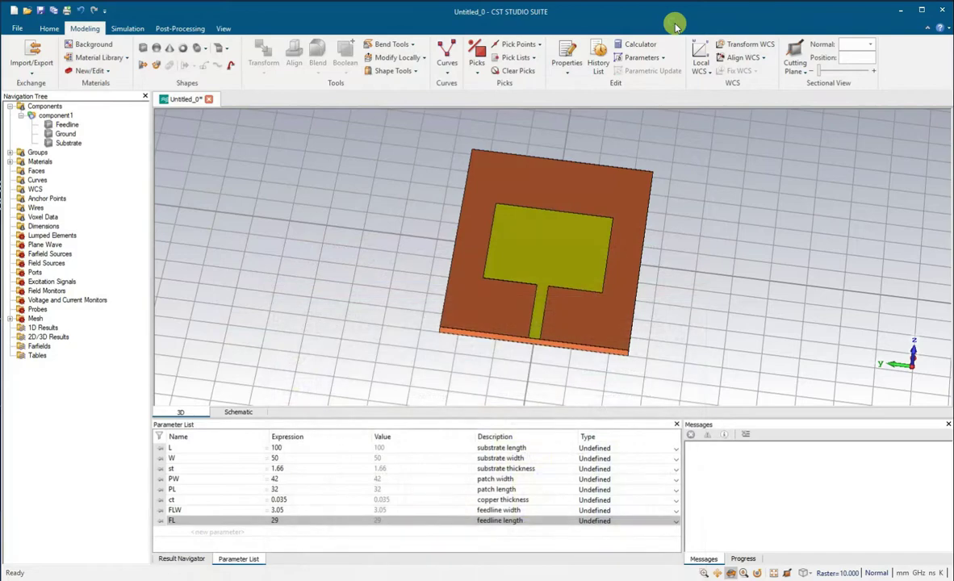
Pick the center of the feedline's bottom edge at the substrate's end face and align the local WCS with that point
{"action": "left_click_drag", "start_coordinate": [563, 344], "coordinate": [553, 298]}
{"action": "scroll", "coordinate": [552, 299], "scroll_direction": "up", "scroll_amount": 8}
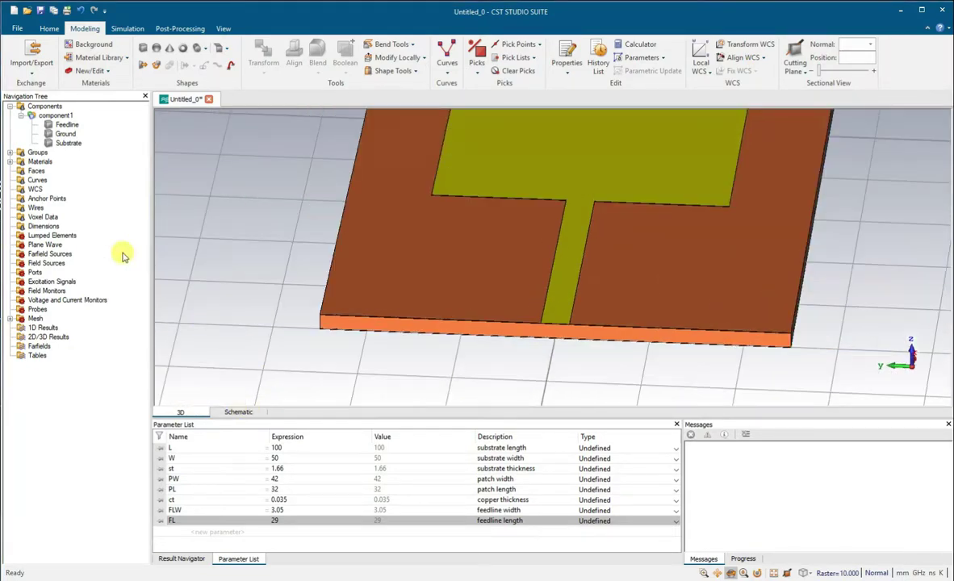
{"action": "scroll", "coordinate": [562, 326], "scroll_direction": "up", "scroll_amount": 5}
{"action": "scroll", "coordinate": [565, 325], "scroll_direction": "up", "scroll_amount": 3}
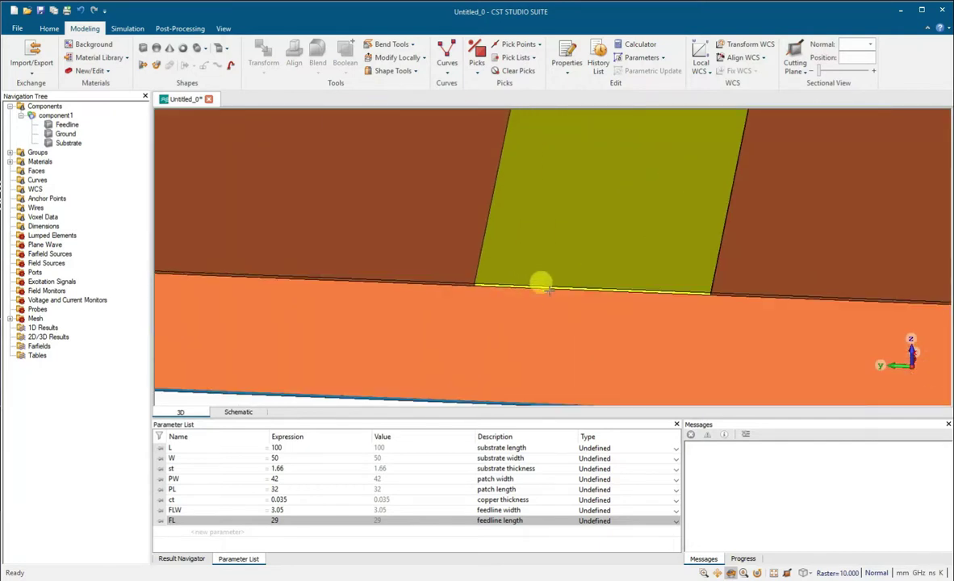
{"action": "scroll", "coordinate": [626, 283], "scroll_direction": "up", "scroll_amount": 4}
{"action": "scroll", "coordinate": [634, 292], "scroll_direction": "up", "scroll_amount": 3}
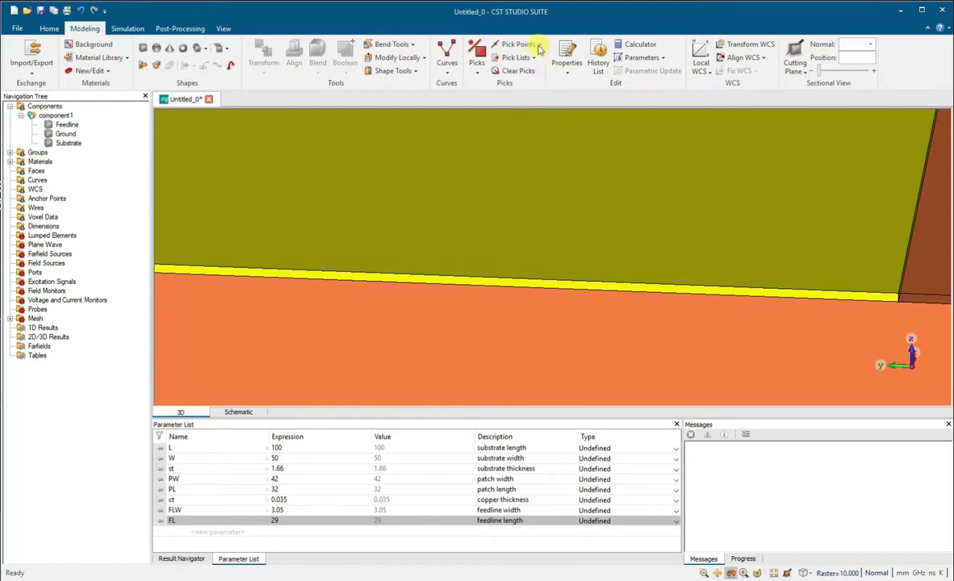
{"action": "scroll", "coordinate": [450, 296], "scroll_direction": "down", "scroll_amount": 5}
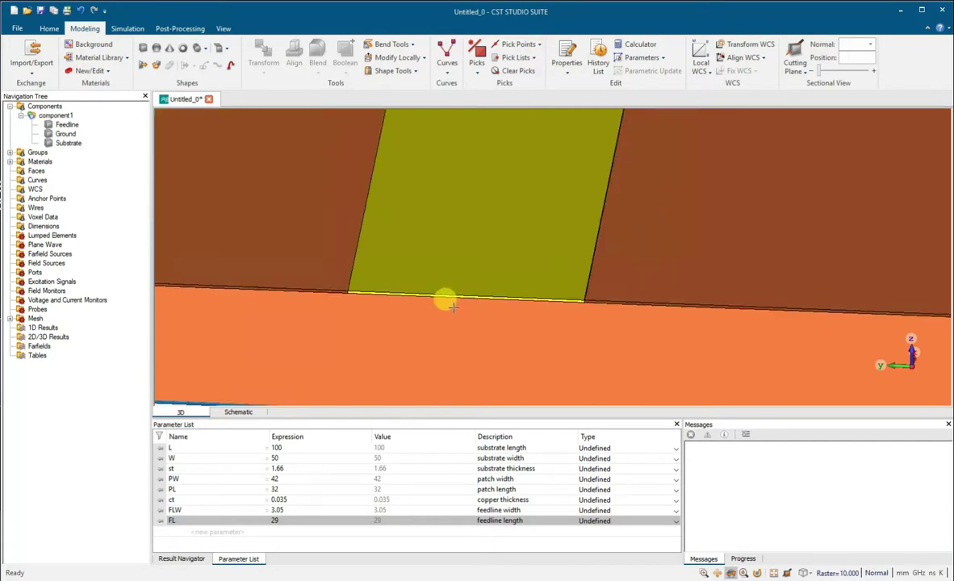
{"action": "scroll", "coordinate": [440, 294], "scroll_direction": "up", "scroll_amount": 5}
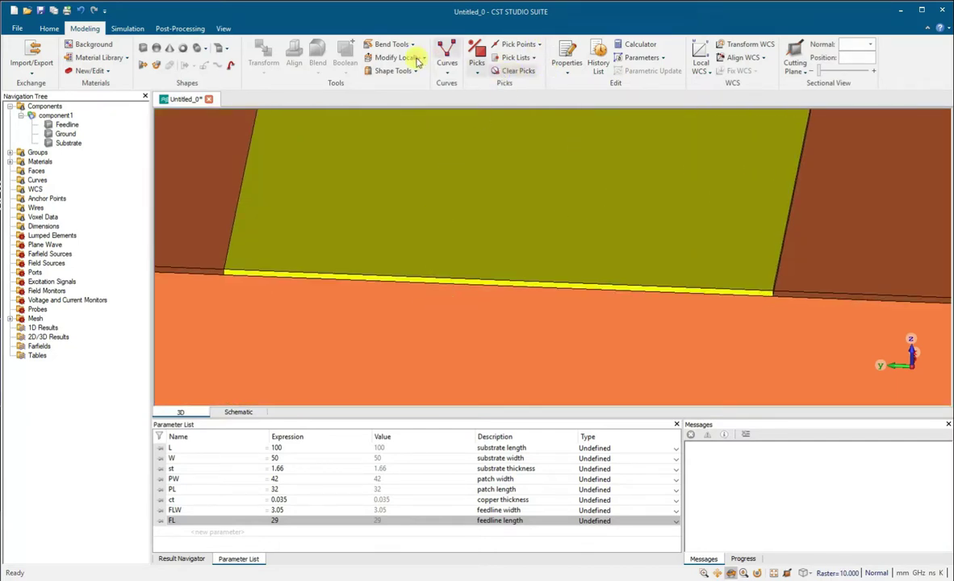
{"action": "left_click", "coordinate": [121, 29]}
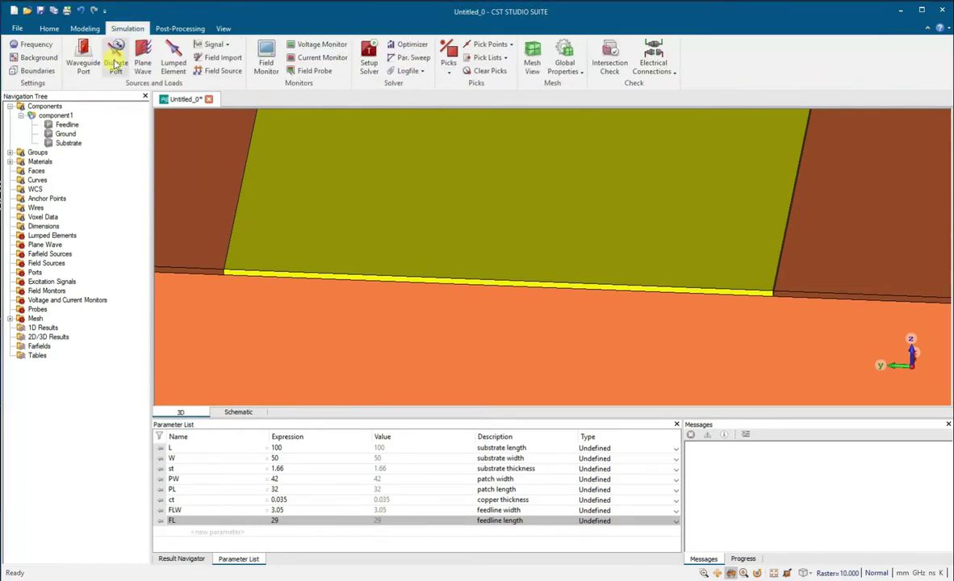
{"action": "left_click", "coordinate": [86, 29]}
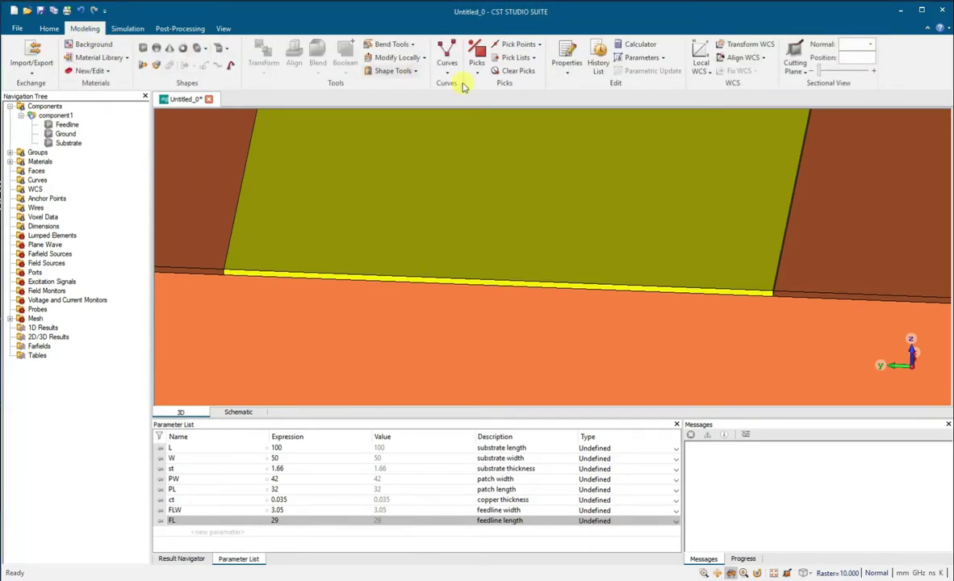
{"action": "left_click", "coordinate": [538, 45]}
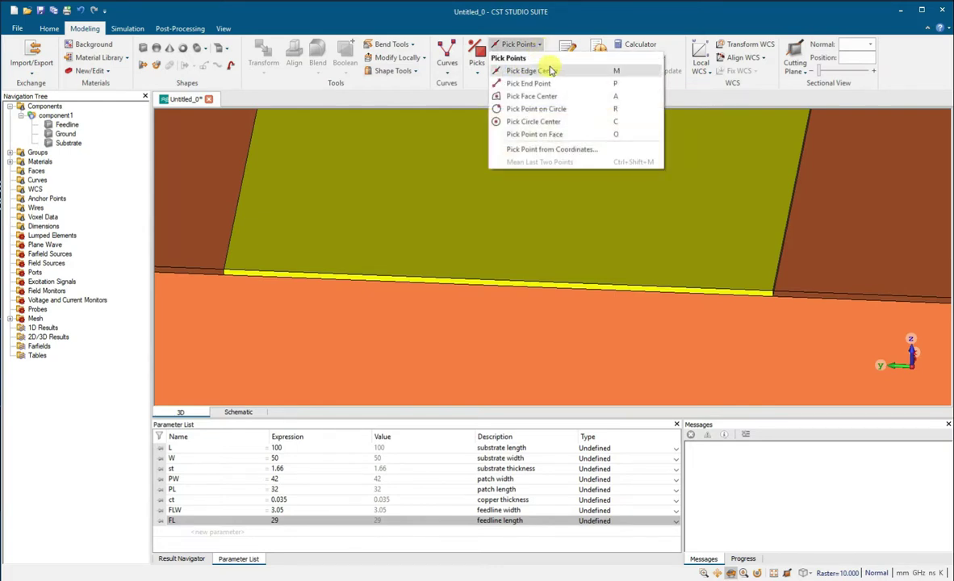
{"action": "left_click", "coordinate": [510, 71]}
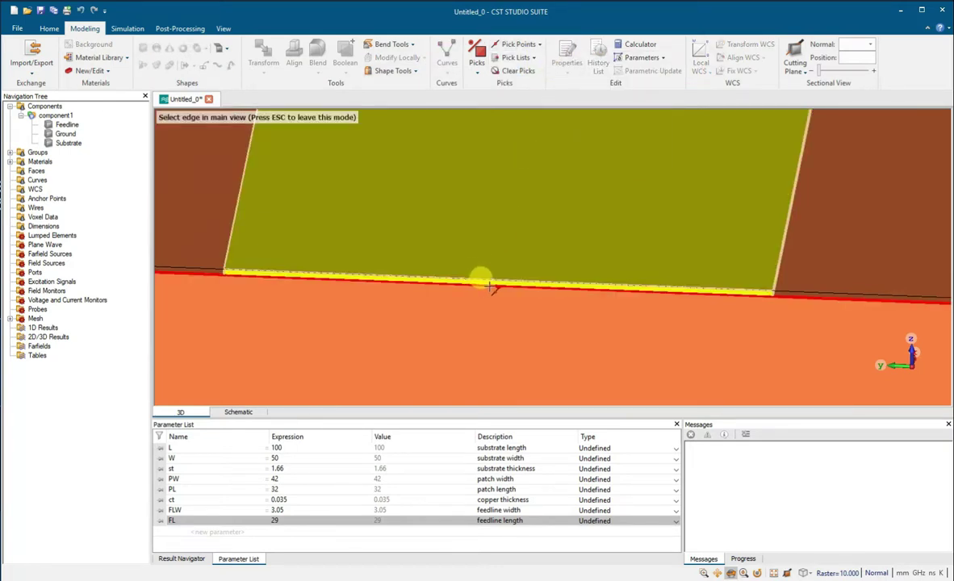
{"action": "left_click", "coordinate": [490, 287]}
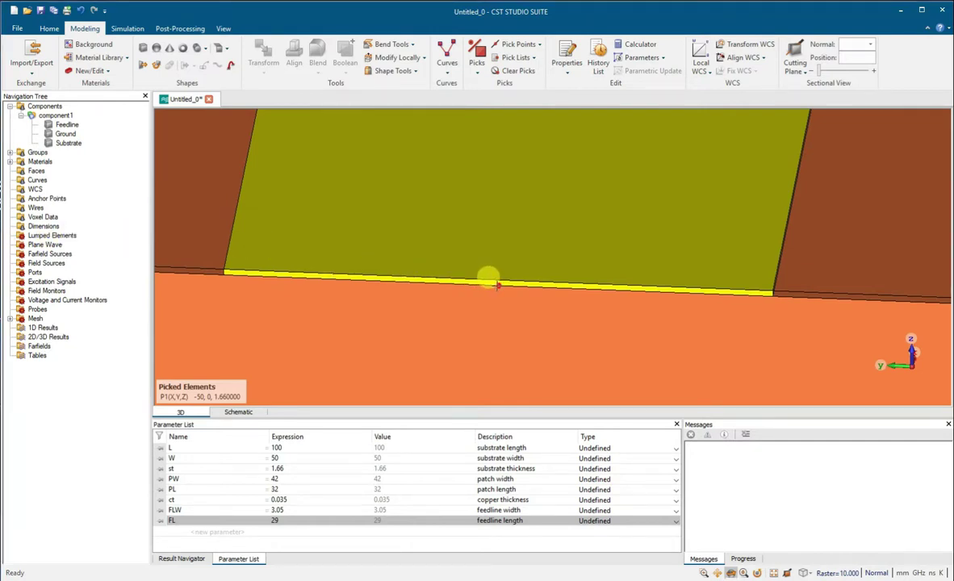
{"action": "key", "text": "w"}
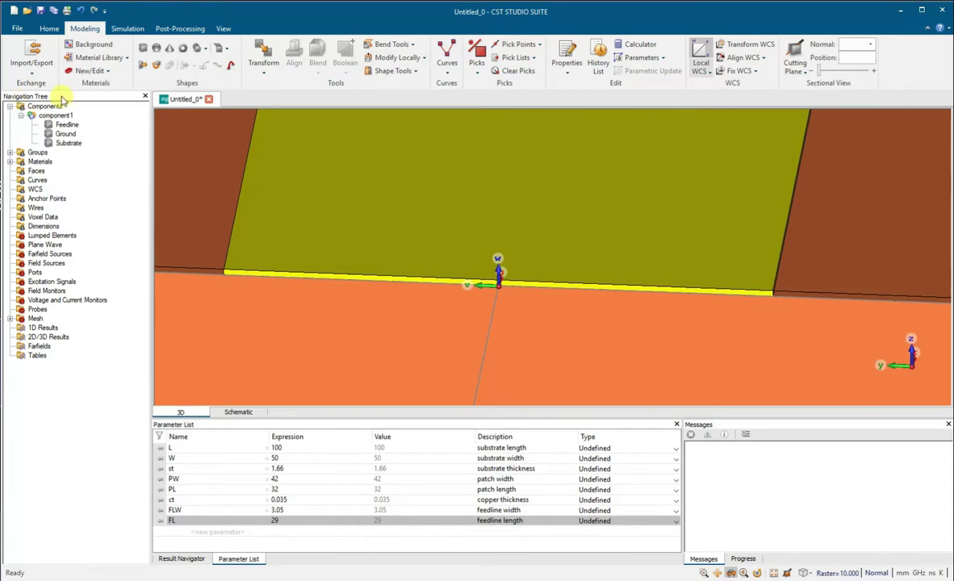
Create a 50 Ohm S-parameter discrete edge port below the feedline, with W1 set to -st and all other coordinates 0.0
{"action": "left_click", "coordinate": [125, 29]}
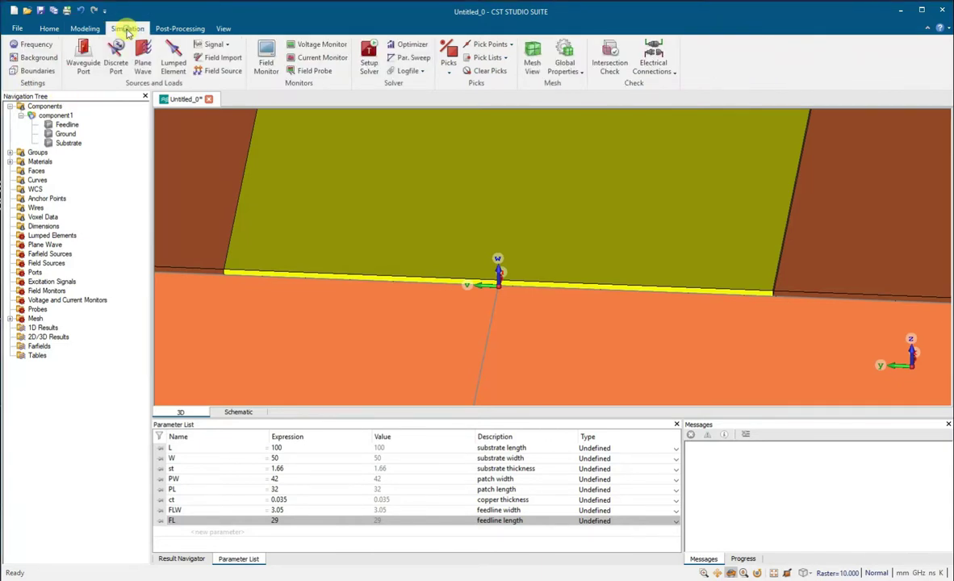
{"action": "left_click", "coordinate": [117, 69]}
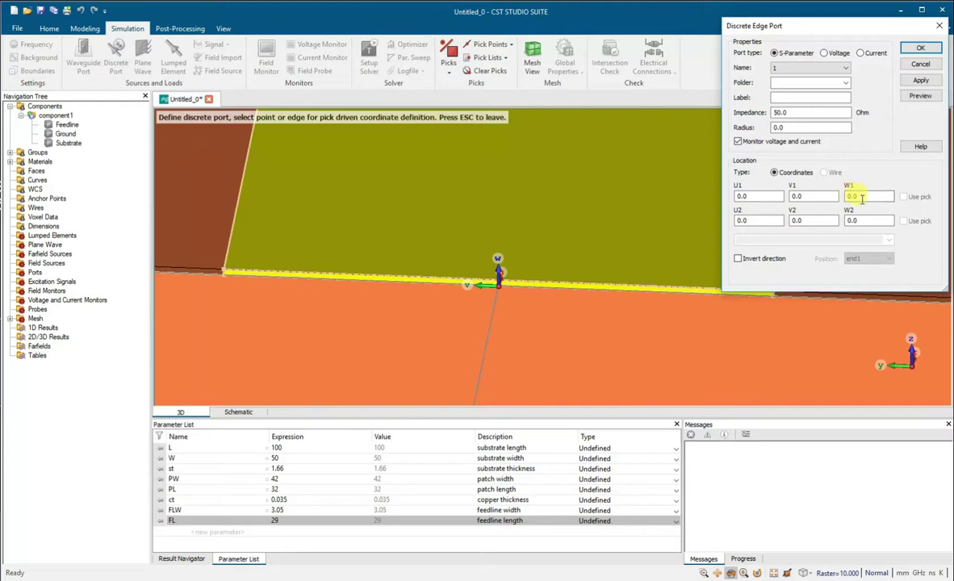
{"action": "double_click", "coordinate": [867, 194]}
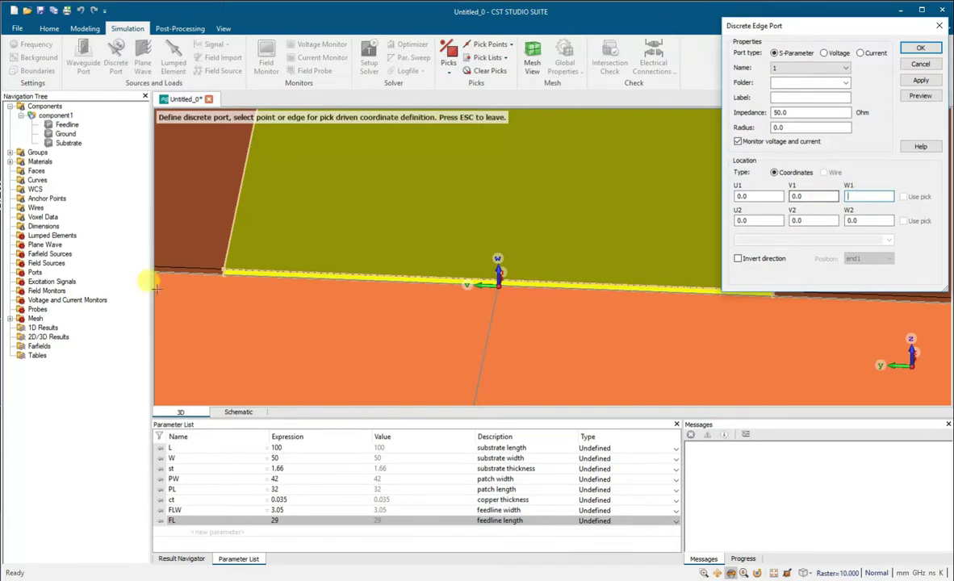
{"action": "type", "text": "-st"}
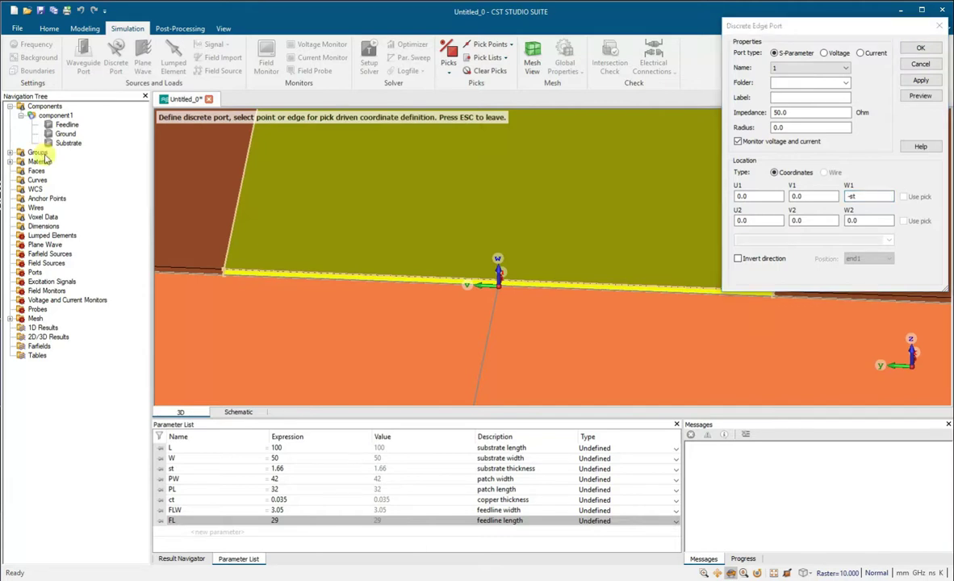
{"action": "left_click", "coordinate": [505, 259]}
{"action": "left_click", "coordinate": [859, 197]}
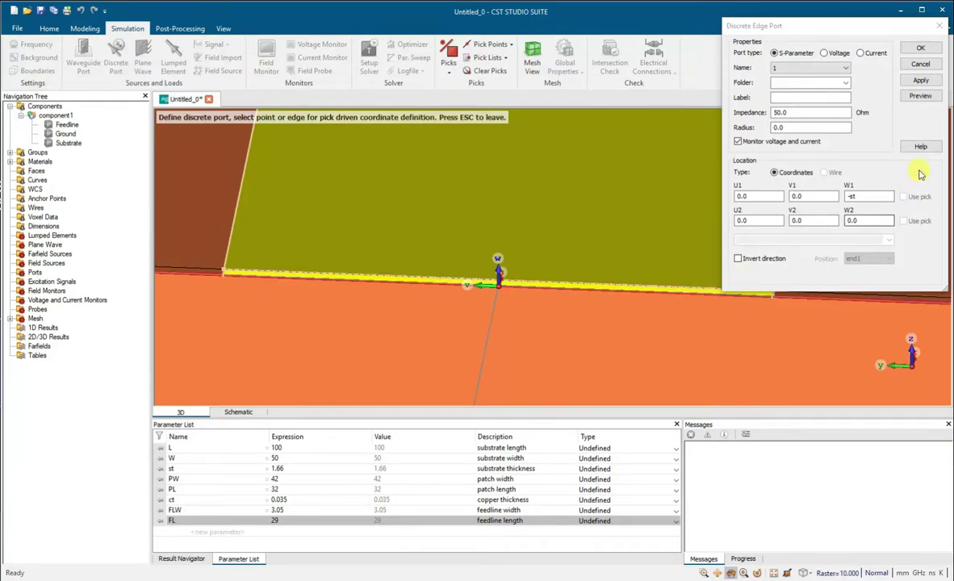
{"action": "left_click", "coordinate": [921, 48]}
{"action": "left_click_drag", "start_coordinate": [543, 340], "coordinate": [542, 382]}
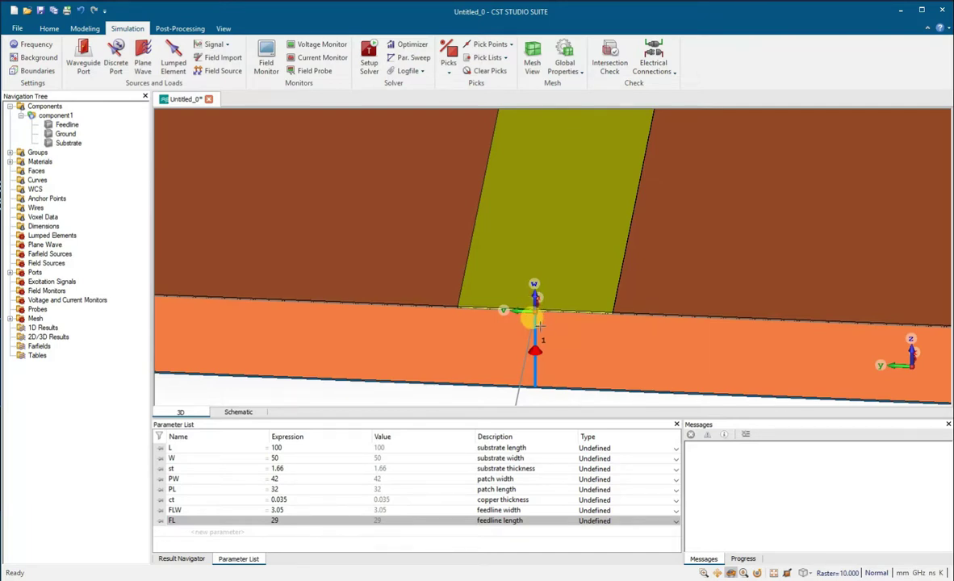
{"action": "key", "text": "w"}
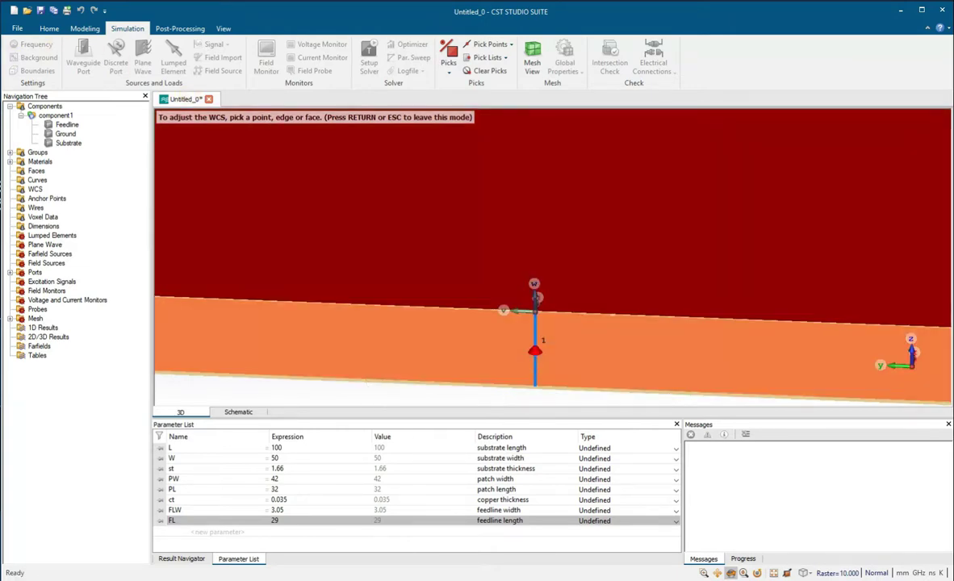
{"action": "key", "text": "Escape"}
Set the simulation frequency range to a minimum of 1 GHz and a maximum of 10 GHz
{"action": "scroll", "coordinate": [579, 288], "scroll_direction": "down", "scroll_amount": 3}
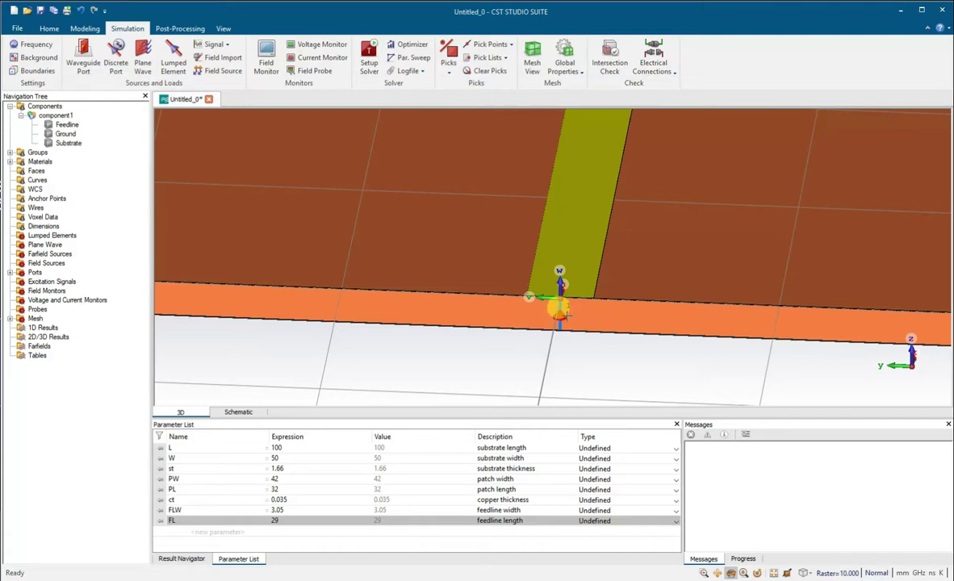
{"action": "scroll", "coordinate": [563, 306], "scroll_direction": "down", "scroll_amount": 5}
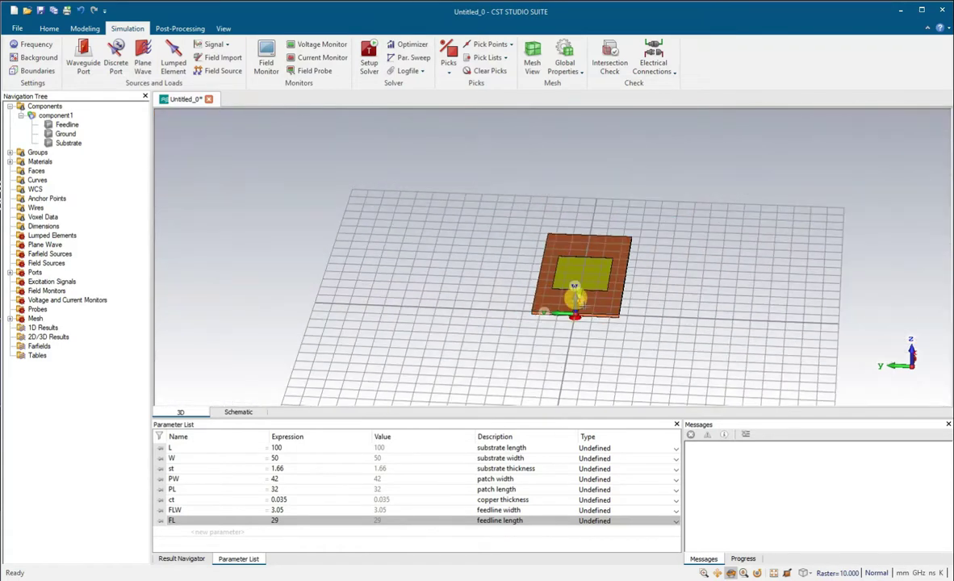
{"action": "scroll", "coordinate": [577, 291], "scroll_direction": "up", "scroll_amount": 5}
{"action": "scroll", "coordinate": [511, 379], "scroll_direction": "down", "scroll_amount": 4}
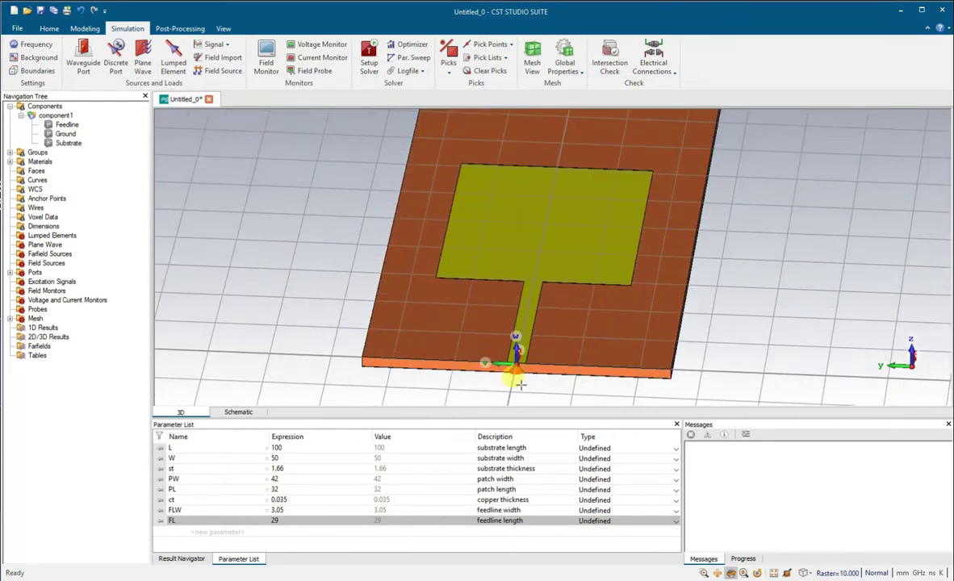
{"action": "scroll", "coordinate": [494, 331], "scroll_direction": "up", "scroll_amount": 6}
{"action": "left_click", "coordinate": [20, 43]}
{"action": "left_click", "coordinate": [409, 289]}
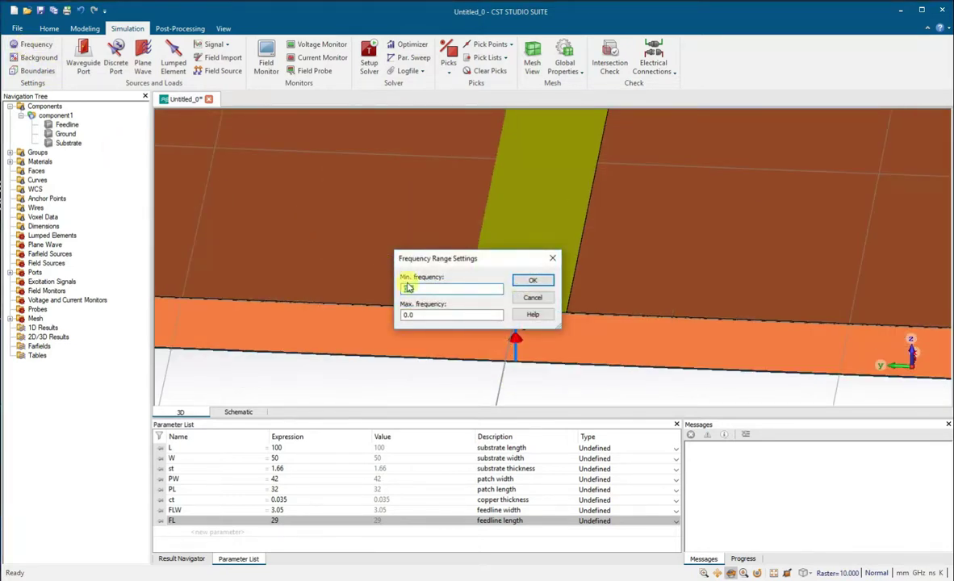
{"action": "left_click", "coordinate": [429, 315]}
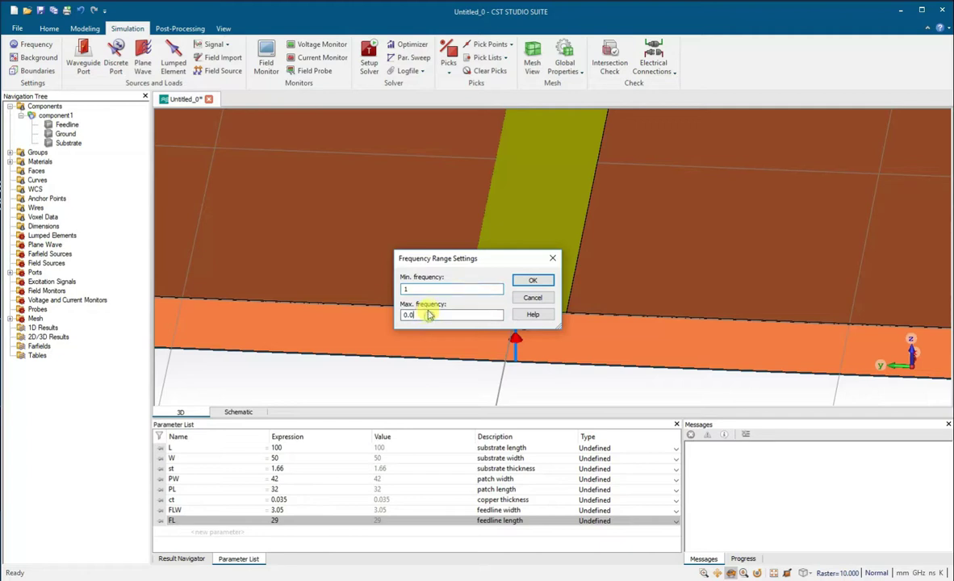
{"action": "type", "text": "10"}
{"action": "left_click", "coordinate": [539, 279]}
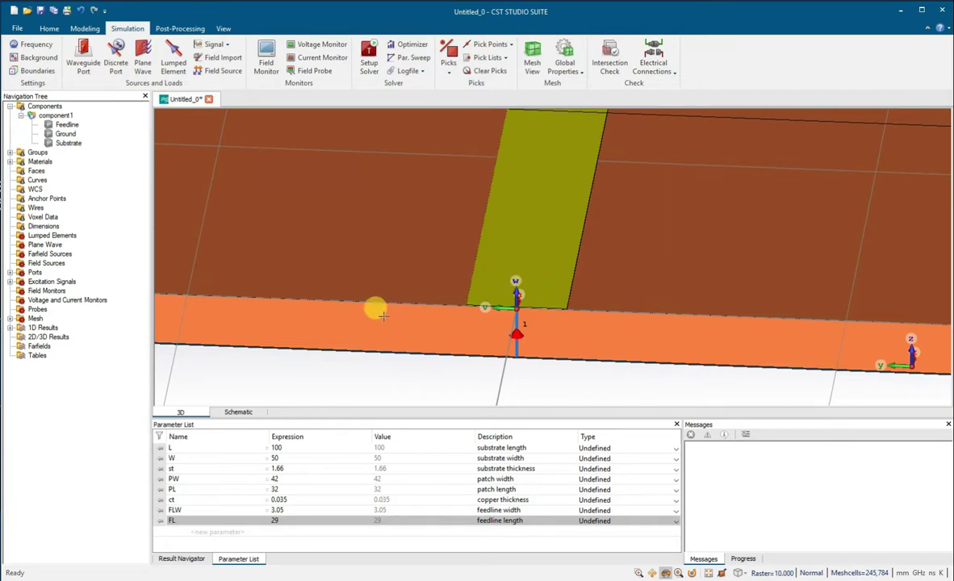
Start the simulation of the antenna and review the solver messages from the run
{"action": "scroll", "coordinate": [385, 321], "scroll_direction": "down", "scroll_amount": 3}
{"action": "scroll", "coordinate": [384, 321], "scroll_direction": "down", "scroll_amount": 2}
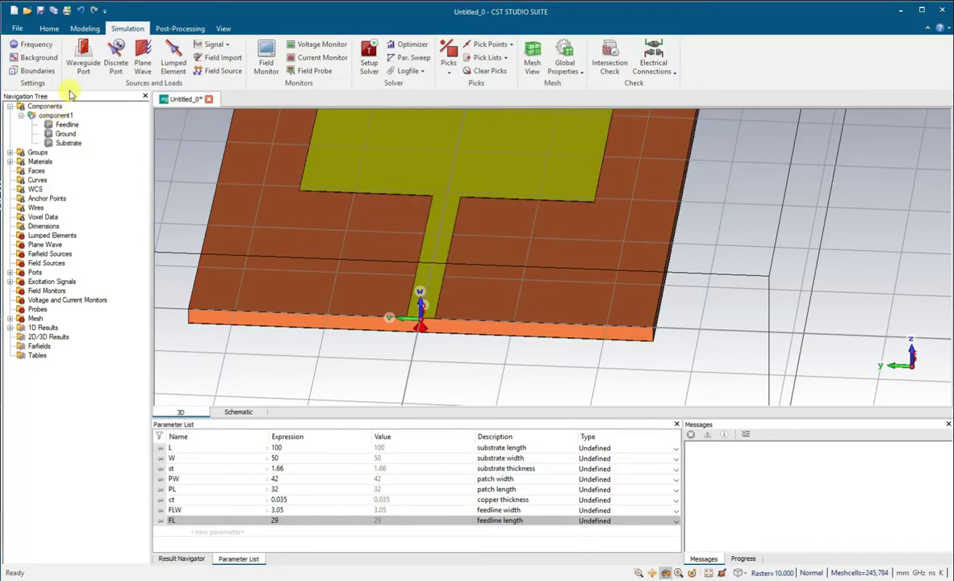
{"action": "left_click", "coordinate": [49, 29]}
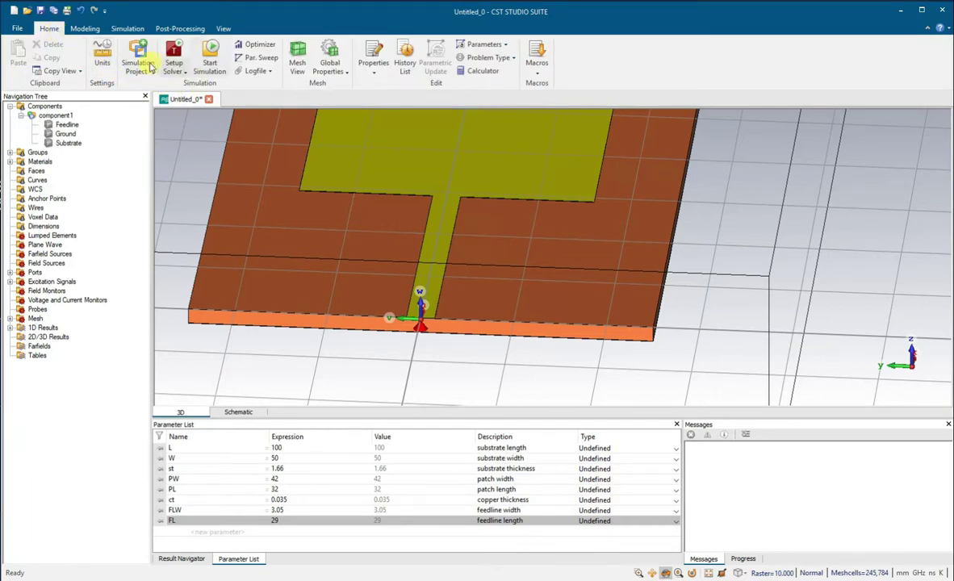
{"action": "left_click", "coordinate": [209, 64]}
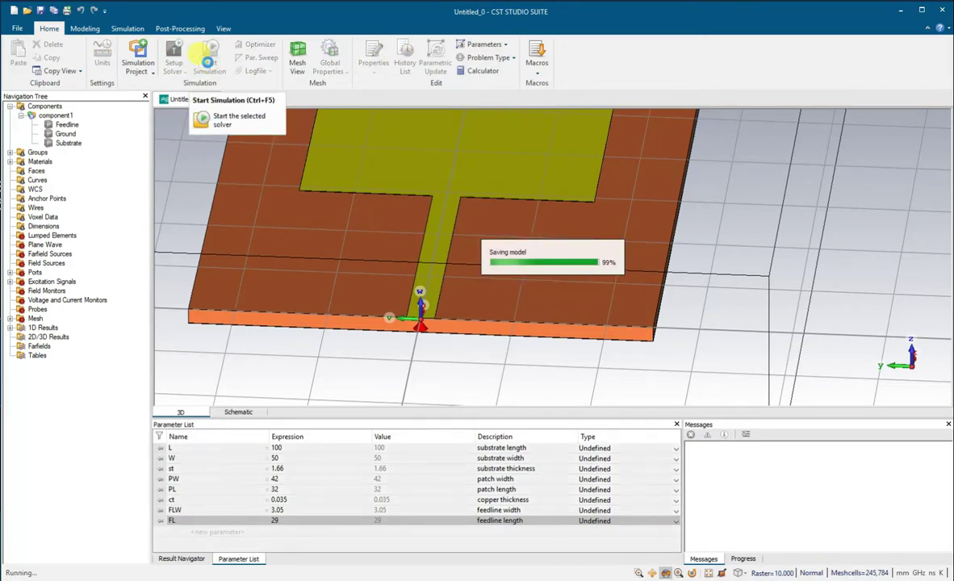
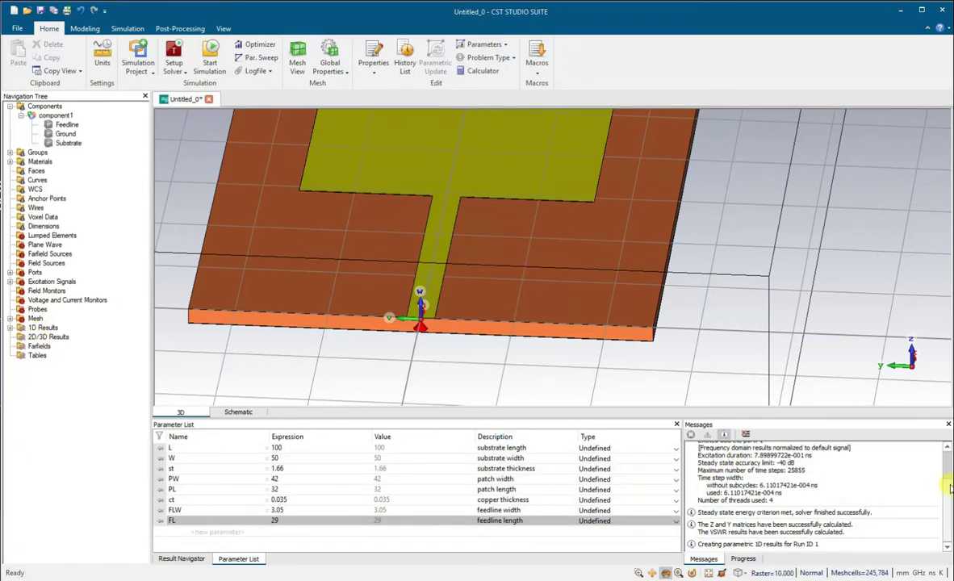
{"action": "left_click_drag", "start_coordinate": [949, 491], "coordinate": [949, 454]}
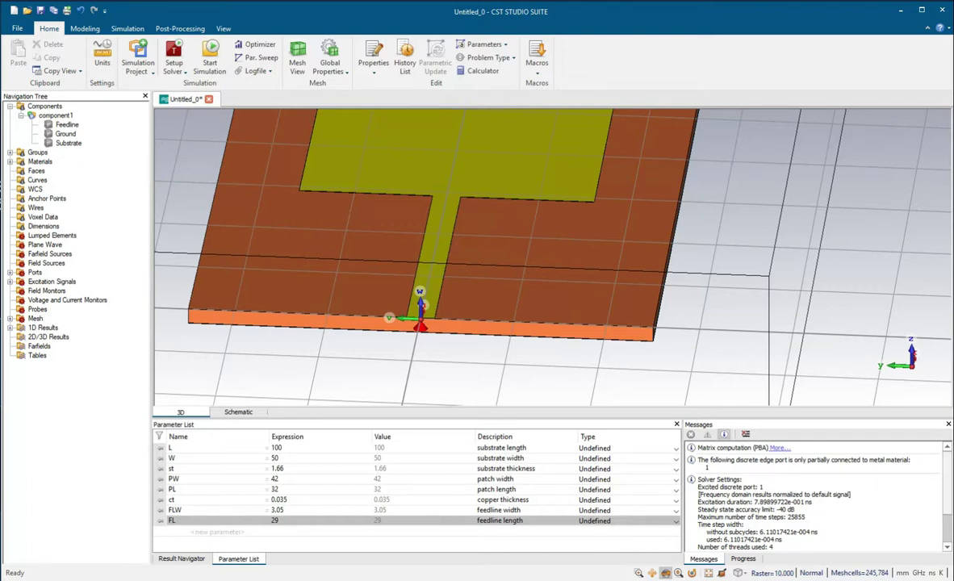
Display the S1,1 curve from the S-Parameters in the 1D results and examine its resonances
{"action": "left_click", "coordinate": [10, 328]}
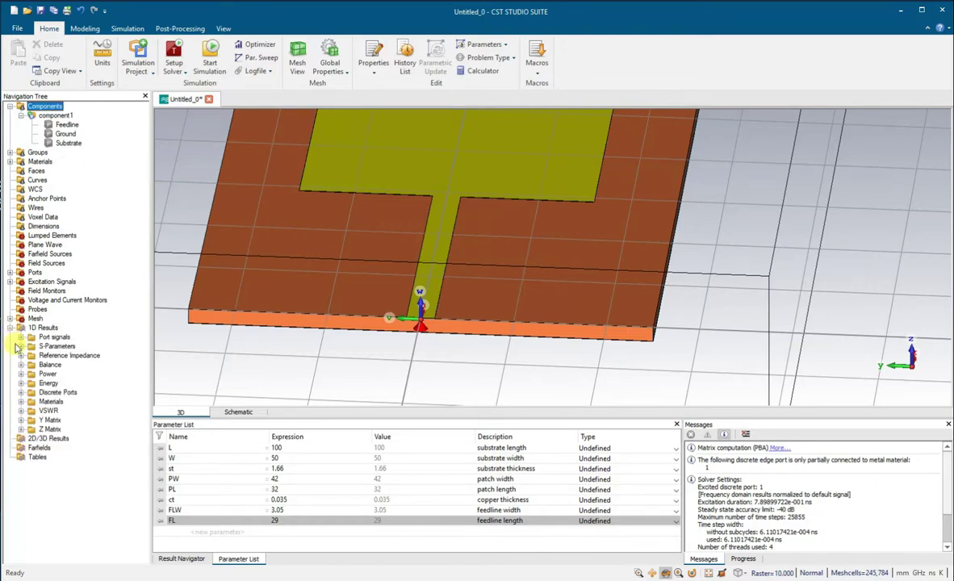
{"action": "left_click", "coordinate": [20, 346]}
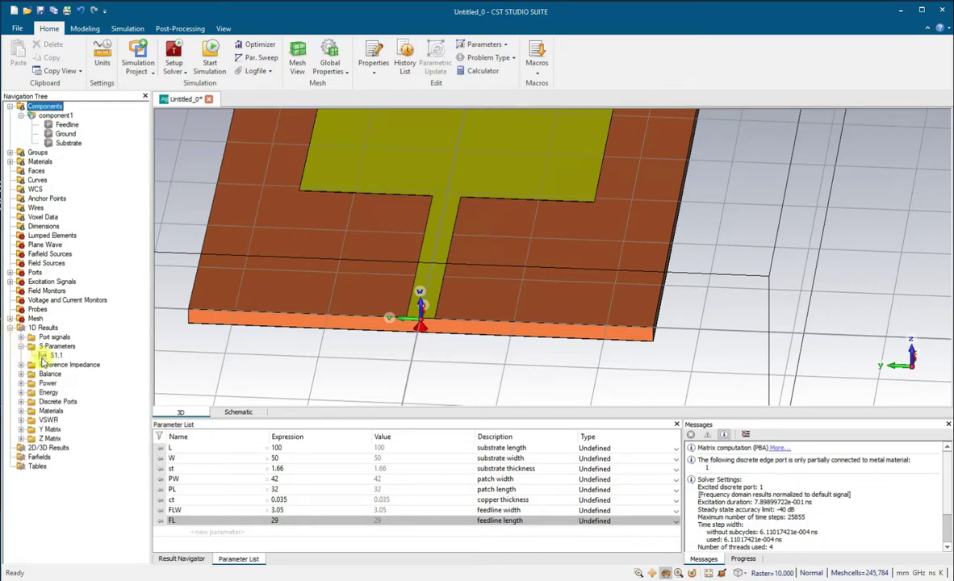
{"action": "left_click", "coordinate": [50, 355]}
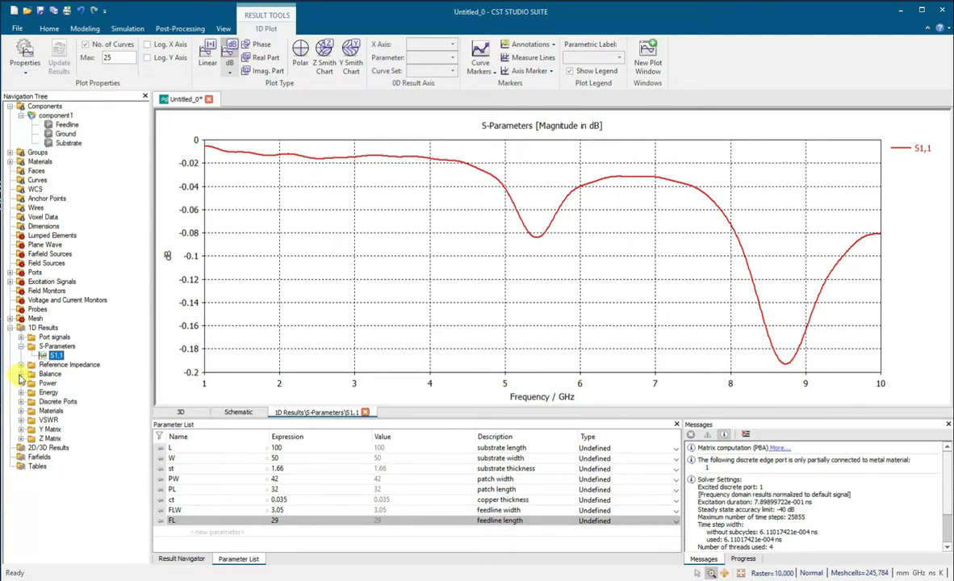
{"action": "left_click", "coordinate": [27, 377]}
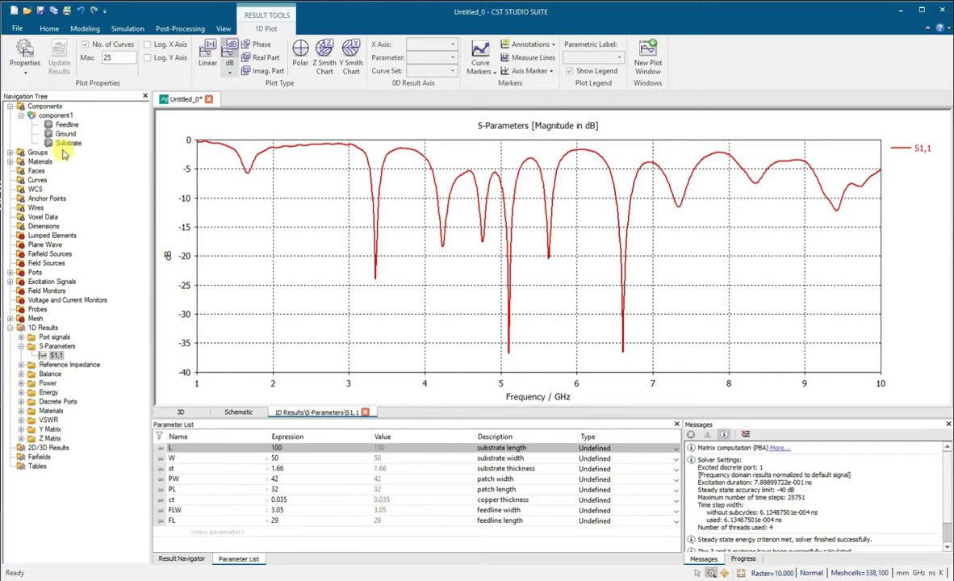
Return to the 3D model of component1 and inspect the discrete port between the feedline and the ground
{"action": "left_click", "coordinate": [55, 115]}
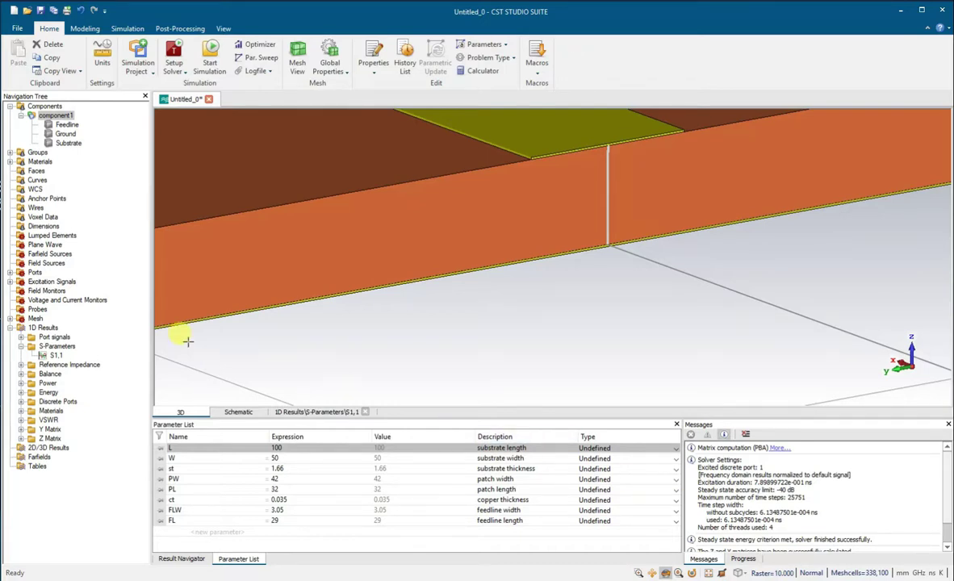
{"action": "scroll", "coordinate": [332, 345], "scroll_direction": "up", "scroll_amount": 5}
{"action": "scroll", "coordinate": [339, 340], "scroll_direction": "down", "scroll_amount": 9}
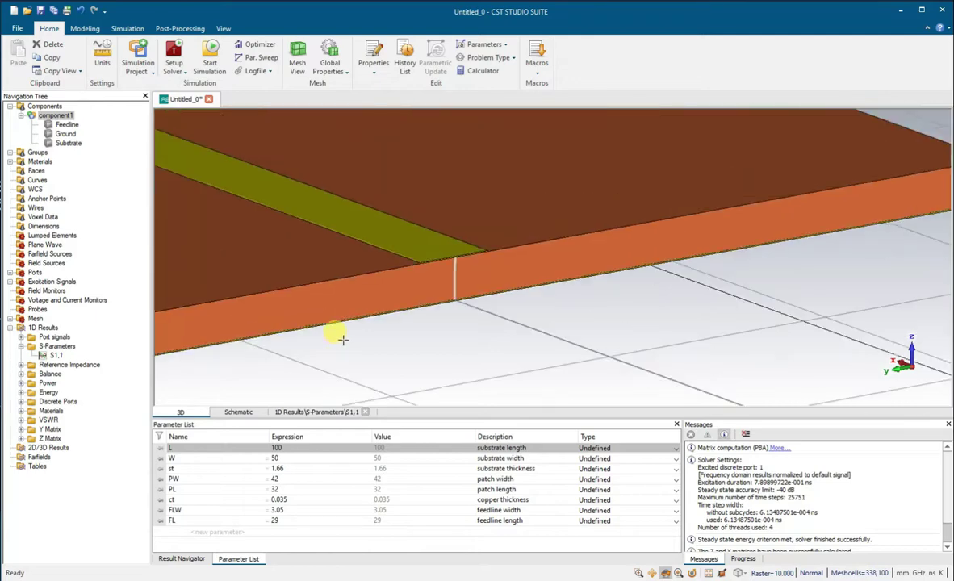
Examine the thin copper ground layer beneath the substrate at the corner near the discrete port
{"action": "scroll", "coordinate": [406, 302], "scroll_direction": "up", "scroll_amount": 2}
{"action": "scroll", "coordinate": [422, 298], "scroll_direction": "up", "scroll_amount": 7}
{"action": "scroll", "coordinate": [517, 340], "scroll_direction": "down", "scroll_amount": 9}
{"action": "scroll", "coordinate": [545, 334], "scroll_direction": "up", "scroll_amount": 5}
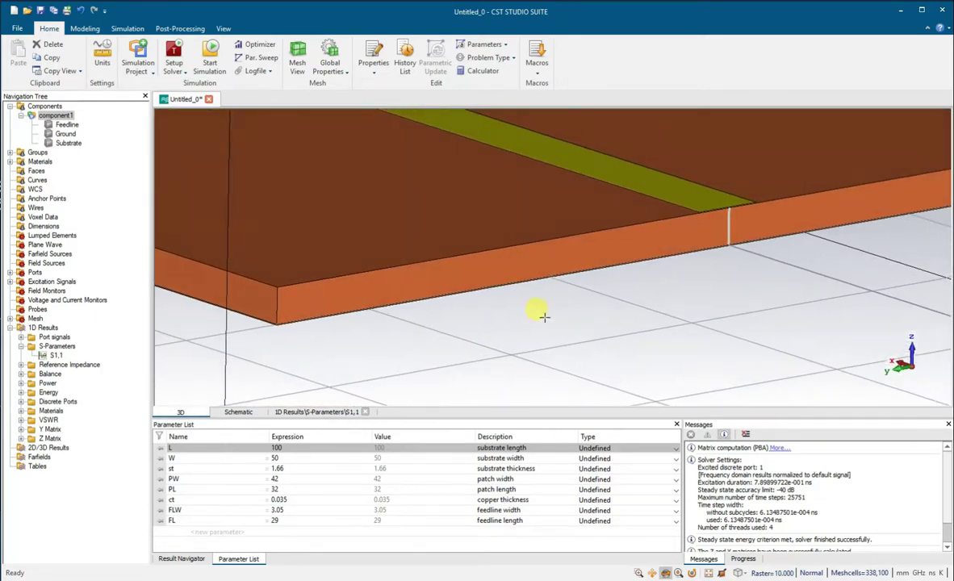
{"action": "scroll", "coordinate": [339, 295], "scroll_direction": "up", "scroll_amount": 8}
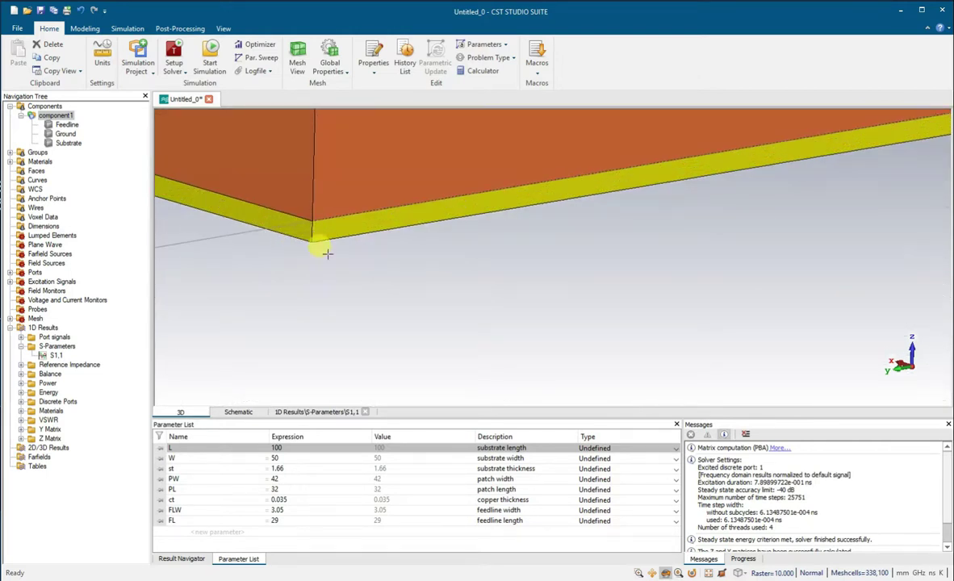
{"action": "scroll", "coordinate": [442, 310], "scroll_direction": "down", "scroll_amount": 8}
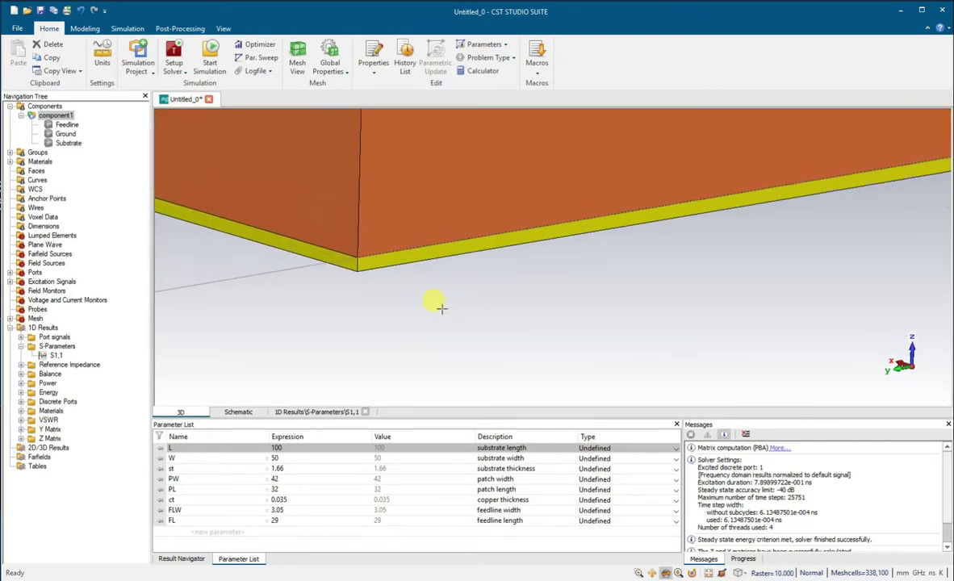
{"action": "scroll", "coordinate": [436, 301], "scroll_direction": "down", "scroll_amount": 3}
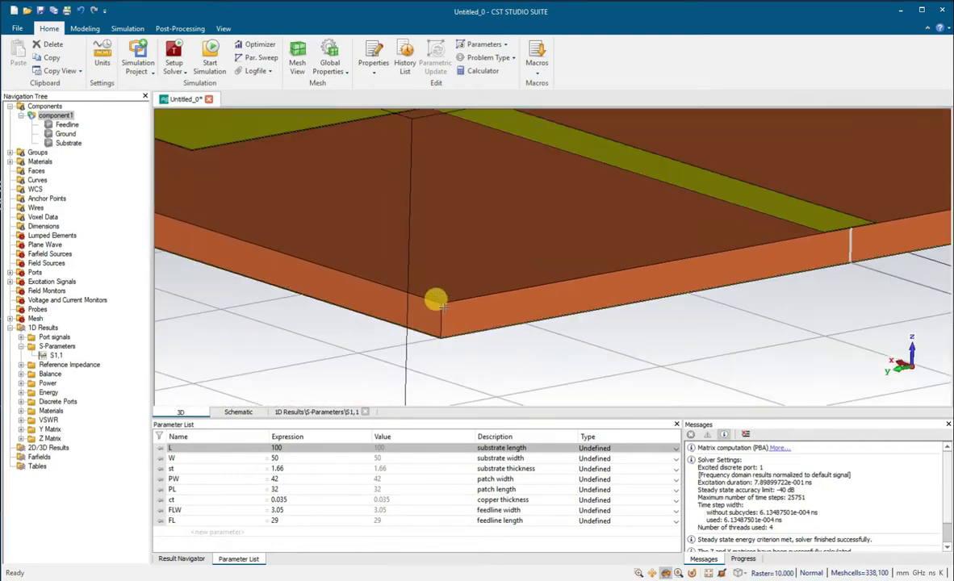
Switch to PowerPoint to check the substrate, patch and ground dimensions, and return to the full 3D view of the antenna in CST Studio Suite
{"action": "key", "text": "alt+Tab"}
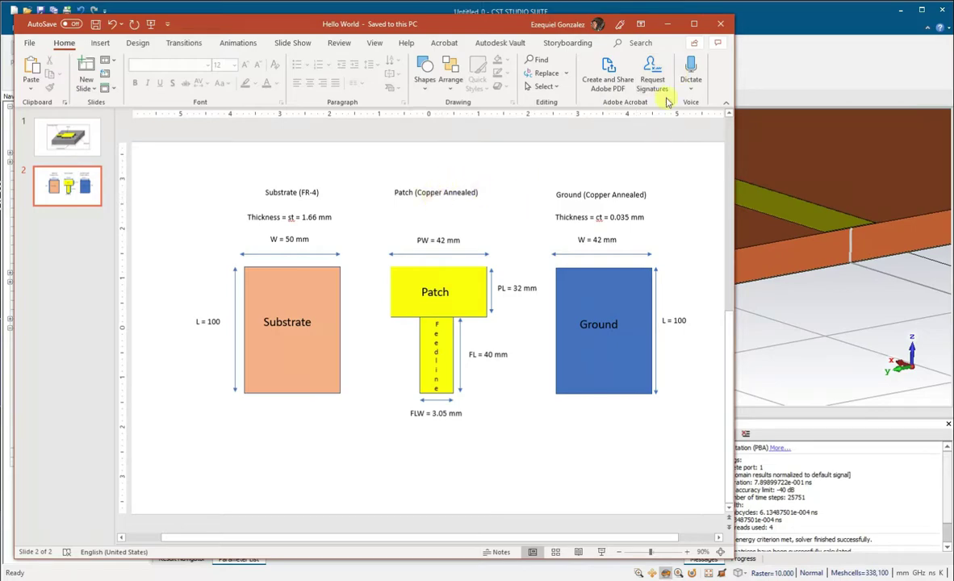
{"action": "left_click", "coordinate": [672, 30]}
{"action": "key", "text": "space"}
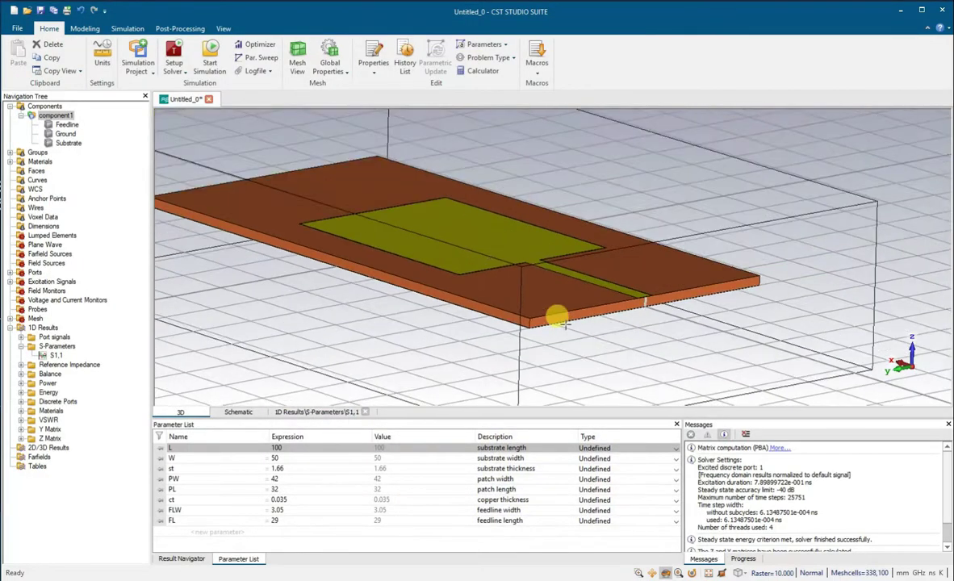
{"action": "left_click_drag", "start_coordinate": [687, 399], "coordinate": [363, 265]}
Display the S1,1 curve for reference and add a Farfield/RCS field monitor at 3.25 GHz
{"action": "left_click", "coordinate": [51, 356]}
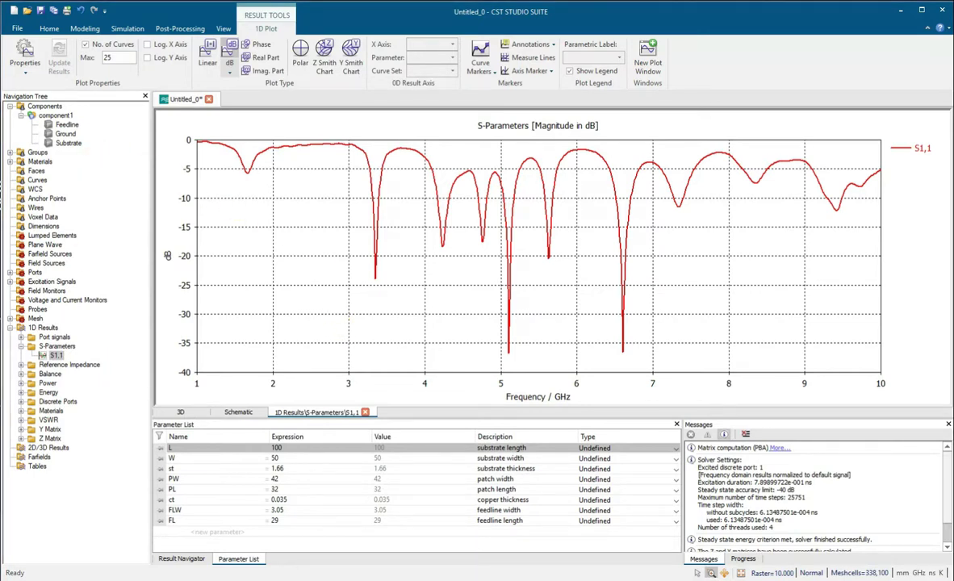
{"action": "left_click", "coordinate": [128, 29]}
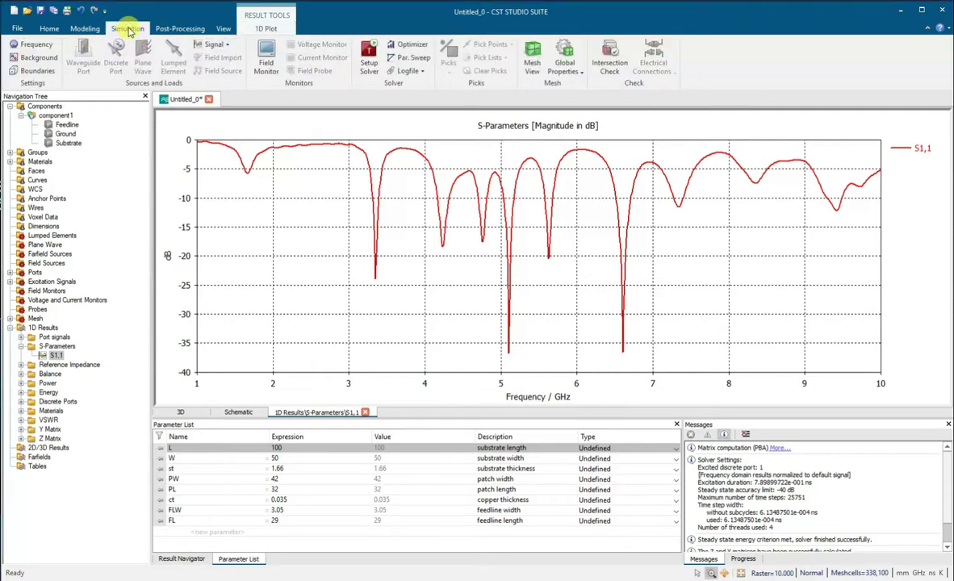
{"action": "left_click", "coordinate": [262, 69]}
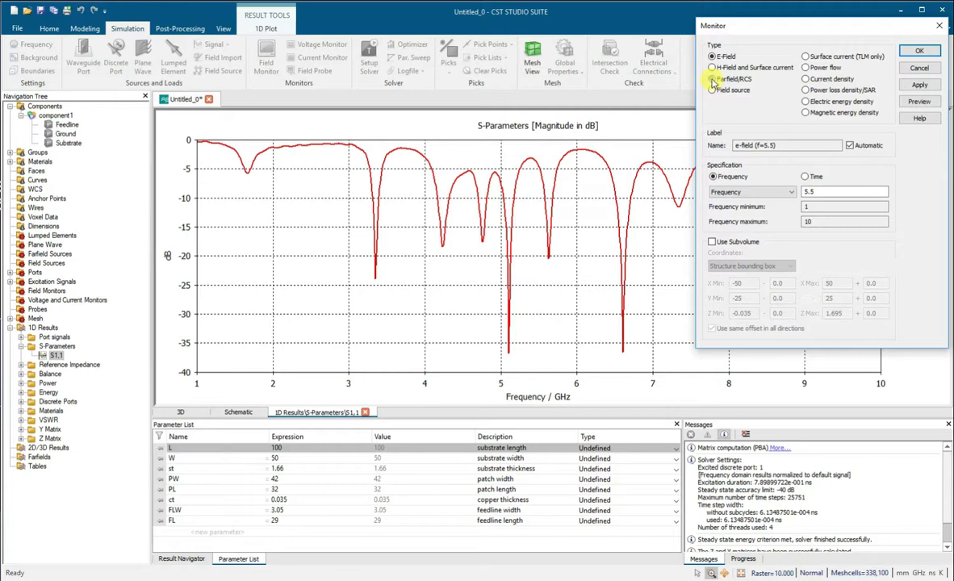
{"action": "left_click", "coordinate": [712, 79]}
{"action": "left_click_drag", "start_coordinate": [819, 192], "coordinate": [772, 186]}
{"action": "type", "text": "3.25"}
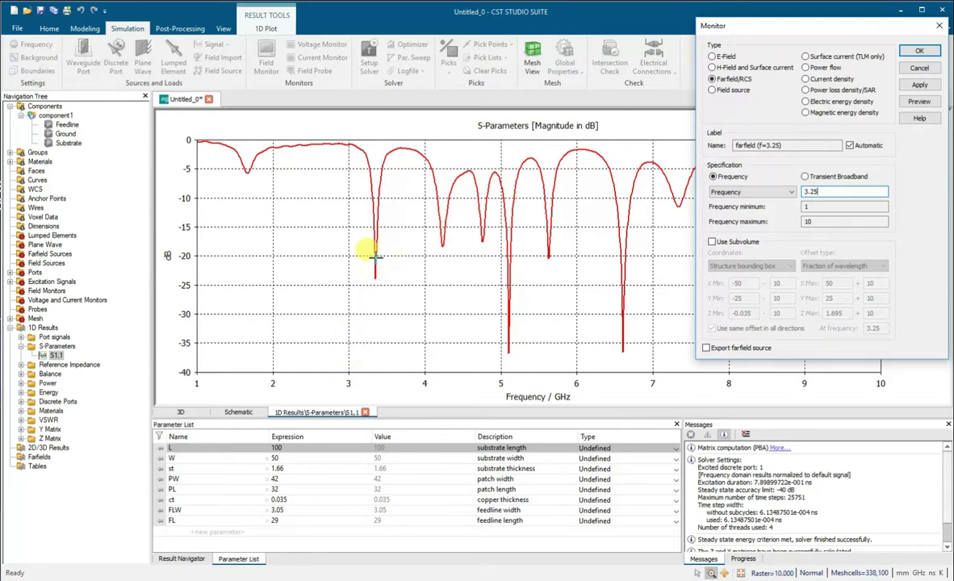
{"action": "left_click", "coordinate": [916, 51]}
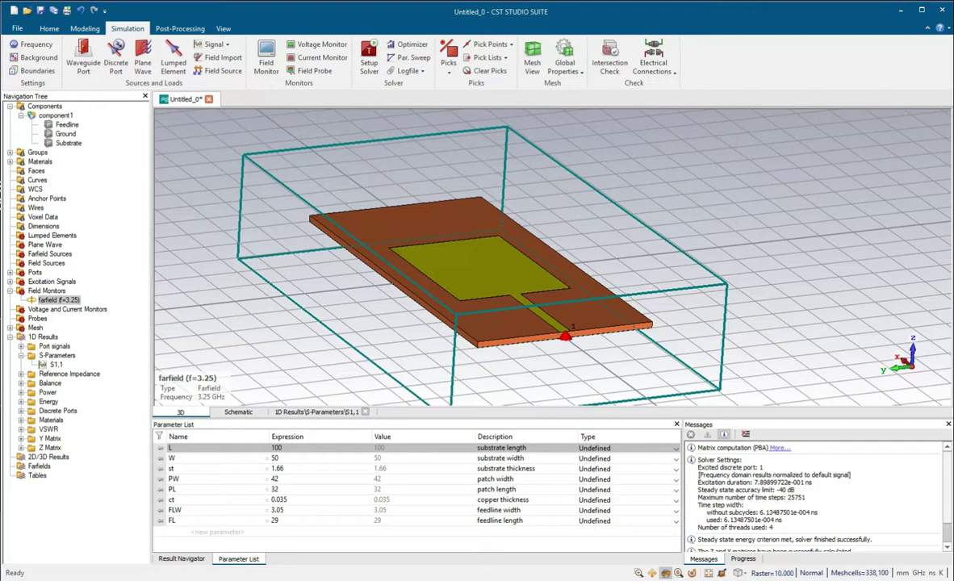
Add a current density field monitor at 3.25 GHz
{"action": "left_click", "coordinate": [266, 58]}
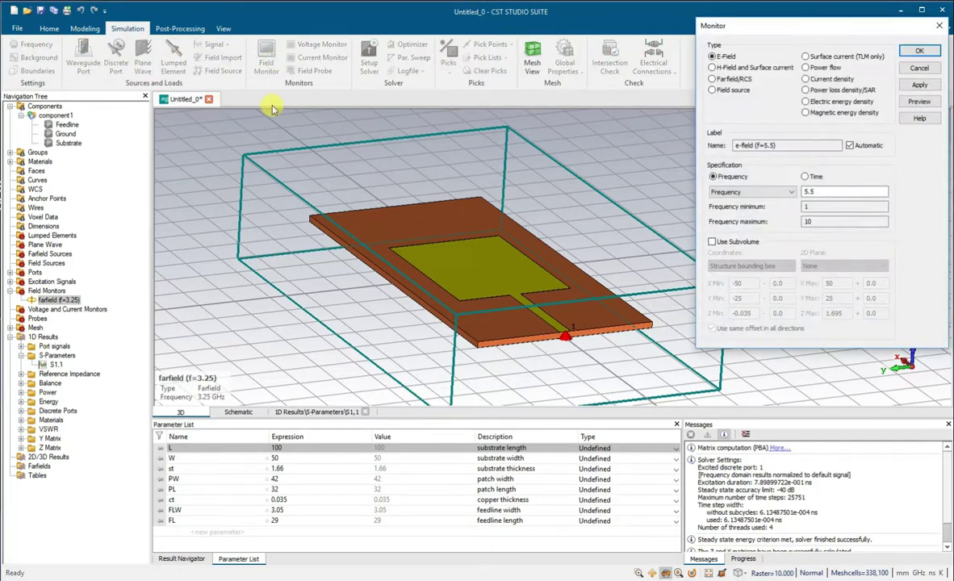
{"action": "left_click", "coordinate": [806, 79]}
{"action": "double_click", "coordinate": [808, 191]}
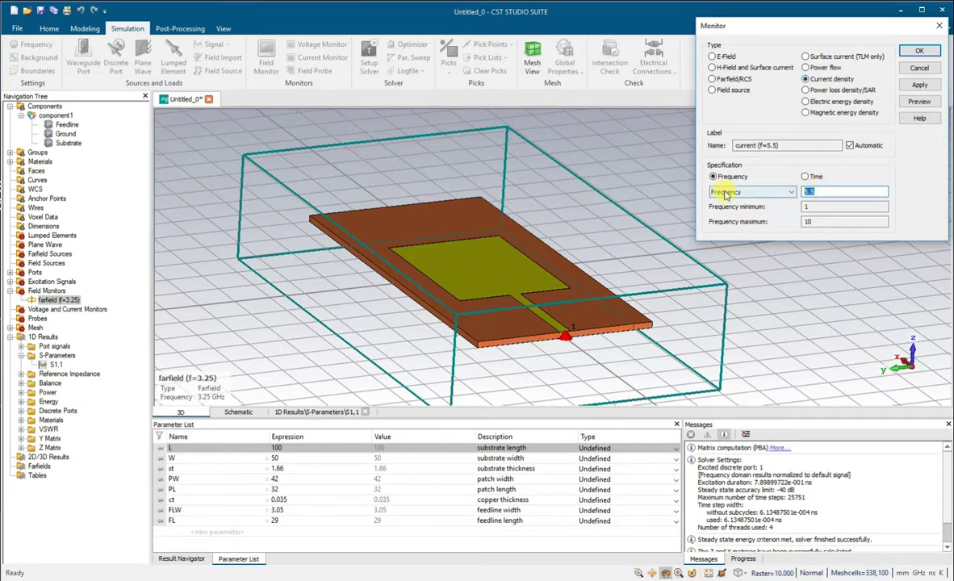
{"action": "type", "text": "3.25"}
{"action": "left_click", "coordinate": [921, 52]}
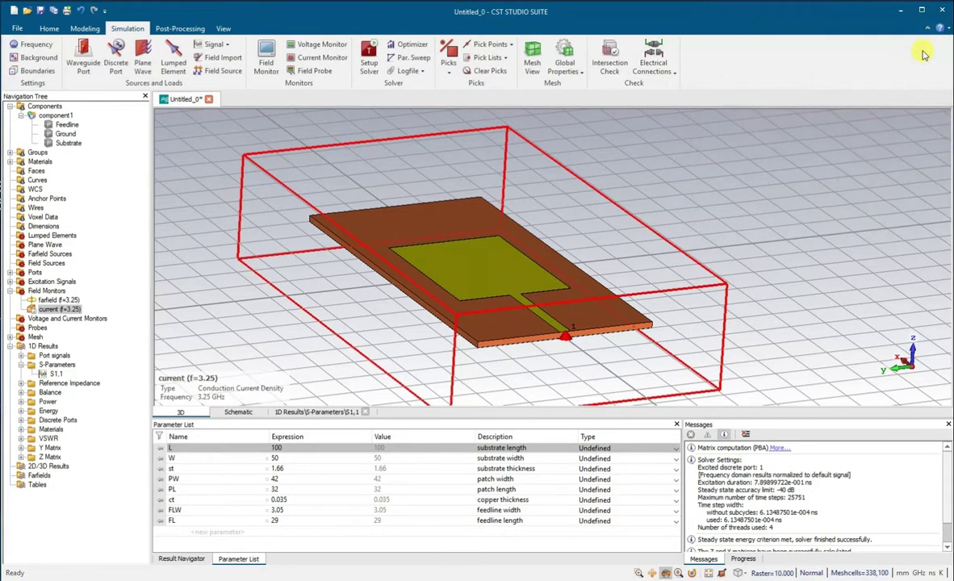
Run the simulation again with the farfield and current density monitors included
{"action": "left_click", "coordinate": [88, 29]}
{"action": "left_click", "coordinate": [47, 29]}
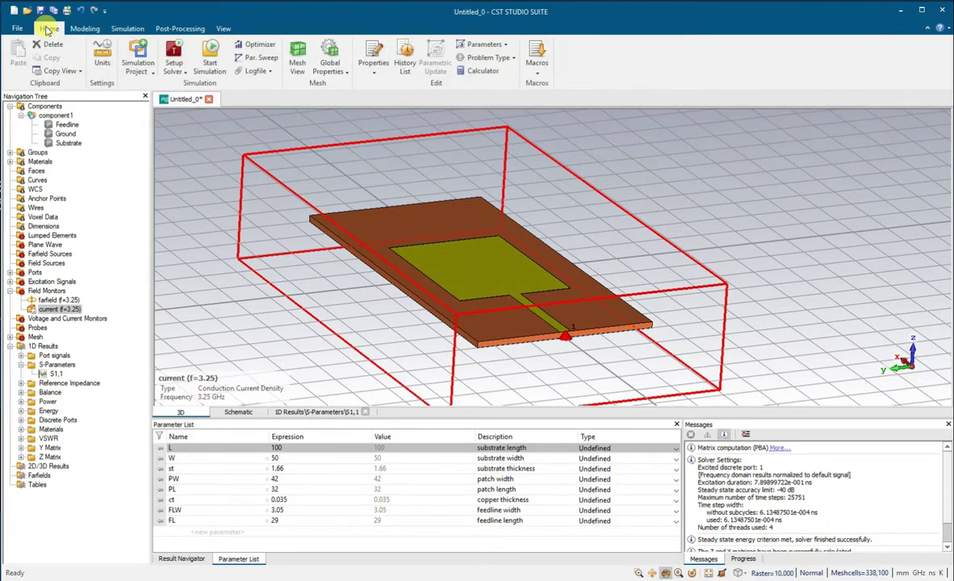
{"action": "left_click", "coordinate": [209, 56]}
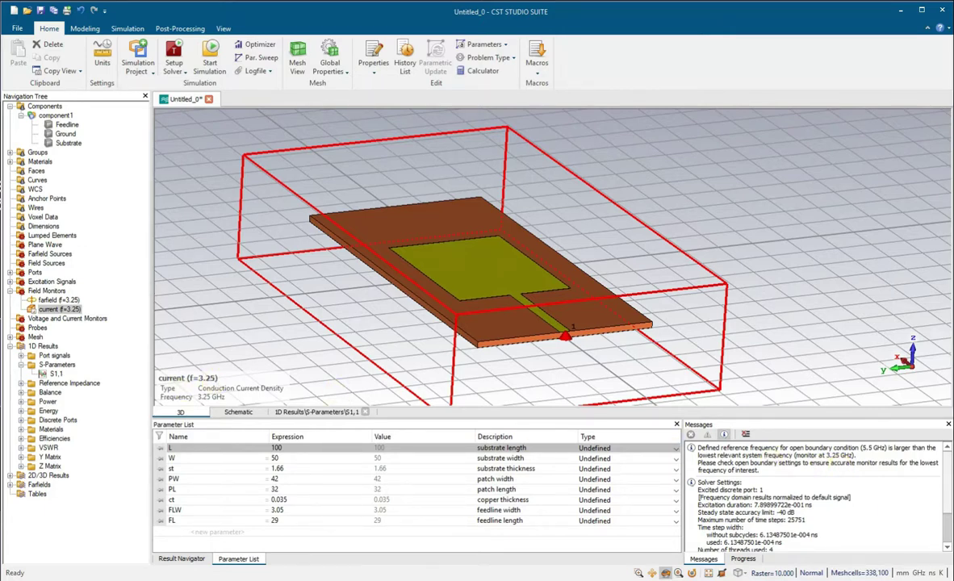
Display the 3.25 GHz current density from the 2D/3D results and view it from the feed side
{"action": "double_click", "coordinate": [60, 309]}
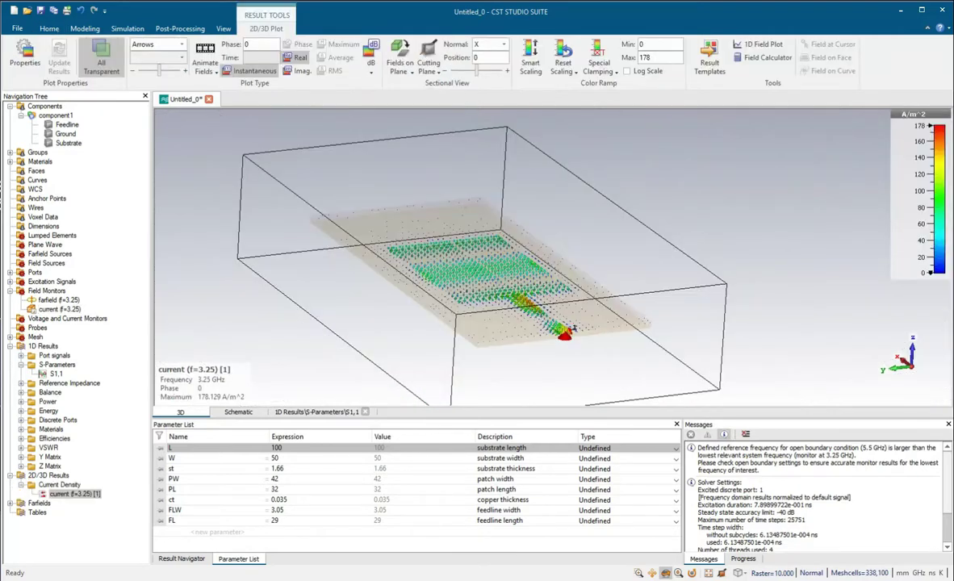
{"action": "left_click", "coordinate": [20, 476]}
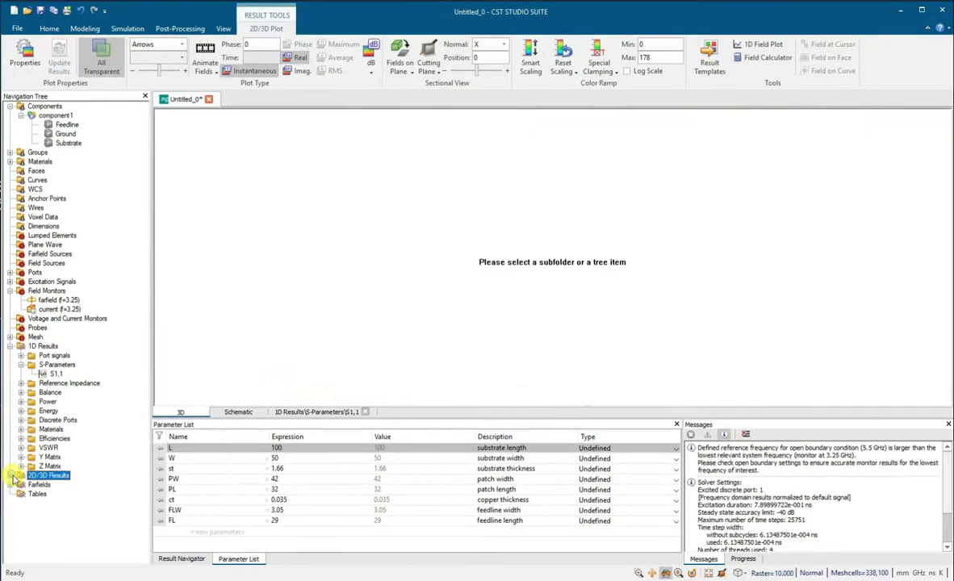
{"action": "left_click", "coordinate": [20, 475]}
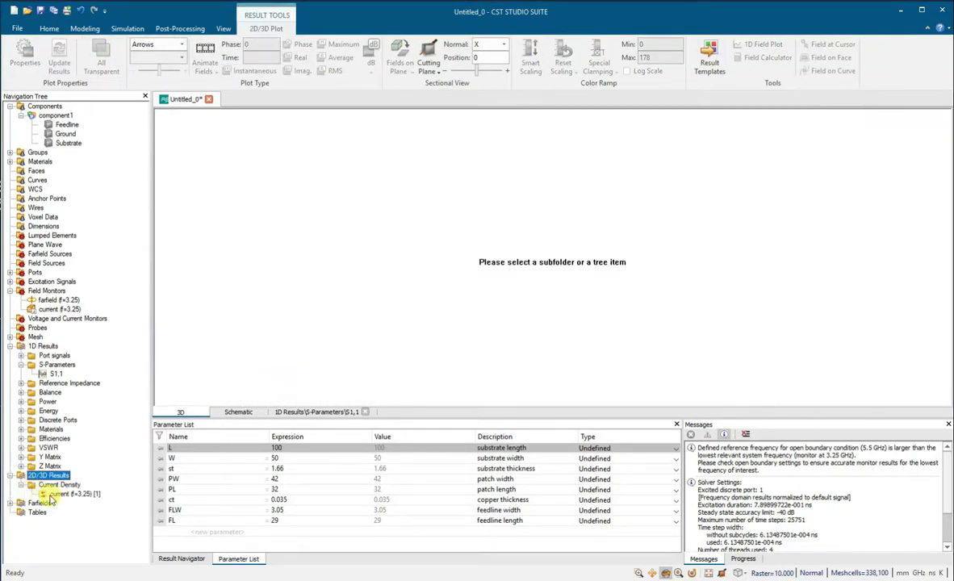
{"action": "left_click", "coordinate": [52, 494]}
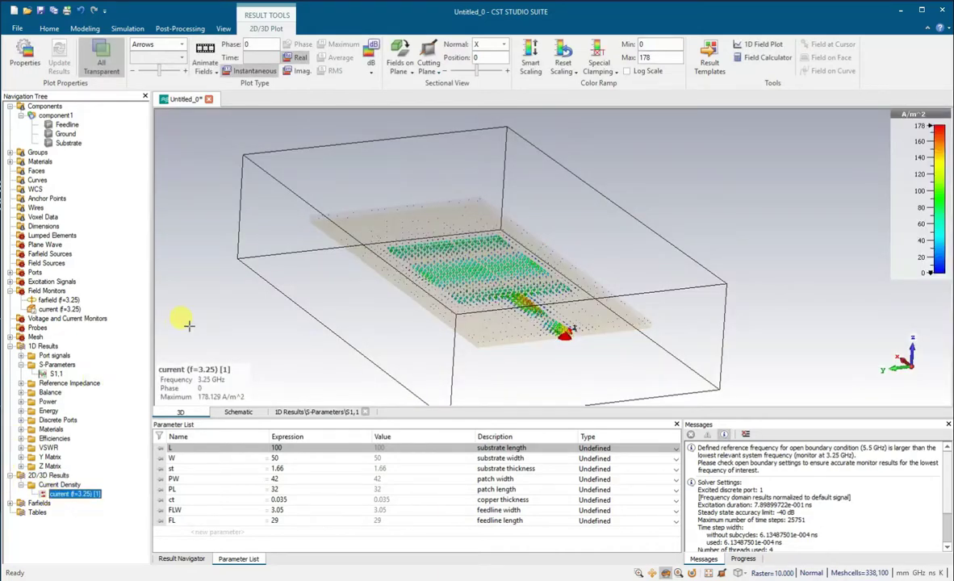
{"action": "left_click_drag", "start_coordinate": [371, 322], "coordinate": [286, 129]}
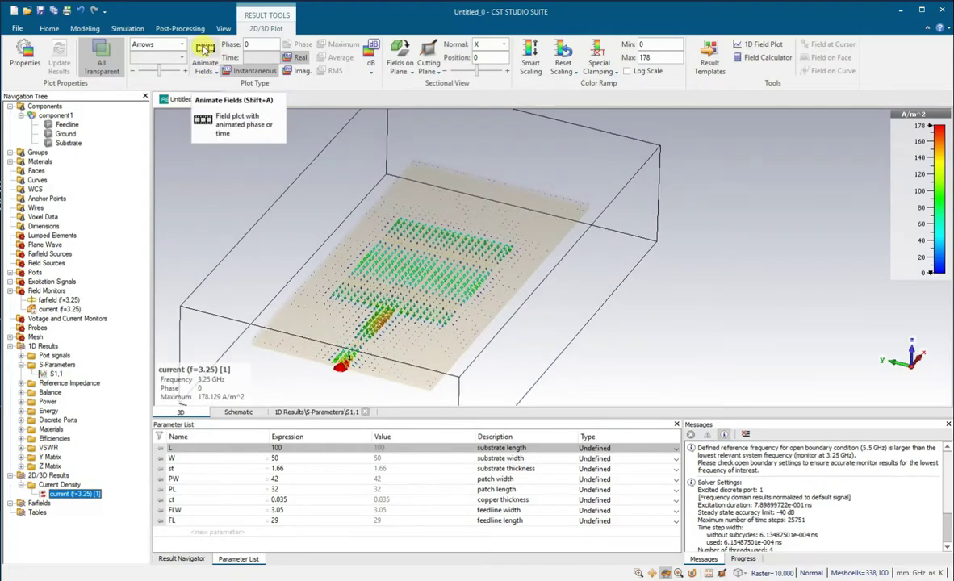
Animate the current density along the feedline and patch, examine it up close, and stop the animation
{"action": "left_click", "coordinate": [205, 50]}
{"action": "mouse_move", "coordinate": [378, 376]}
{"action": "left_mouse_down"}
{"action": "mouse_move", "coordinate": [282, 385]}
{"action": "mouse_move", "coordinate": [380, 383]}
{"action": "mouse_move", "coordinate": [374, 374]}
{"action": "left_mouse_up"}
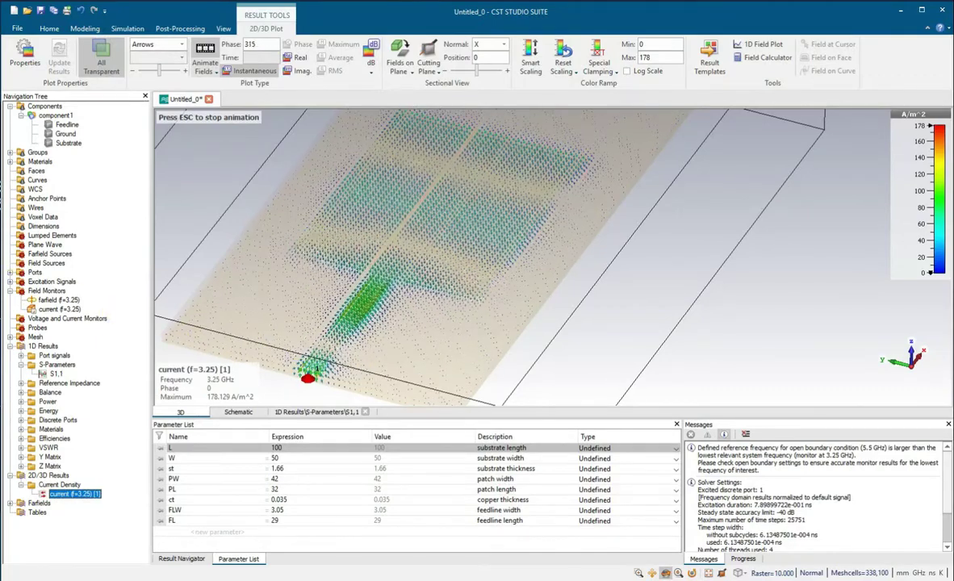
{"action": "left_click", "coordinate": [205, 53]}
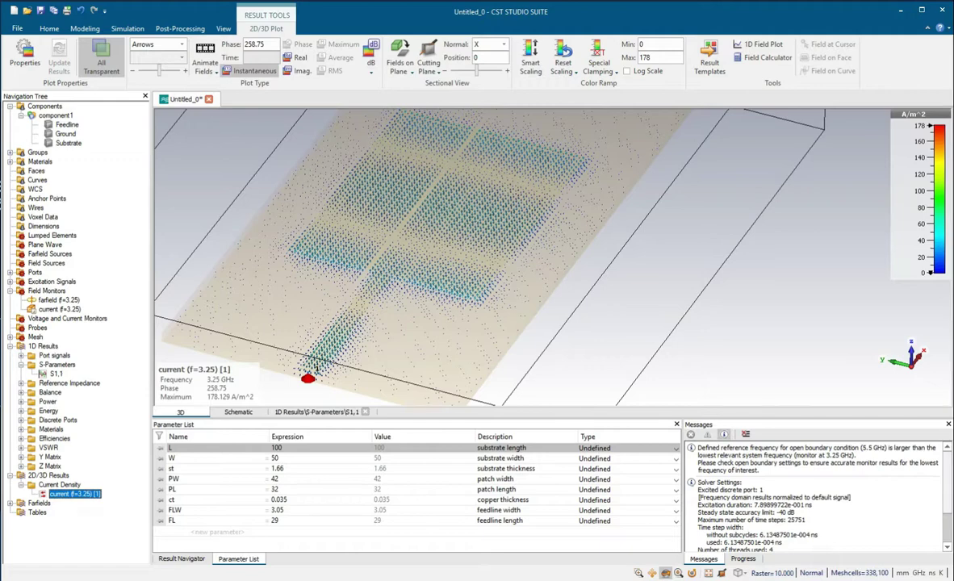
{"action": "left_click", "coordinate": [316, 367]}
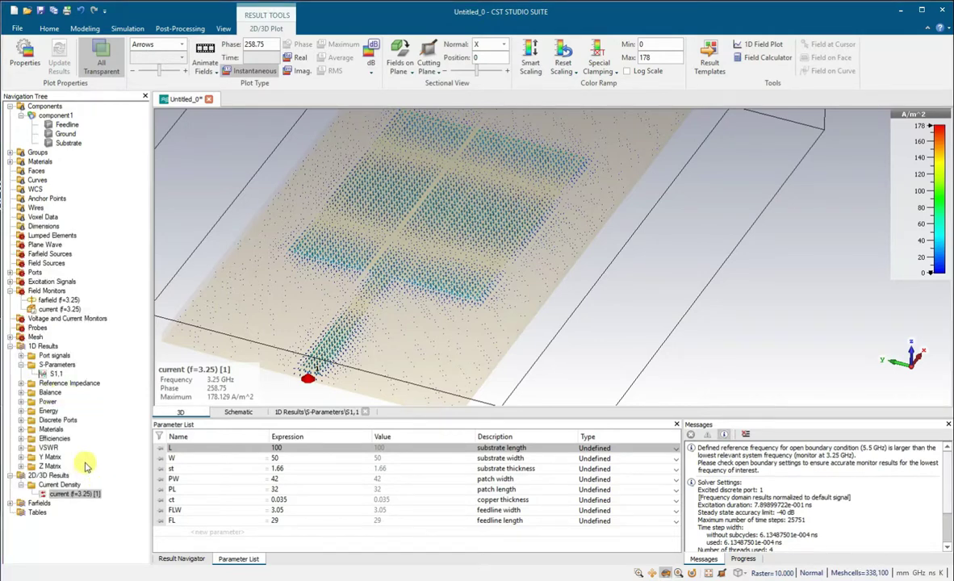
Display the Abs component of the 3.25 GHz farfield as a 3D radiation pattern
{"action": "left_click", "coordinate": [12, 504]}
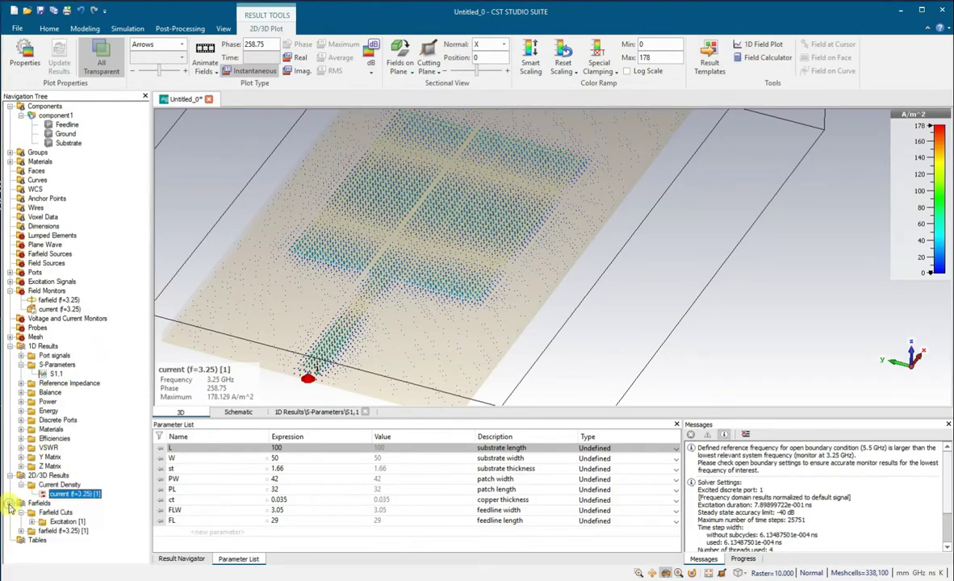
{"action": "left_click", "coordinate": [21, 531]}
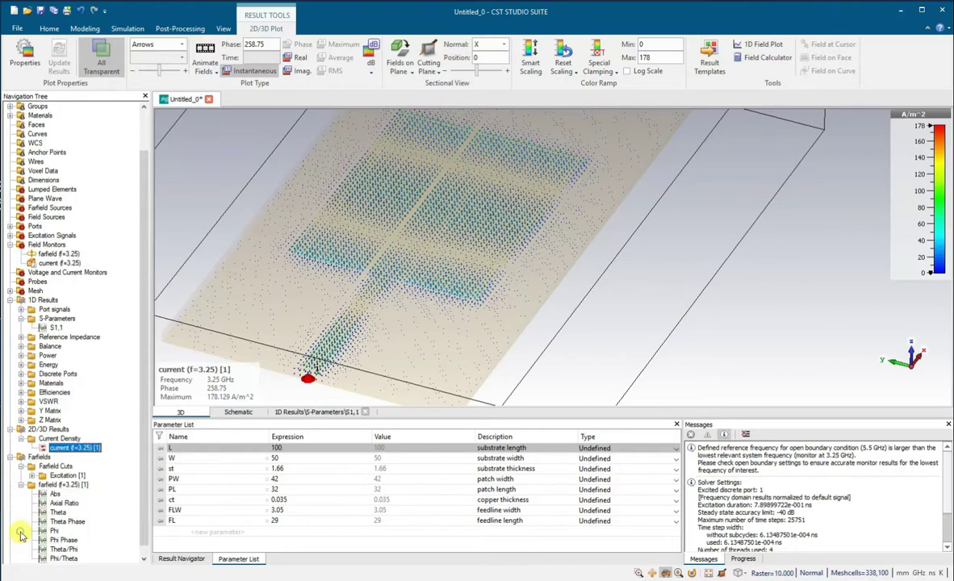
{"action": "left_click", "coordinate": [53, 494]}
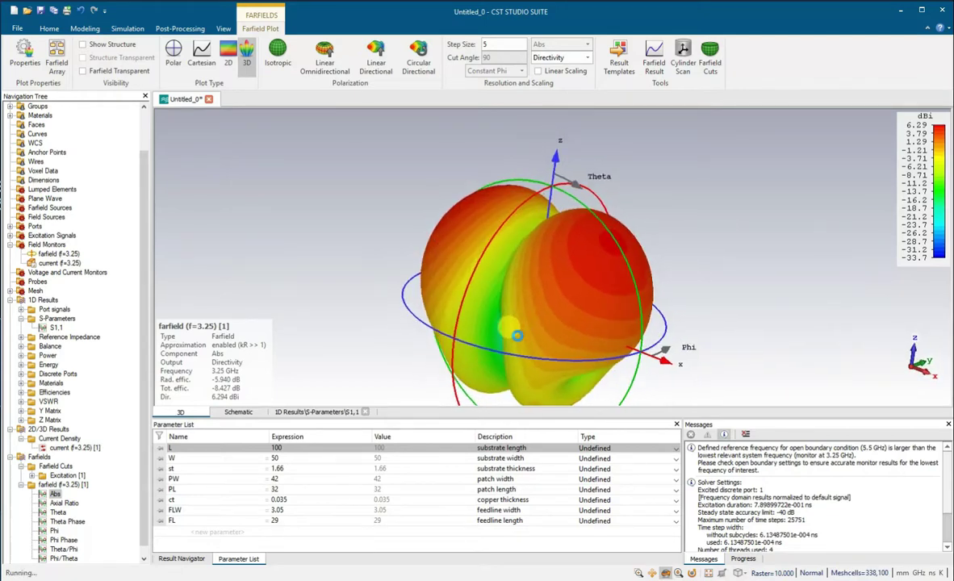
Plot the farfield as Gain (IEEE), switch it to Realized Gain, and examine the pattern from several angles
{"action": "left_click", "coordinate": [587, 62]}
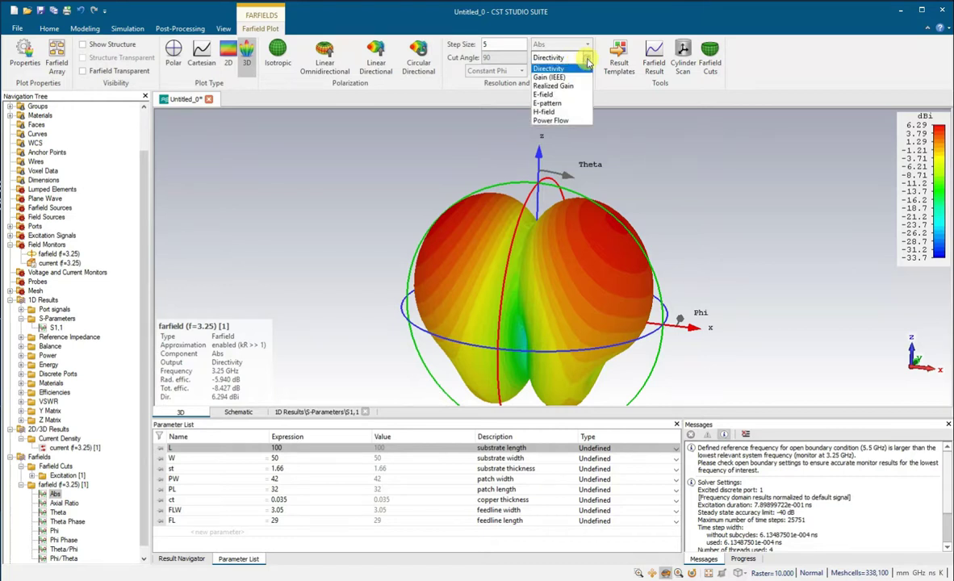
{"action": "left_click", "coordinate": [584, 77]}
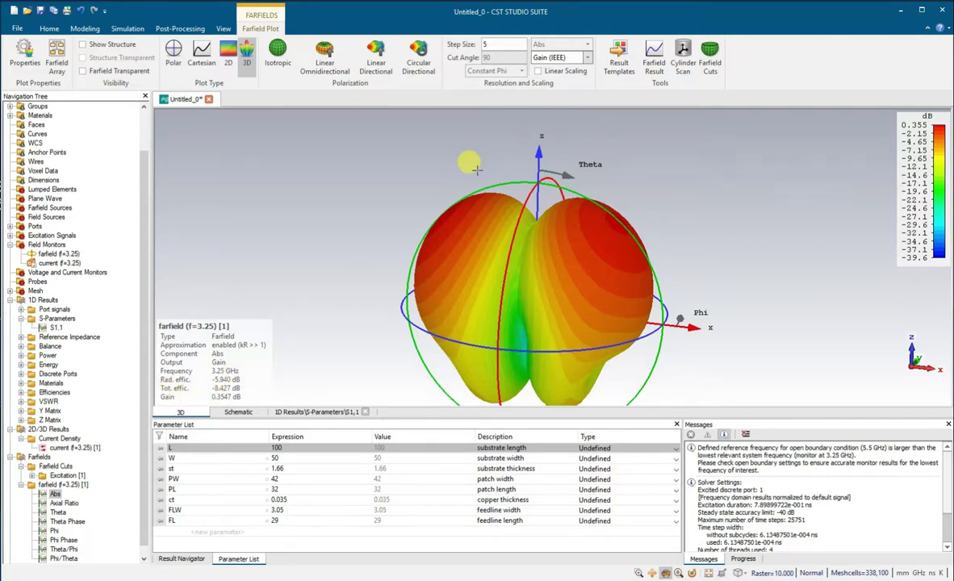
{"action": "left_click", "coordinate": [588, 57]}
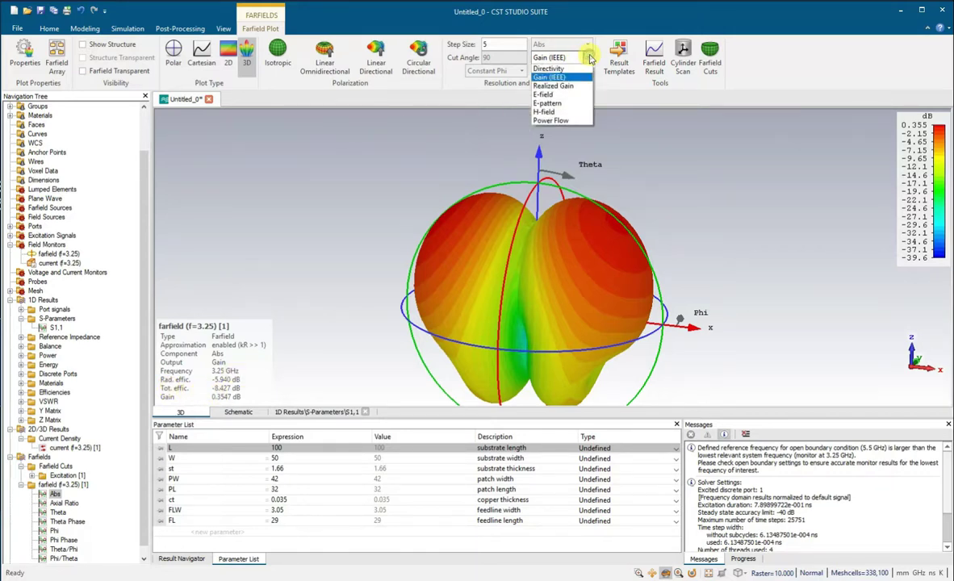
{"action": "left_click", "coordinate": [574, 85]}
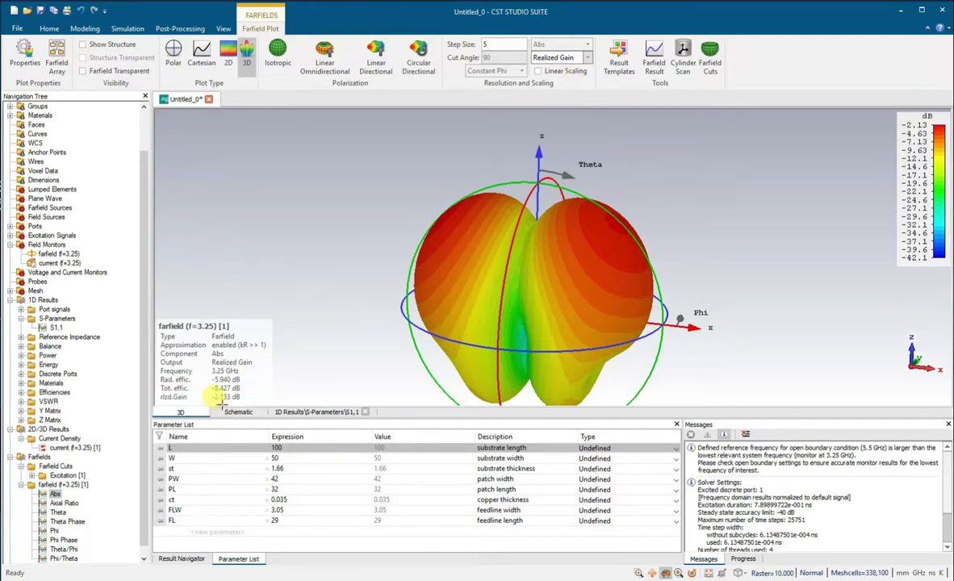
{"action": "scroll", "coordinate": [477, 327], "scroll_direction": "down", "scroll_amount": 2}
{"action": "scroll", "coordinate": [521, 355], "scroll_direction": "up", "scroll_amount": 2}
{"action": "left_click_drag", "start_coordinate": [526, 356], "coordinate": [525, 354]}
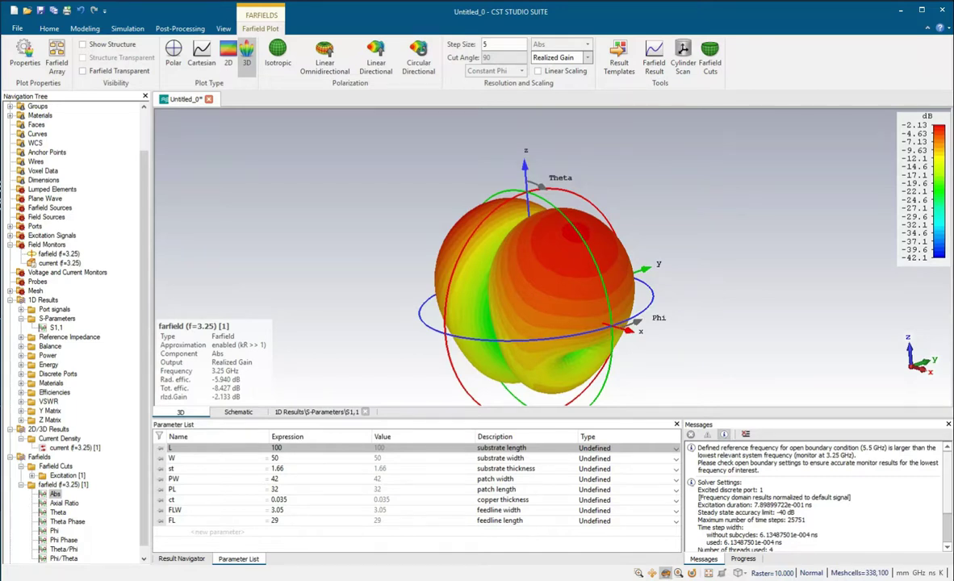
Set the maximum simulation frequency to 3 GHz and accept deleting the current and parametric results while keeping the result cache
{"action": "left_click", "coordinate": [127, 29]}
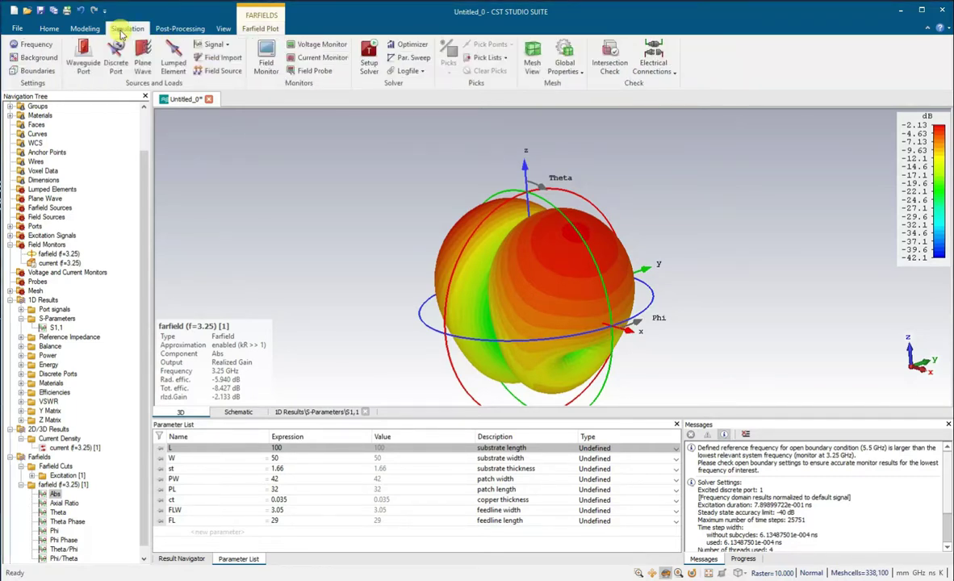
{"action": "left_click", "coordinate": [17, 45]}
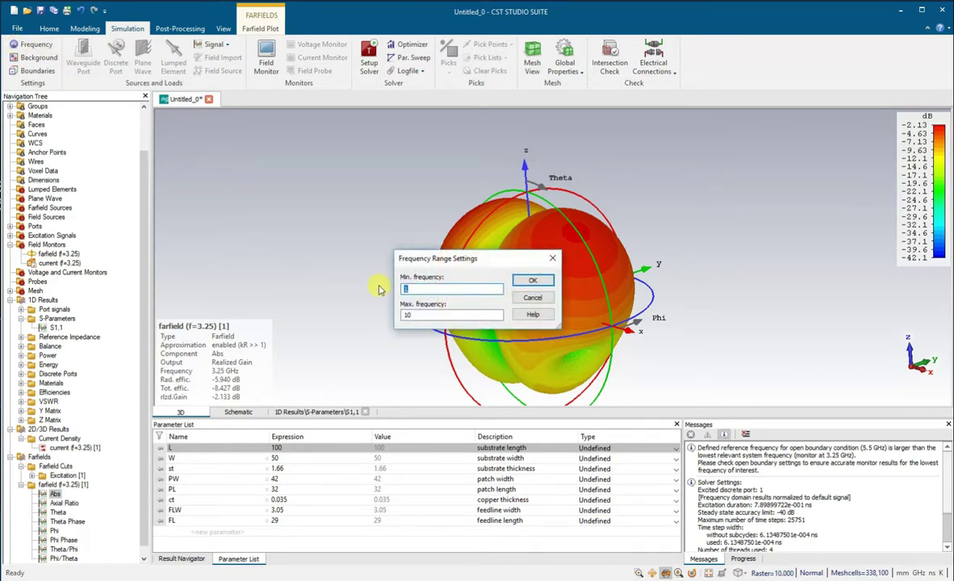
{"action": "key", "text": "Tab"}
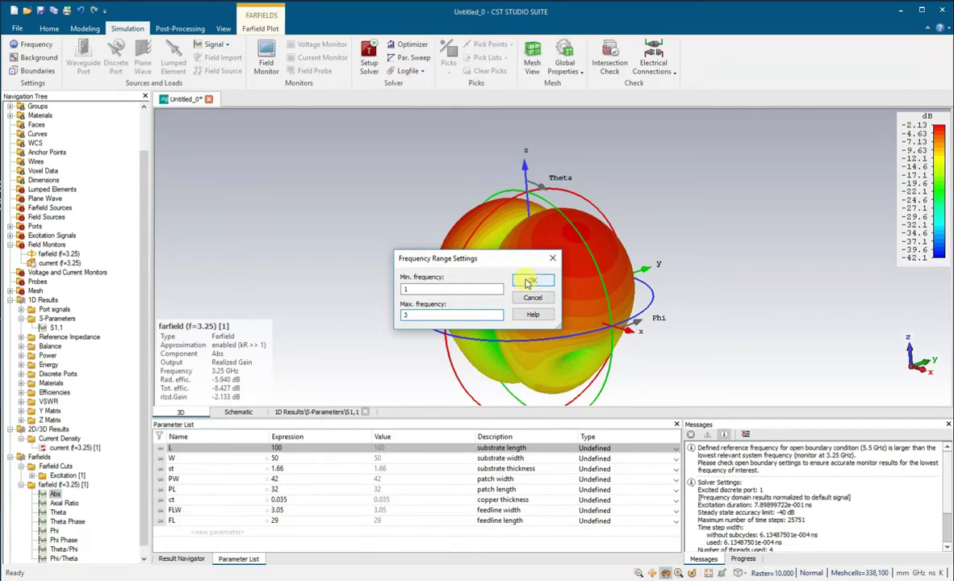
{"action": "left_click", "coordinate": [529, 282]}
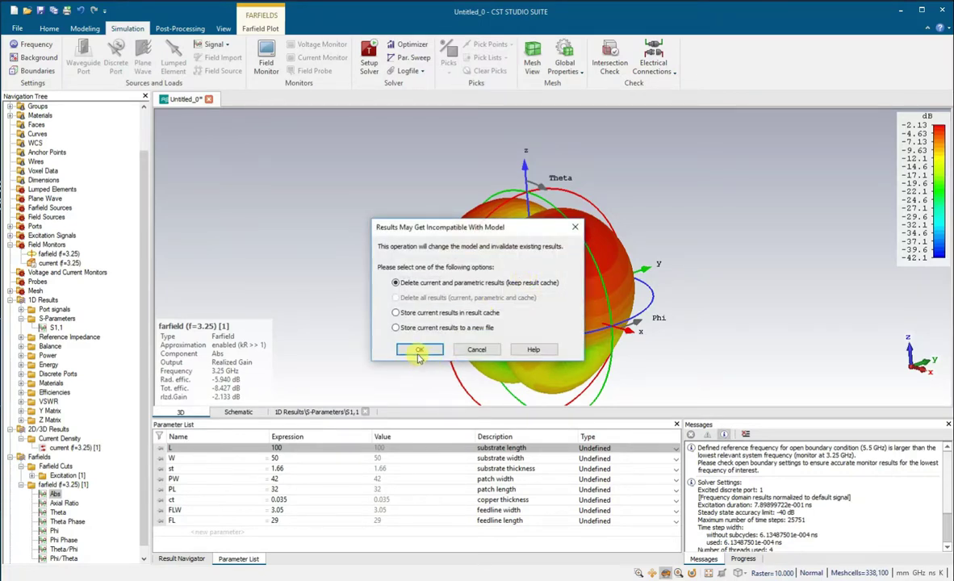
{"action": "left_click", "coordinate": [418, 351]}
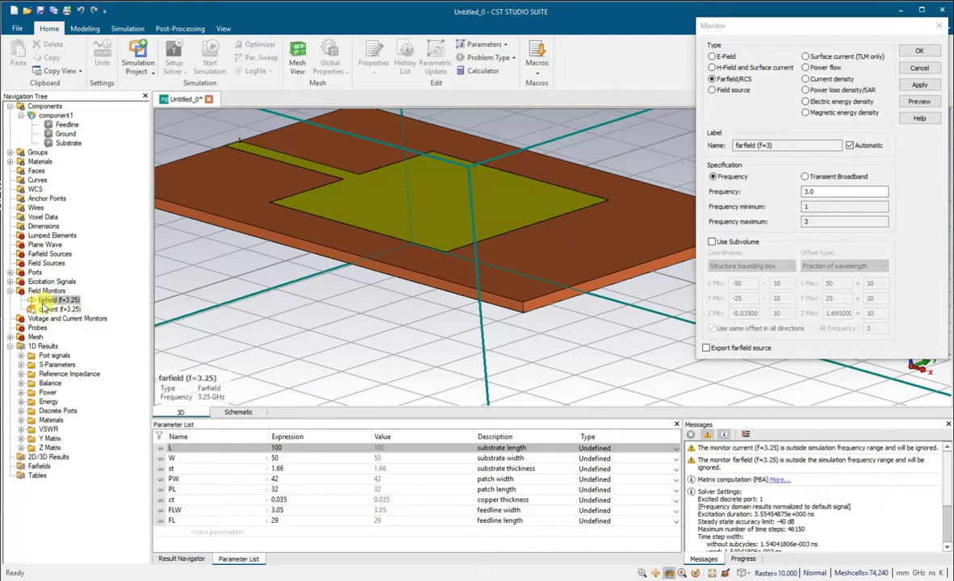
Define a Farfield/RCS monitor at 3.0 GHz with automatic naming and accept deleting the current results
{"action": "left_click", "coordinate": [712, 79]}
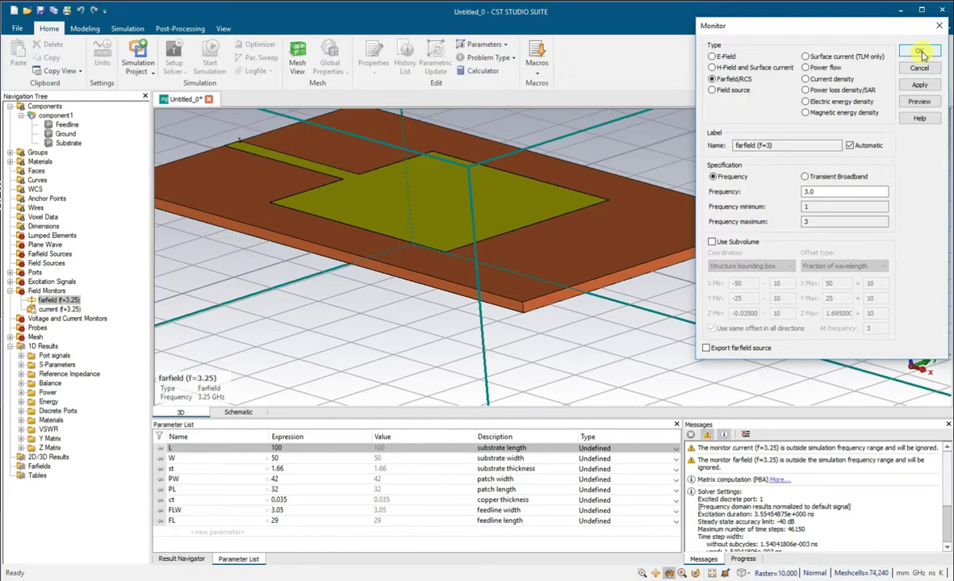
{"action": "left_click", "coordinate": [920, 86]}
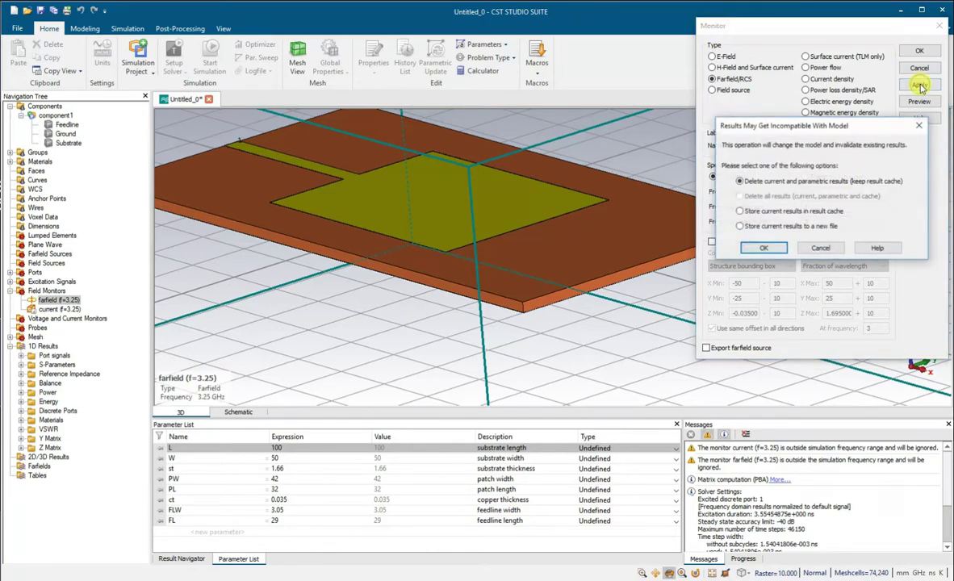
{"action": "left_click", "coordinate": [764, 248]}
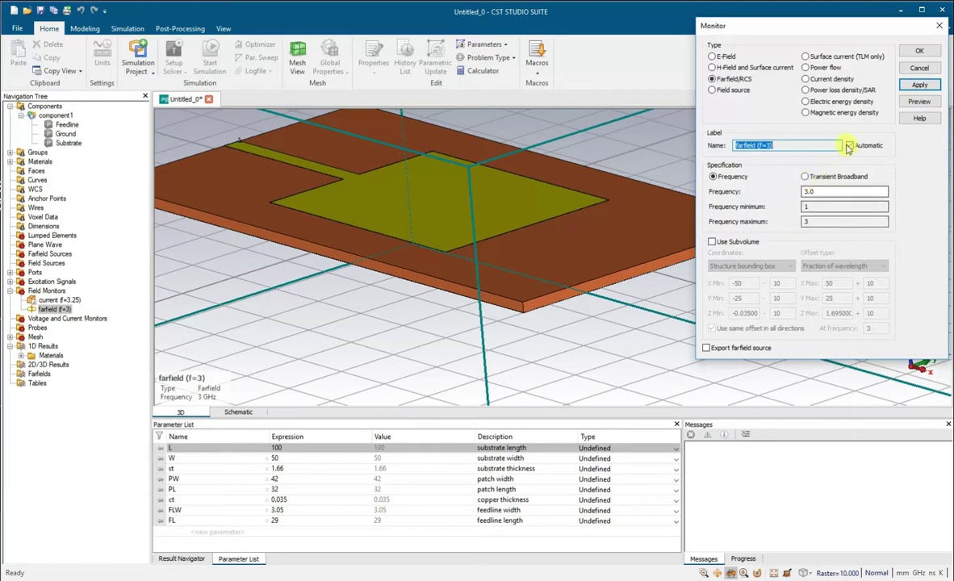
{"action": "left_click", "coordinate": [919, 50]}
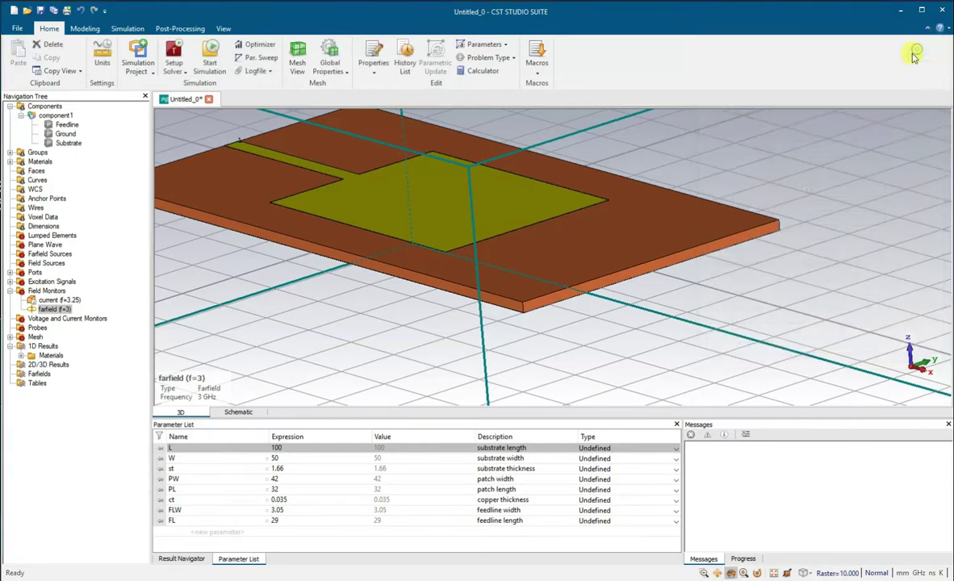
{"action": "left_click", "coordinate": [21, 356]}
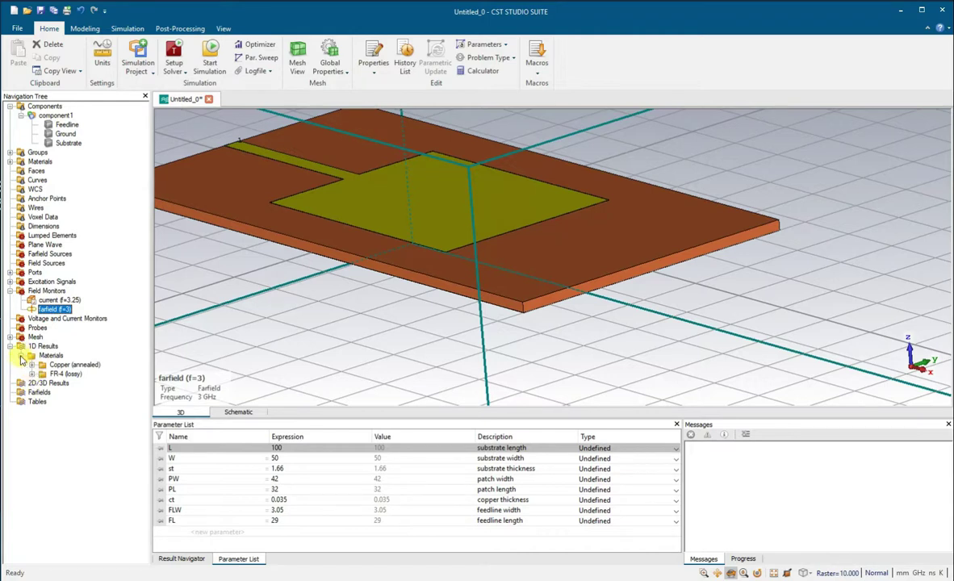
{"action": "left_click", "coordinate": [19, 356]}
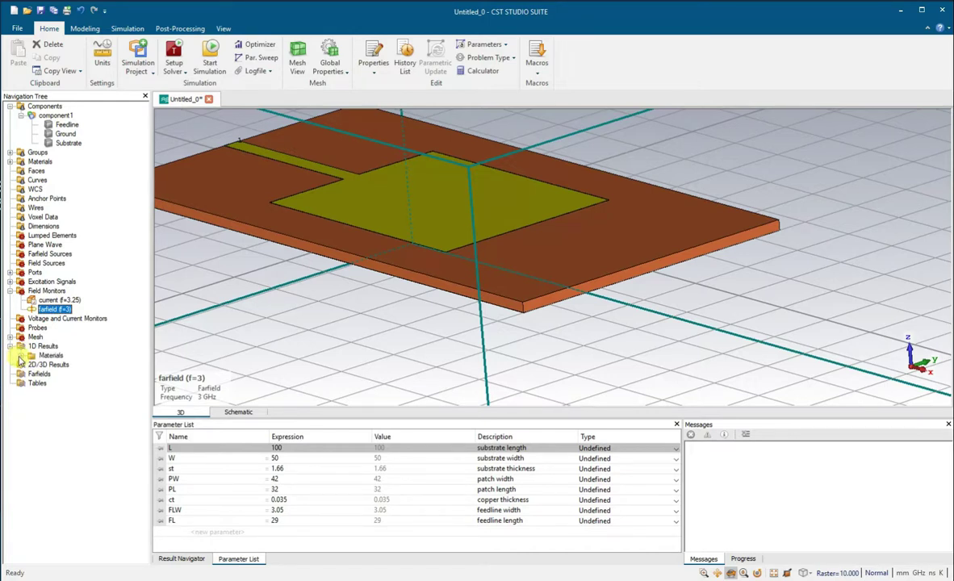
{"action": "left_click", "coordinate": [20, 356]}
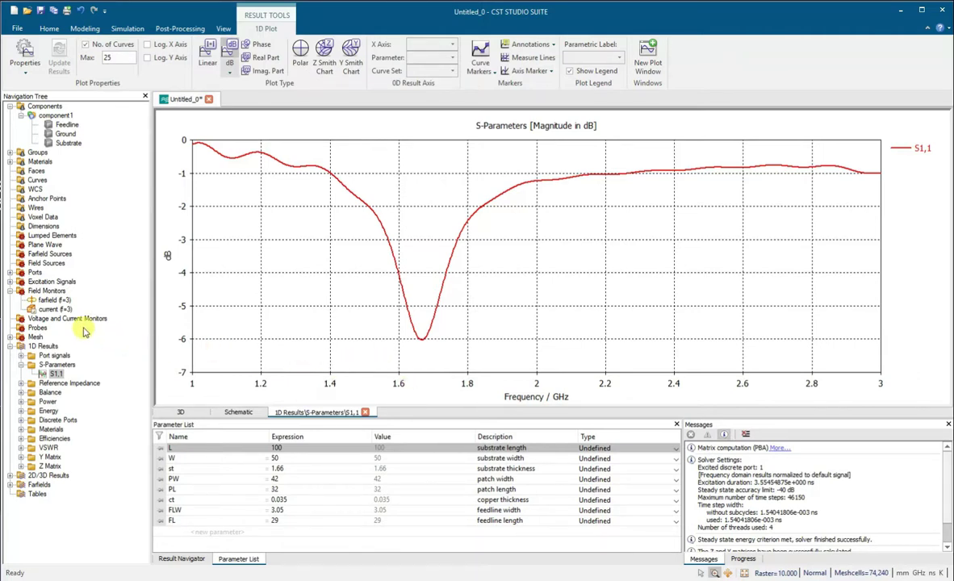
Check the 3 GHz farfield and current monitors, and display the 3 GHz current density seen from the feed side
{"action": "left_click", "coordinate": [54, 300]}
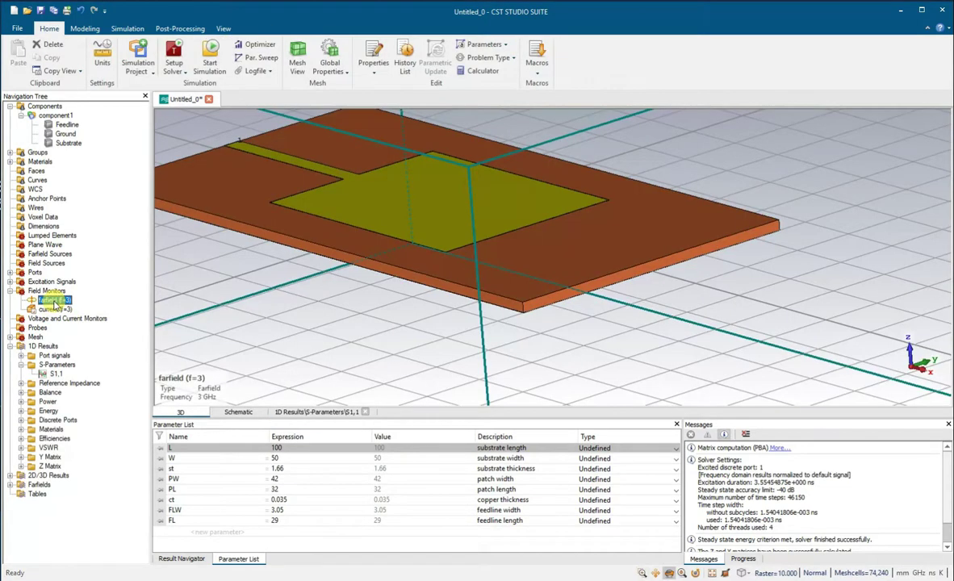
{"action": "left_click", "coordinate": [54, 309]}
{"action": "left_click", "coordinate": [54, 300]}
{"action": "left_click", "coordinate": [11, 475]}
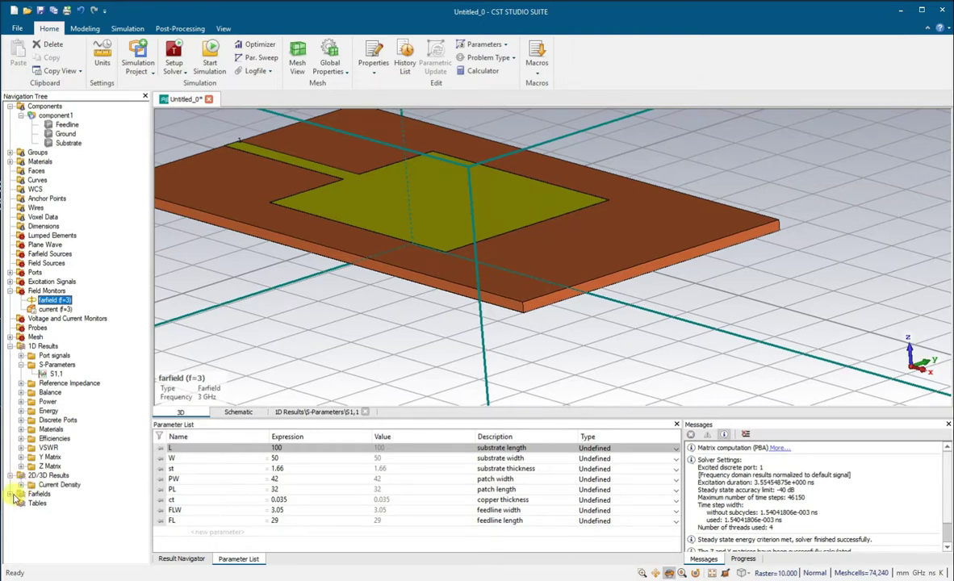
{"action": "left_click", "coordinate": [20, 484]}
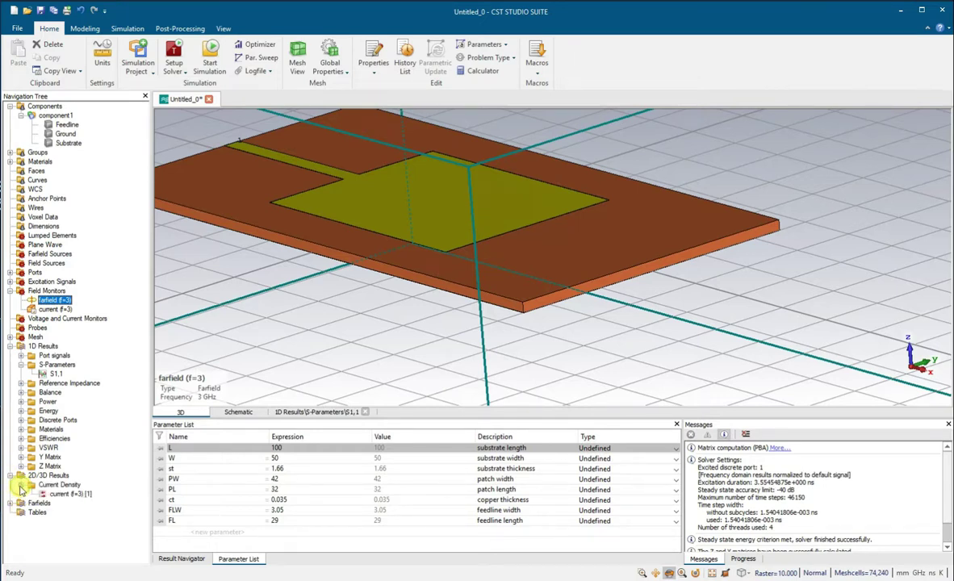
{"action": "left_click", "coordinate": [64, 494]}
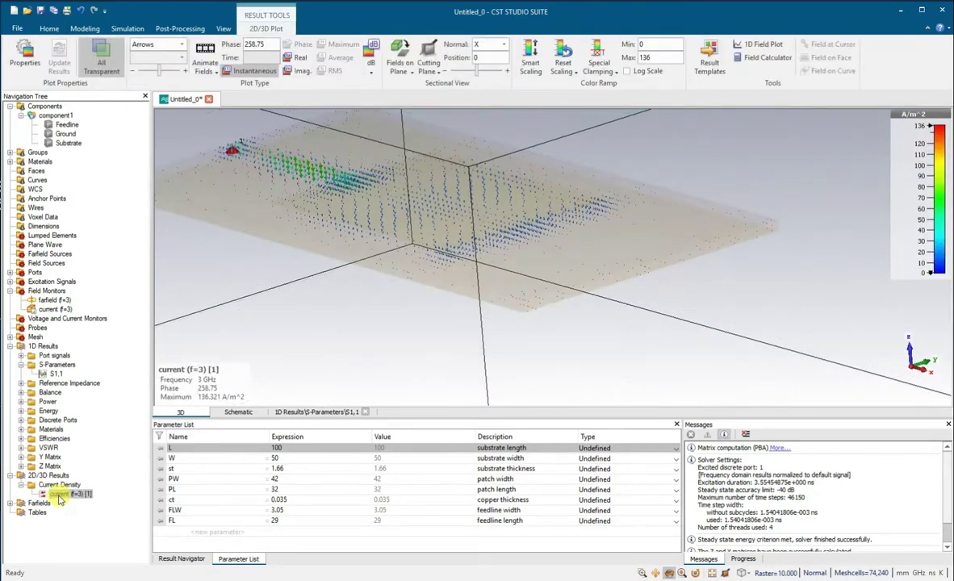
{"action": "left_click_drag", "start_coordinate": [357, 315], "coordinate": [8, 468]}
Display the Abs component of the 3 GHz farfield as a 3D pattern and view it from another angle
{"action": "left_click", "coordinate": [20, 503]}
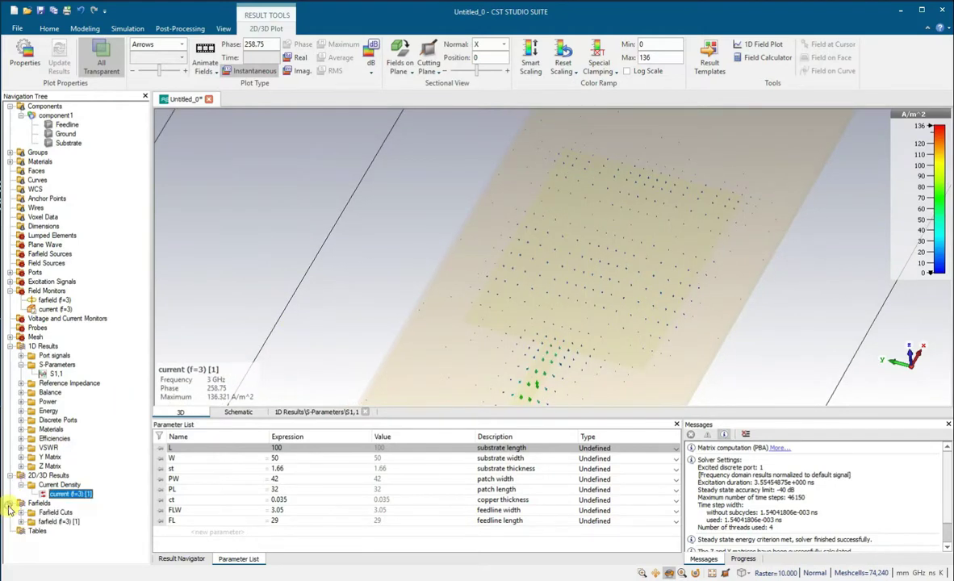
{"action": "left_click", "coordinate": [20, 522]}
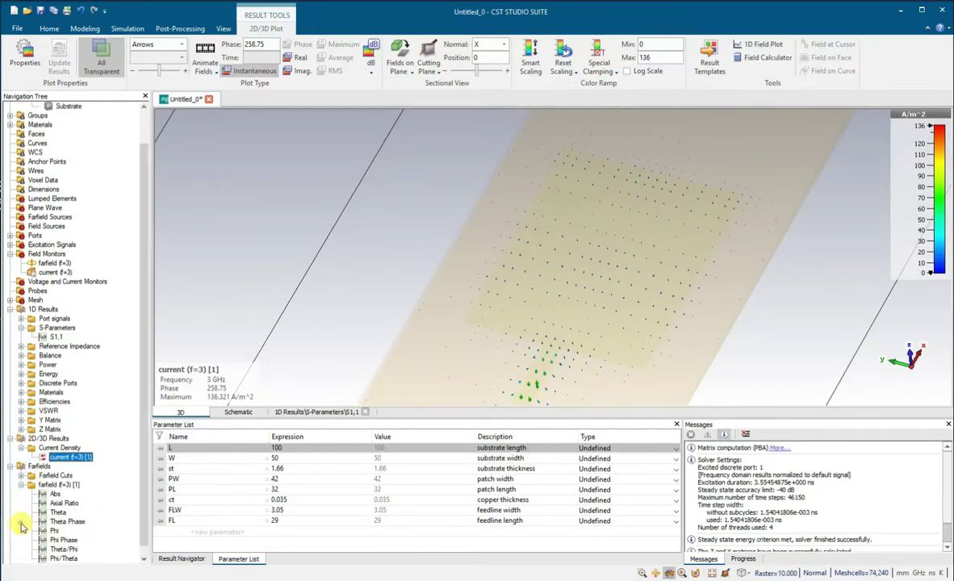
{"action": "left_click", "coordinate": [51, 494]}
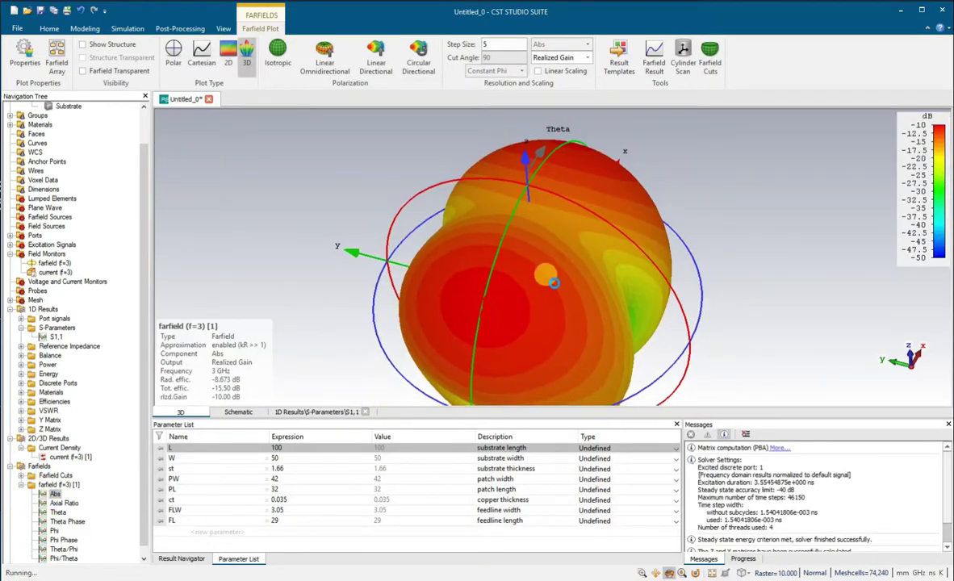
{"action": "left_click_drag", "start_coordinate": [546, 275], "coordinate": [544, 275]}
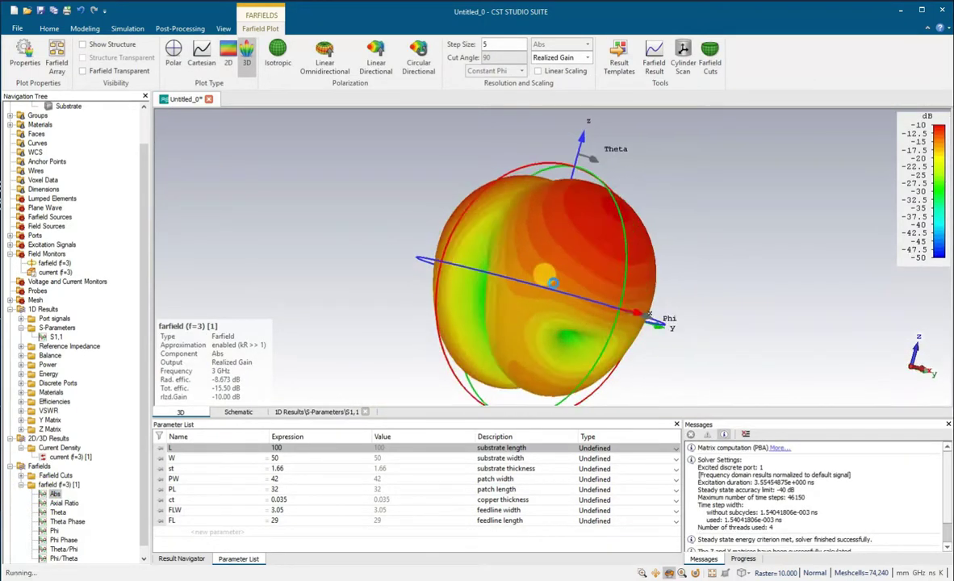
Plot the 3 GHz farfield as Gain (IEEE) and examine the pattern
{"action": "left_click", "coordinate": [588, 58]}
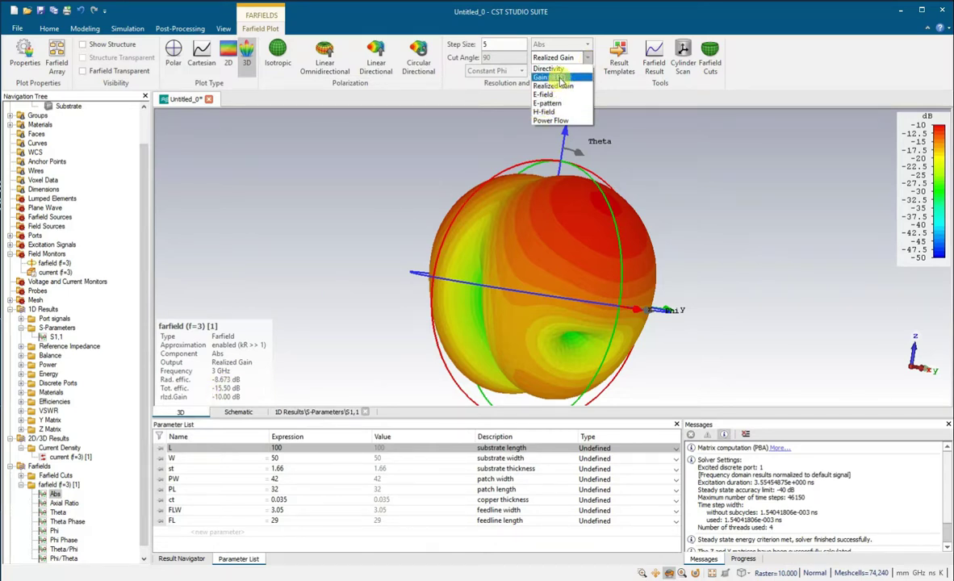
{"action": "left_click", "coordinate": [692, 123]}
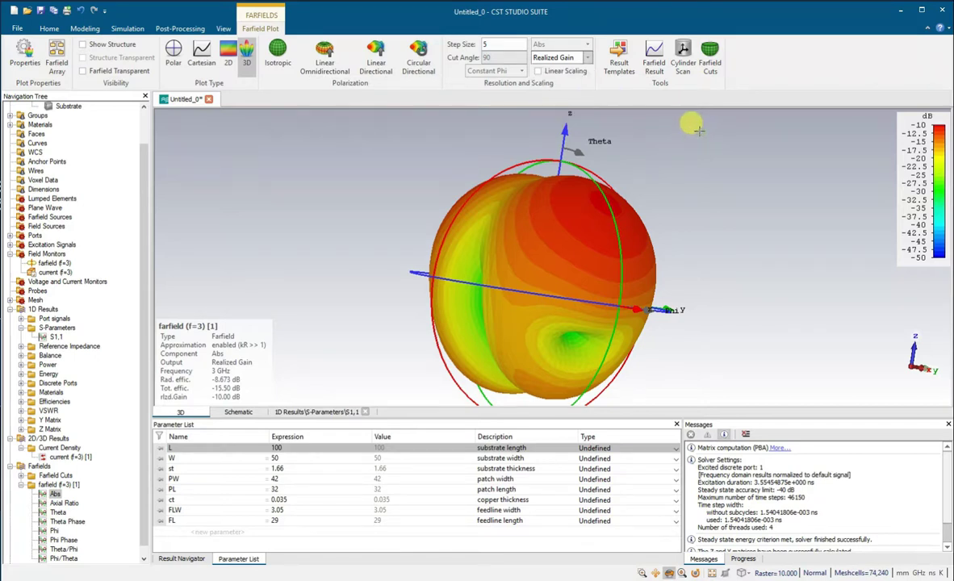
{"action": "left_click", "coordinate": [581, 62]}
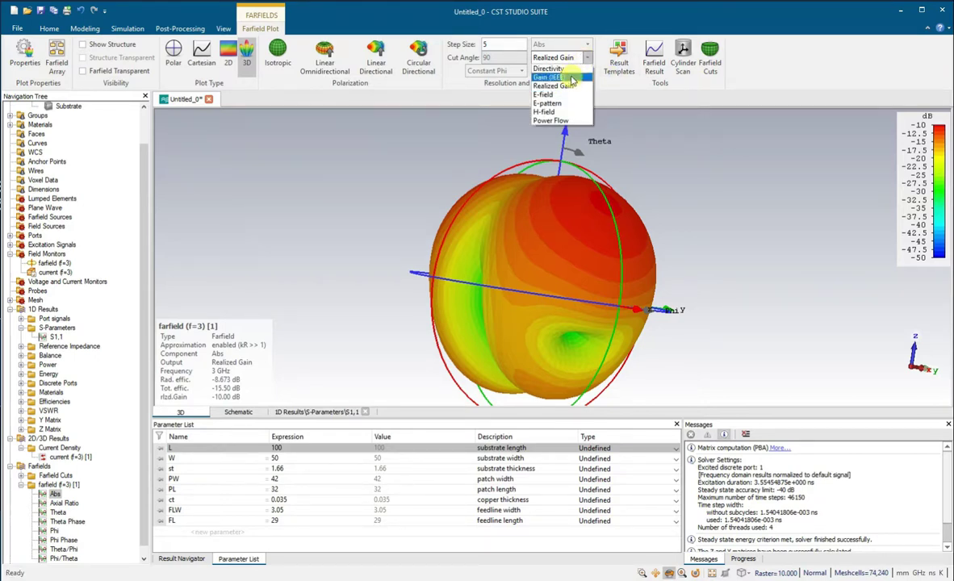
{"action": "left_click", "coordinate": [570, 83]}
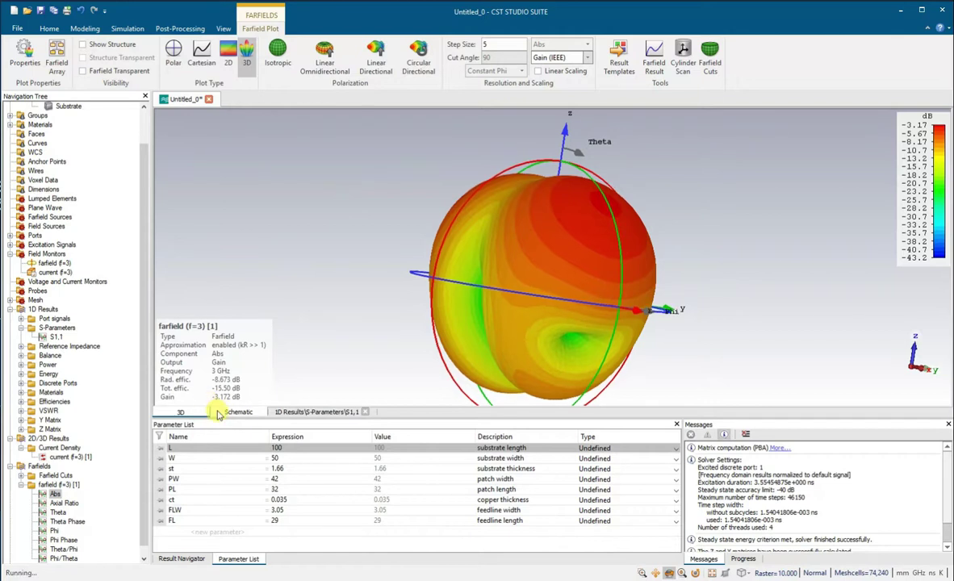
{"action": "left_click_drag", "start_coordinate": [365, 348], "coordinate": [611, 216]}
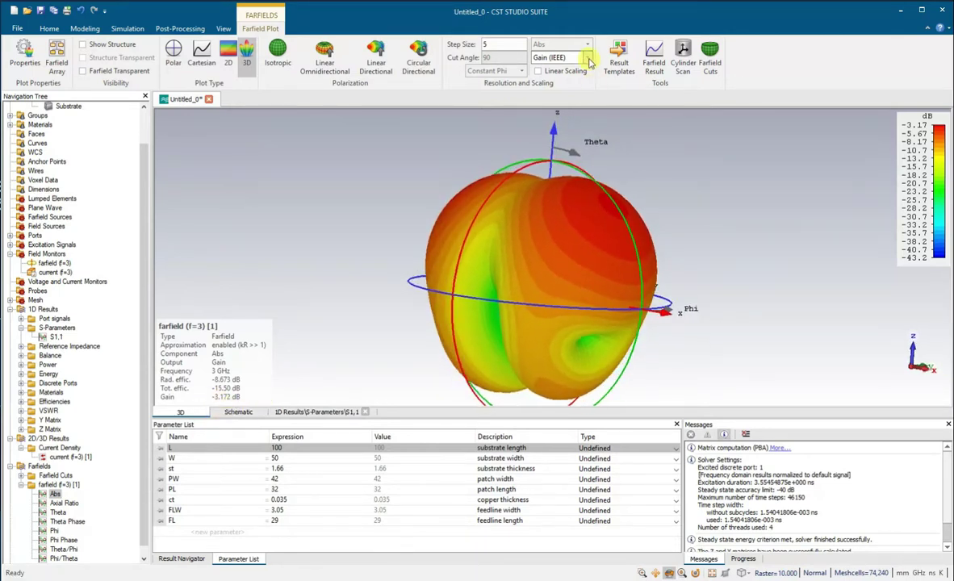
Switch the 3 GHz farfield plot to Directivity and inspect the whole pattern with its efficiency values
{"action": "left_click", "coordinate": [549, 57]}
{"action": "left_click", "coordinate": [578, 71]}
{"action": "left_click_drag", "start_coordinate": [494, 170], "coordinate": [428, 248]}
{"action": "scroll", "coordinate": [453, 236], "scroll_direction": "down", "scroll_amount": 3}
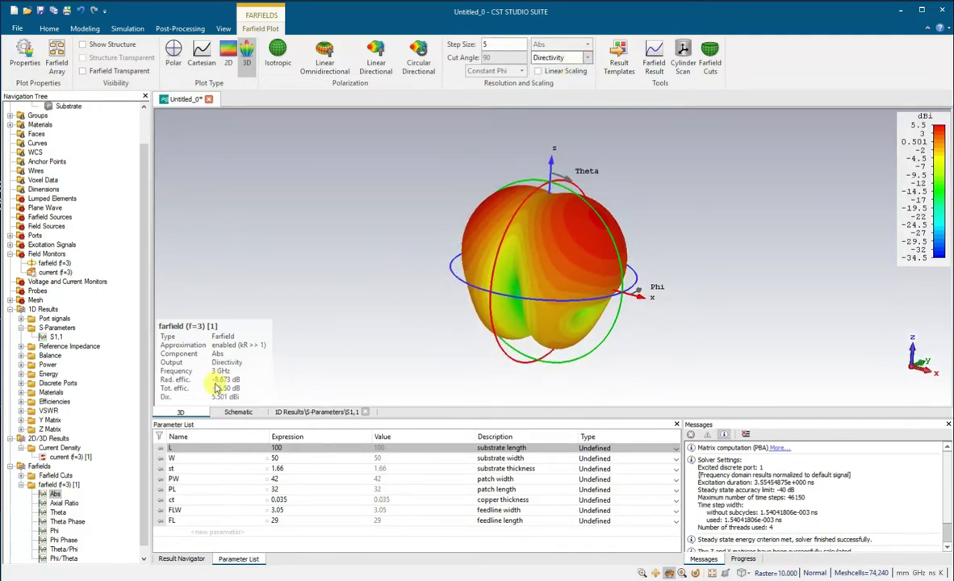
{"action": "left_click_drag", "start_coordinate": [549, 298], "coordinate": [214, 264]}
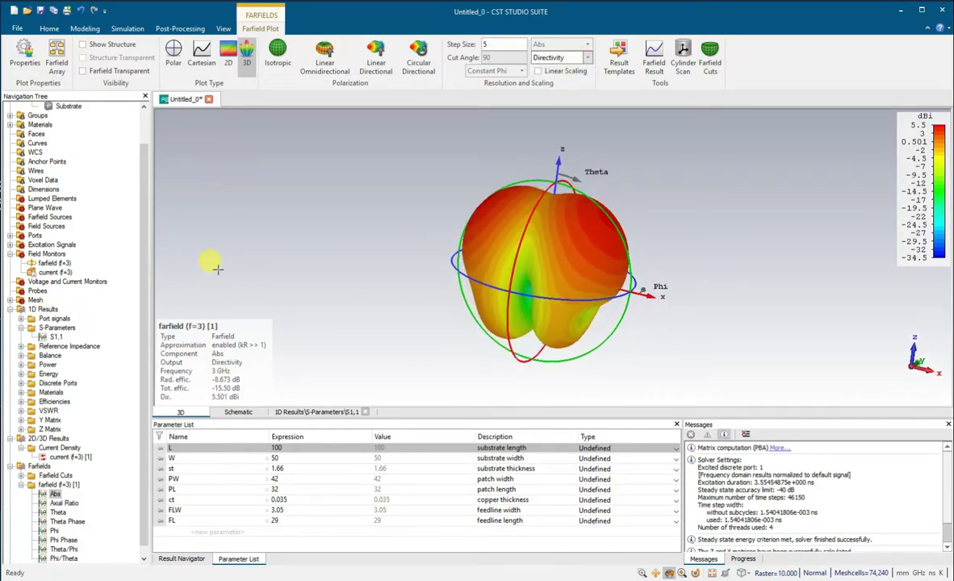
Reopen the 3 GHz current density, animate it, examine the port and feedline up close, and stop the animation
{"action": "left_click", "coordinate": [54, 458]}
{"action": "left_click_drag", "start_coordinate": [282, 355], "coordinate": [482, 307]}
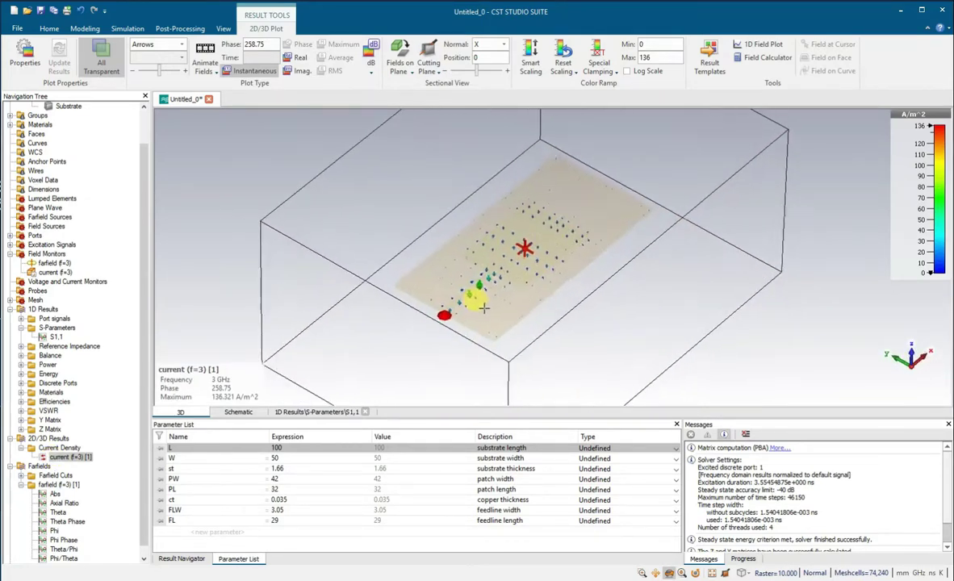
{"action": "scroll", "coordinate": [482, 306], "scroll_direction": "up", "scroll_amount": 5}
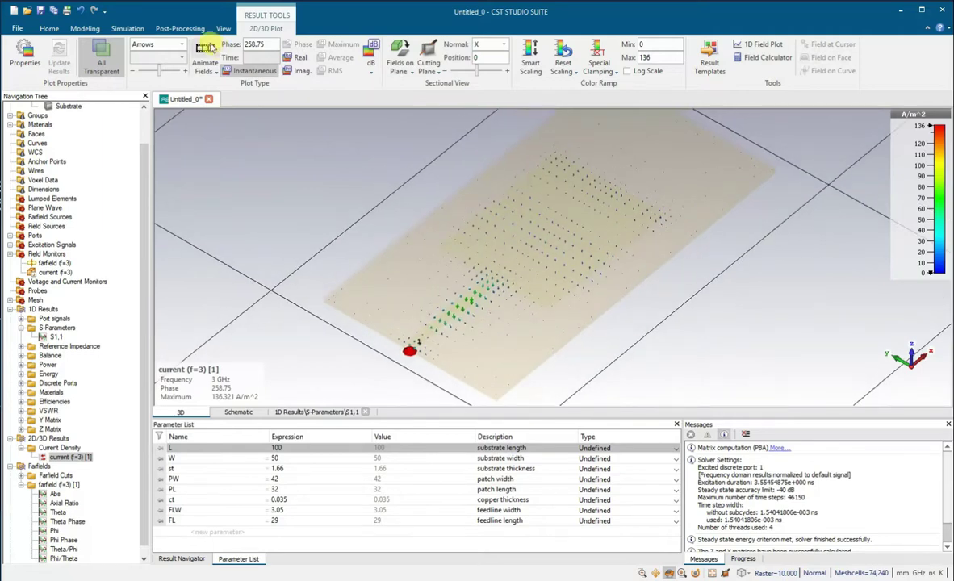
{"action": "left_click", "coordinate": [207, 48]}
{"action": "left_click_drag", "start_coordinate": [521, 256], "coordinate": [499, 334]}
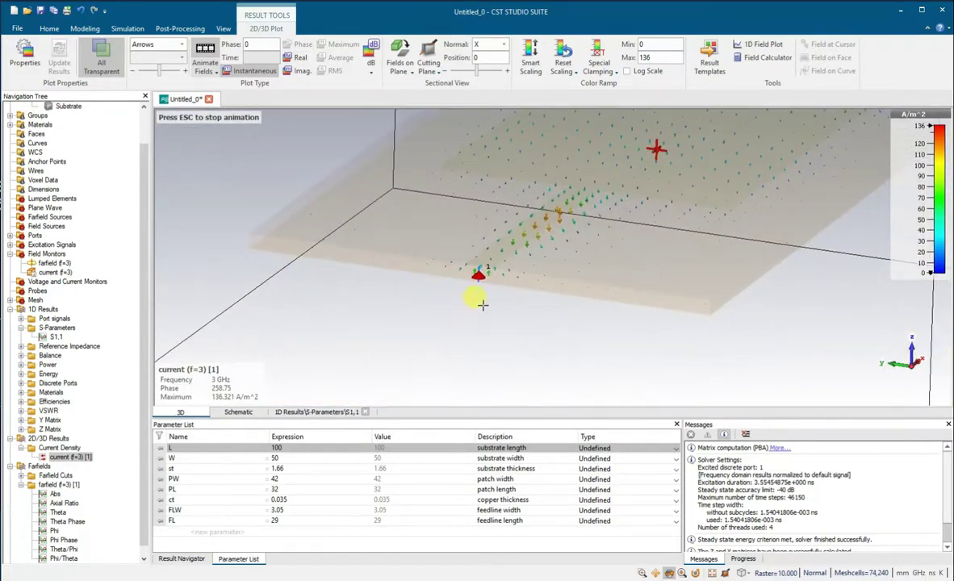
{"action": "scroll", "coordinate": [478, 308], "scroll_direction": "up", "scroll_amount": 5}
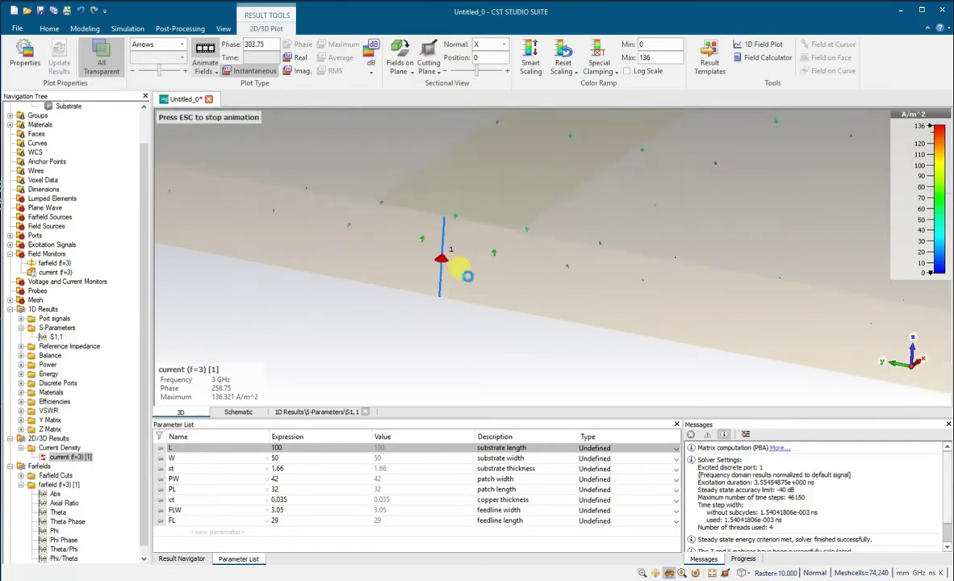
{"action": "mouse_move", "coordinate": [467, 276]}
{"action": "left_mouse_down"}
{"action": "mouse_move", "coordinate": [473, 341]}
{"action": "mouse_move", "coordinate": [533, 322]}
{"action": "mouse_move", "coordinate": [615, 315]}
{"action": "mouse_move", "coordinate": [632, 303]}
{"action": "mouse_move", "coordinate": [583, 305]}
{"action": "mouse_move", "coordinate": [629, 365]}
{"action": "mouse_move", "coordinate": [620, 308]}
{"action": "mouse_move", "coordinate": [617, 340]}
{"action": "mouse_move", "coordinate": [564, 313]}
{"action": "mouse_move", "coordinate": [505, 337]}
{"action": "mouse_move", "coordinate": [510, 315]}
{"action": "left_mouse_up"}
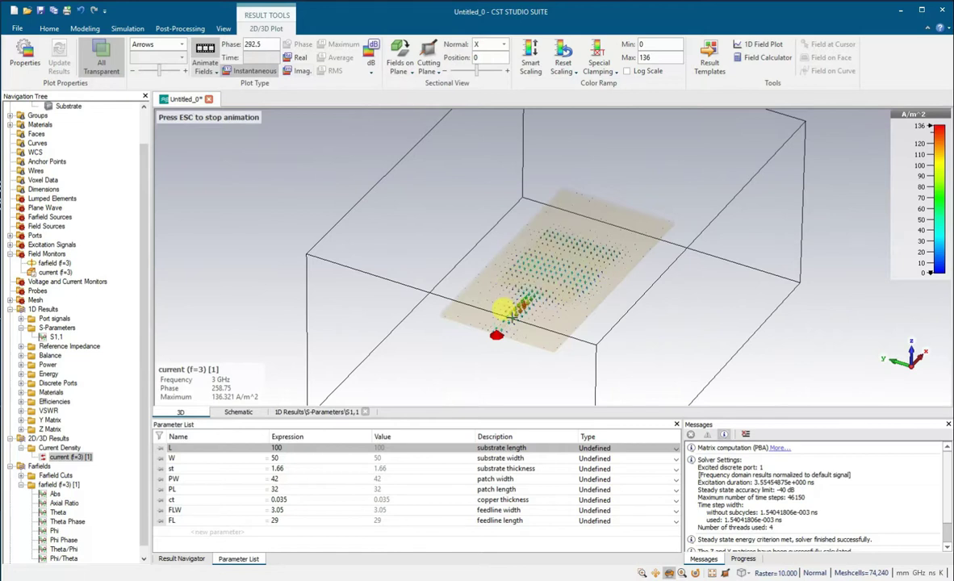
{"action": "left_click", "coordinate": [205, 53]}
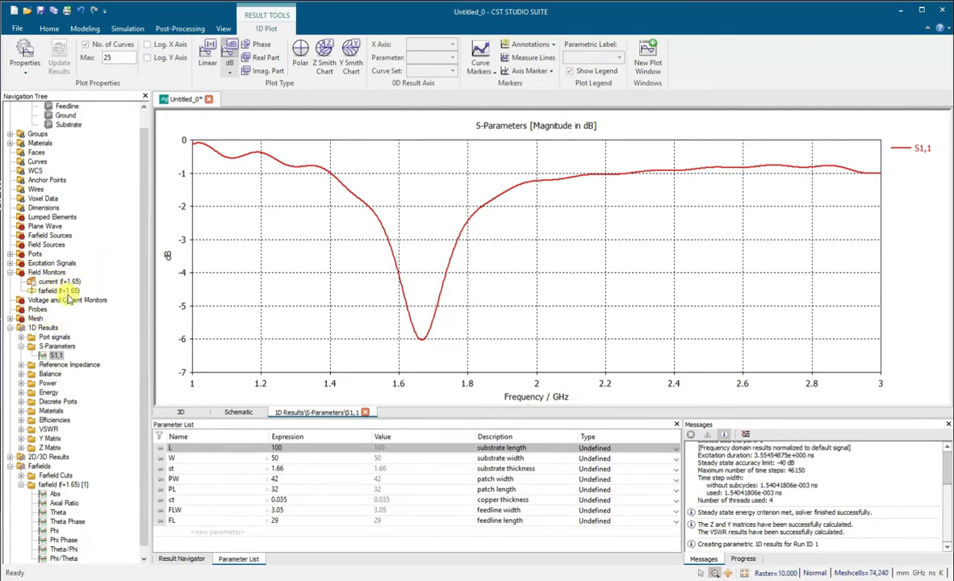
Display the Abs component of the 1.65 GHz farfield as a 3D gain pattern
{"action": "left_click", "coordinate": [54, 494]}
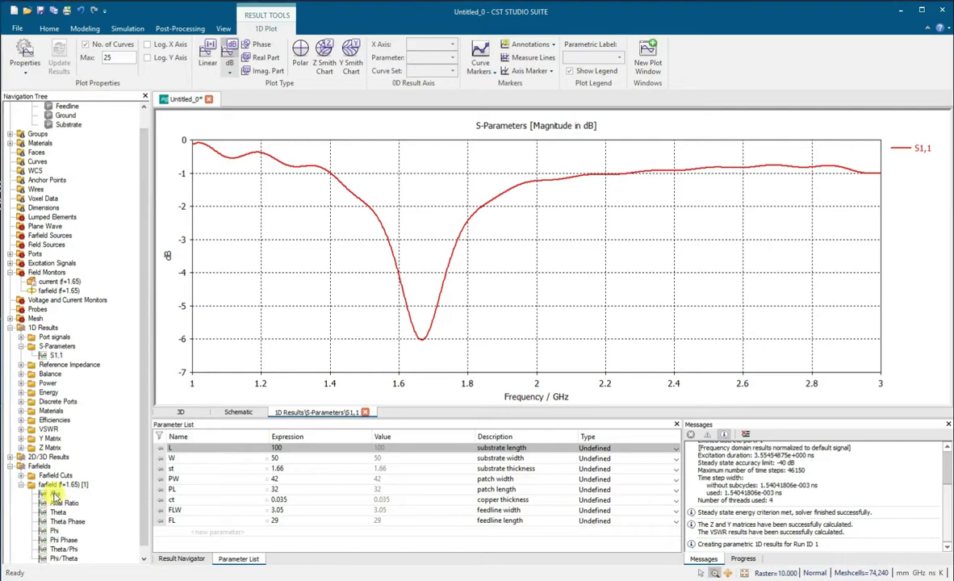
{"action": "scroll", "coordinate": [351, 281], "scroll_direction": "down", "scroll_amount": 3}
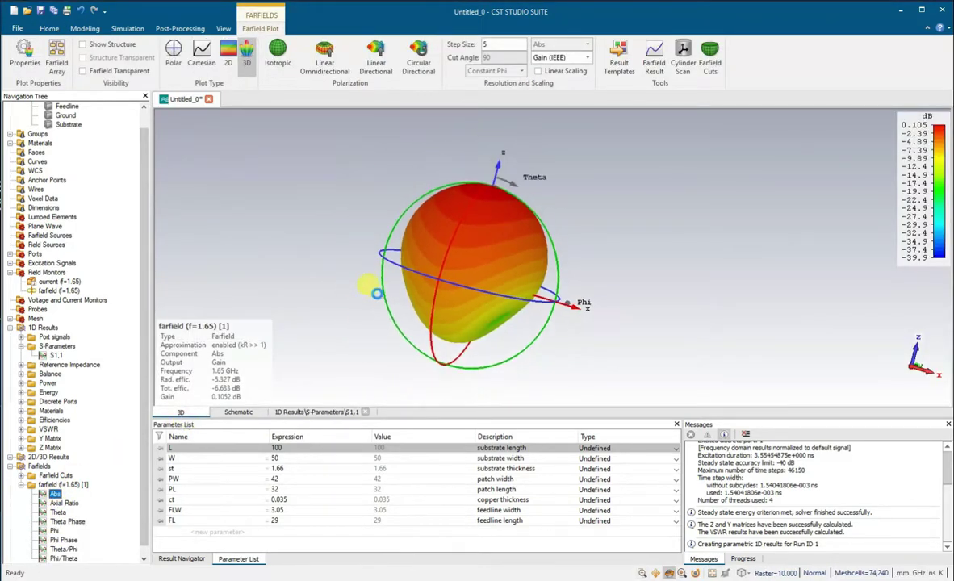
Rotate the 1.65 GHz farfield to inspect its shape, keeping Gain (IEEE) as the plotted quantity
{"action": "left_click_drag", "start_coordinate": [442, 301], "coordinate": [341, 341]}
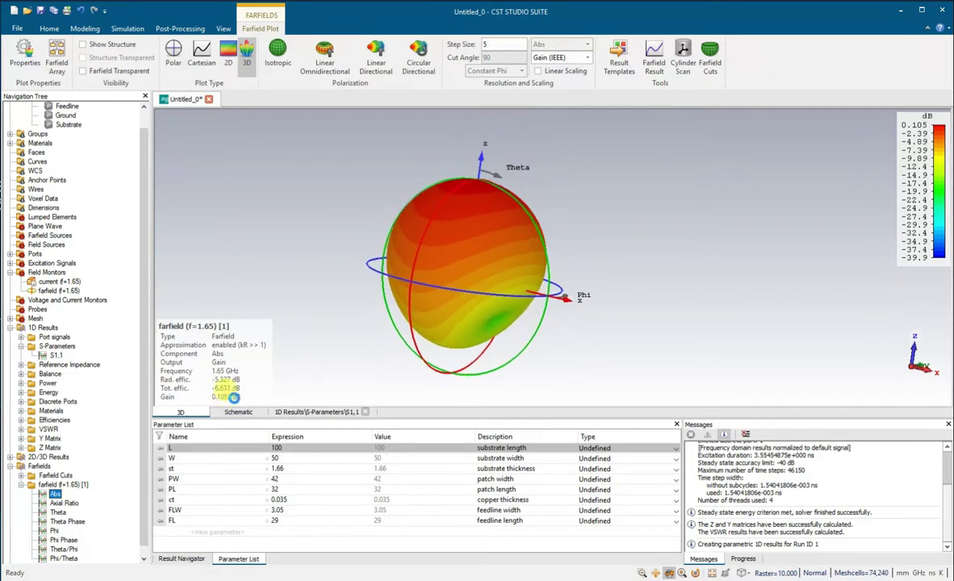
{"action": "left_click_drag", "start_coordinate": [442, 291], "coordinate": [533, 96]}
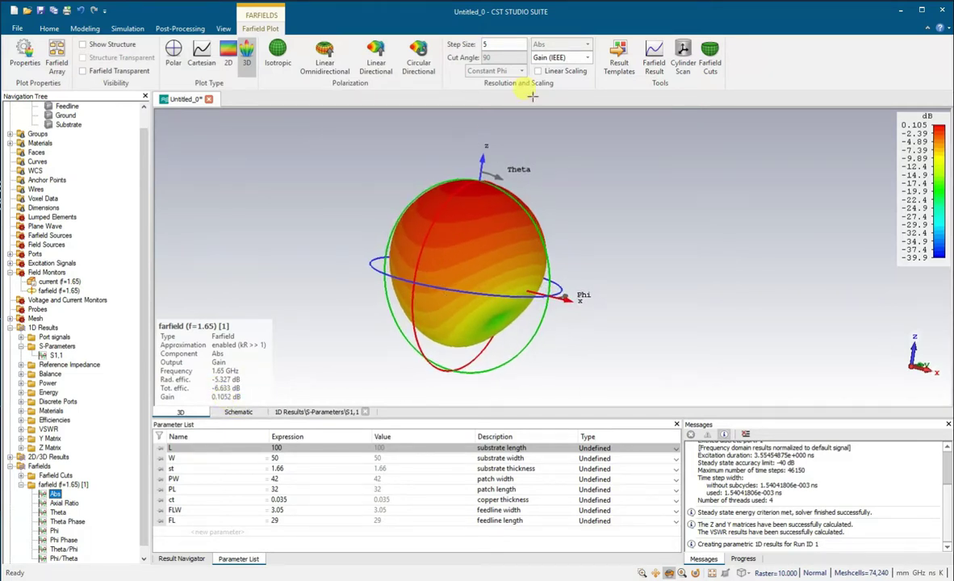
{"action": "left_click", "coordinate": [589, 58]}
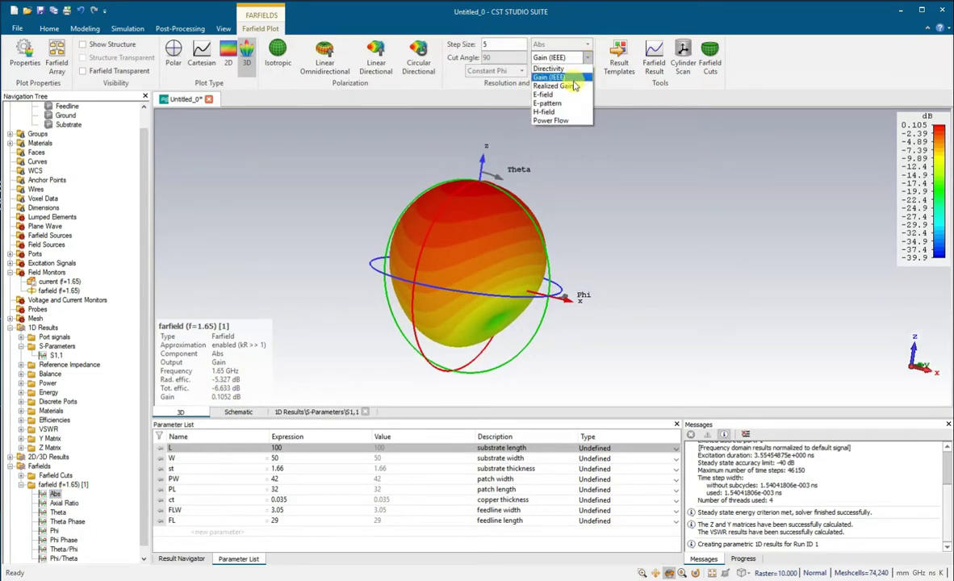
{"action": "left_click", "coordinate": [574, 81]}
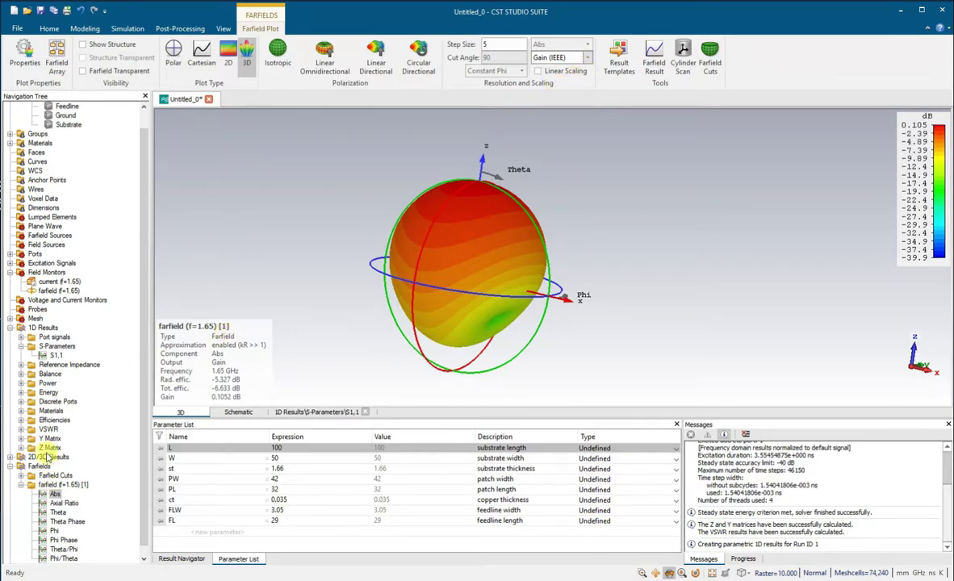
Review the S1,1 curve over 1–3 GHz, and return to the Abs farfield at 1.65 GHz to examine its pattern
{"action": "left_click", "coordinate": [54, 355]}
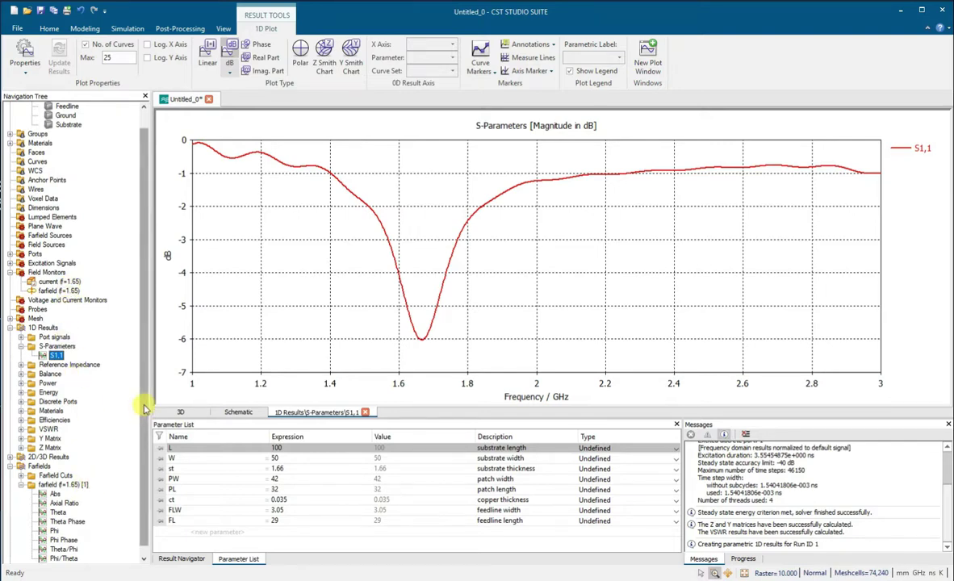
{"action": "left_click_drag", "start_coordinate": [144, 404], "coordinate": [142, 461]}
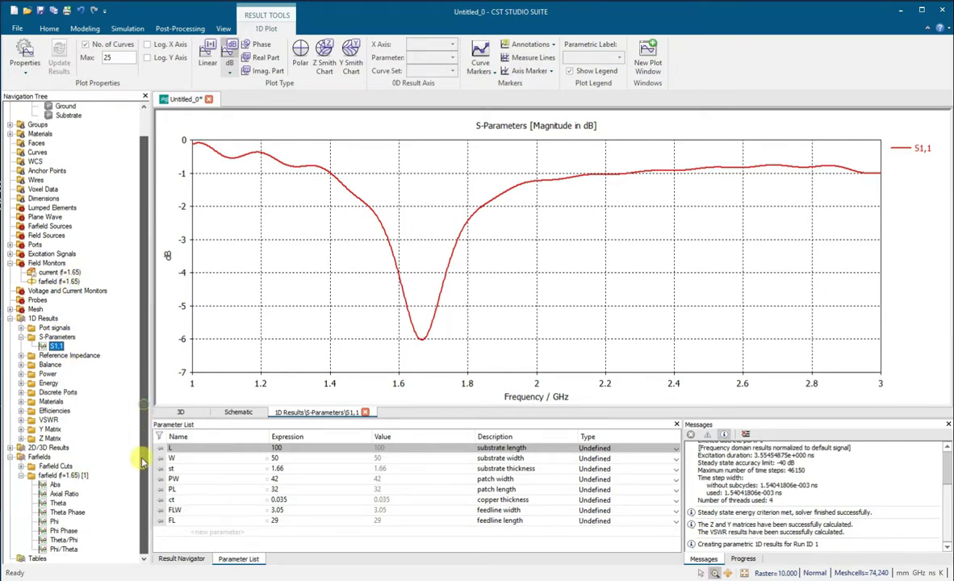
{"action": "left_click", "coordinate": [53, 485]}
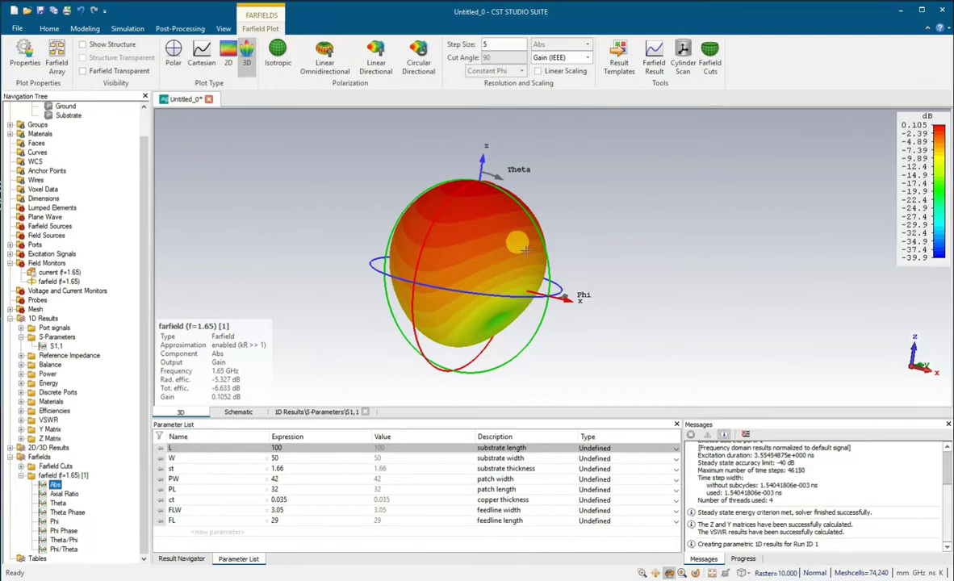
{"action": "left_click_drag", "start_coordinate": [526, 251], "coordinate": [484, 230]}
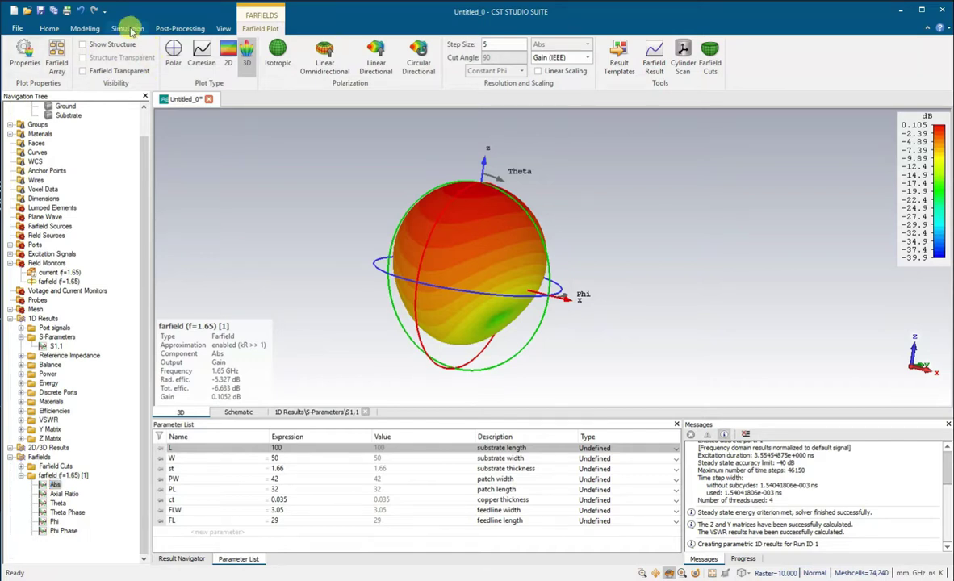
Read back through the earlier solver messages of the 1.65 GHz run
{"action": "left_click", "coordinate": [129, 29]}
{"action": "left_click", "coordinate": [92, 30]}
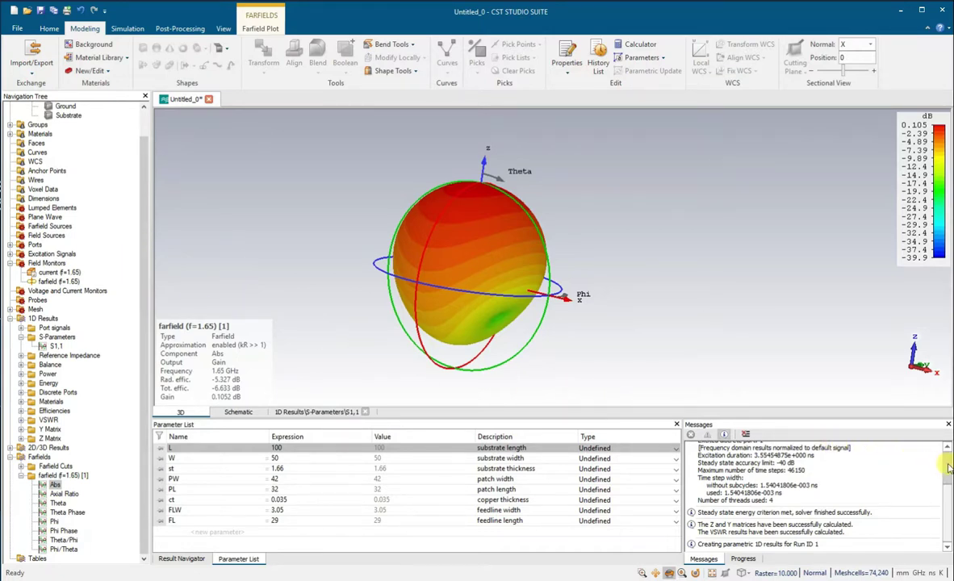
{"action": "scroll", "coordinate": [949, 464], "scroll_direction": "up", "scroll_amount": 3}
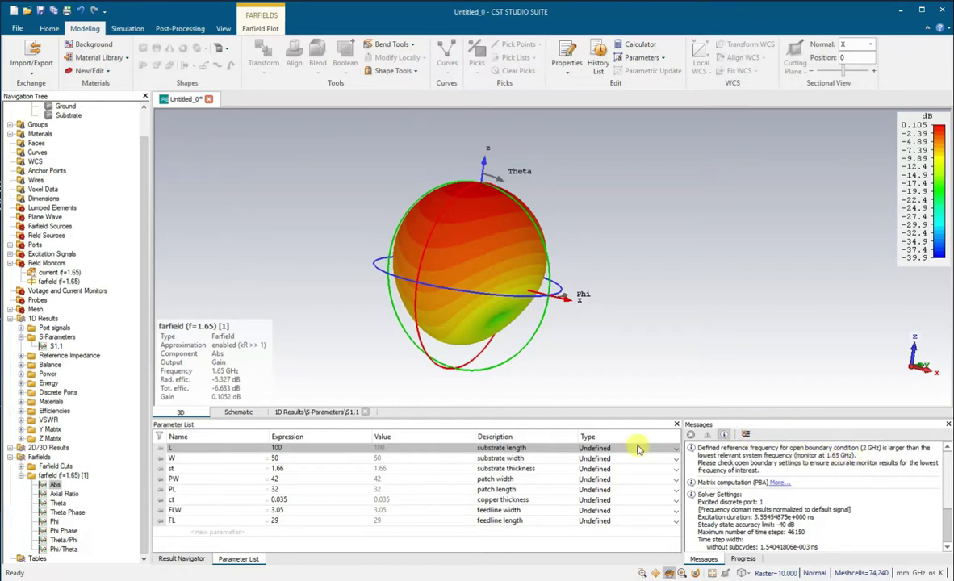